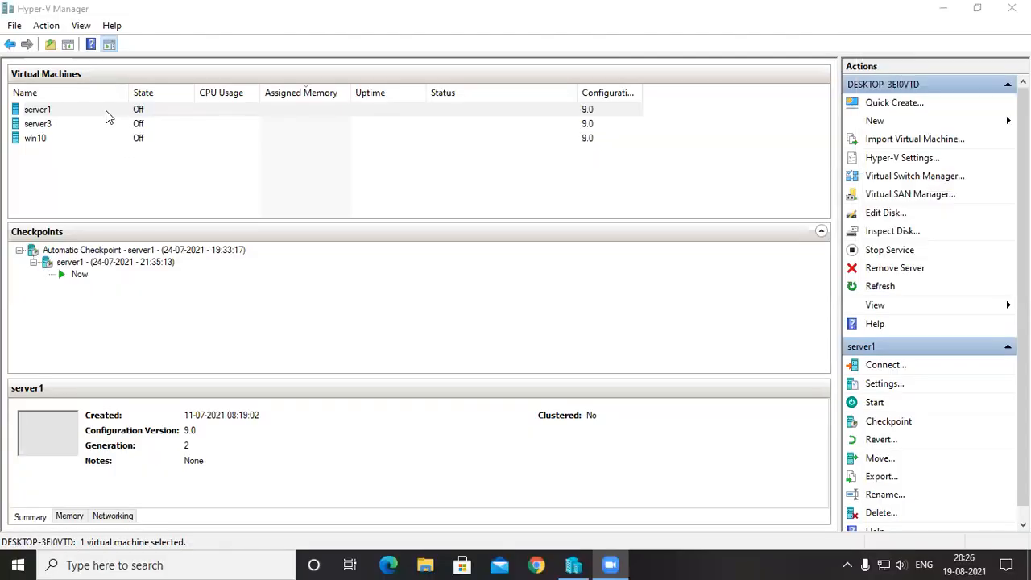
- Connect to the server1 virtual machine and start it
left_click(109, 115)
double_click(108, 111)
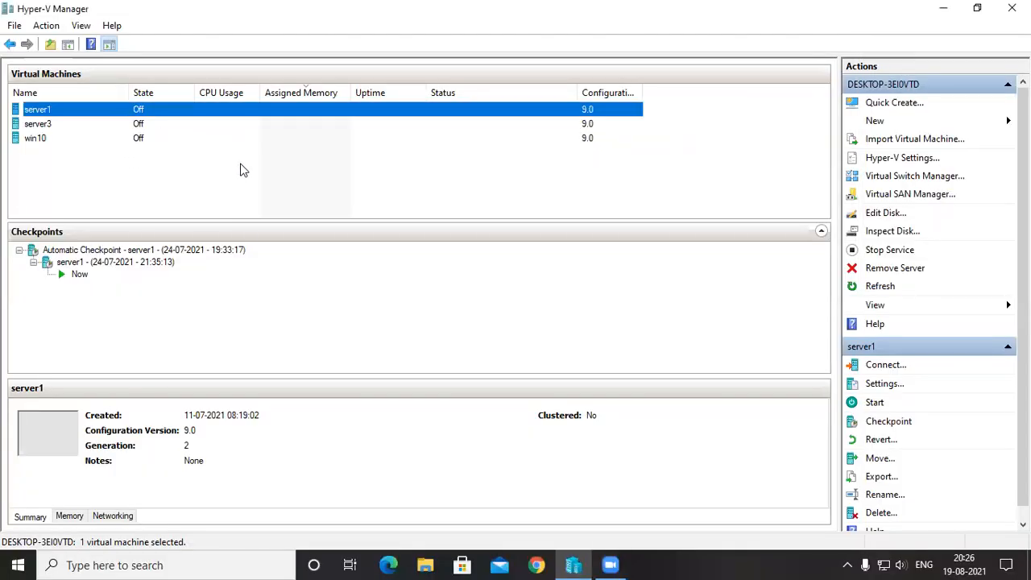
left_click(254, 255)
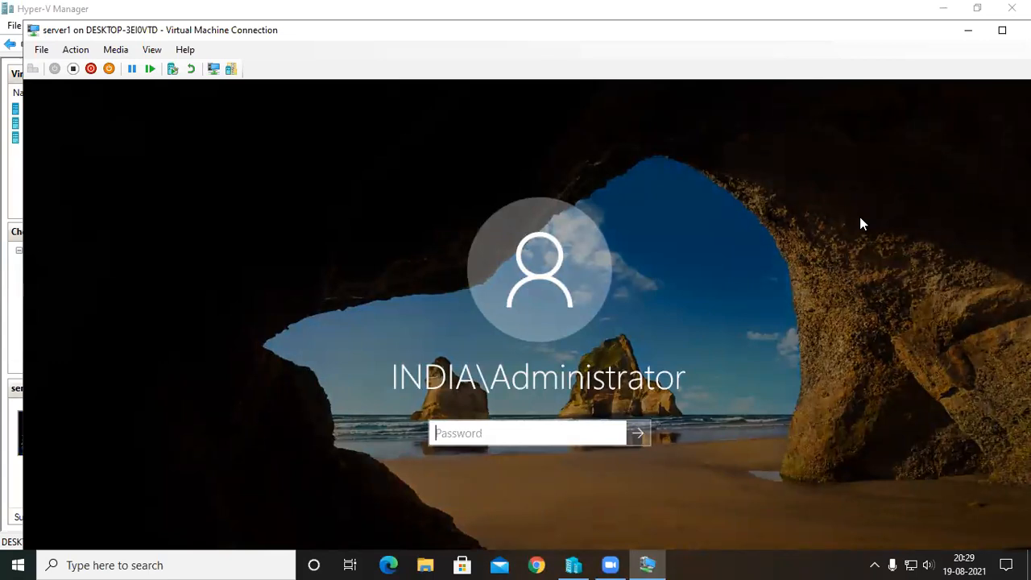
- Sign in to the Administrator account on server1 by entering the account password
type("******")
key("BackSpace")
type("***")
key("Return")
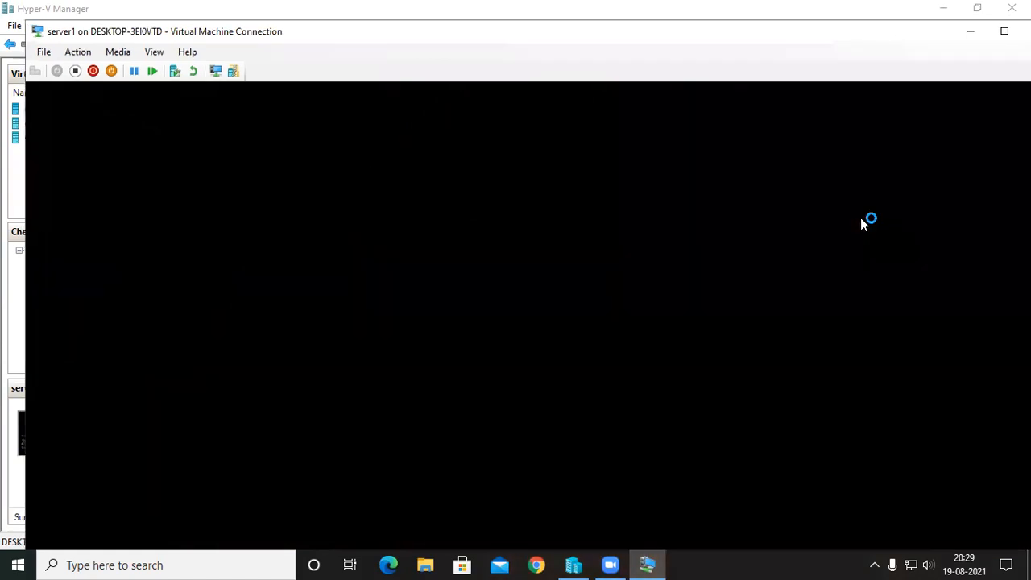
- Minimize the server1 connection, then connect to the server3 virtual machine, start it and minimize its window
left_click(971, 32)
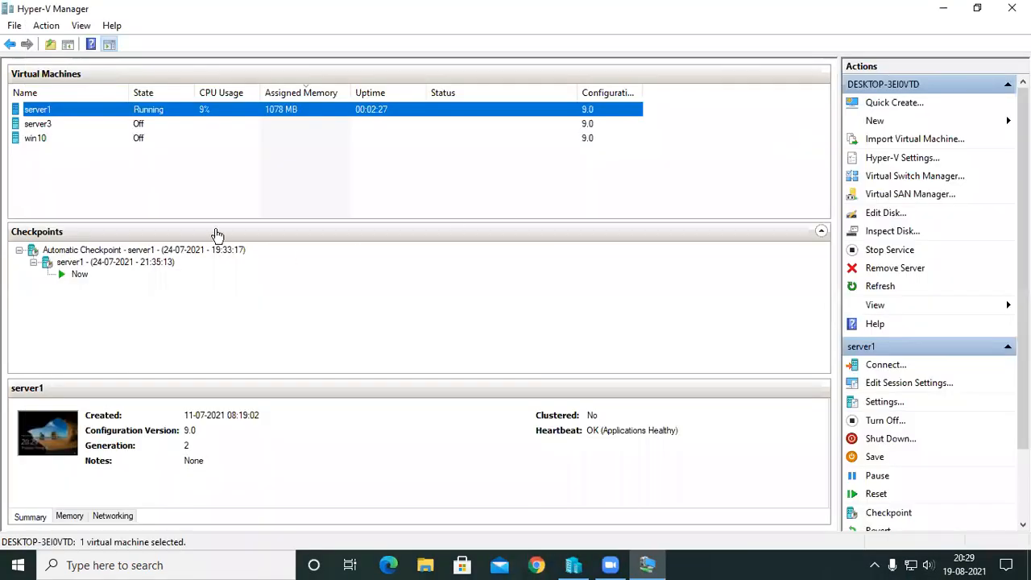
double_click(48, 124)
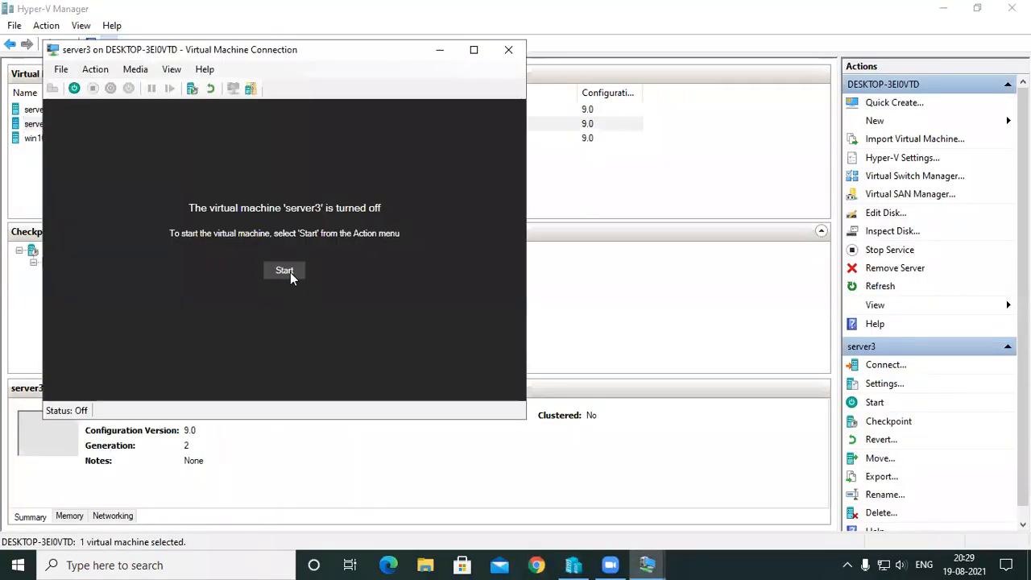
left_click(285, 272)
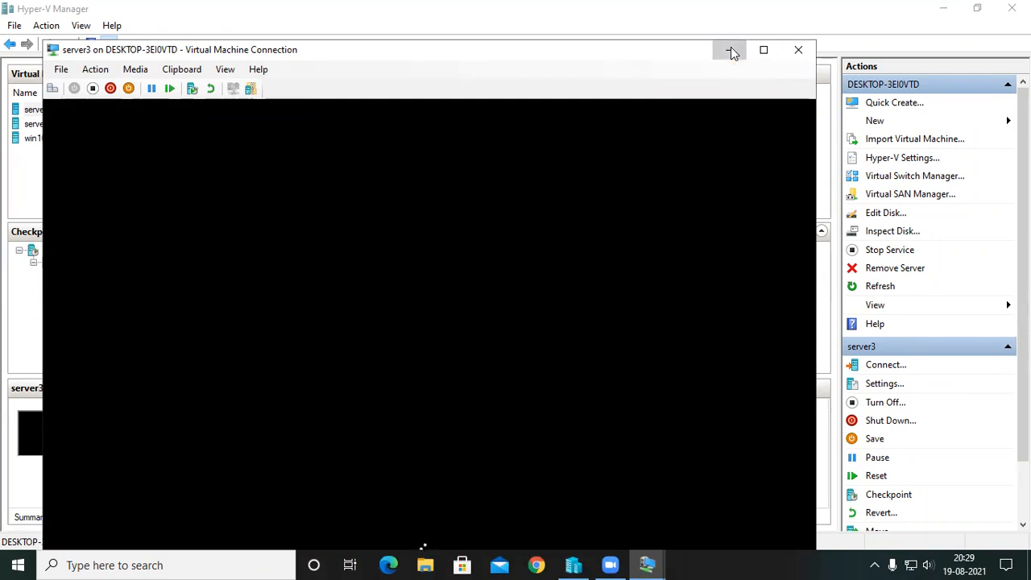
left_click(732, 51)
- Bring back the server1 virtual machine connection and show it full screen
double_click(89, 110)
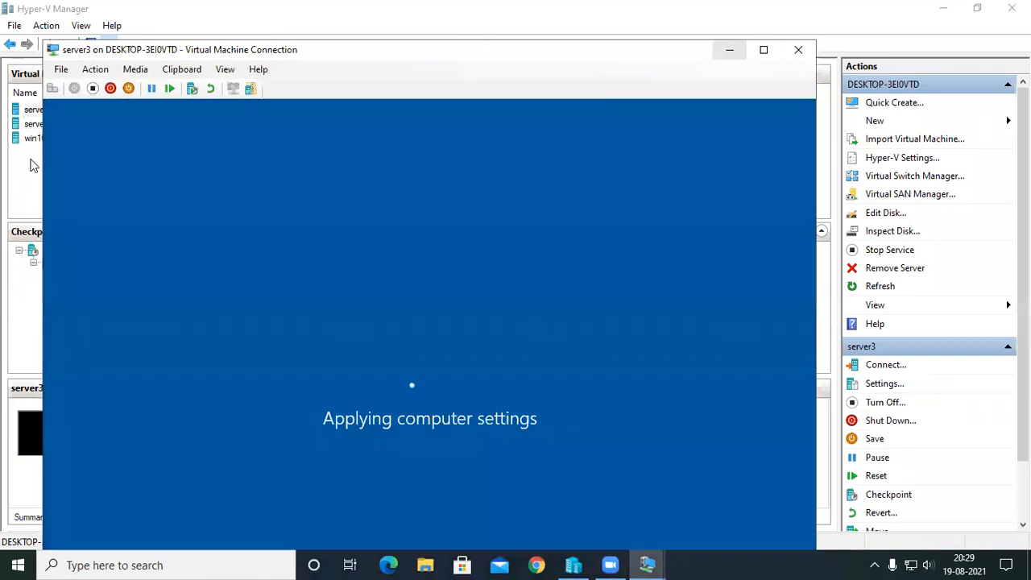
left_click(40, 163)
double_click(132, 124)
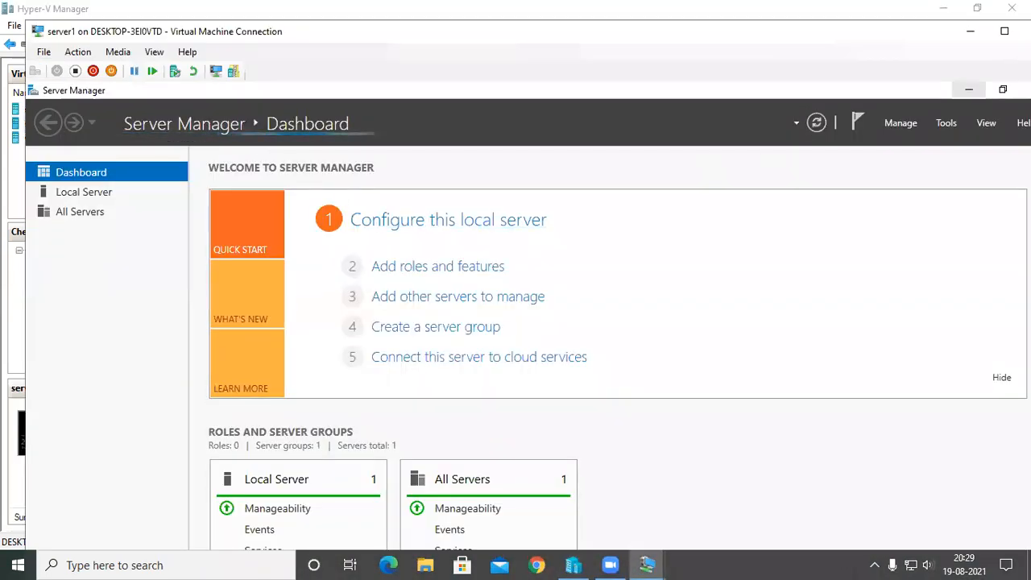
left_click(1004, 30)
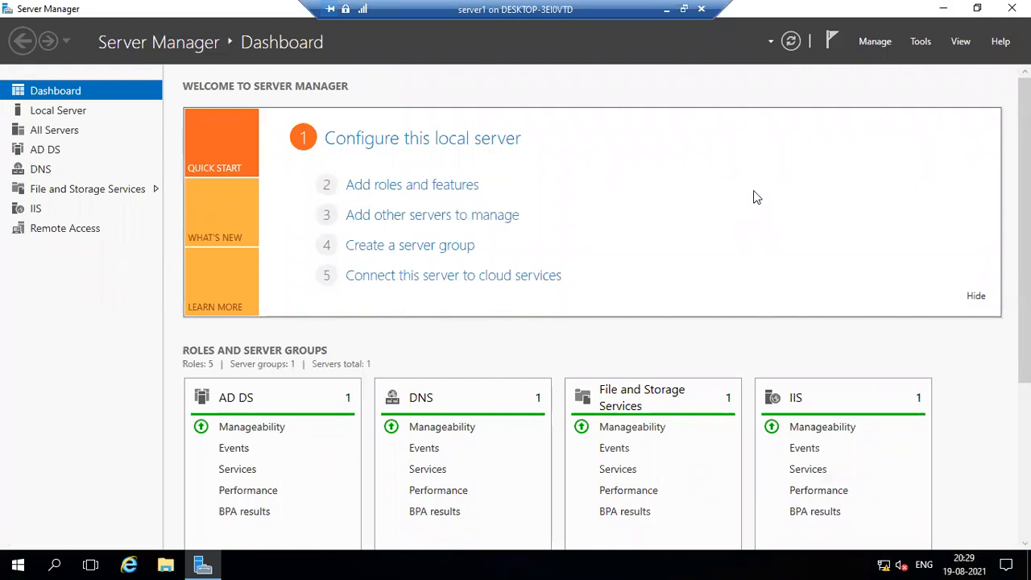
- Open the Routing and Remote Access console from Server Manager and expand the IPv4 node of MAINDC (local)
left_click(885, 46)
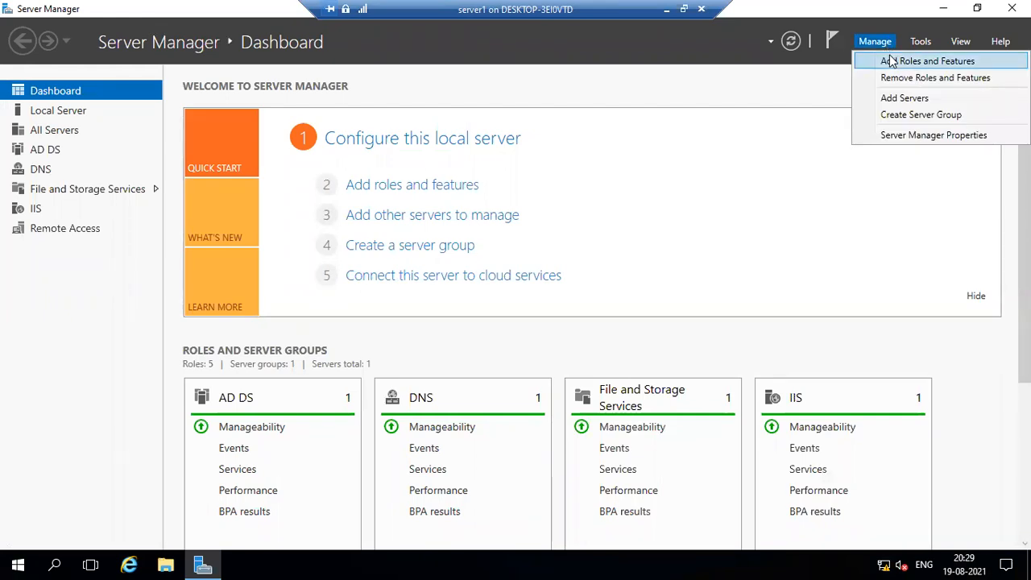
left_click(927, 45)
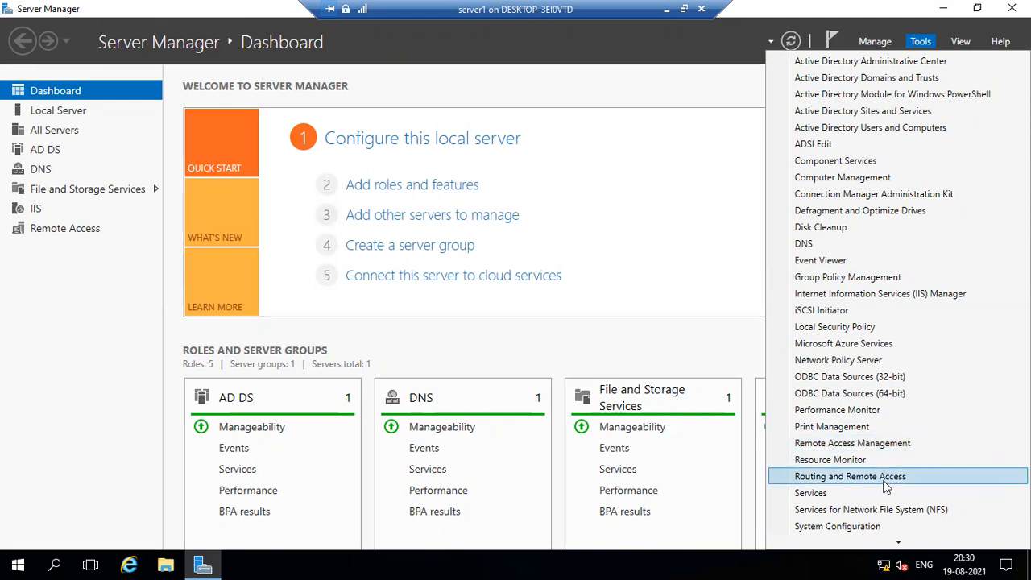
left_click(850, 476)
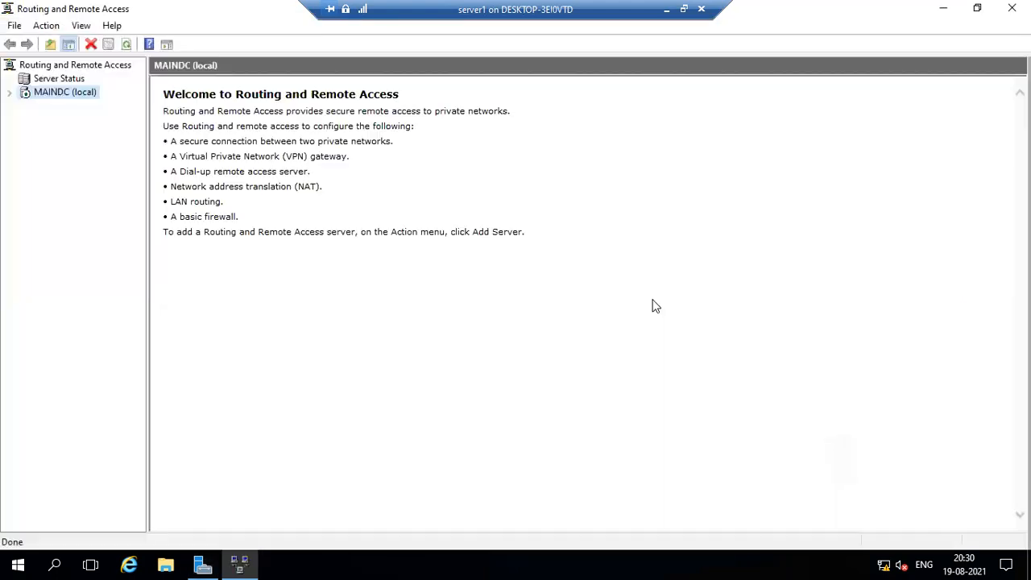
left_click(10, 94)
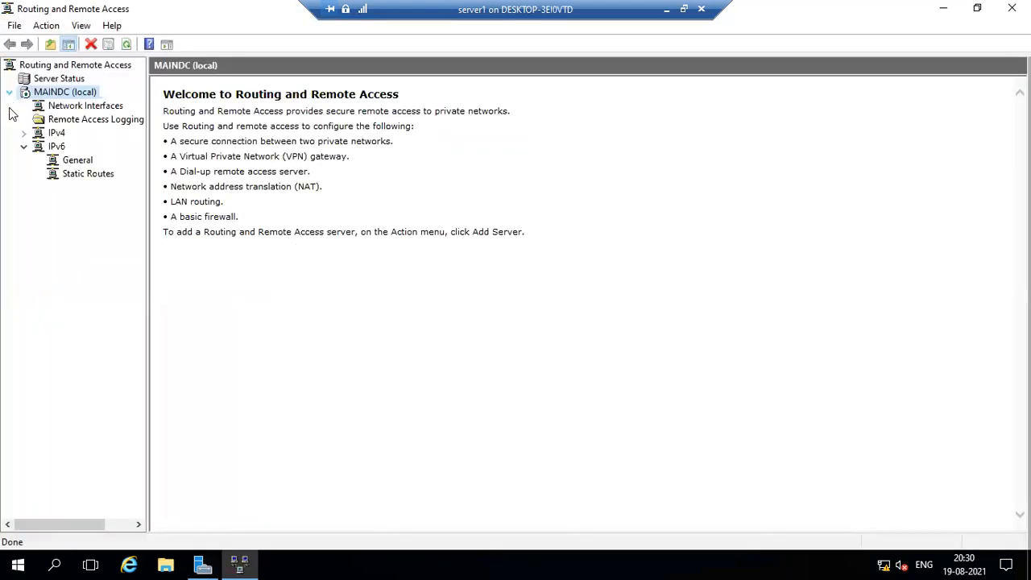
left_click(24, 136)
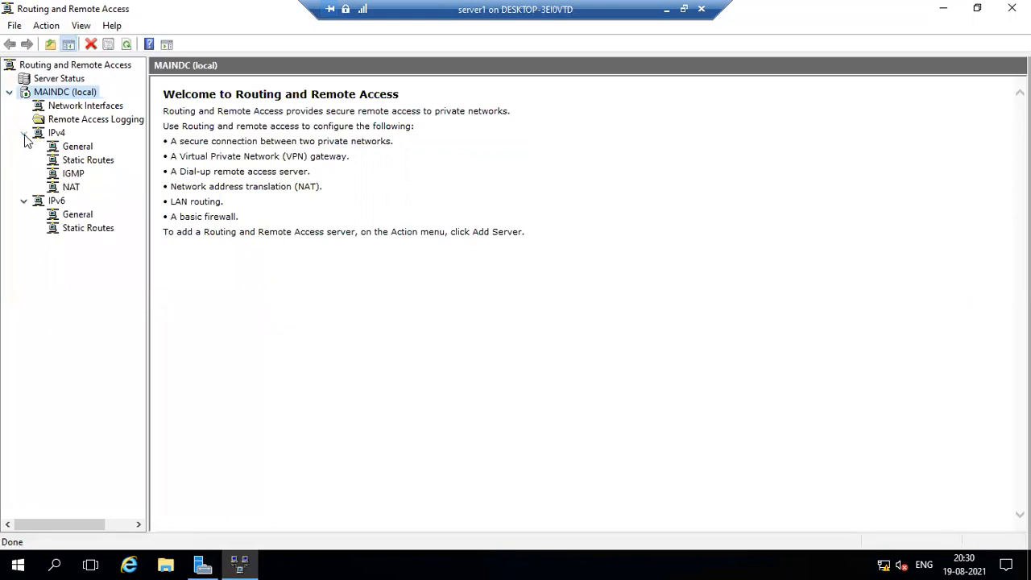
right_click(87, 149)
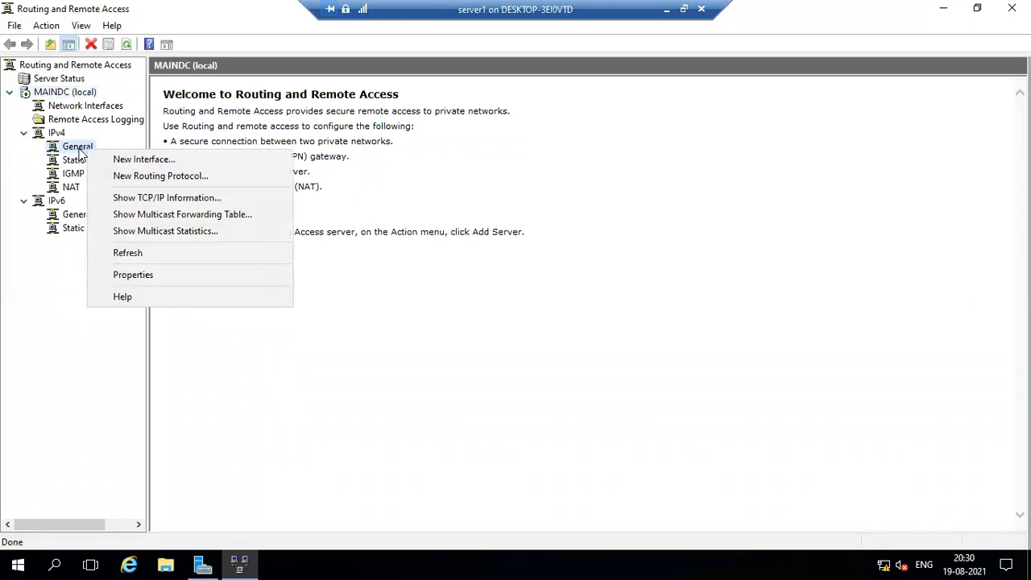
left_click(3, 154)
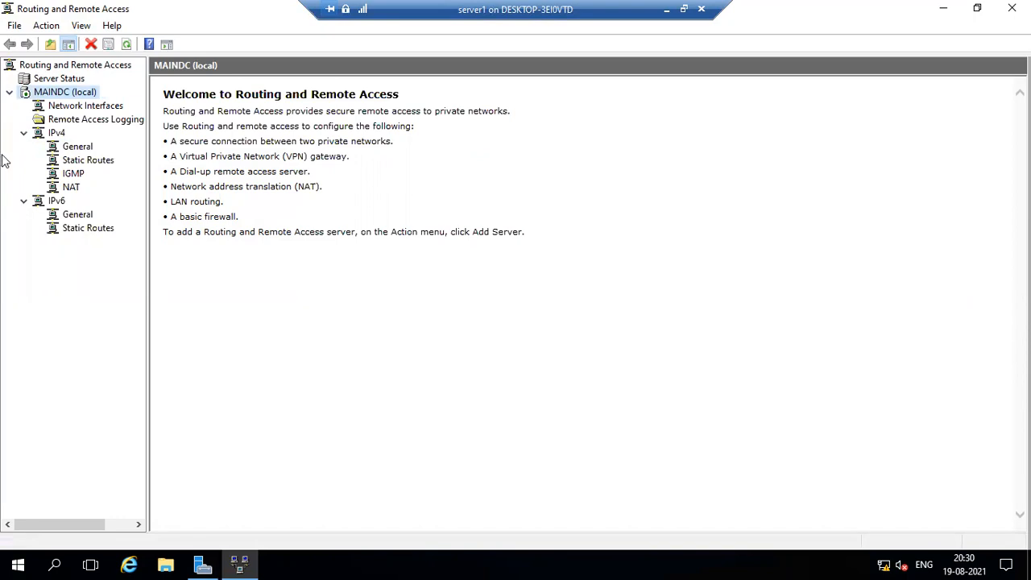
right_click(68, 187)
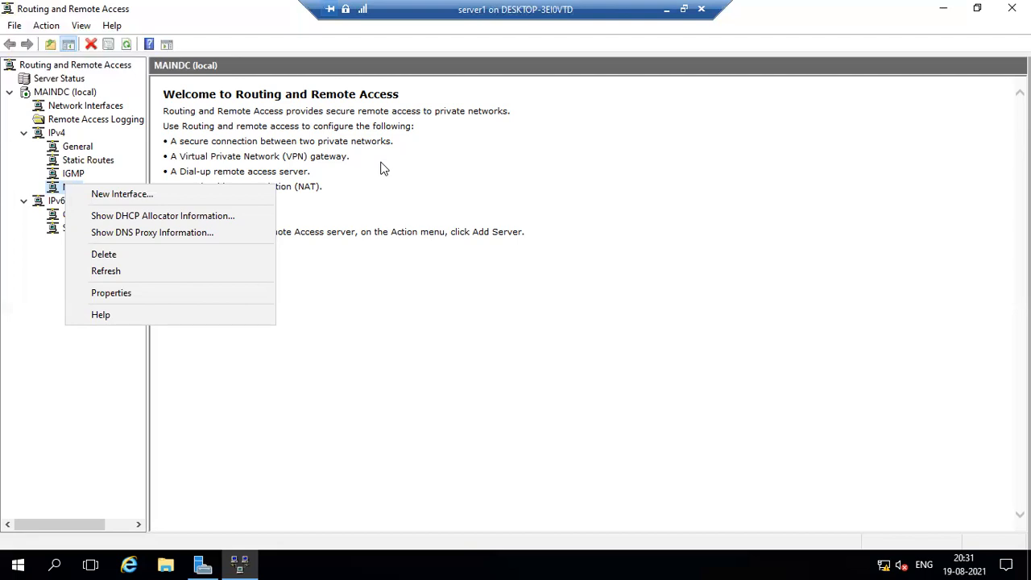
left_click(412, 258)
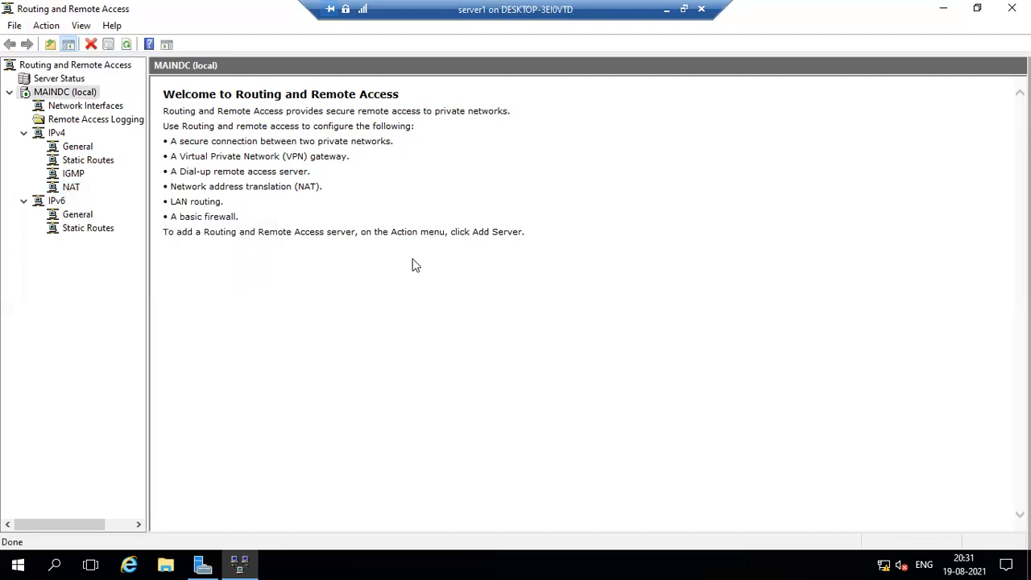
right_click(62, 97)
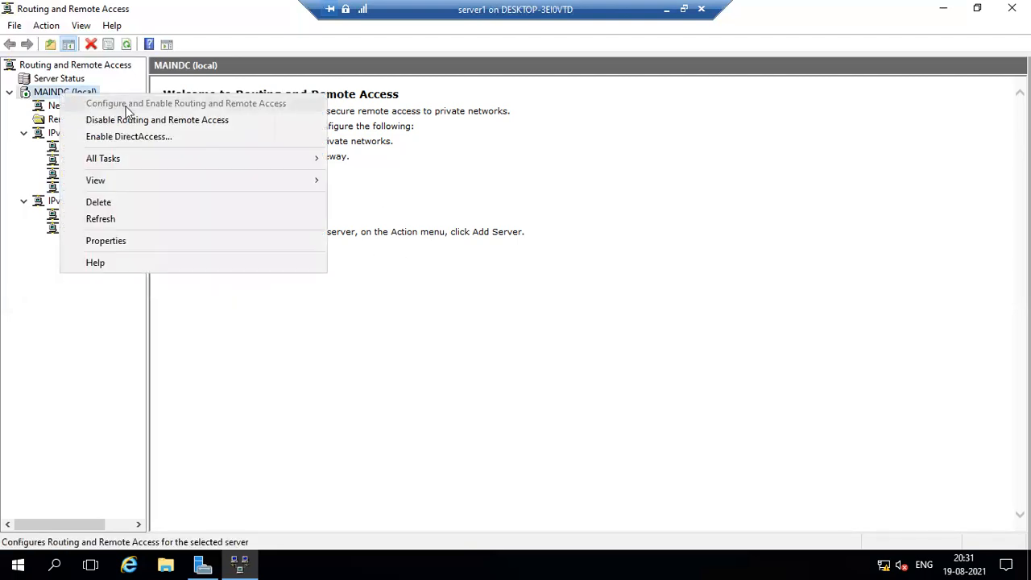
left_click(3, 169)
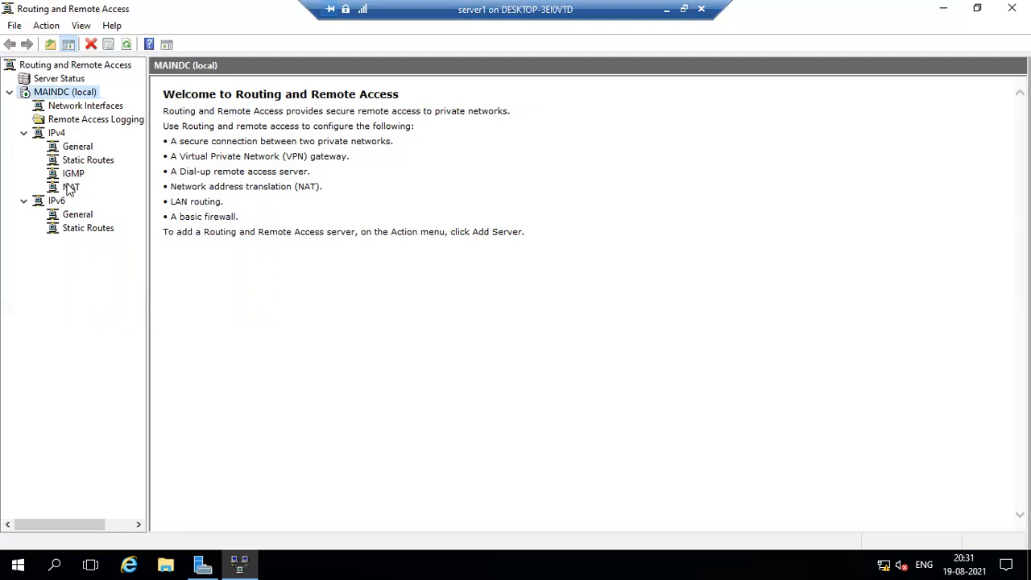
right_click(74, 147)
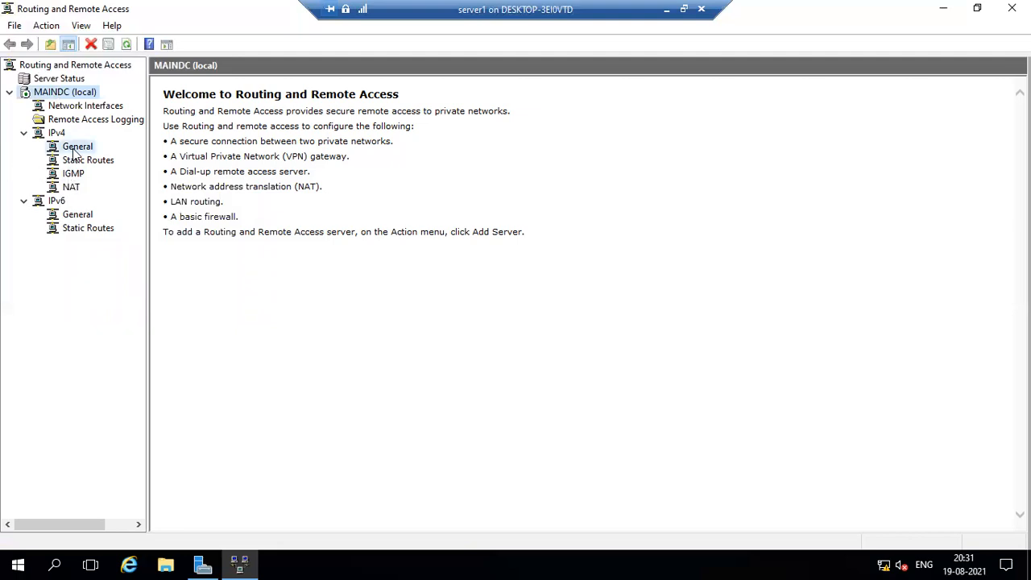
left_click(113, 177)
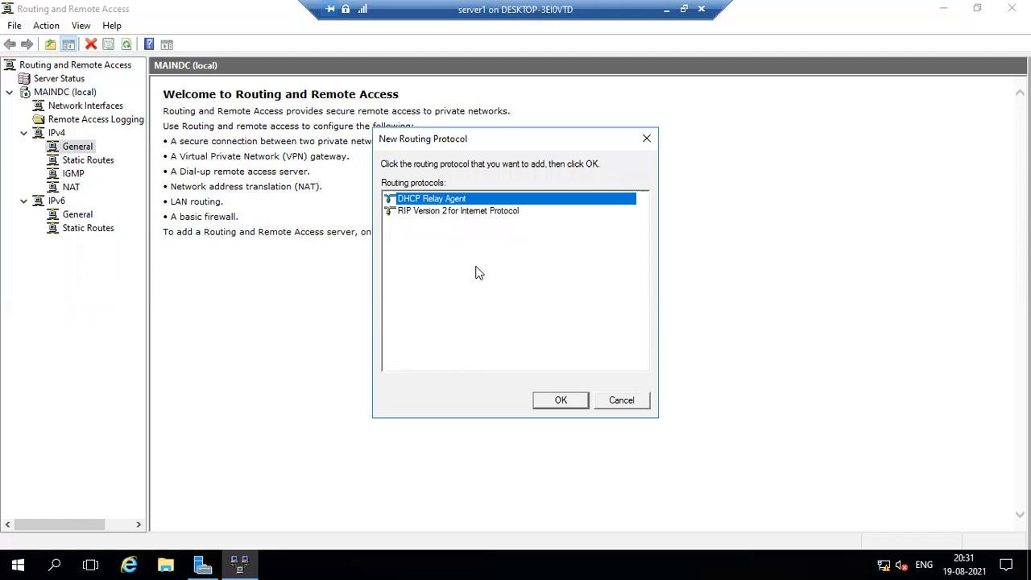
left_click(647, 141)
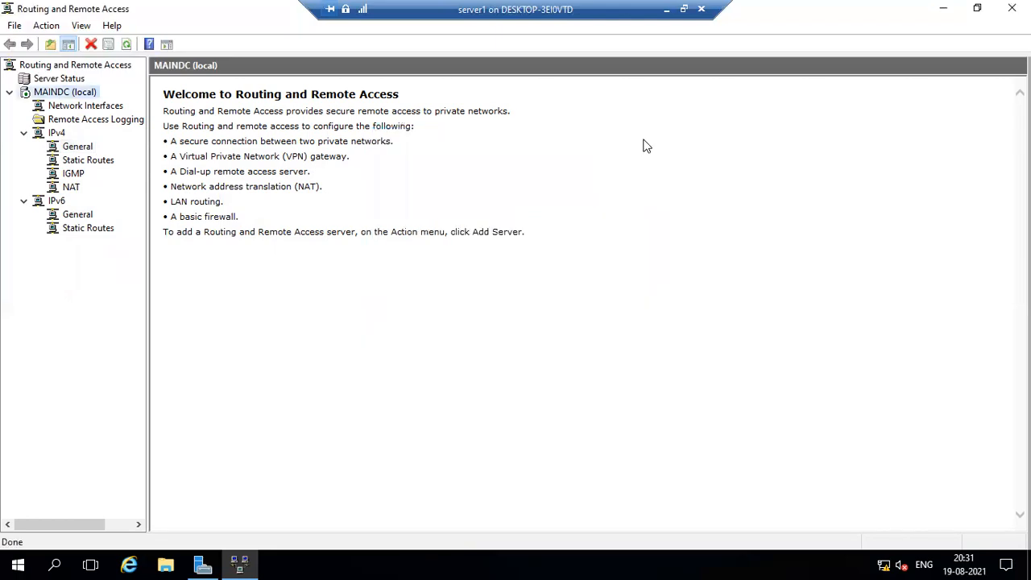
right_click(74, 150)
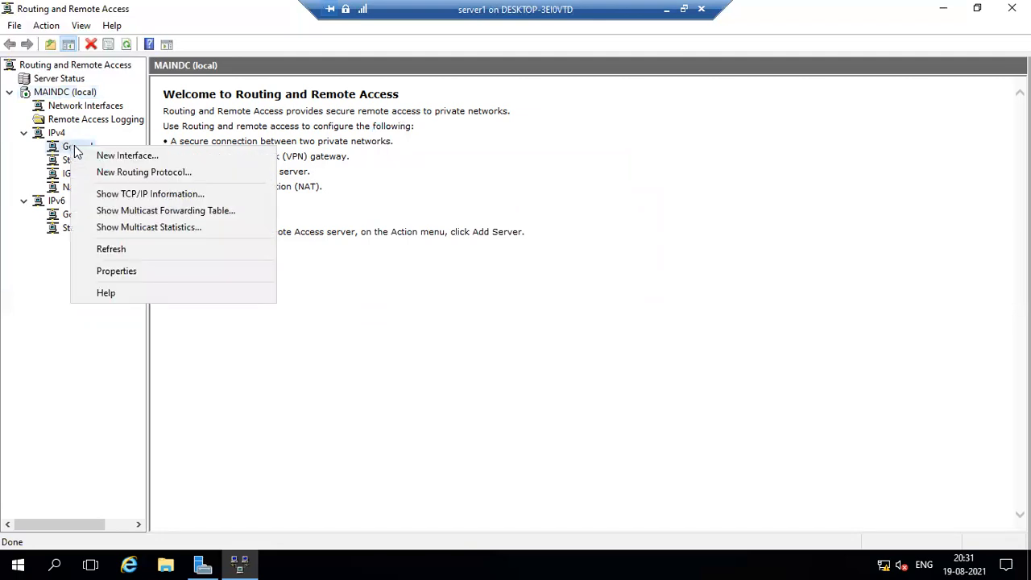
left_click(73, 307)
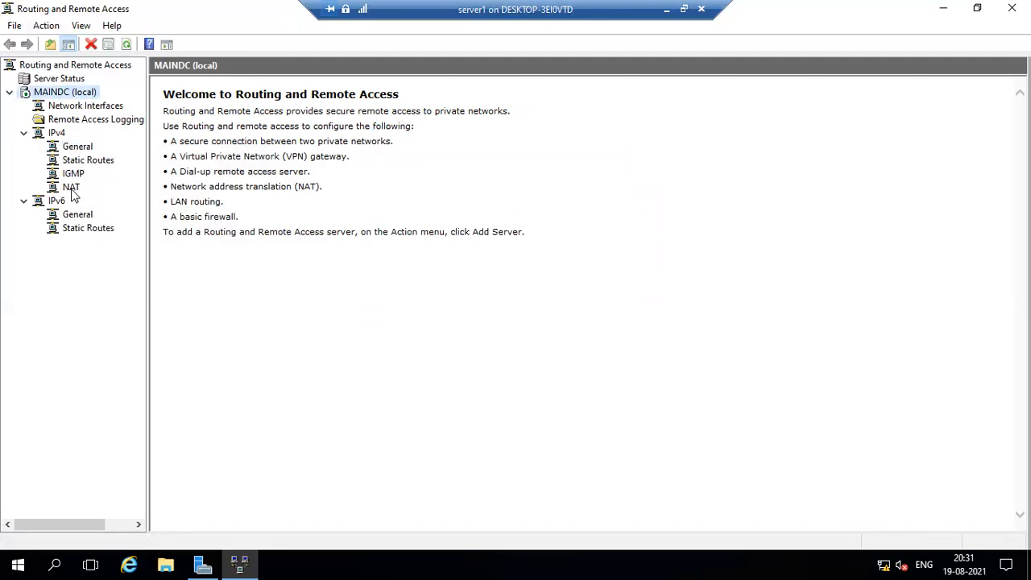
left_click(71, 188)
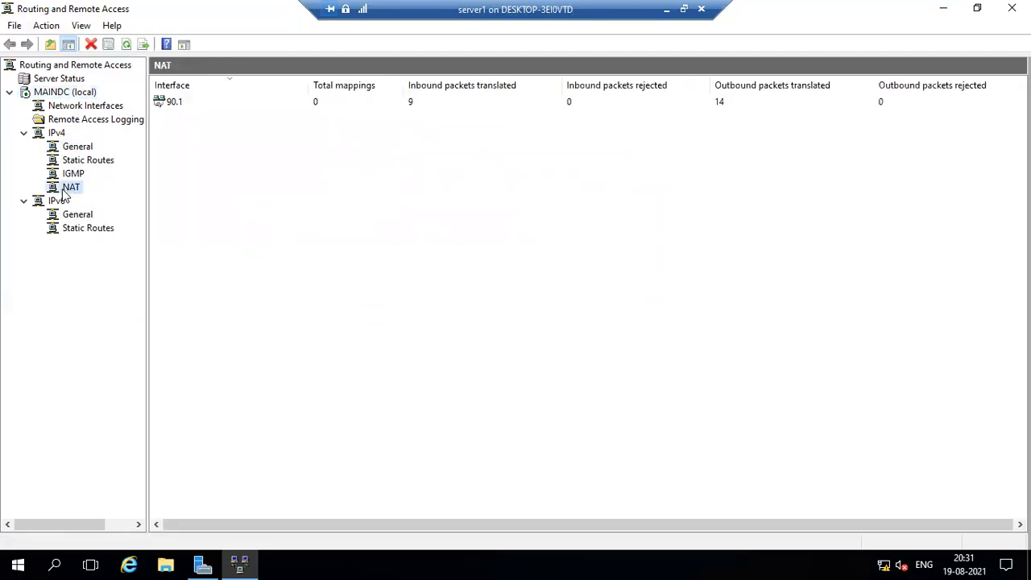
- Add RIP Version 2 for Internet Protocol as a new routing protocol under IPv4
left_click(57, 134)
right_click(77, 149)
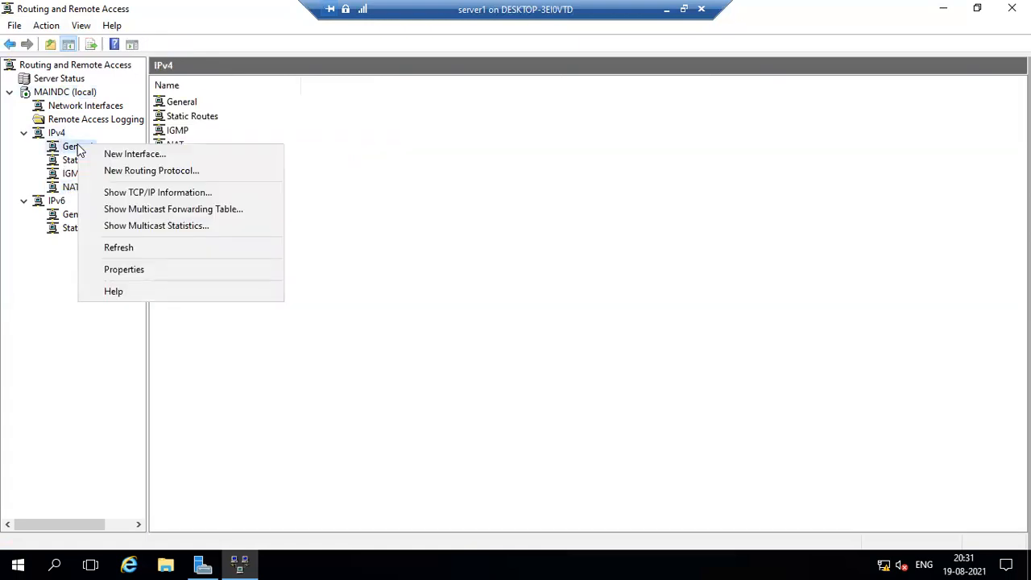
left_click(113, 171)
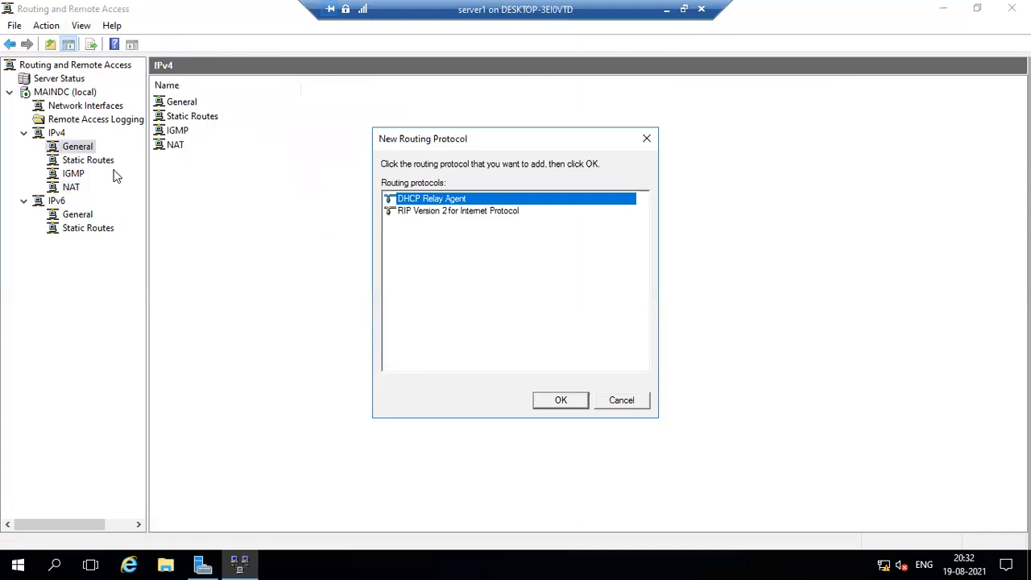
left_click(456, 212)
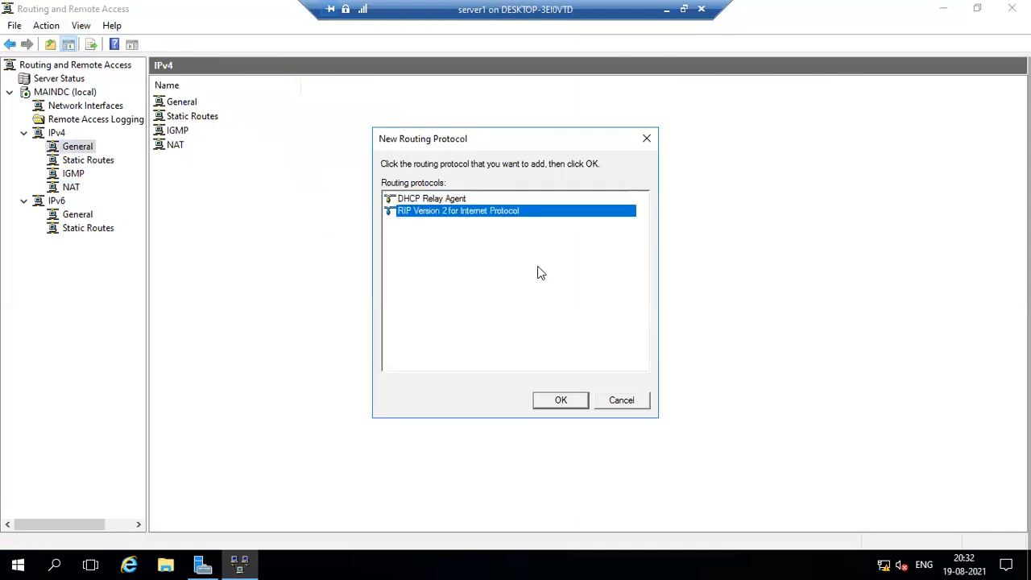
left_click(561, 402)
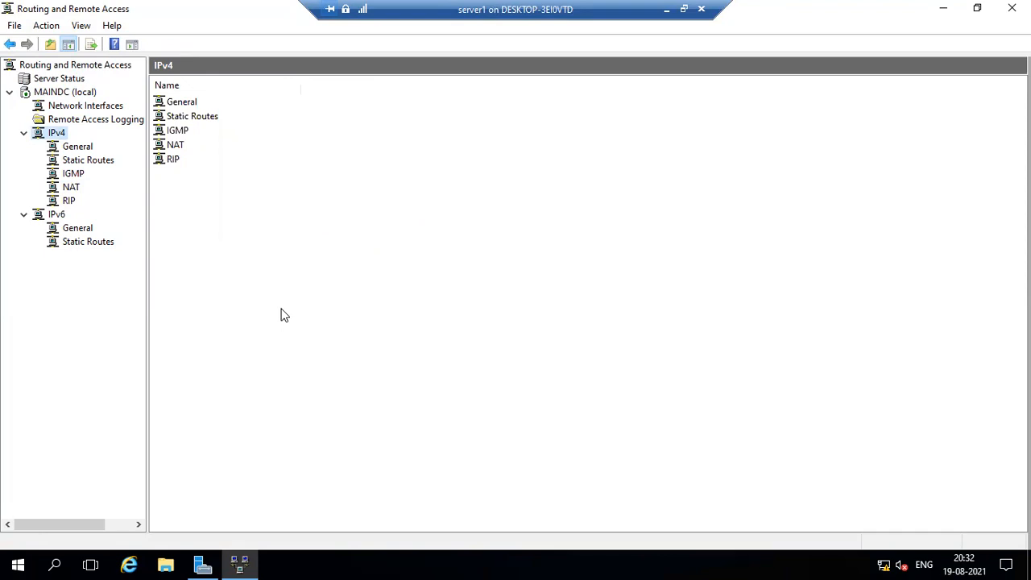
- Add the 1.1 interface to RIP under IPv4, accepting the default RIP properties
right_click(70, 202)
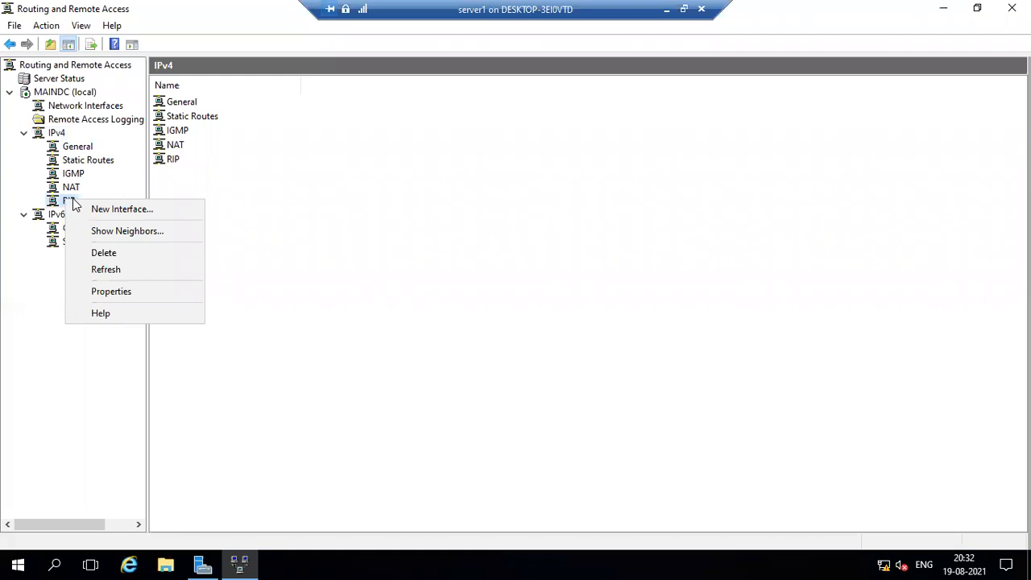
left_click(112, 212)
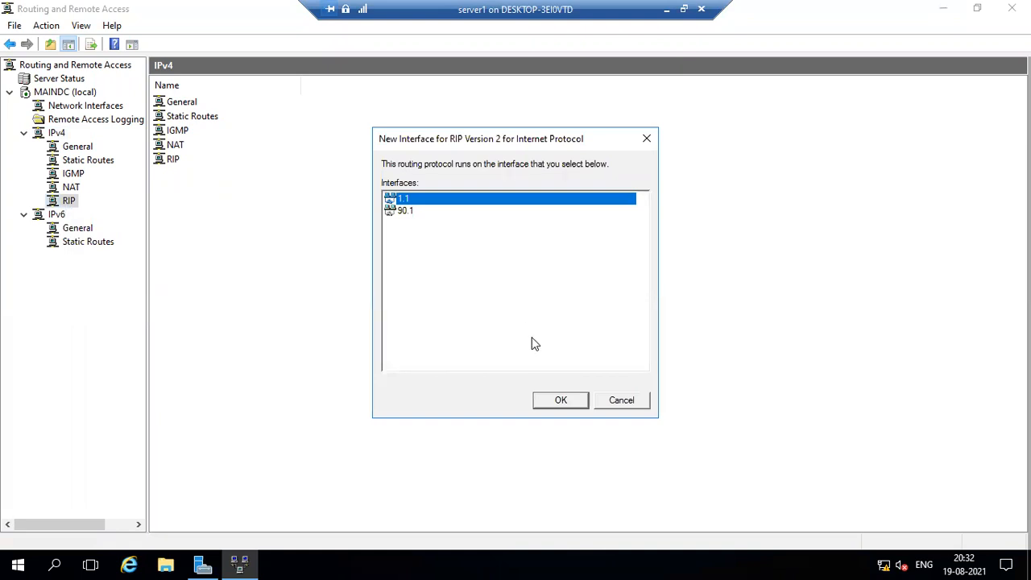
left_click(554, 400)
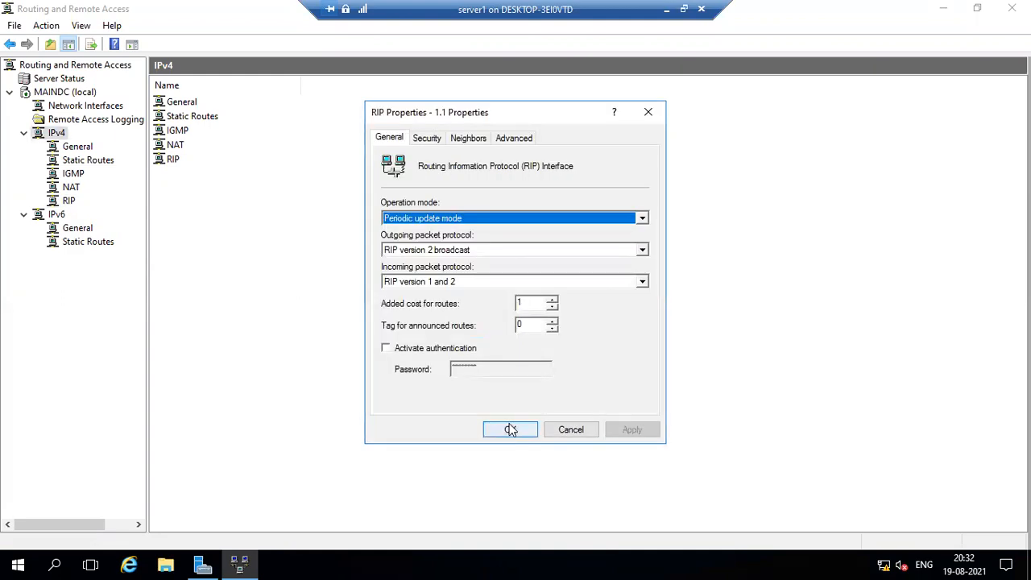
left_click(511, 430)
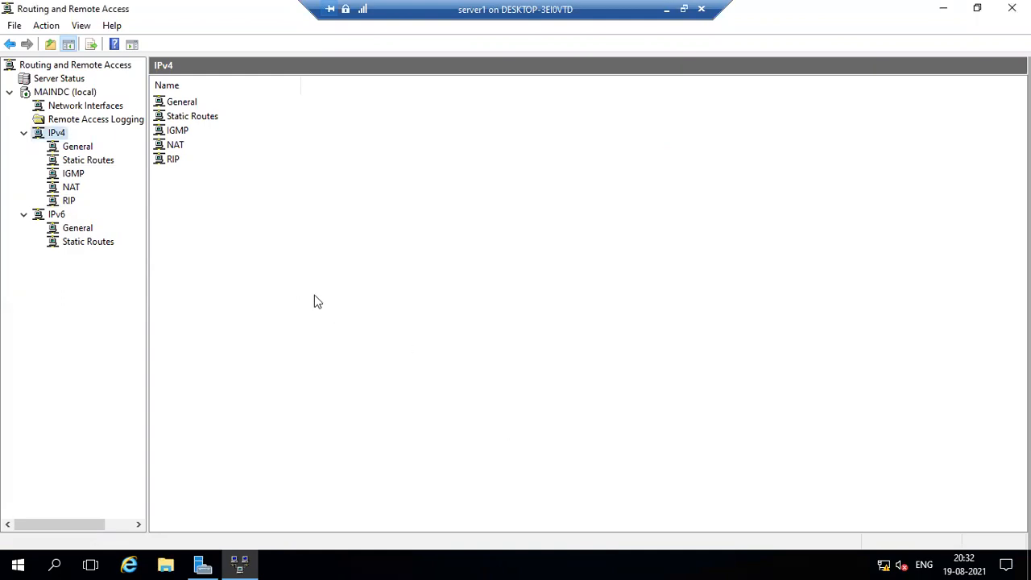
- Add the 90.1 interface to RIP under IPv4, accepting the default RIP properties
right_click(70, 202)
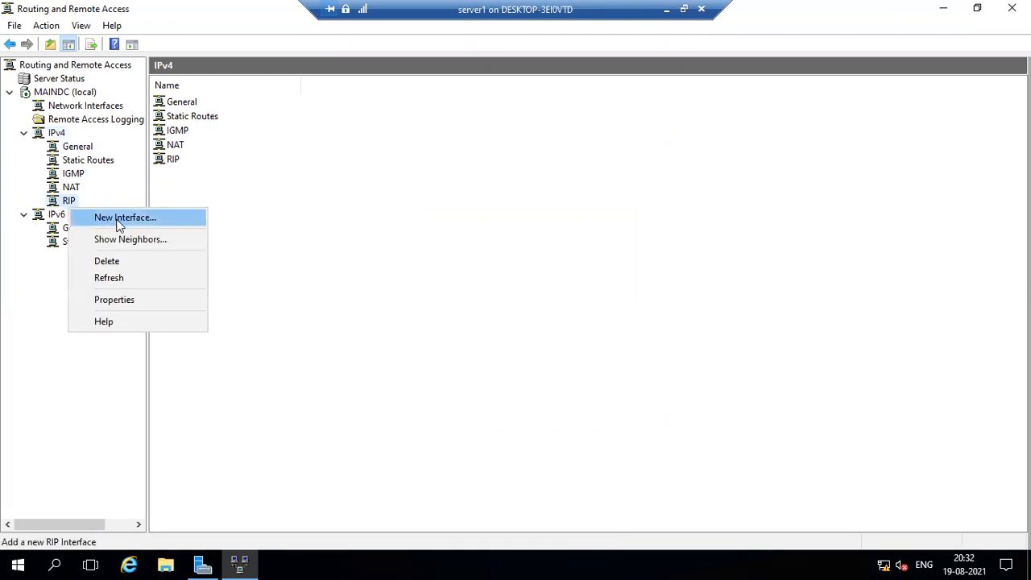
left_click(119, 216)
left_click(556, 401)
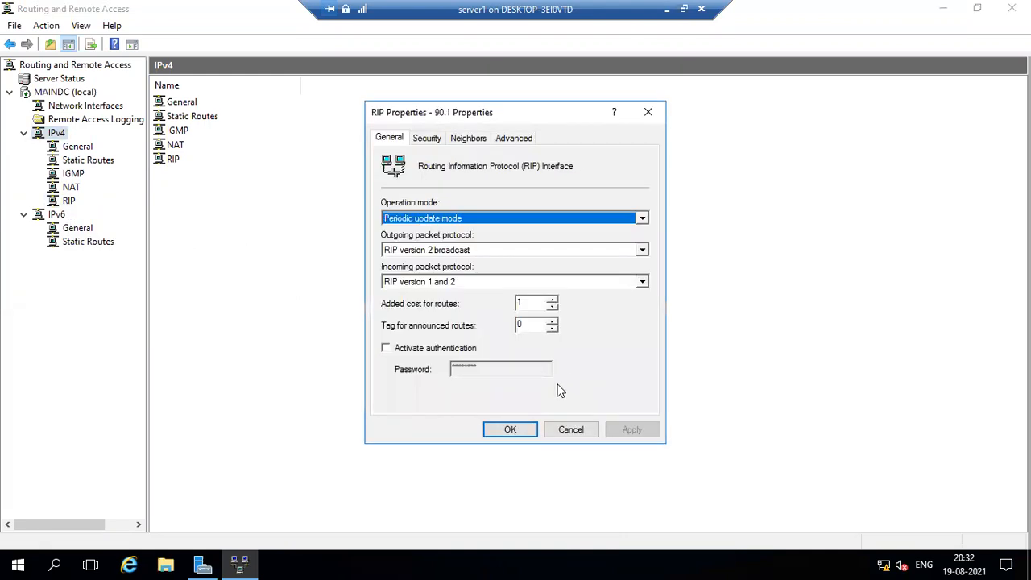
left_click(510, 430)
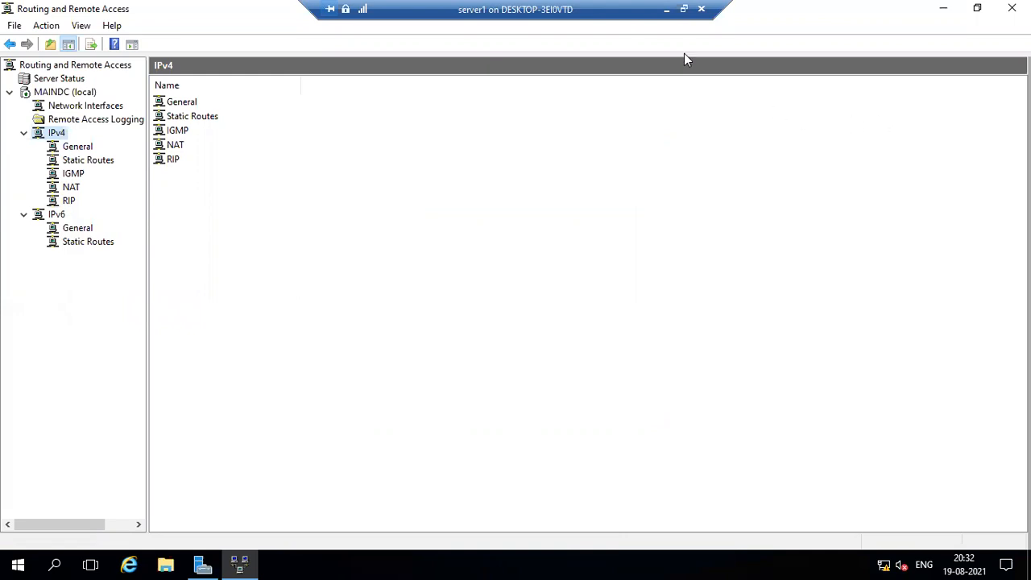
right_click(78, 149)
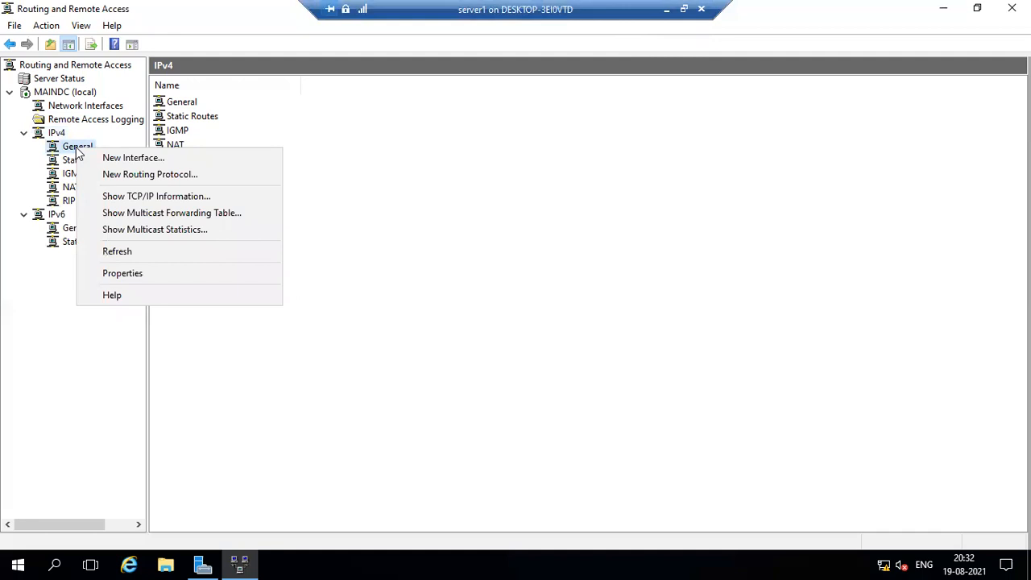
left_click(112, 174)
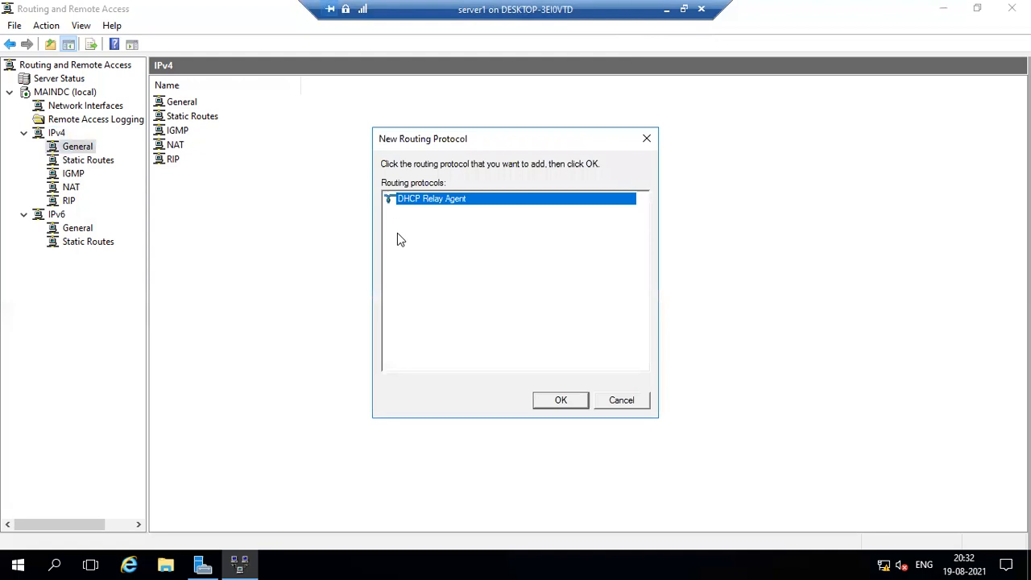
left_click(77, 187)
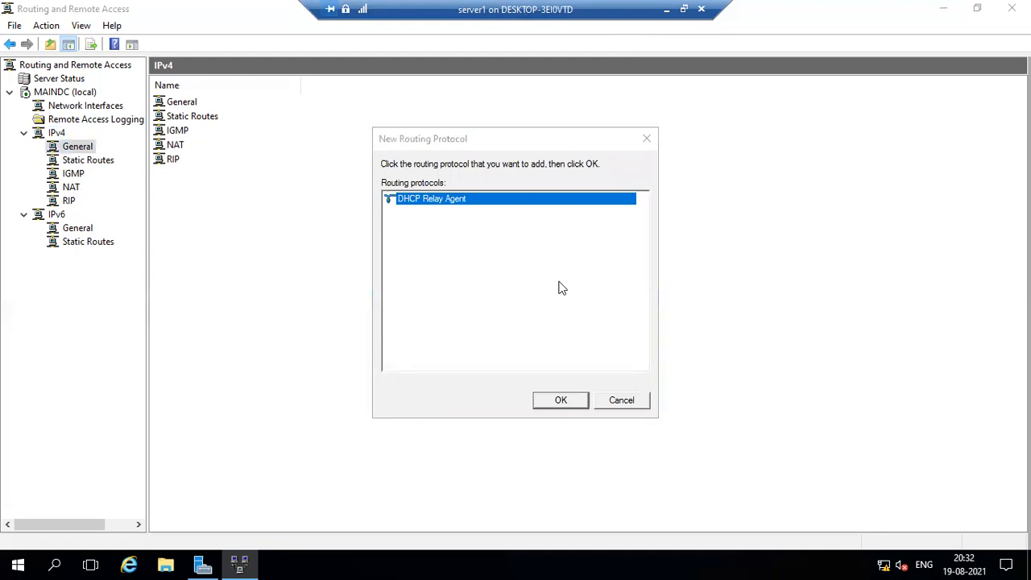
left_click(622, 400)
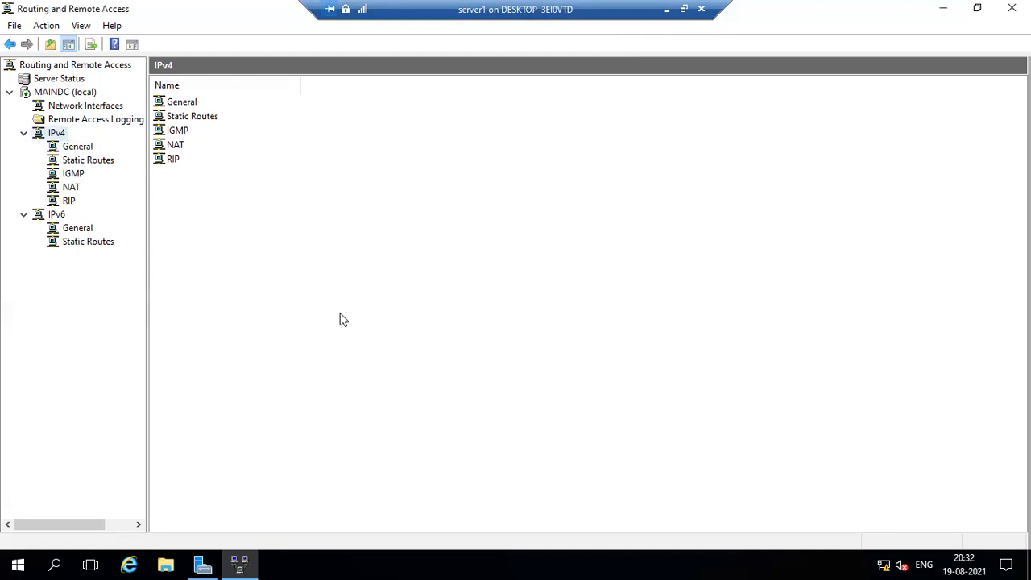
- Add the 1.1 interface to NAT as a public interface connected to the Internet, with NAT enabled on it
right_click(72, 190)
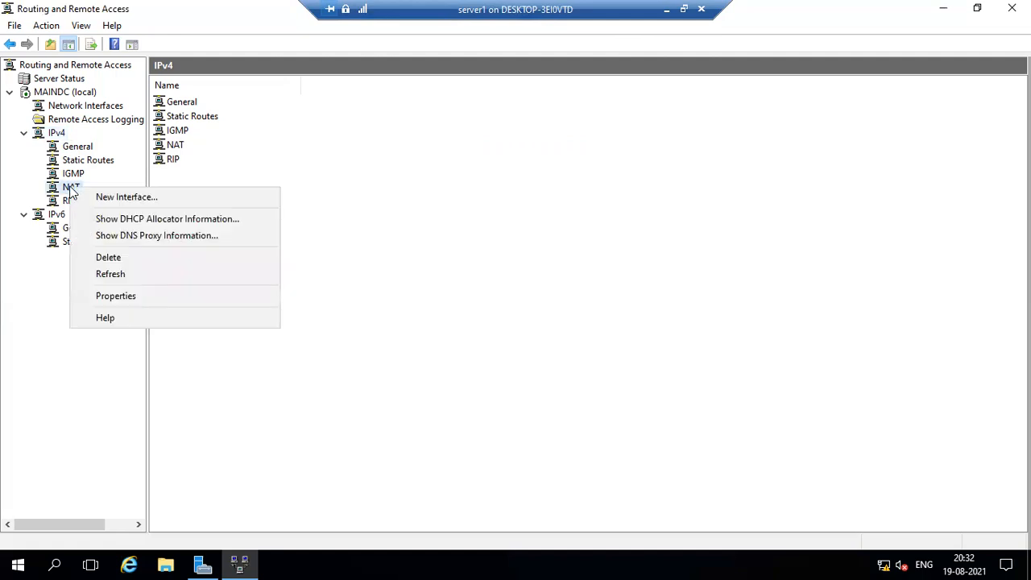
left_click(119, 199)
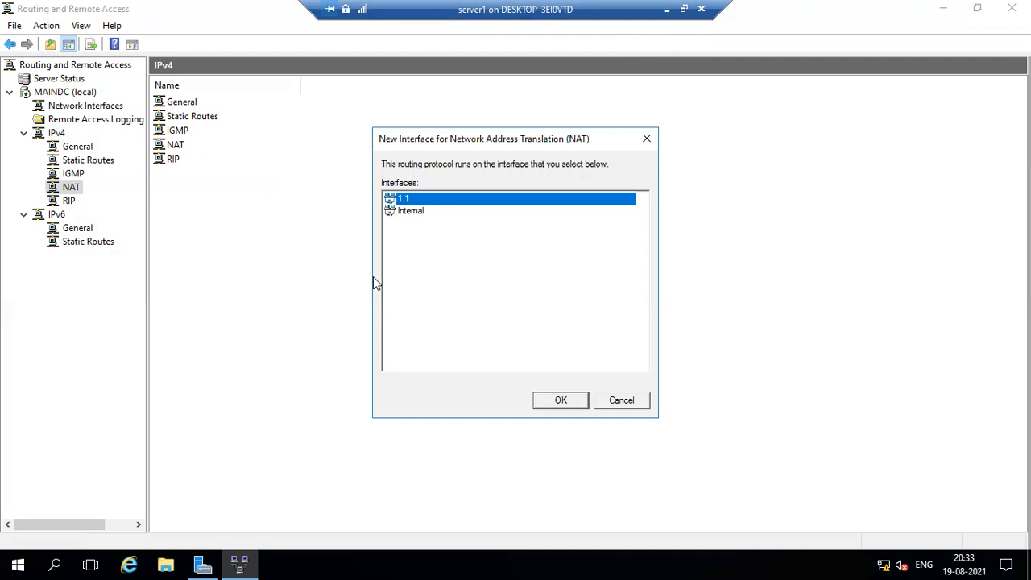
left_click(562, 399)
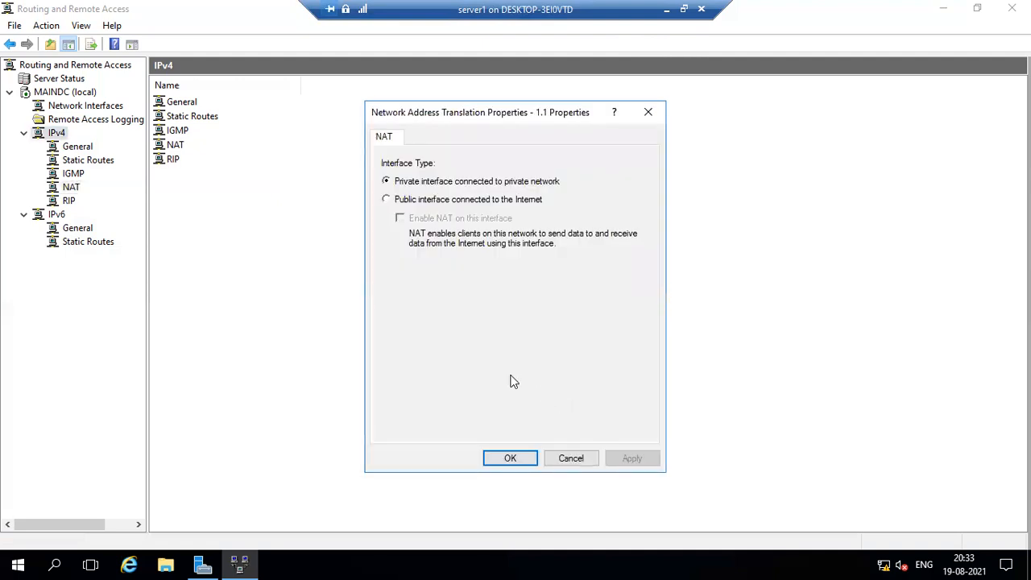
left_click(461, 200)
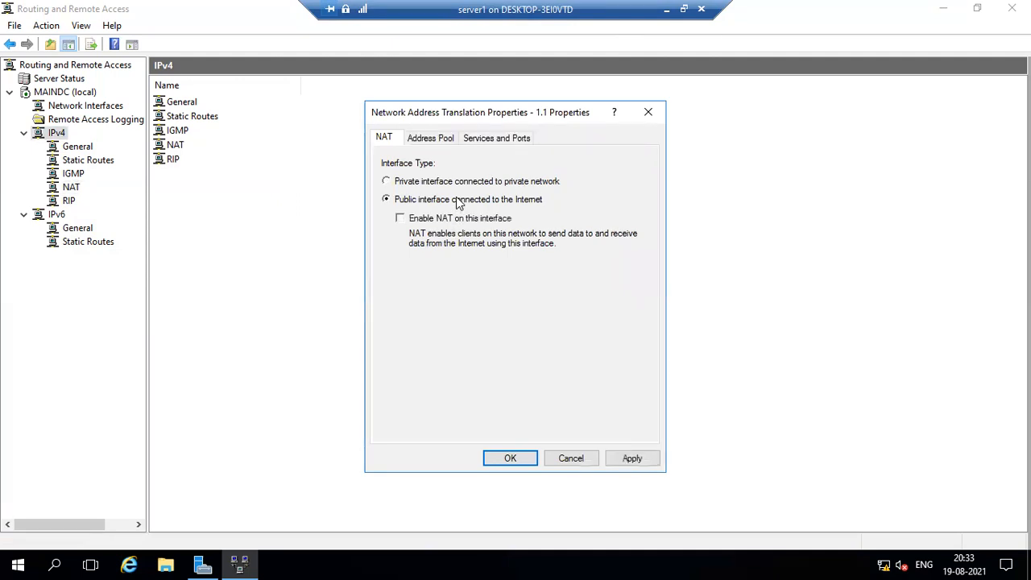
left_click(430, 223)
left_click(628, 458)
left_click(511, 454)
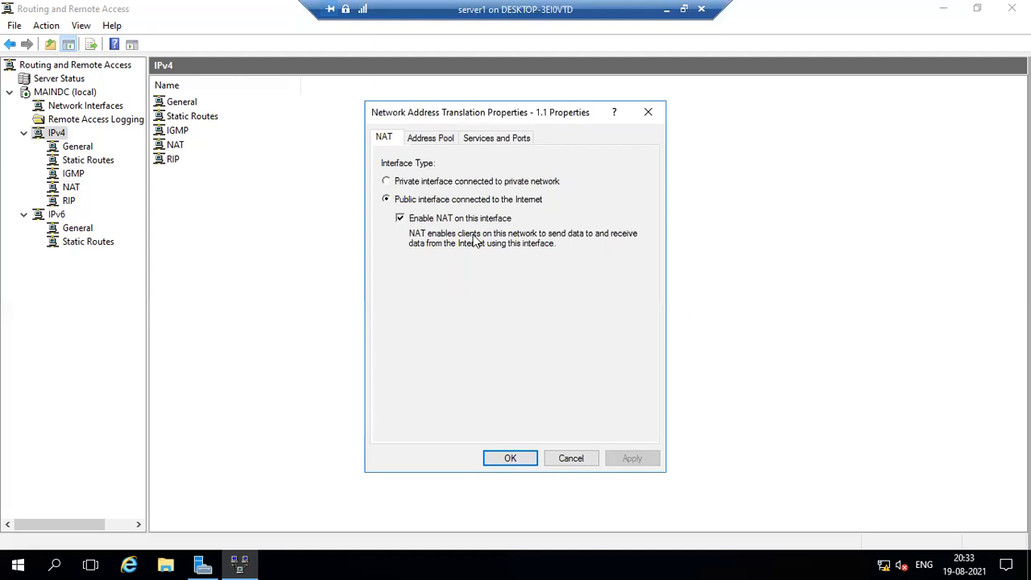
- Add an address pool to the 1.1 NAT interface starting at 10.1.1.15 with mask 255.0.0.0, and apply the properties
left_click(446, 142)
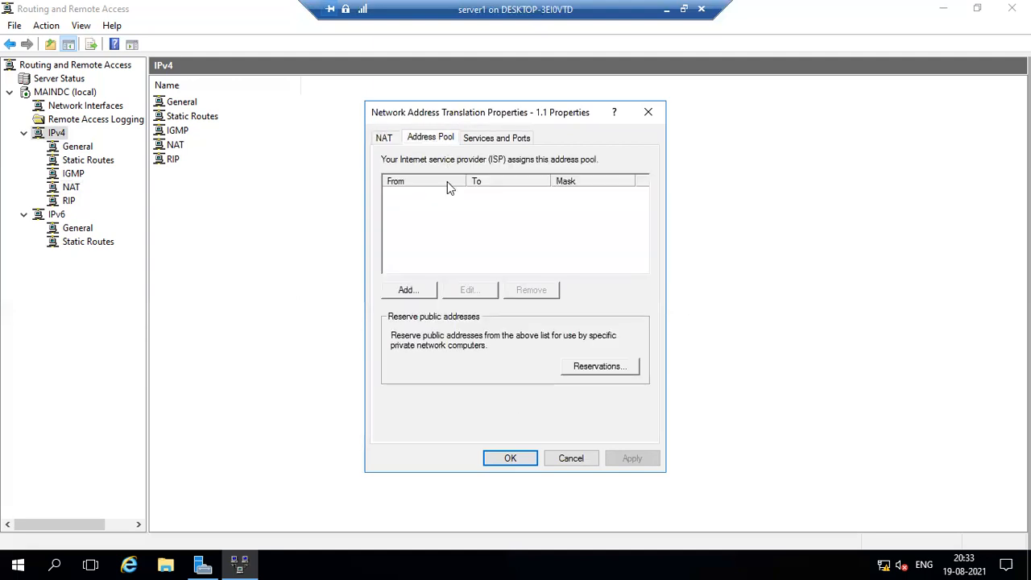
left_click(413, 290)
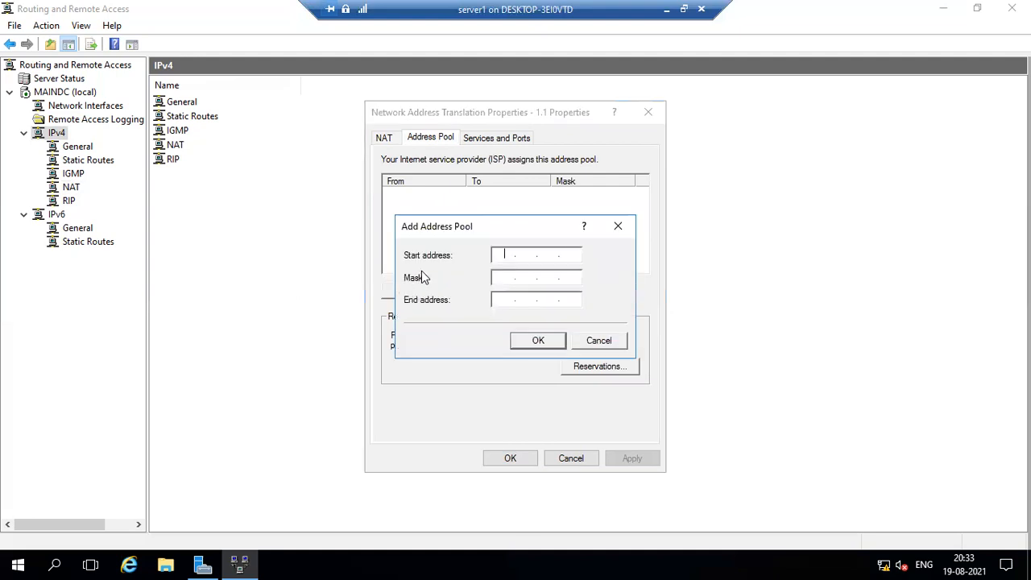
type("10.1.1.15")
left_click(505, 279)
type("255.0.0.0")
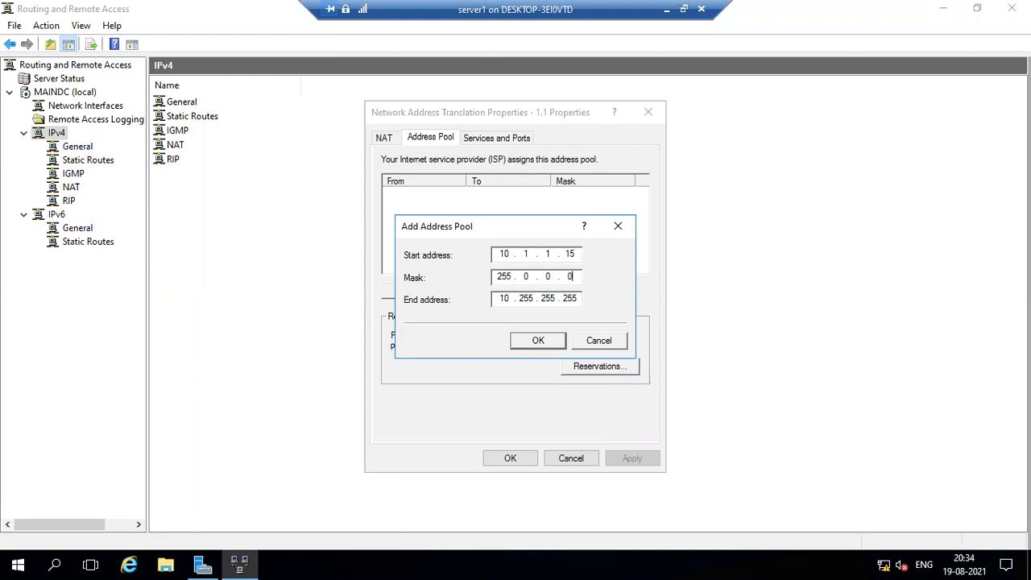
left_click(538, 341)
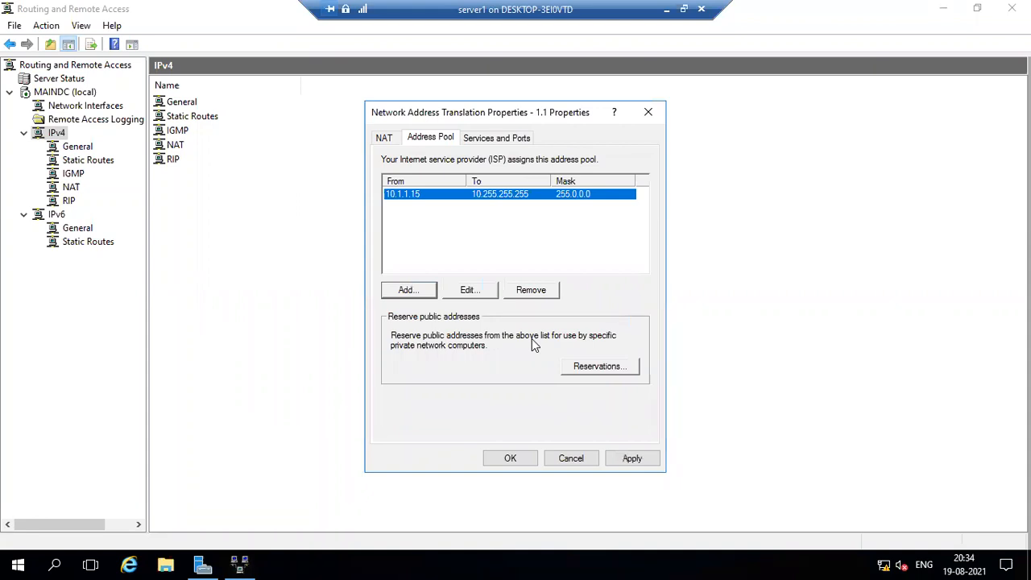
left_click(633, 459)
left_click(511, 457)
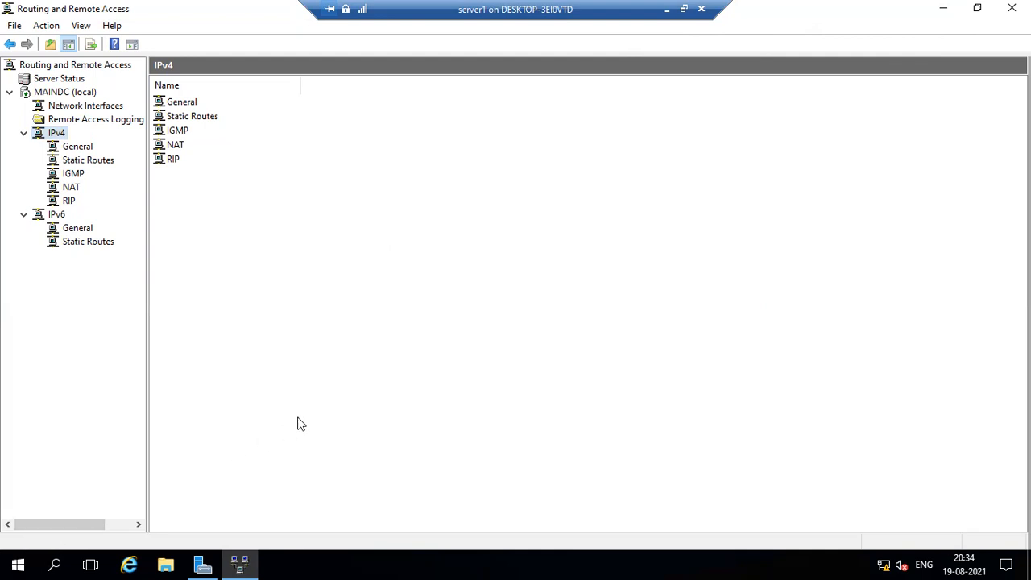
- Minimize the server1 session, connect to the server3 virtual machine and sign in with the administrator account password
left_click(943, 8)
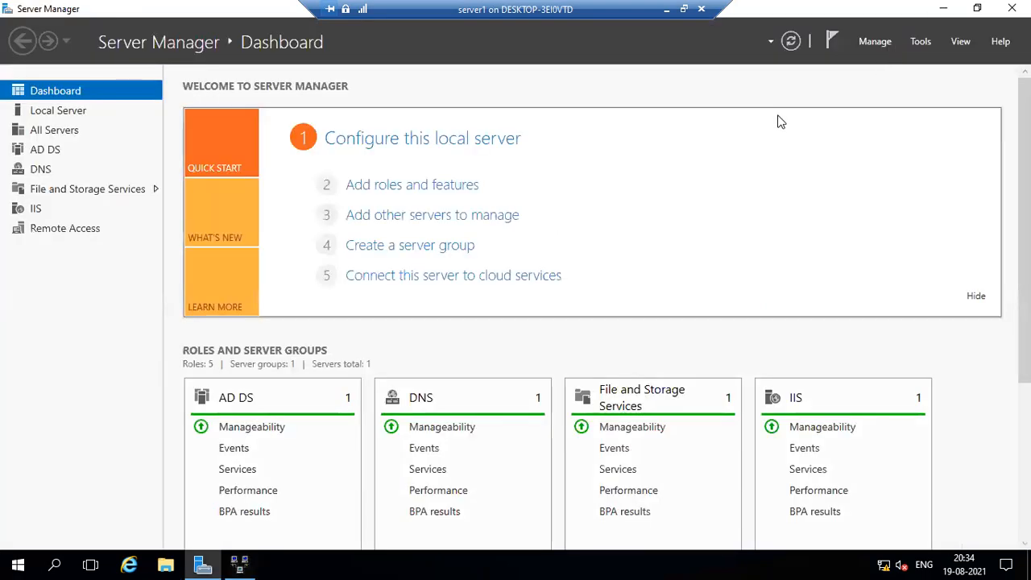
left_click(666, 9)
left_click(119, 131)
double_click(119, 131)
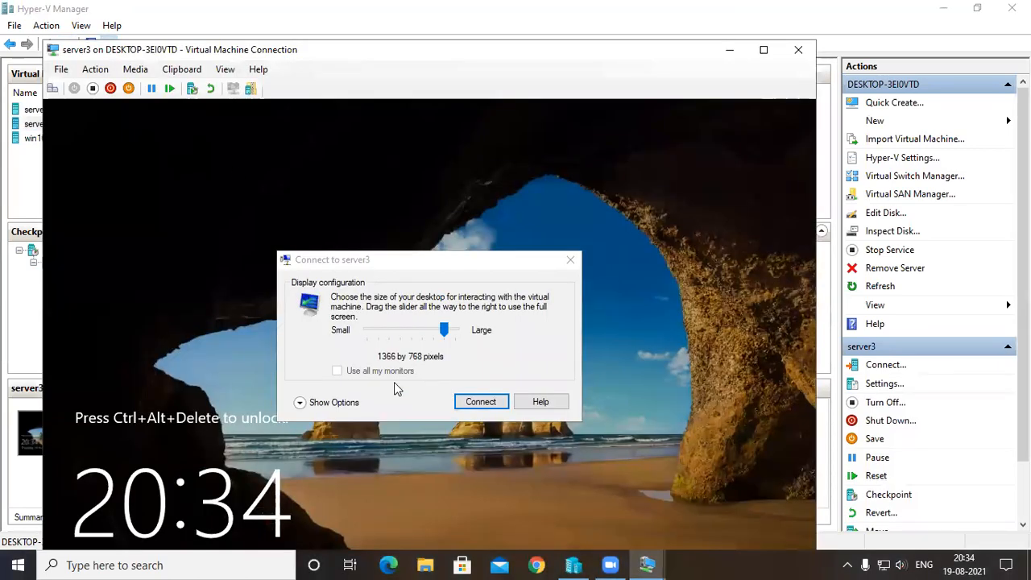
left_click(480, 402)
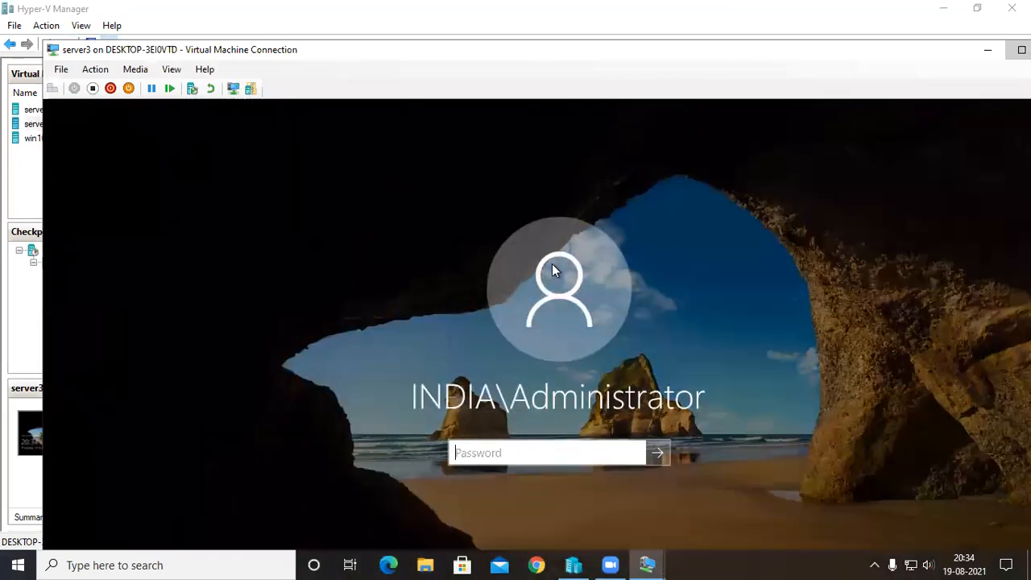
type("********")
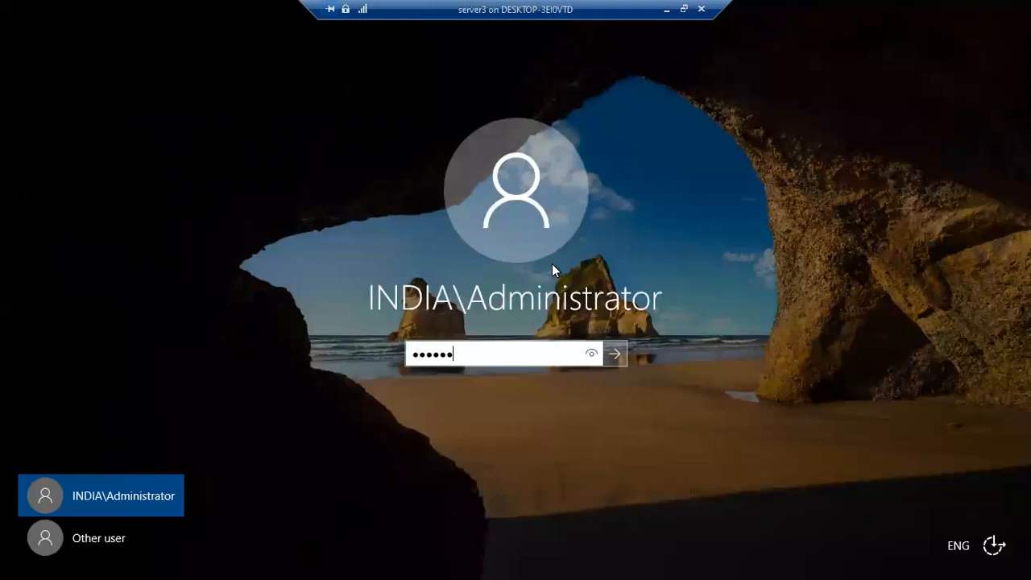
key("Return")
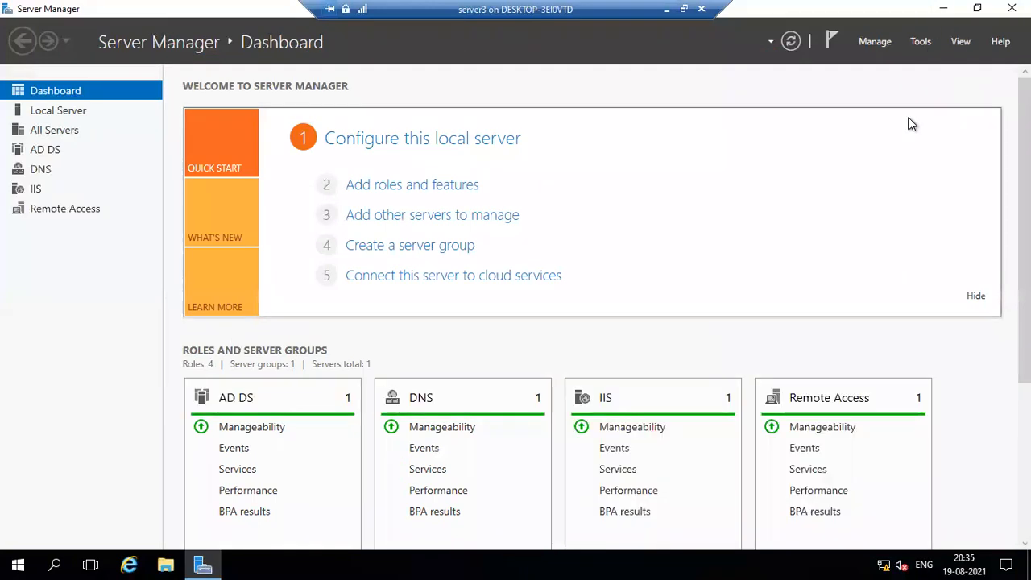
- Close Server Manager on server3 and refresh its desktop a few times
left_click(1012, 8)
right_click(444, 227)
left_click(477, 272)
right_click(472, 268)
left_click(489, 313)
right_click(491, 312)
left_click(515, 359)
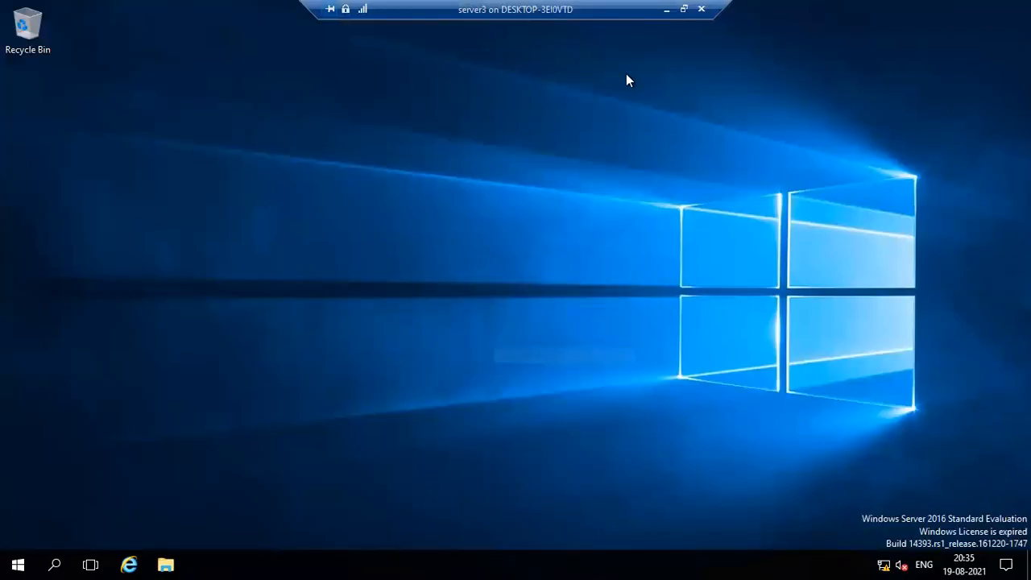
- Switch back to the server1 virtual machine in full screen and close its Server Manager
left_click(667, 10)
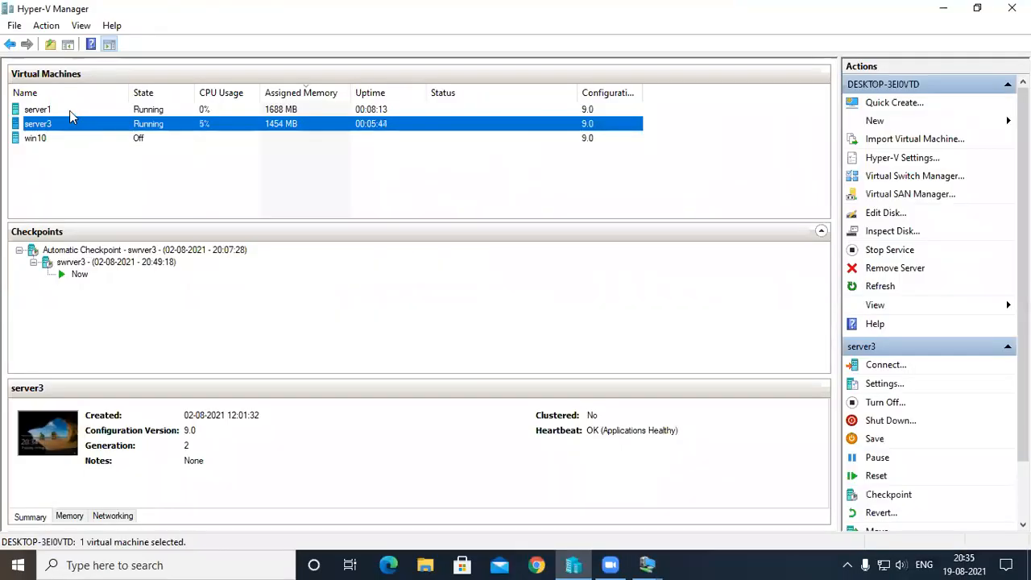
double_click(69, 111)
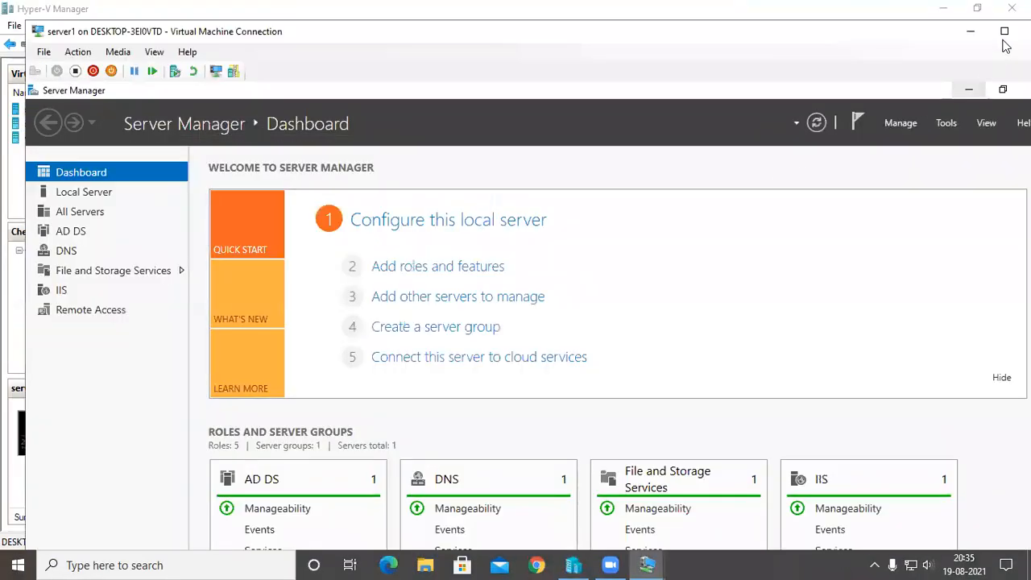
left_click(1005, 32)
left_click(1013, 8)
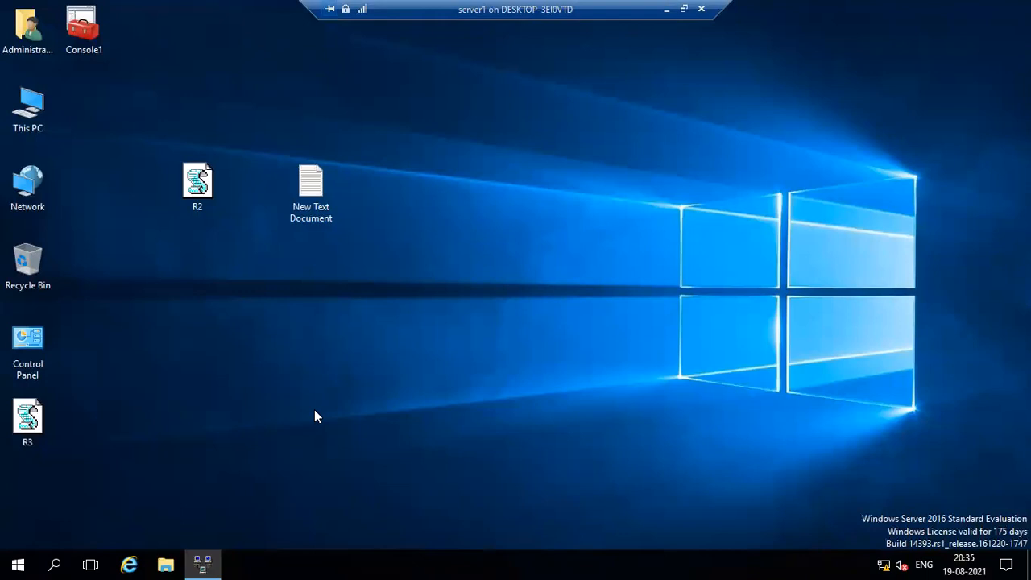
- Open a Command Prompt on server1 and enter the beginning of the command "ping 10.1.1." without running it
key("super+r")
key("Return")
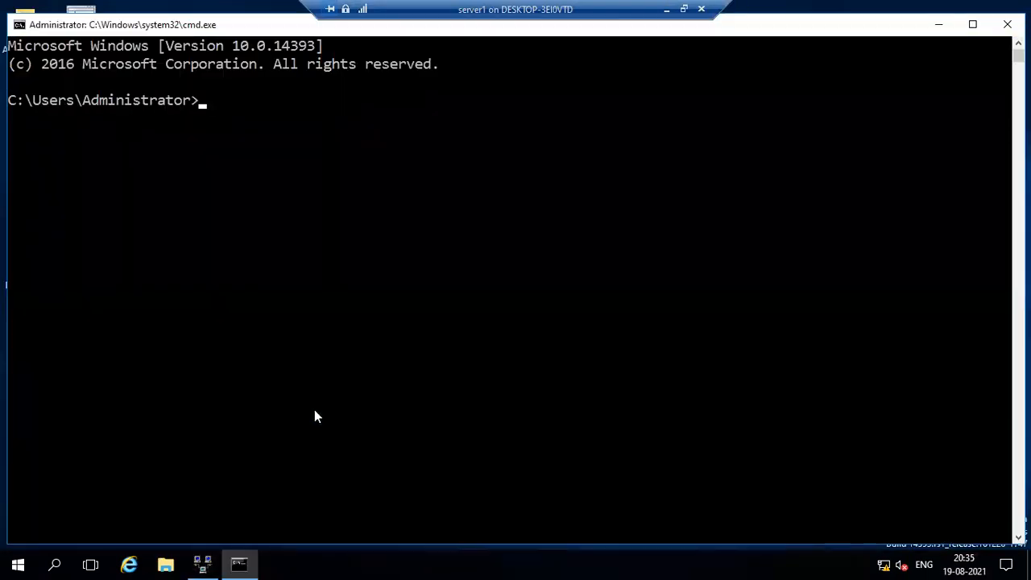
type("ping")
type("10.11")
key("BackSpace")
type(".1")
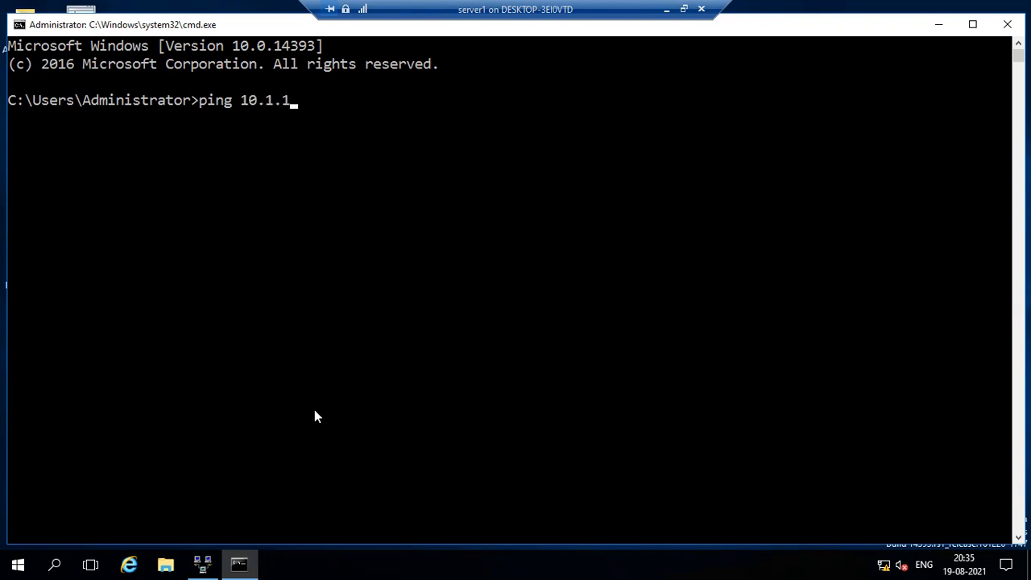
type(".")
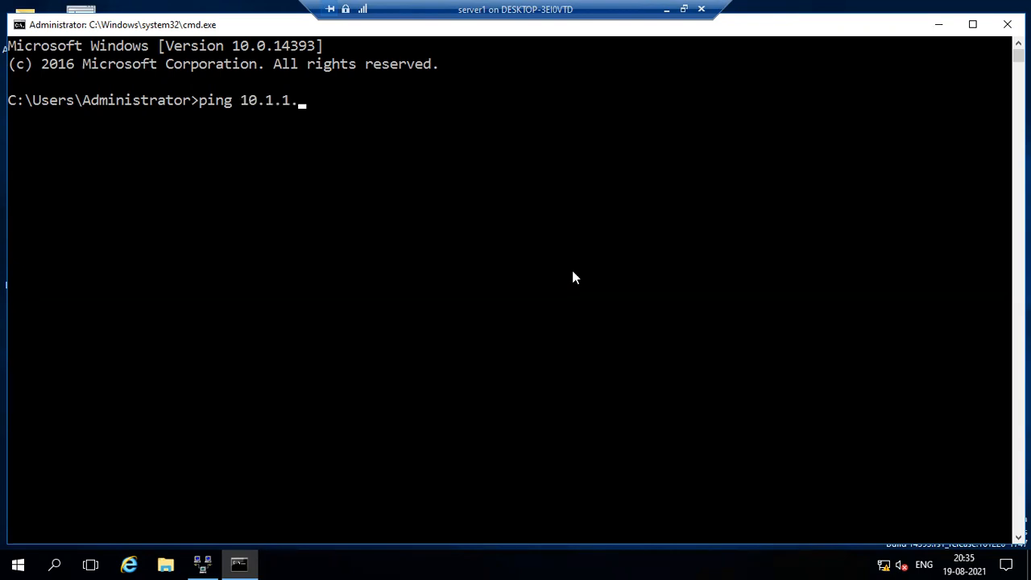
- Minimize the server1 session and show the server3 virtual machine full screen
left_click(657, 29)
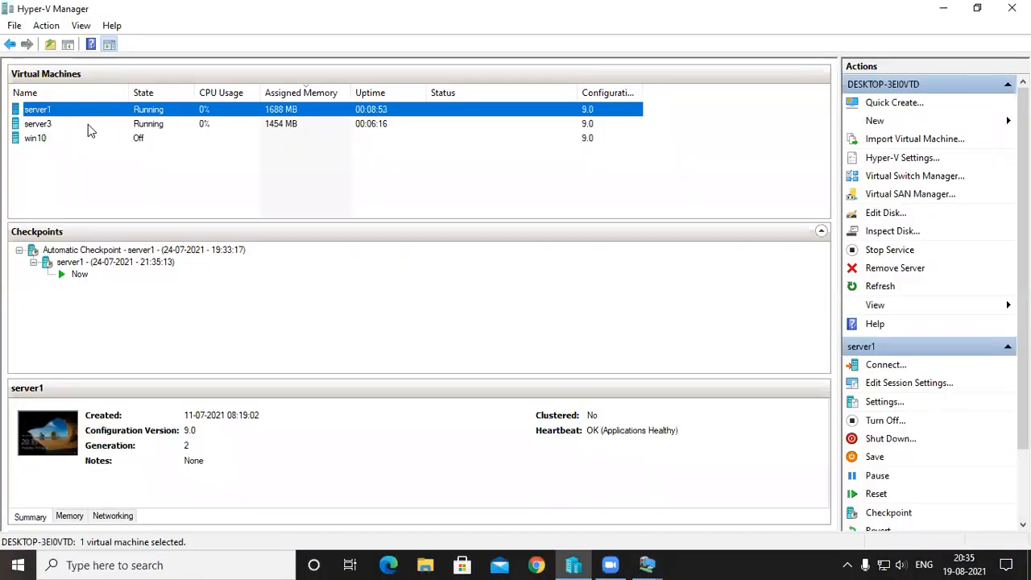
double_click(91, 126)
left_click(1024, 51)
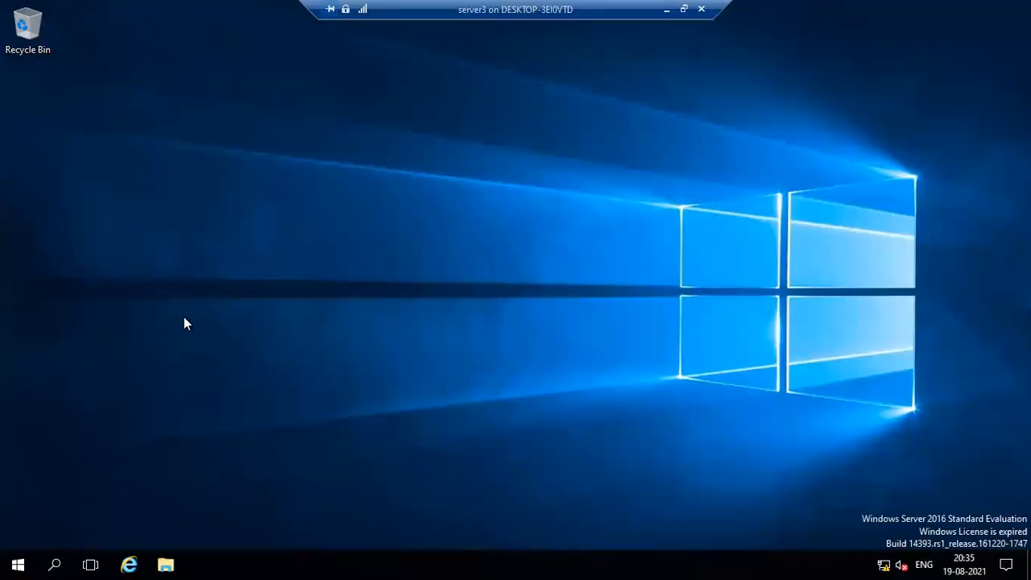
- Open the desktop personalization settings on server3
right_click(262, 152)
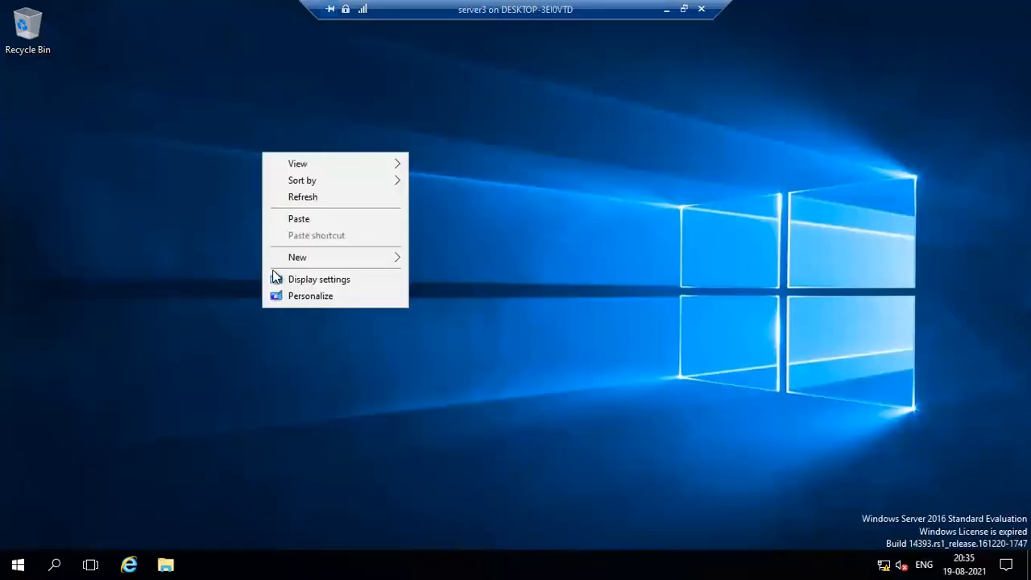
left_click(141, 318)
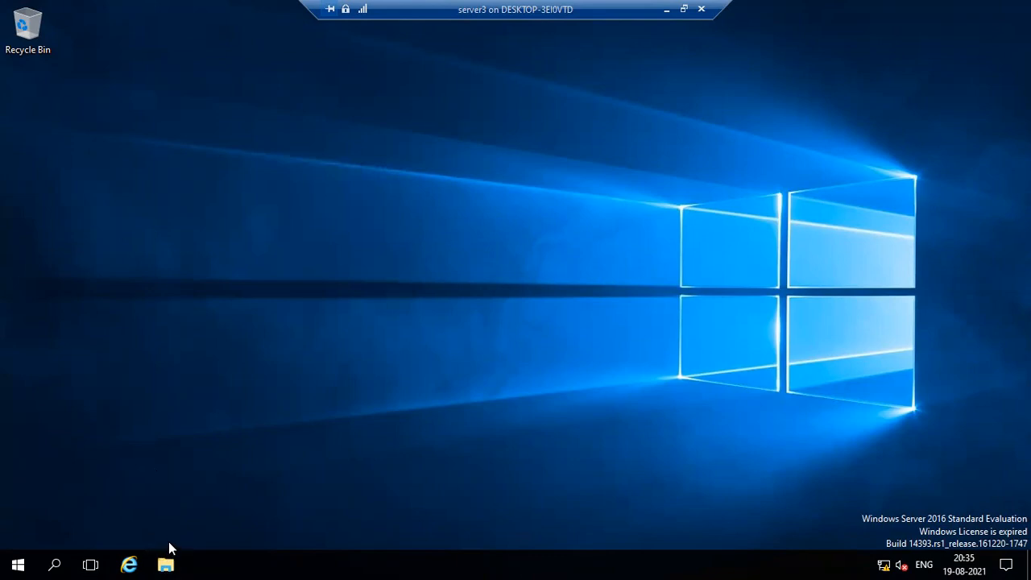
right_click(294, 113)
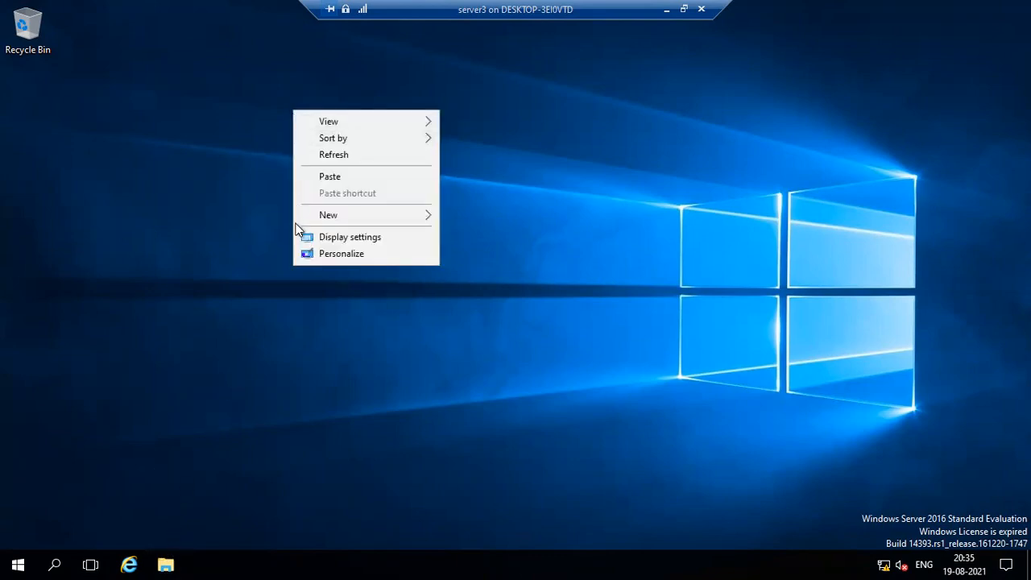
left_click(312, 253)
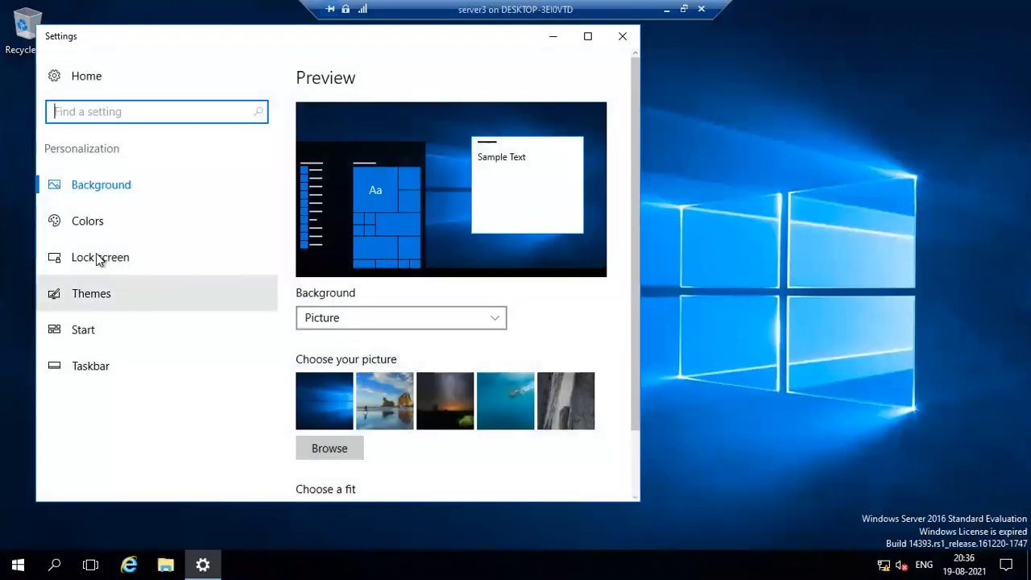
- Open Server Manager on server3 and check the network addresses in the Local Server properties
left_click(18, 565)
left_click(273, 165)
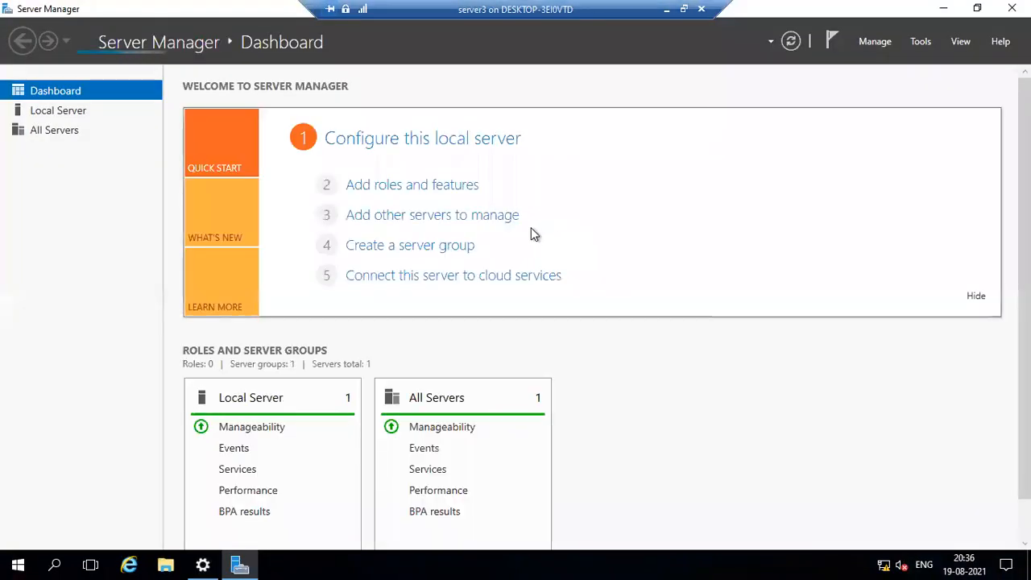
left_click(63, 117)
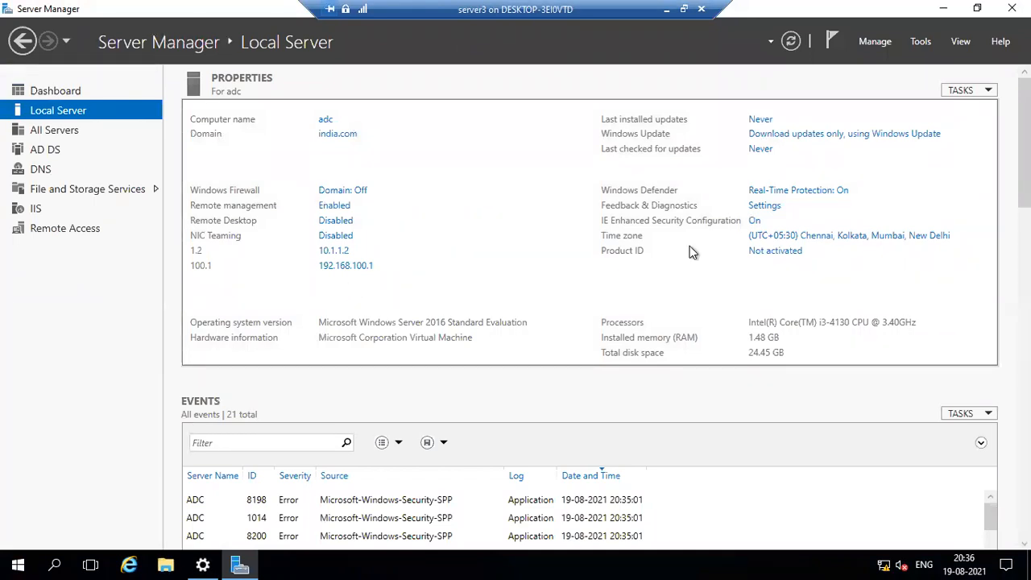
- Minimize Server Manager, try to open the desktop icon settings from Themes, and close the Settings window
left_click(944, 8)
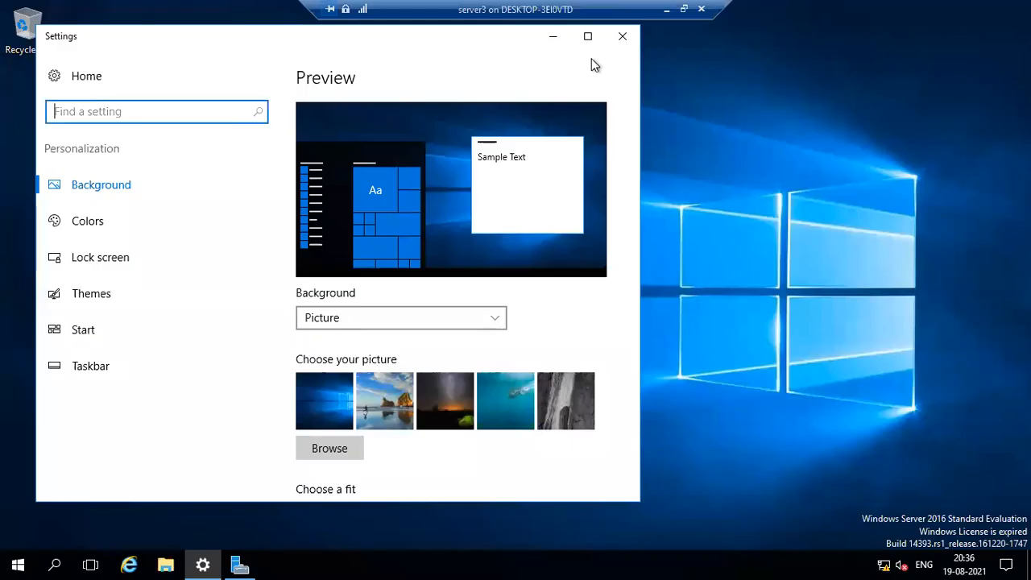
left_click(92, 297)
left_click(341, 228)
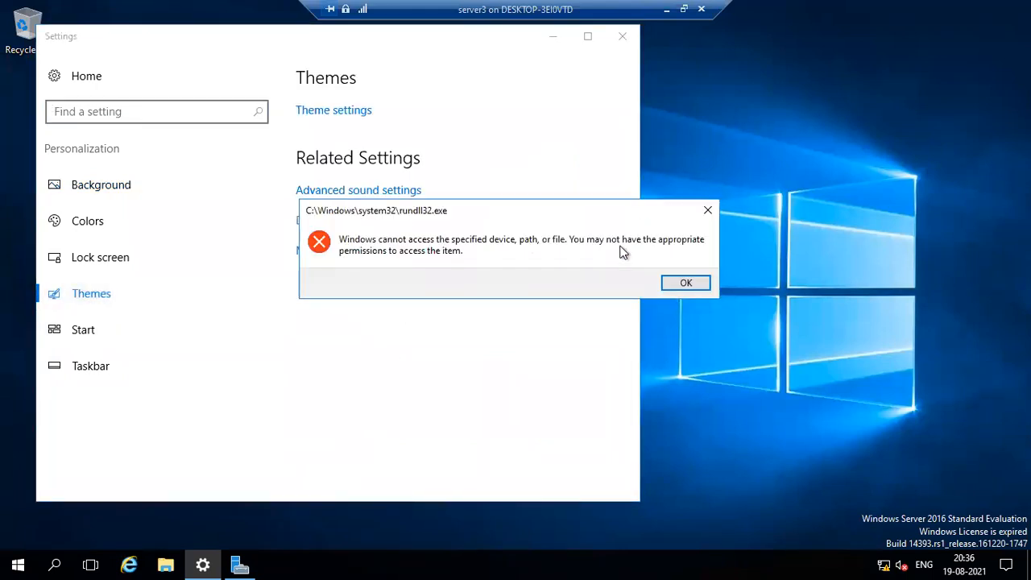
left_click(697, 283)
left_click(624, 36)
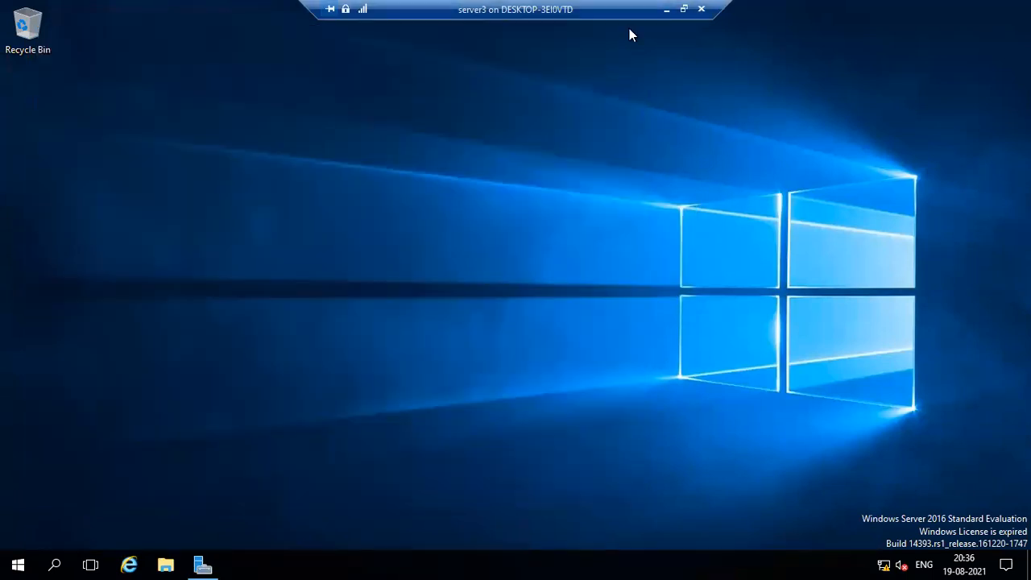
- Switch to the server1 virtual machine and complete and run the command "ping 10.1.1.2" in its Command Prompt
left_click(667, 9)
left_click(119, 109)
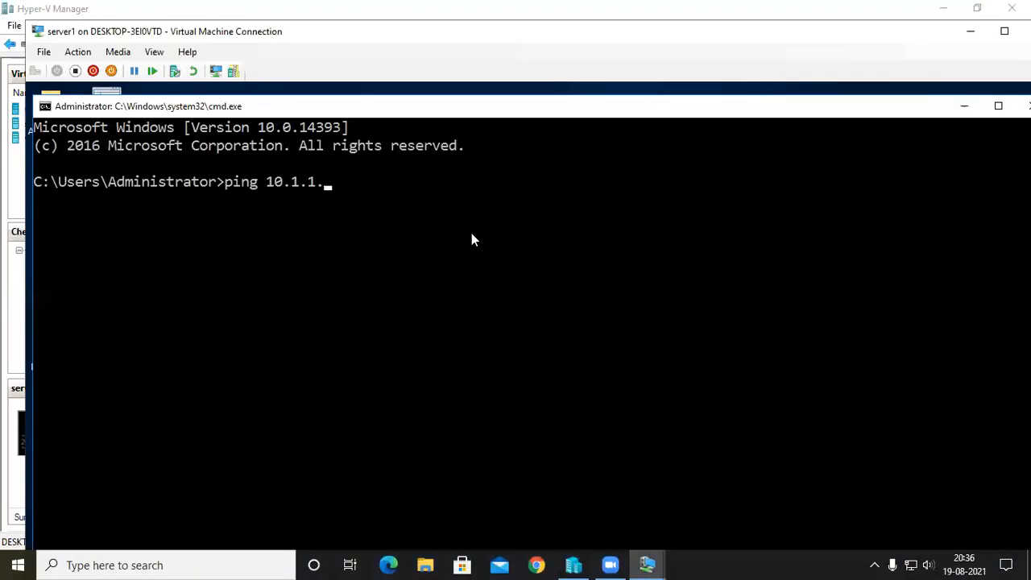
type("2")
key("Return")
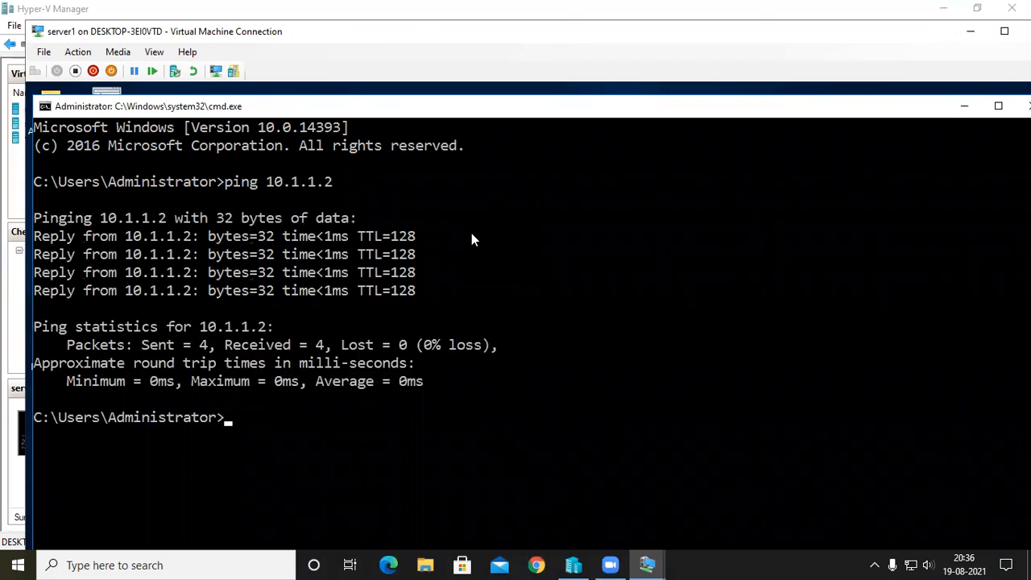
- Recall the last ping command on server1, replace its address with 192.168.90.2, and run it
key("Up")
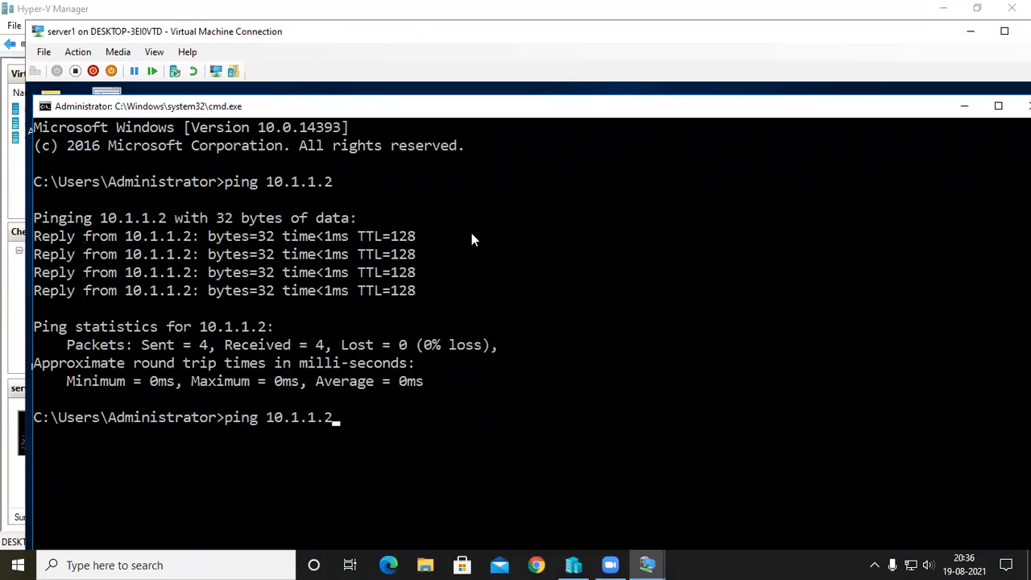
key("BackSpace")
key("BackSpace")
key("BackSpace")
key("BackSpace")
key("BackSpace")
key("BackSpace")
key("BackSpace")
key("BackSpace")
type("192.168.90.2")
key("Return")
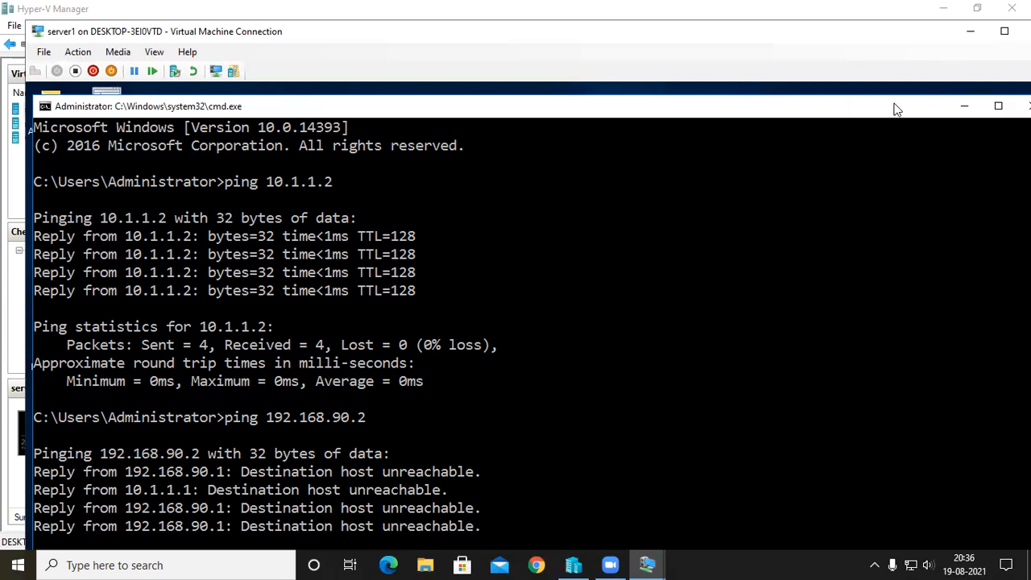
- Switch to server3 in full screen and bring up its Server Manager to check the interface addresses
left_click(971, 32)
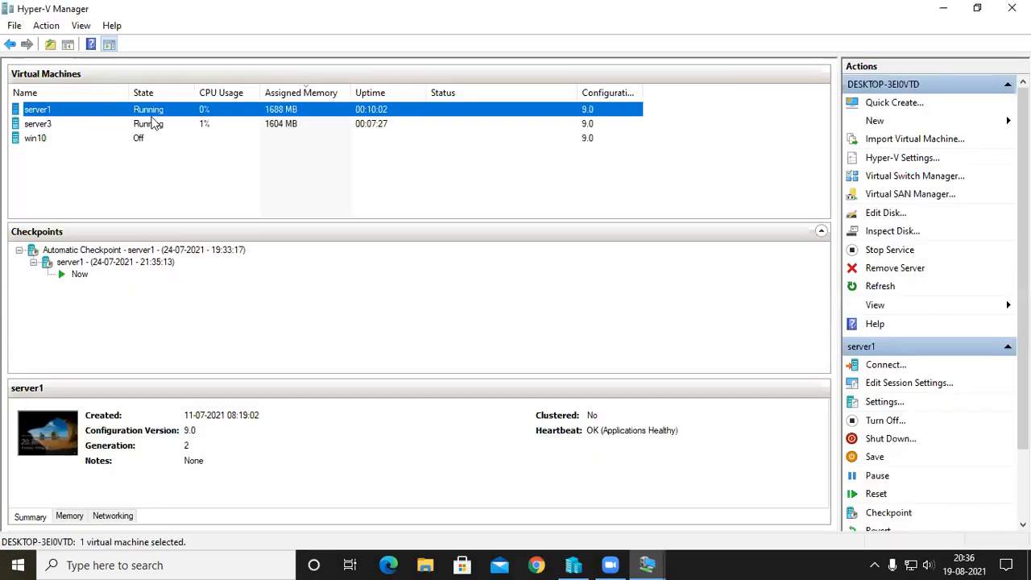
double_click(79, 125)
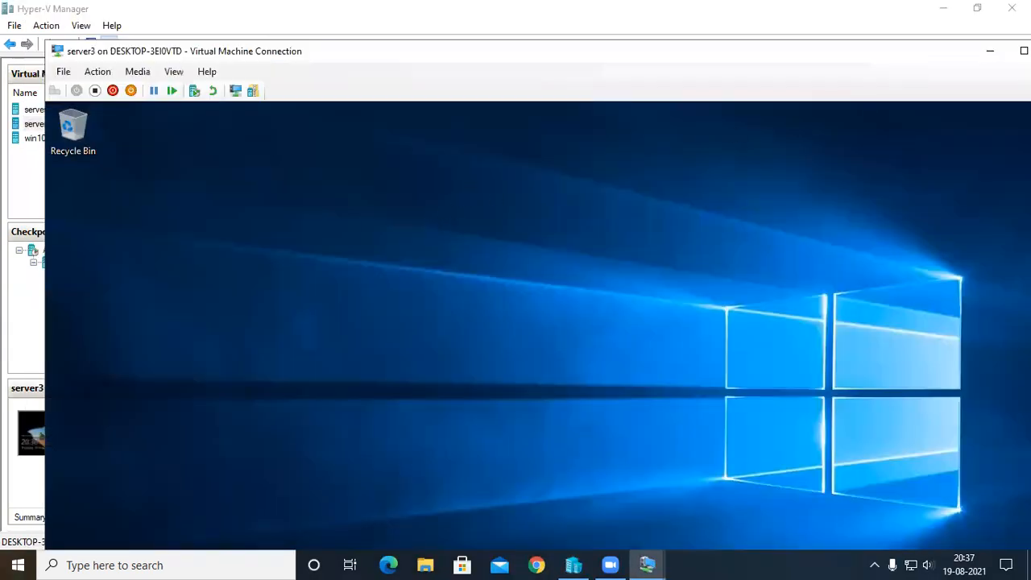
left_click(1024, 50)
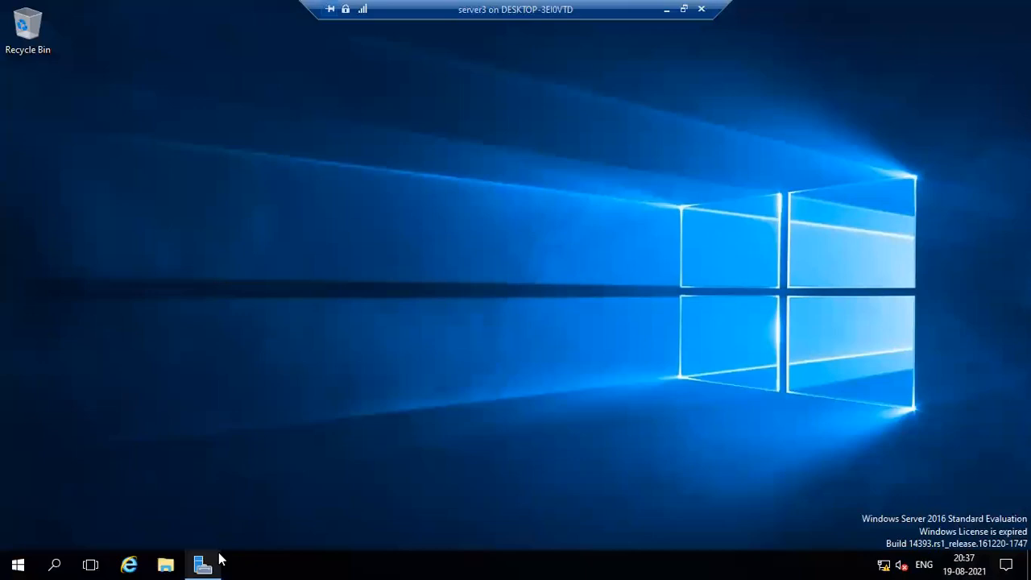
left_click(211, 562)
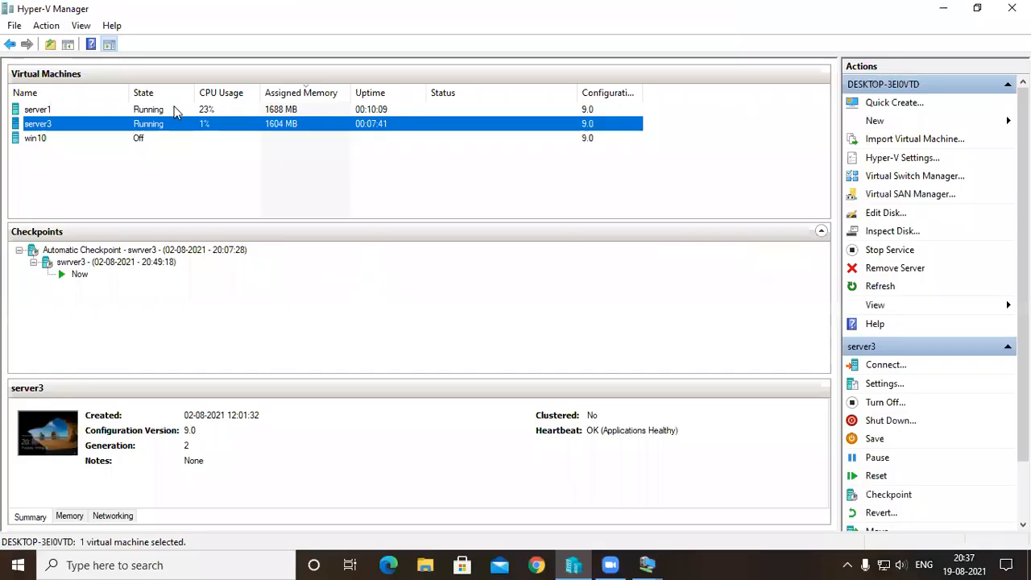
- Return to the server1 Command Prompt and run "ping 192.168.100.1" by editing the previous ping command
left_click(46, 106)
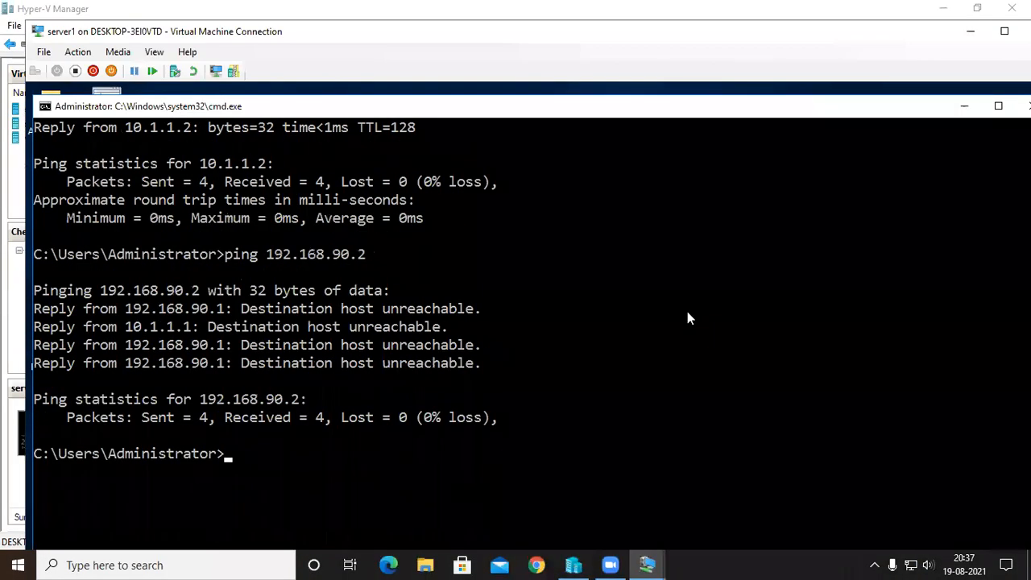
key("Up")
key("BackSpace")
key("BackSpace")
key("BackSpace")
key("BackSpace")
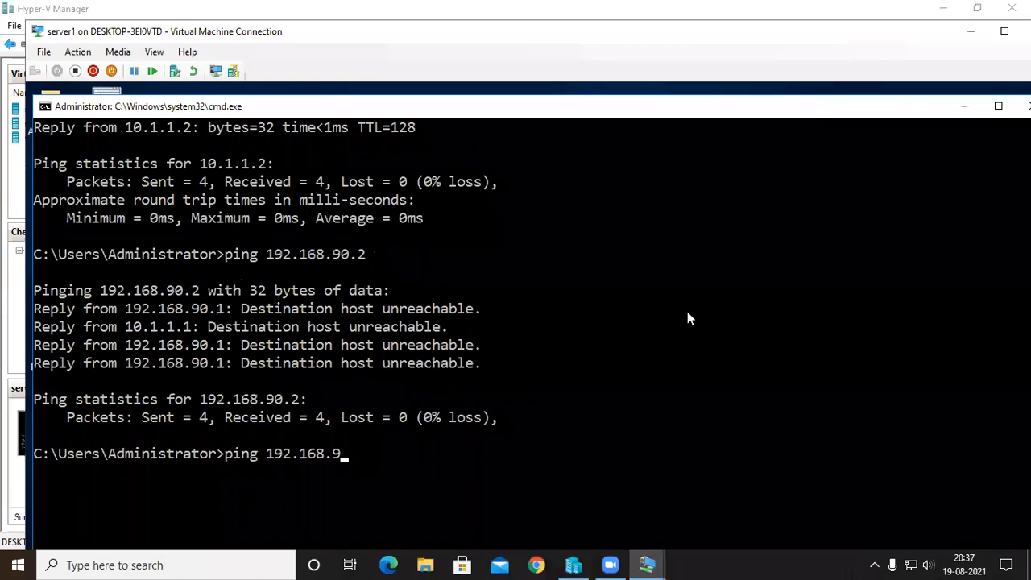
type("100.1")
key("Return")
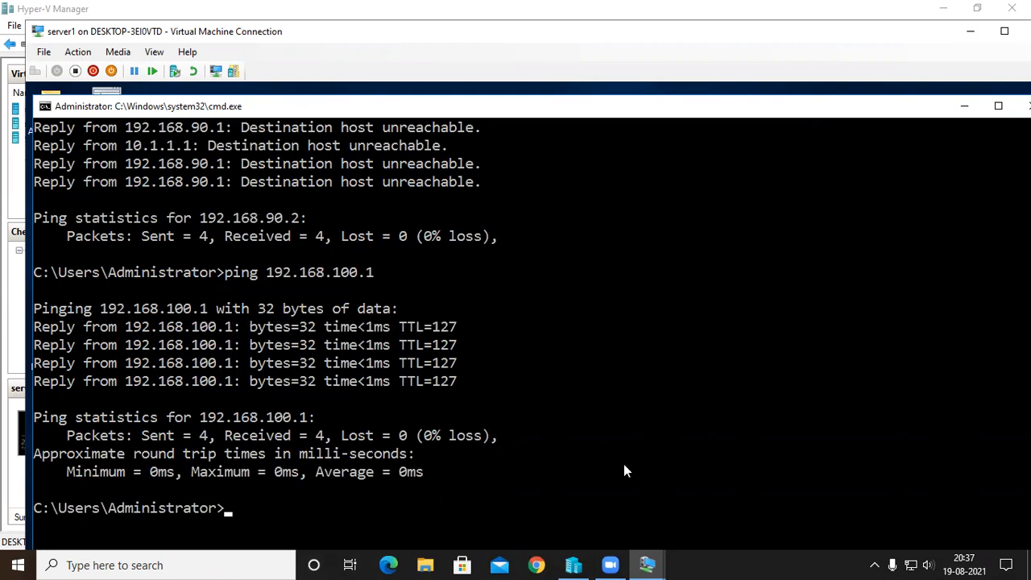
- Switch back to the server3 virtual machine in full screen and return its Server Manager to the Dashboard
left_click(971, 31)
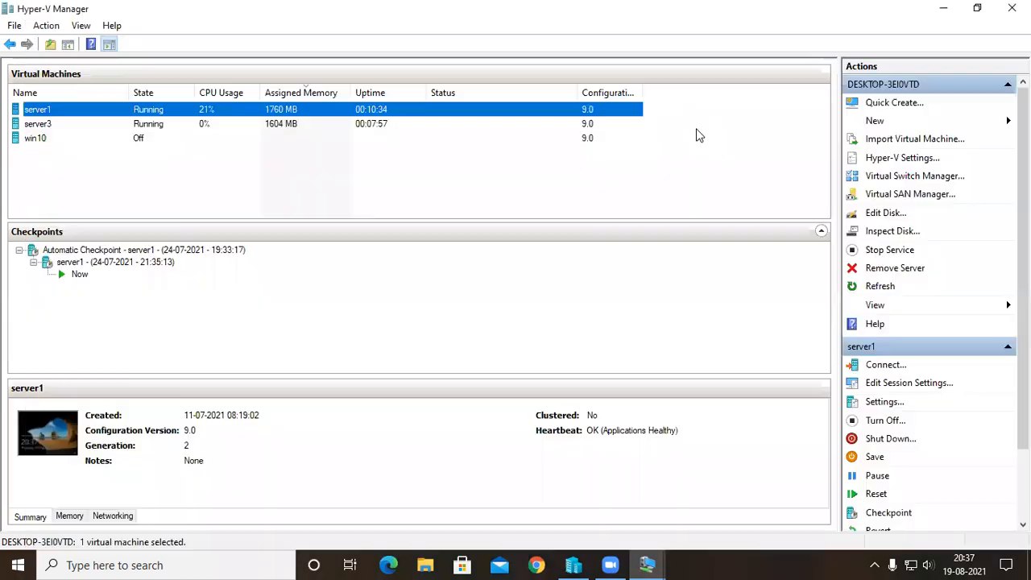
left_click(46, 124)
double_click(46, 124)
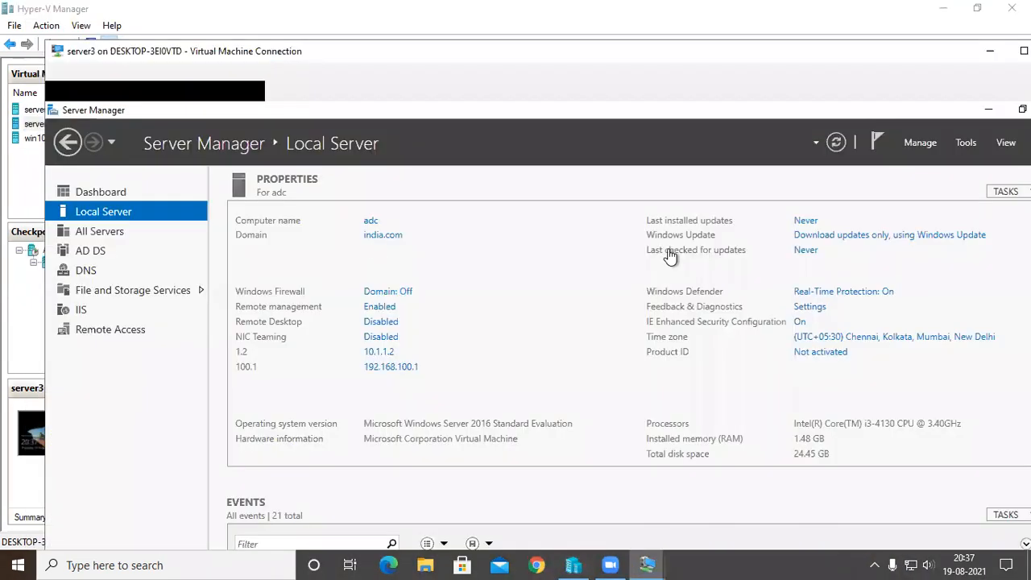
left_click(1024, 50)
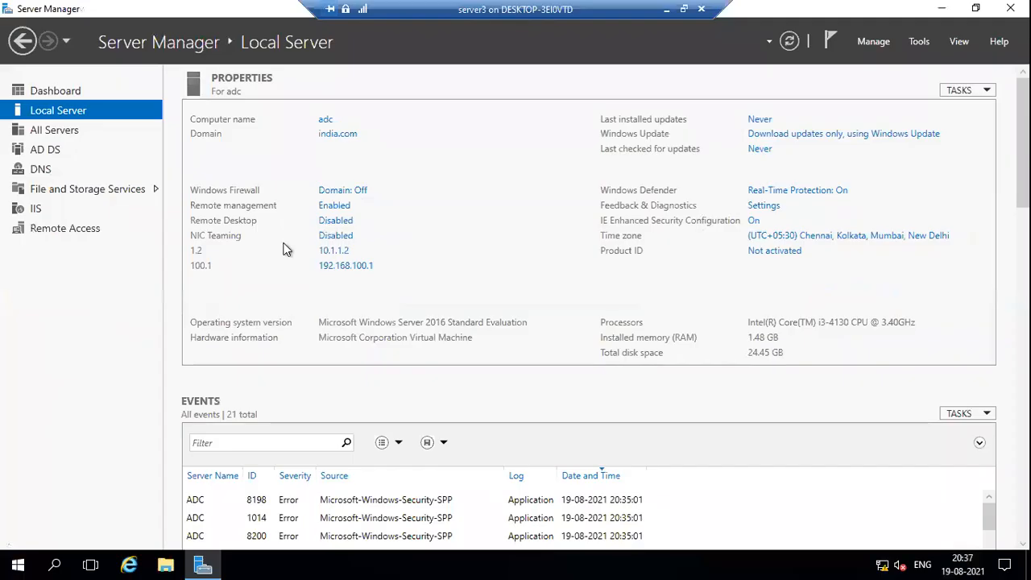
left_click(28, 51)
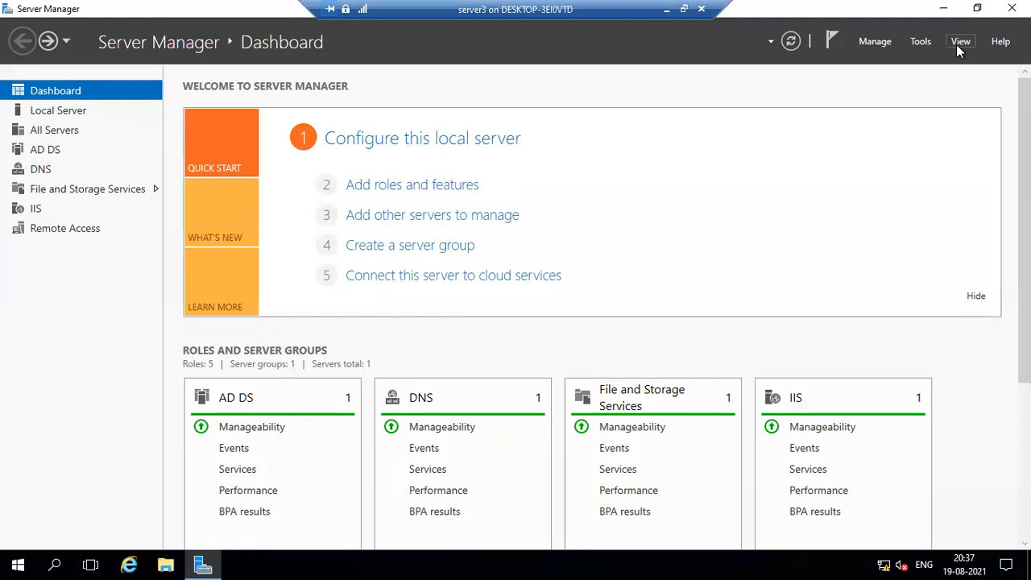
- Open the Routing and Remote Access console on server3 and maximize its window
left_click(923, 44)
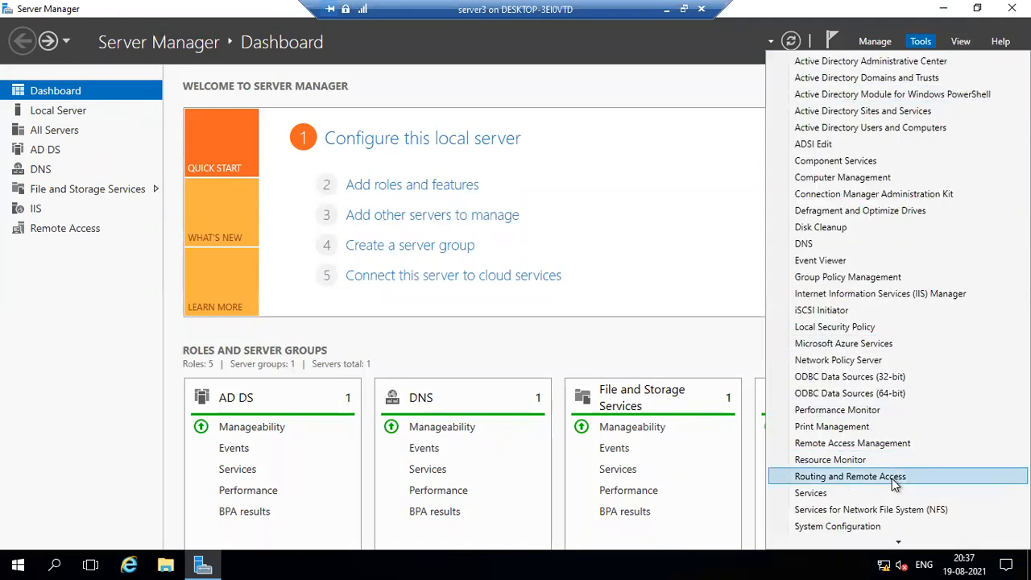
left_click(892, 479)
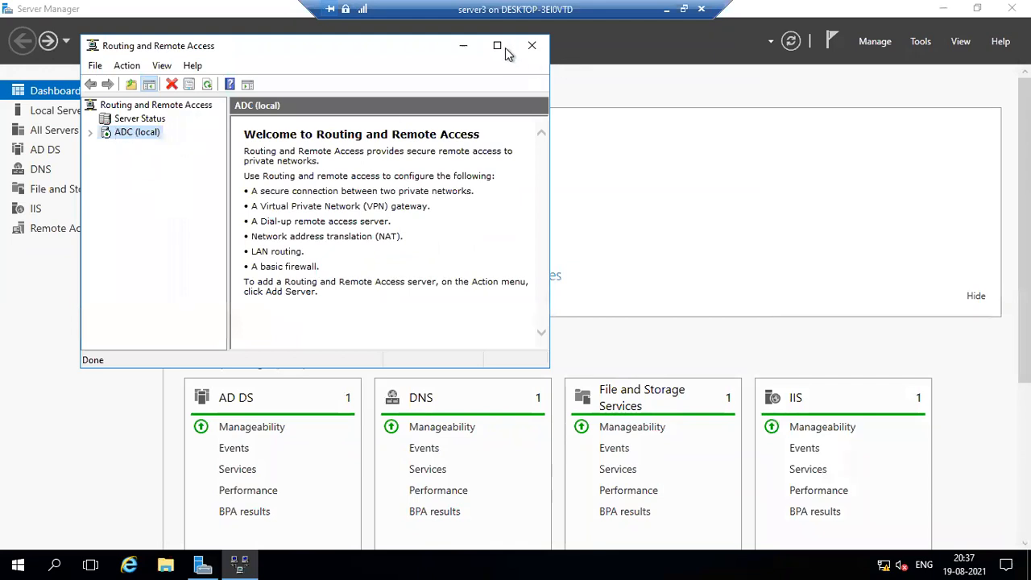
left_click(497, 46)
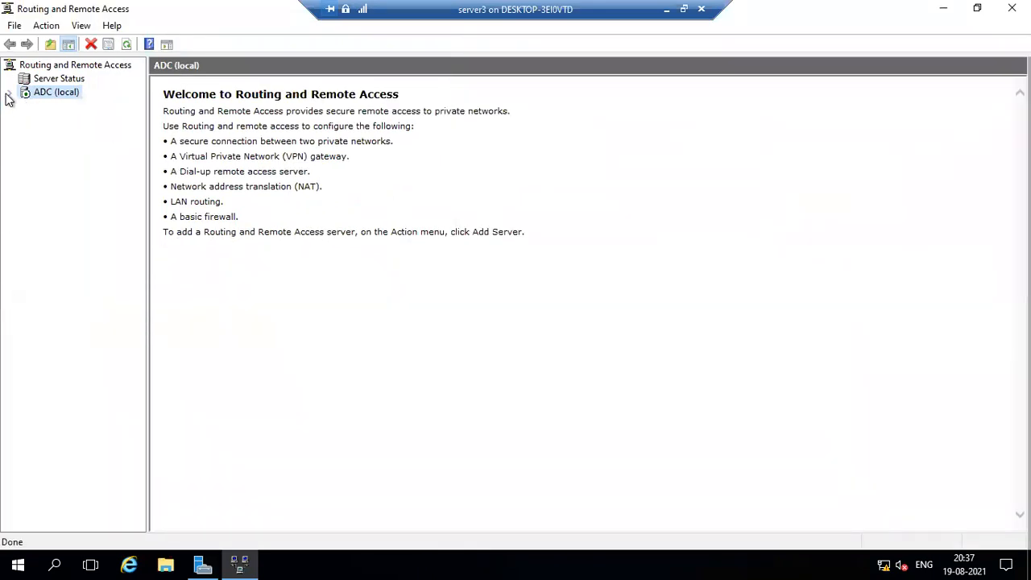
- Expand ADC (local) and IPv4, and add NAT as a new routing protocol
left_click(10, 92)
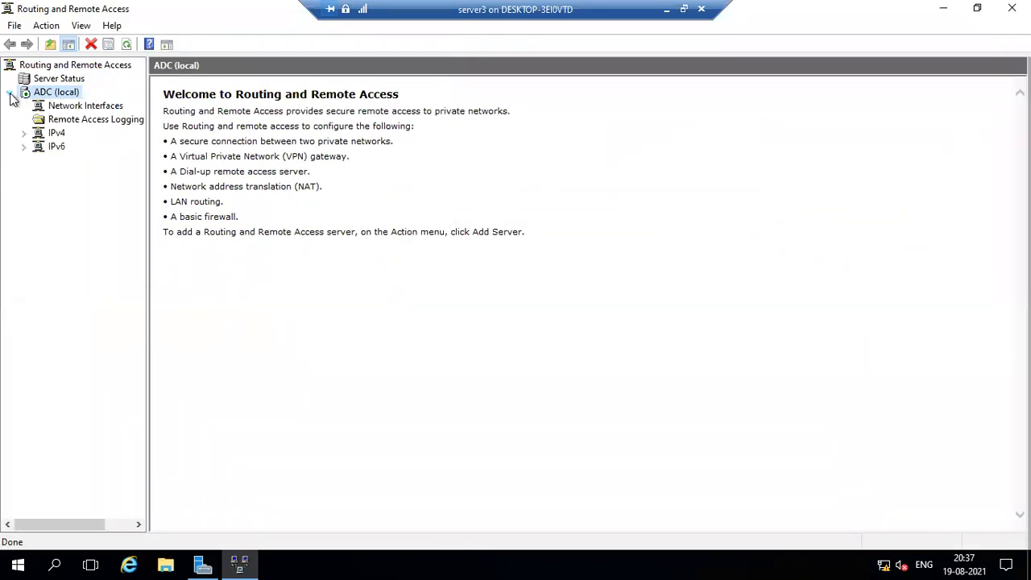
left_click(24, 133)
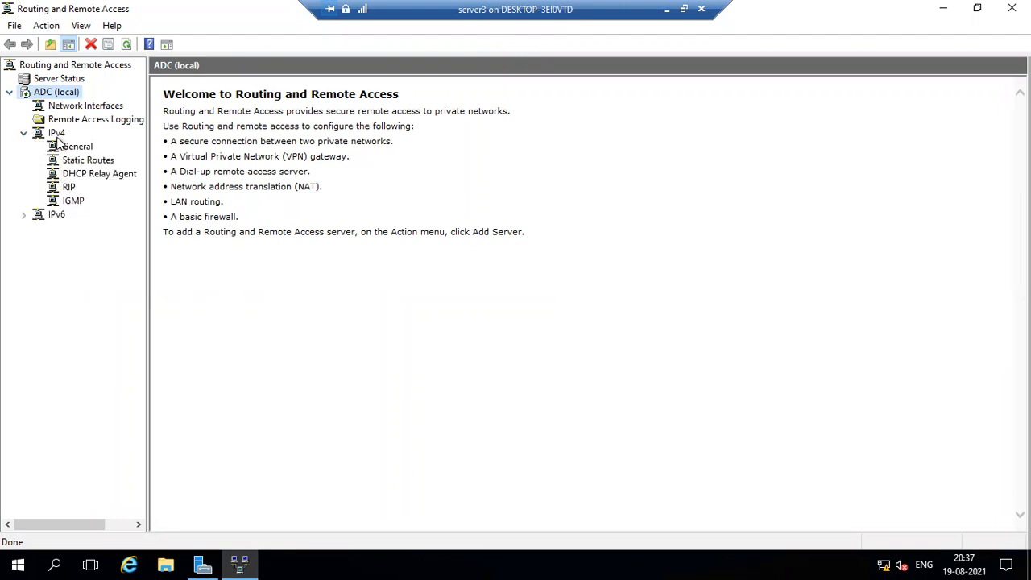
right_click(52, 148)
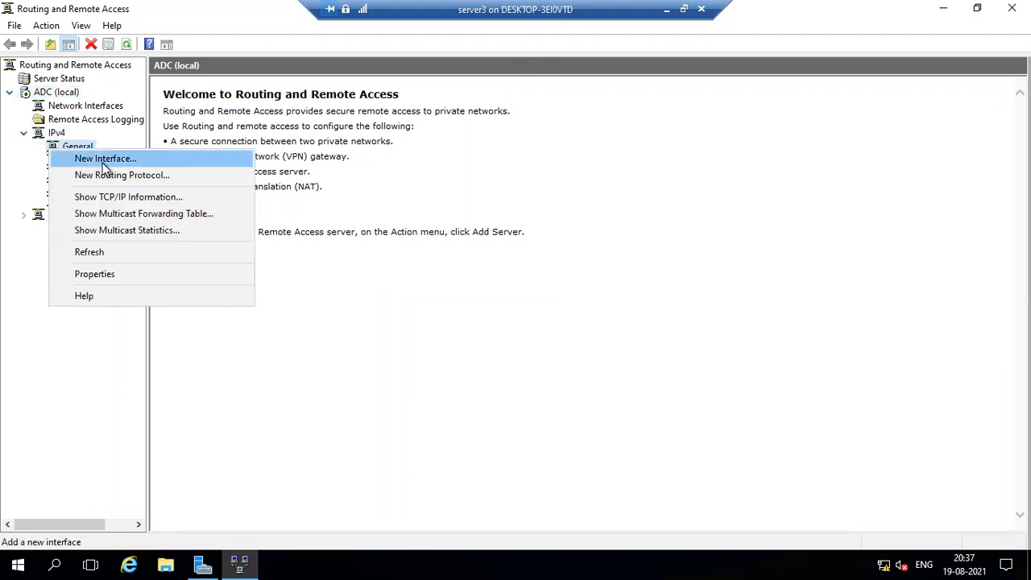
left_click(105, 176)
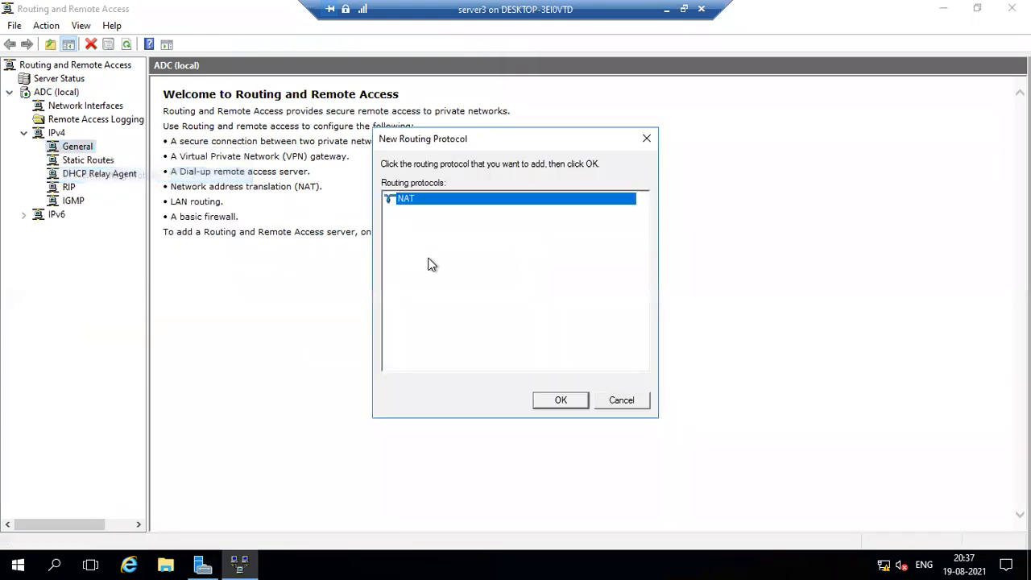
left_click(561, 403)
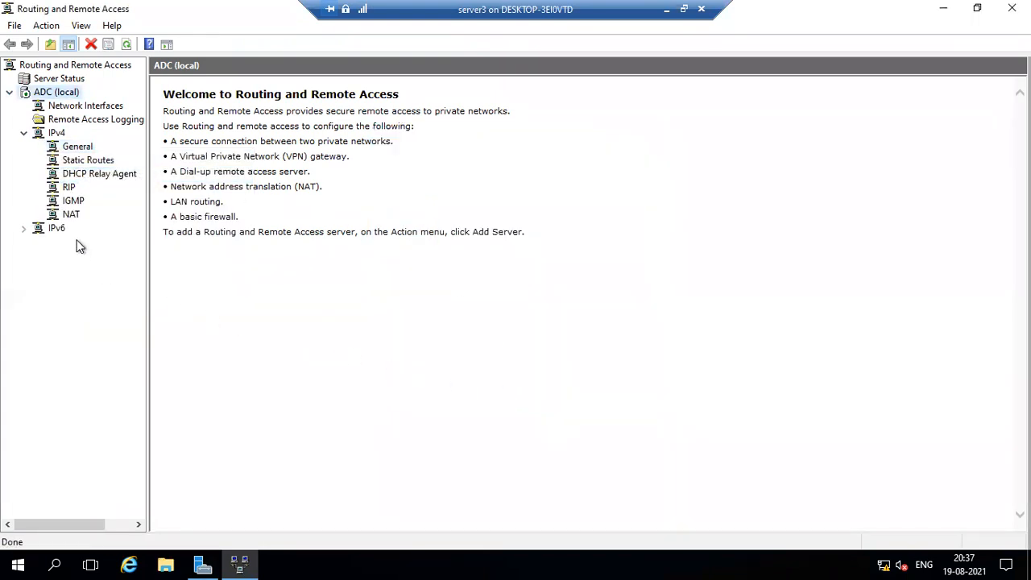
- Add interface 1.2 to NAT as a public interface connected to the Internet, with NAT enabled on it
right_click(70, 216)
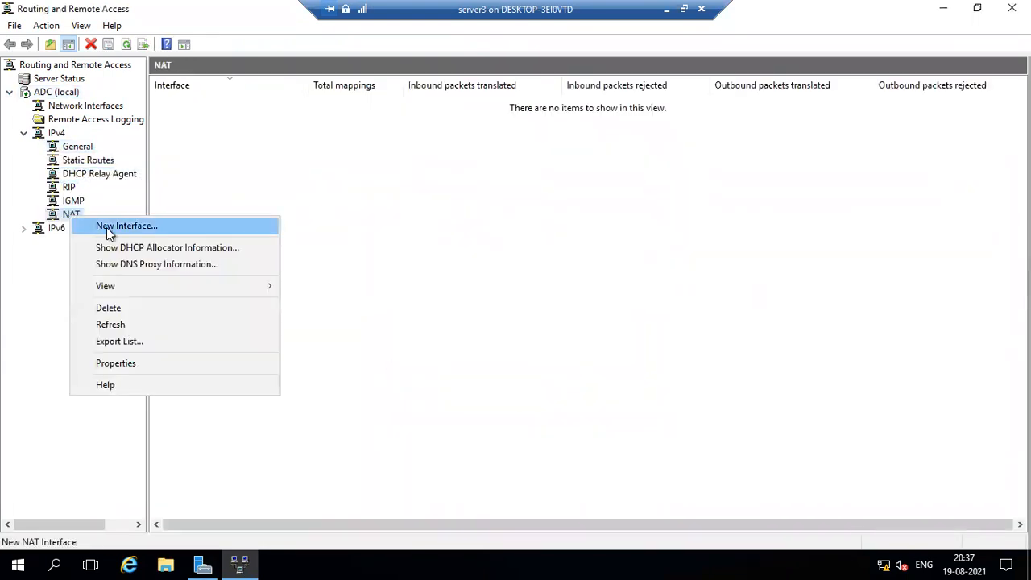
left_click(107, 226)
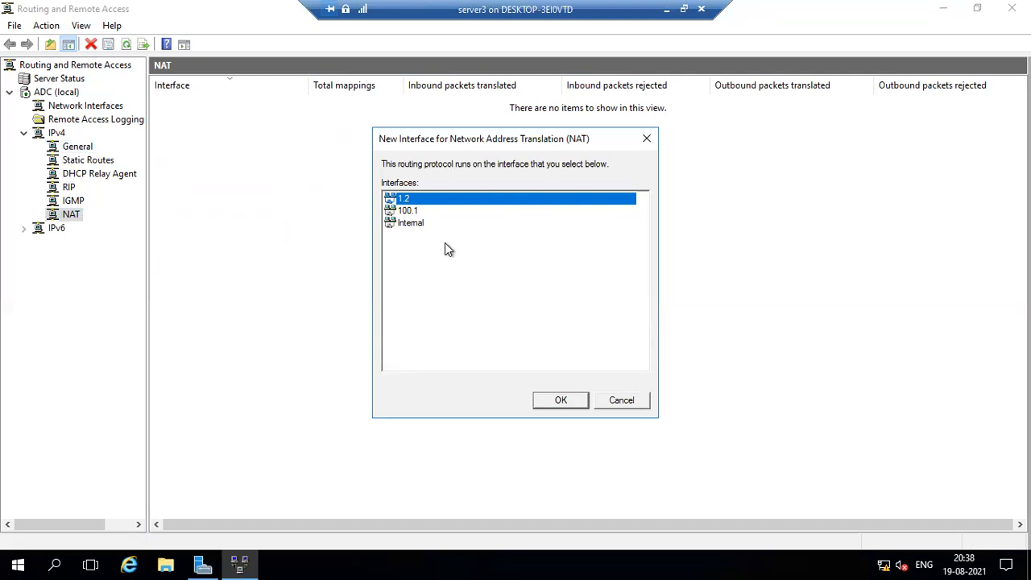
left_click(561, 401)
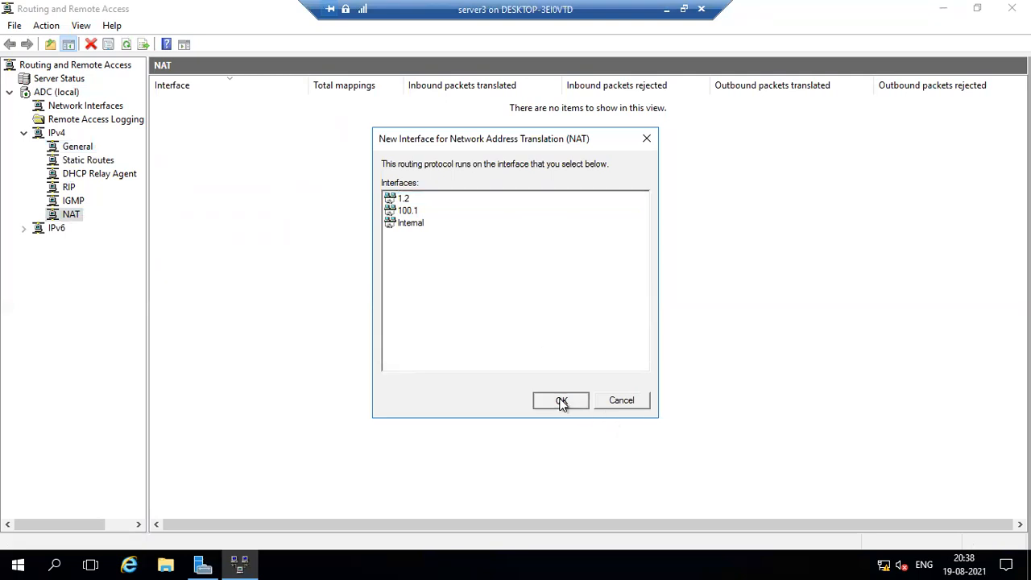
left_click(385, 186)
left_click(400, 203)
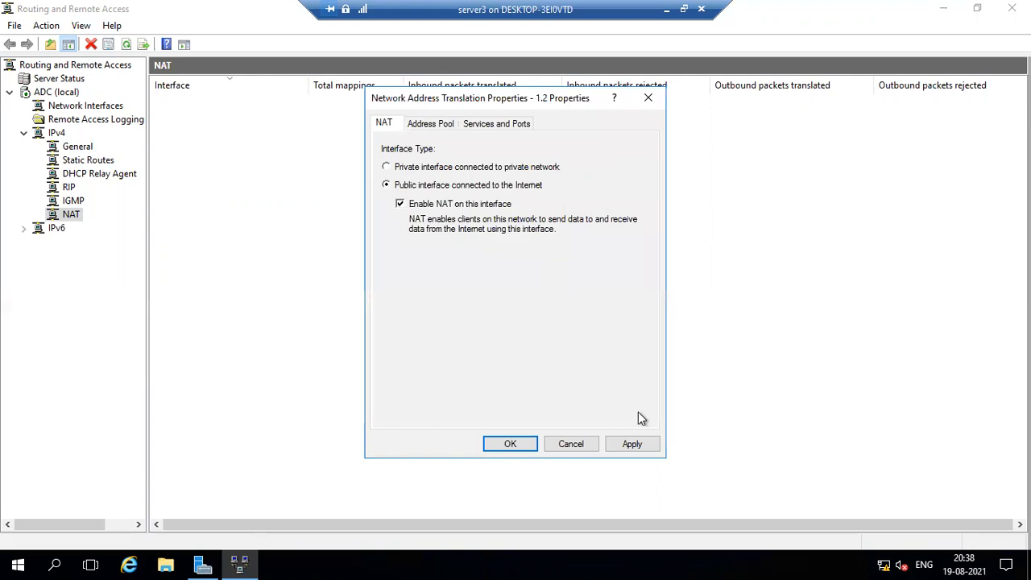
left_click(633, 444)
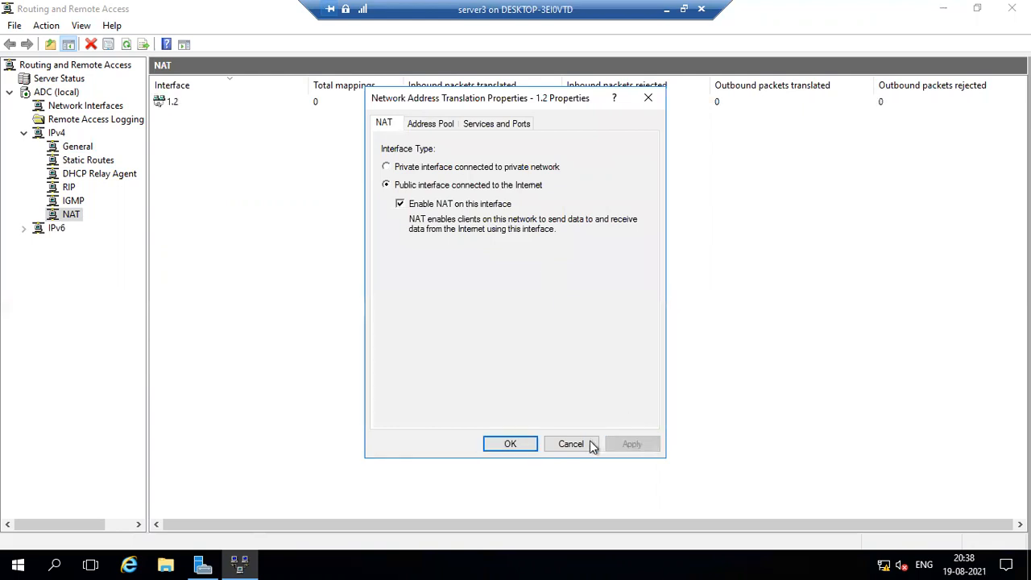
key("Return")
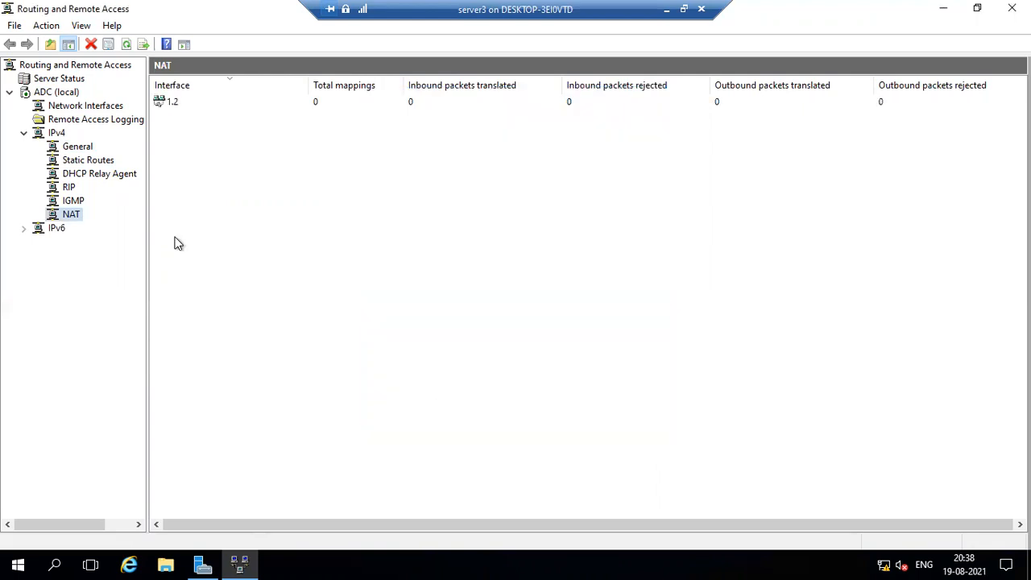
- Add interface 100.1 to NAT as a public Internet interface with NAT enabled, and refresh the NAT interface list
right_click(71, 216)
left_click(127, 223)
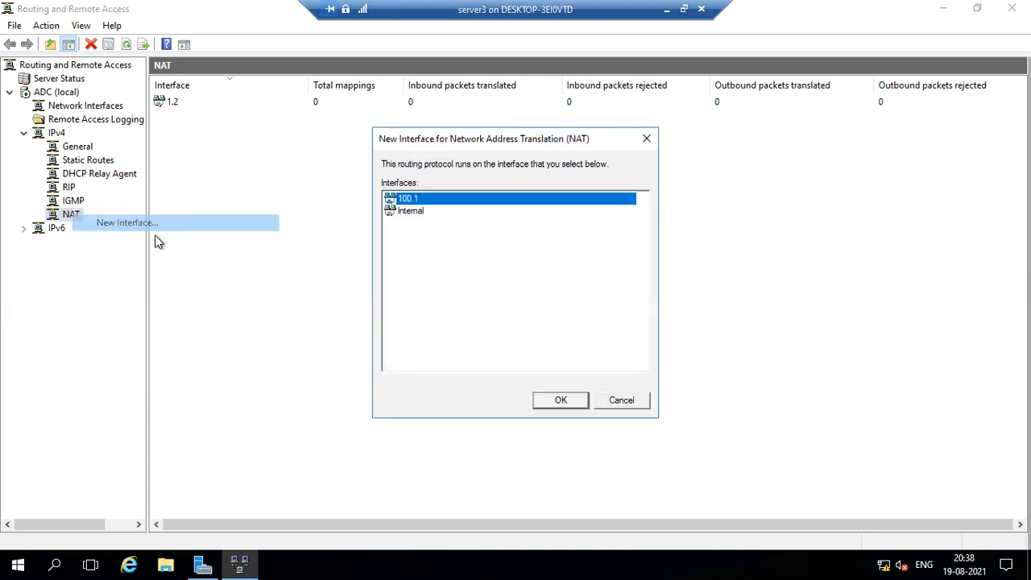
left_click(563, 401)
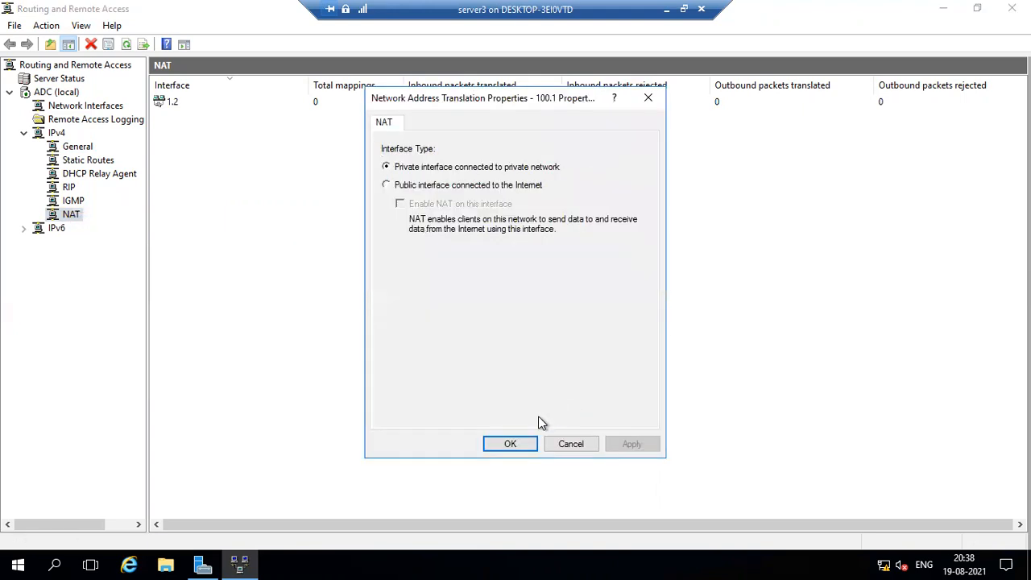
left_click(386, 185)
left_click(632, 449)
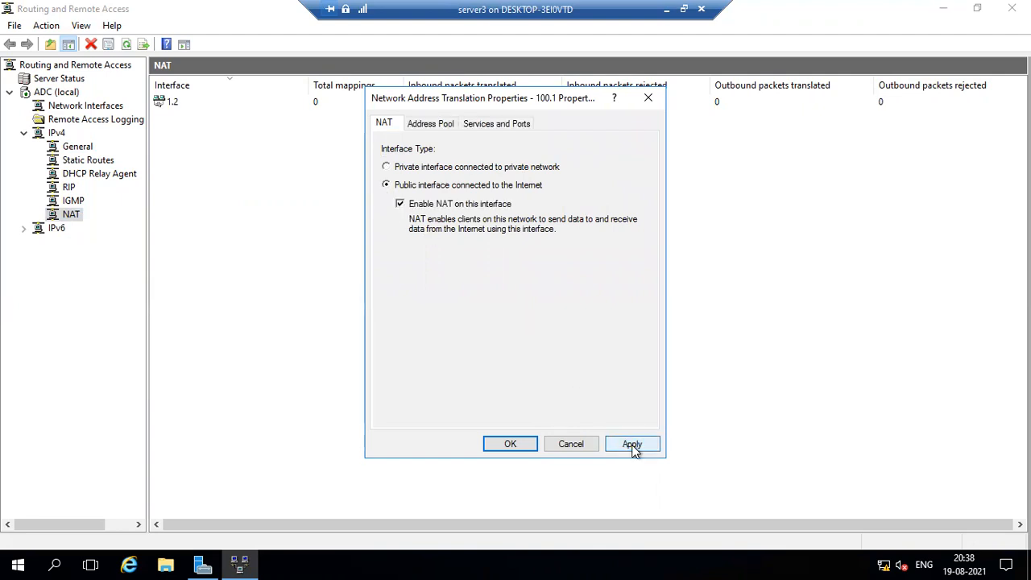
left_click(520, 443)
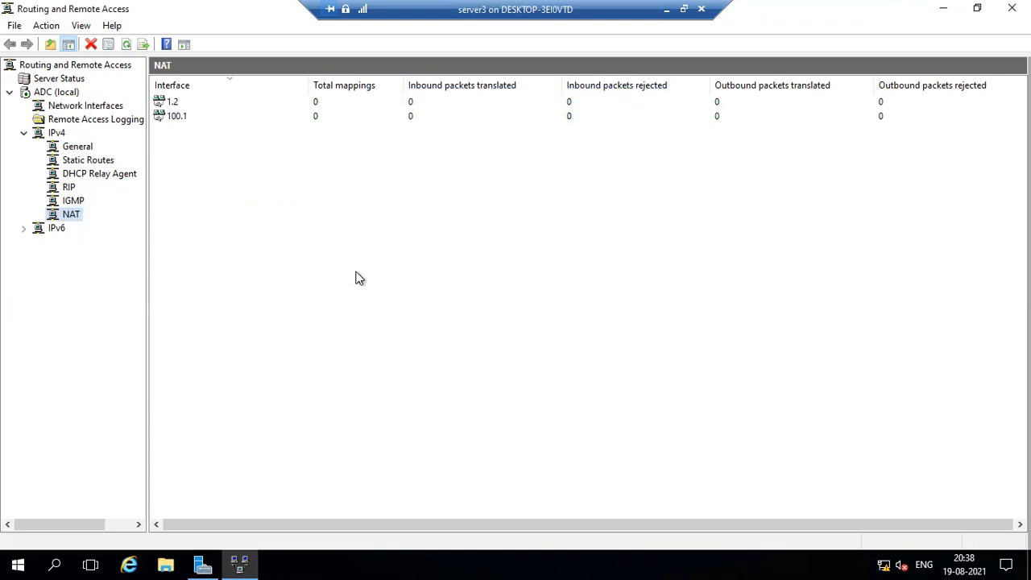
right_click(376, 224)
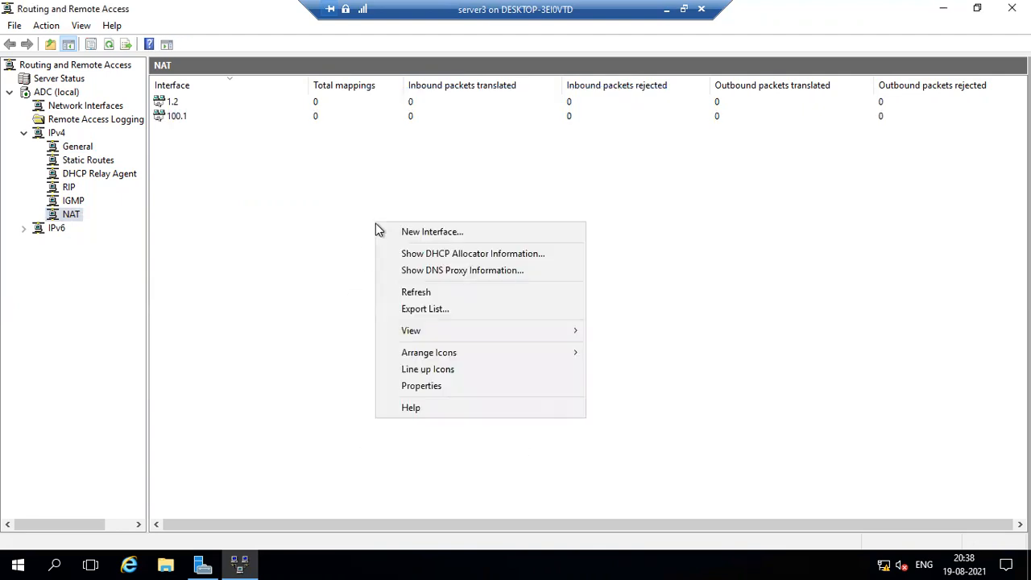
left_click(409, 294)
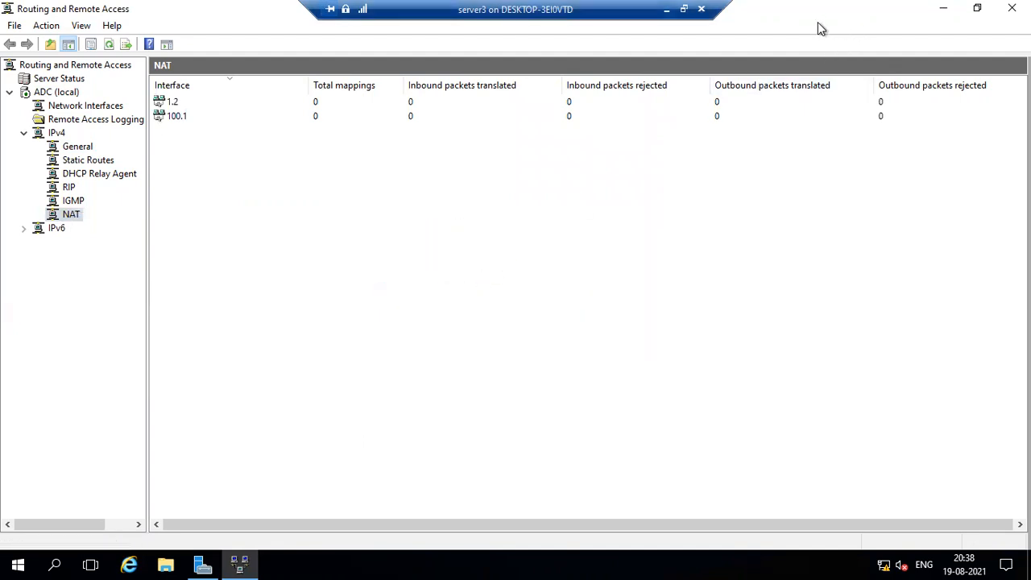
- Switch from server3 to the server1 virtual machine and rerun the last Command Prompt command there
left_click(684, 9)
double_click(335, 110)
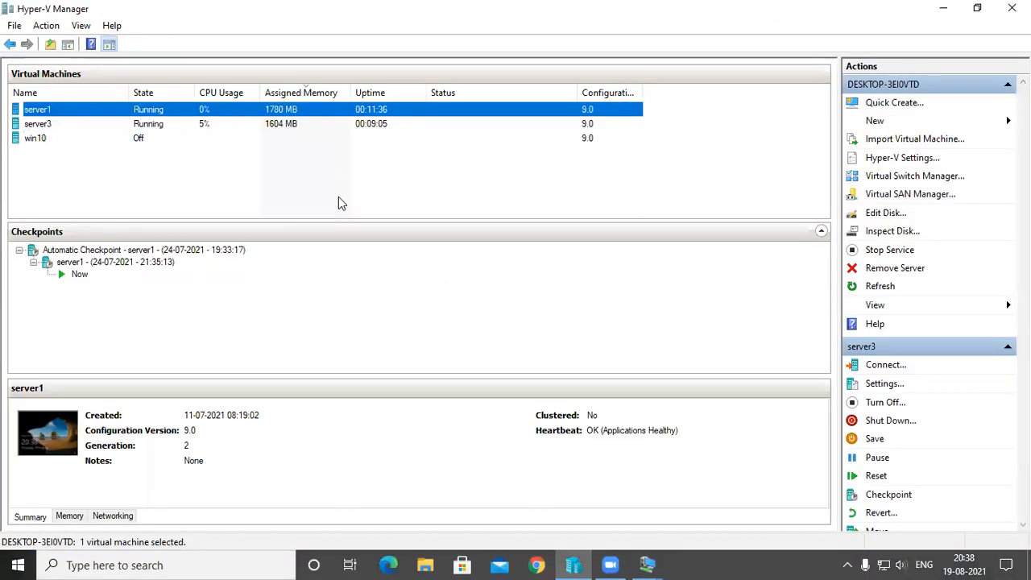
key("Up")
key("Return")
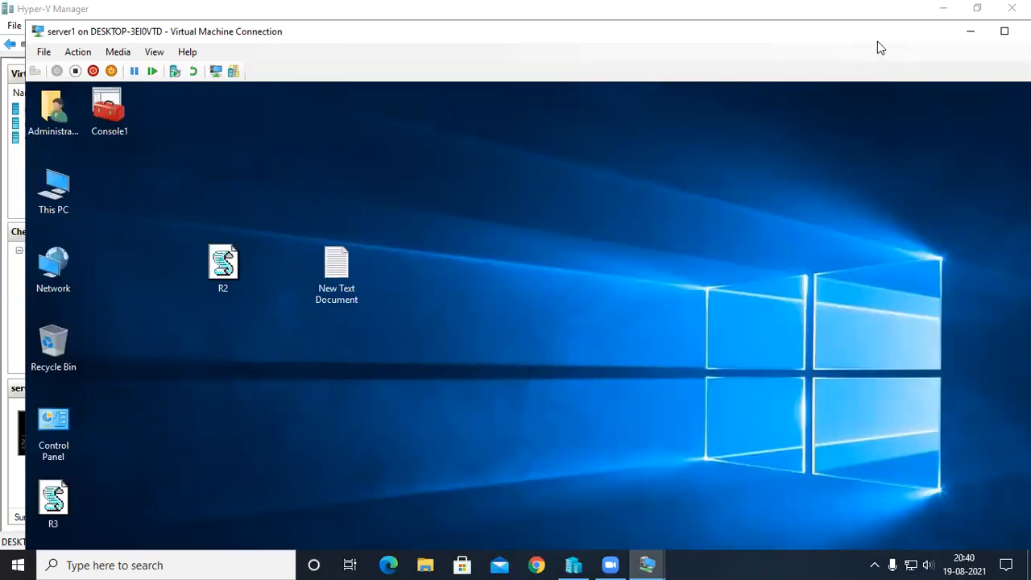
- Show server1 in full screen and open the sharing properties of the Shares folder on New Volume (E:)
left_click(1004, 31)
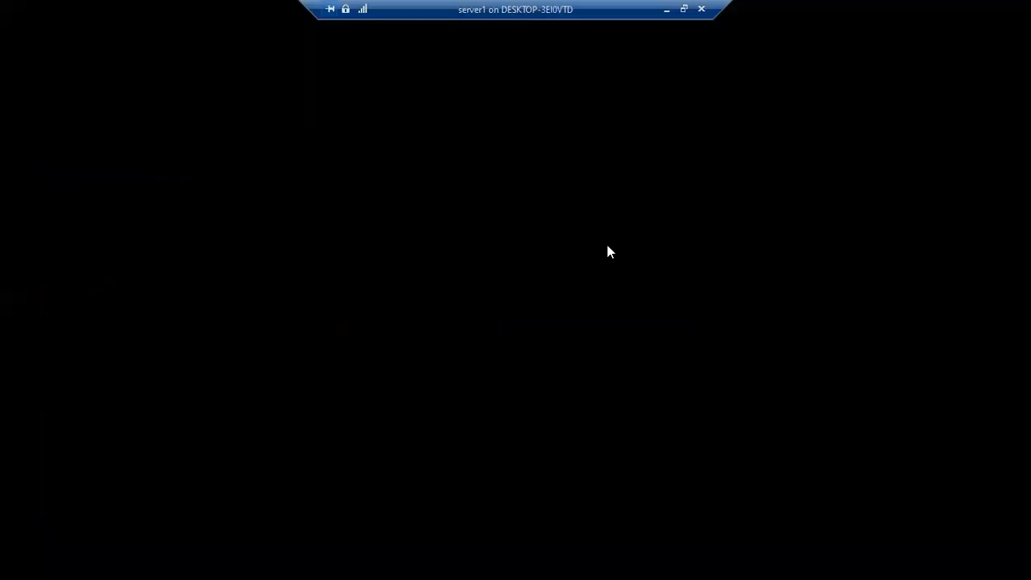
left_click(166, 564)
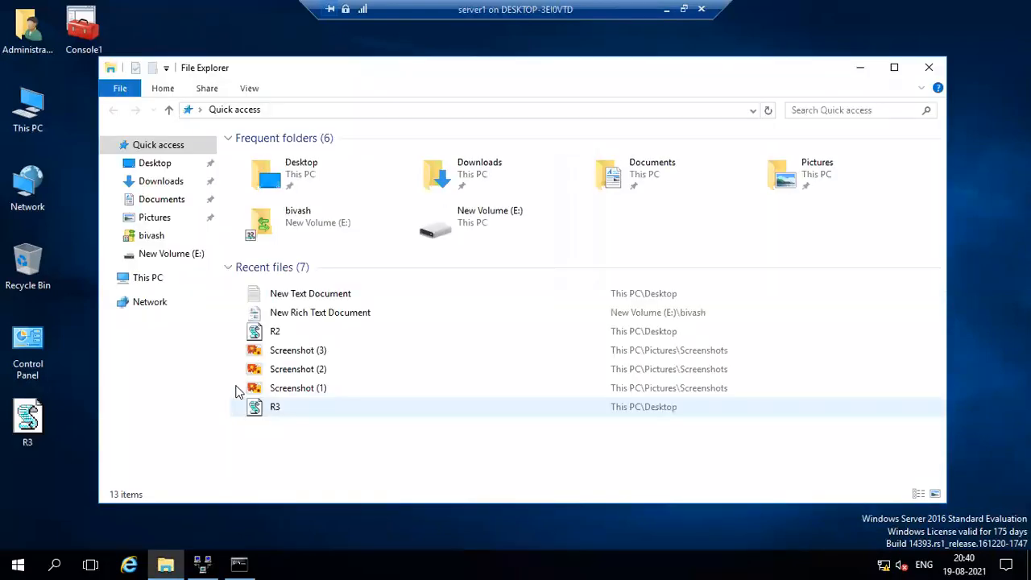
left_click(155, 279)
double_click(645, 295)
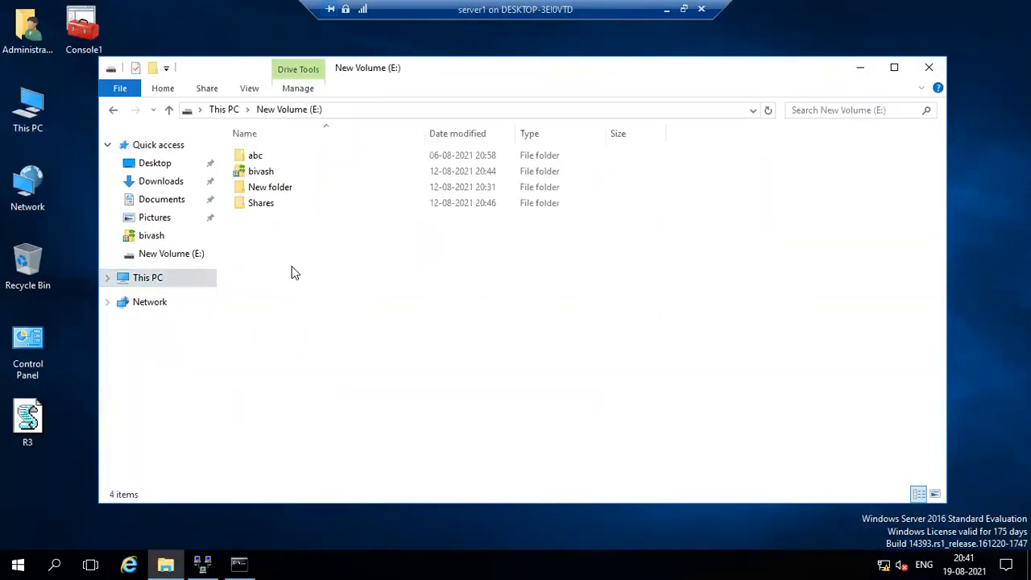
right_click(279, 206)
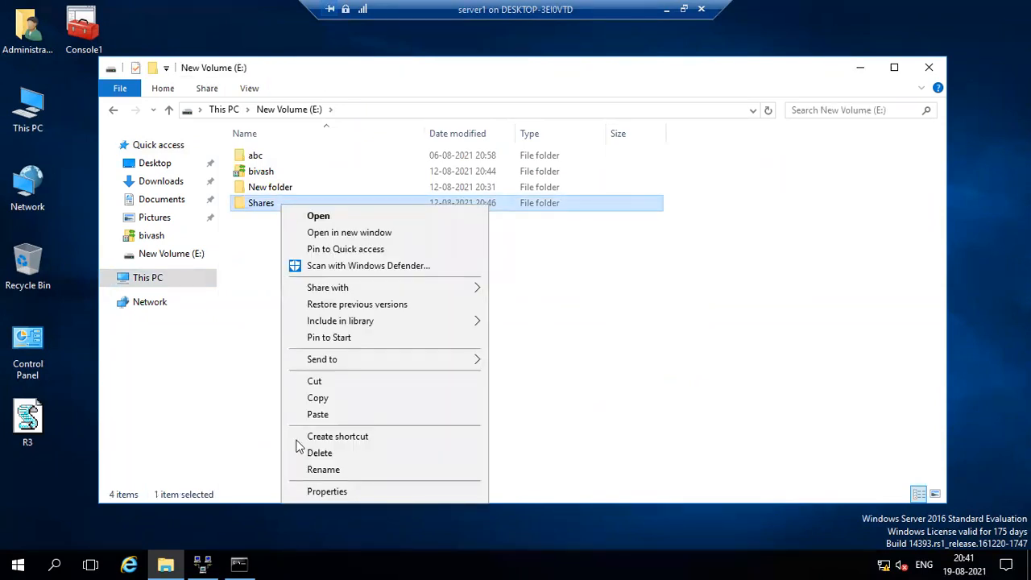
left_click(323, 493)
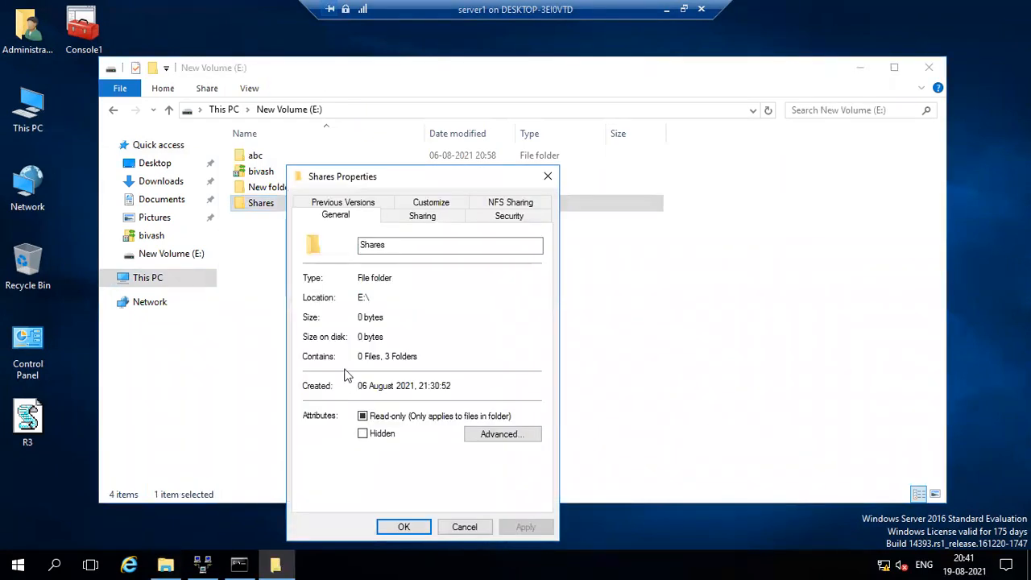
left_click(407, 219)
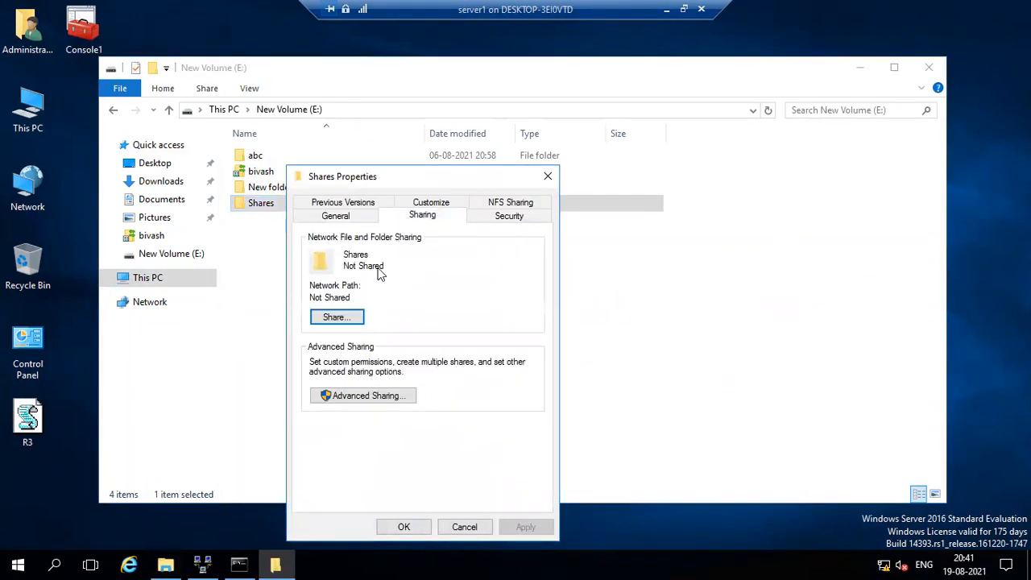
left_click(335, 318)
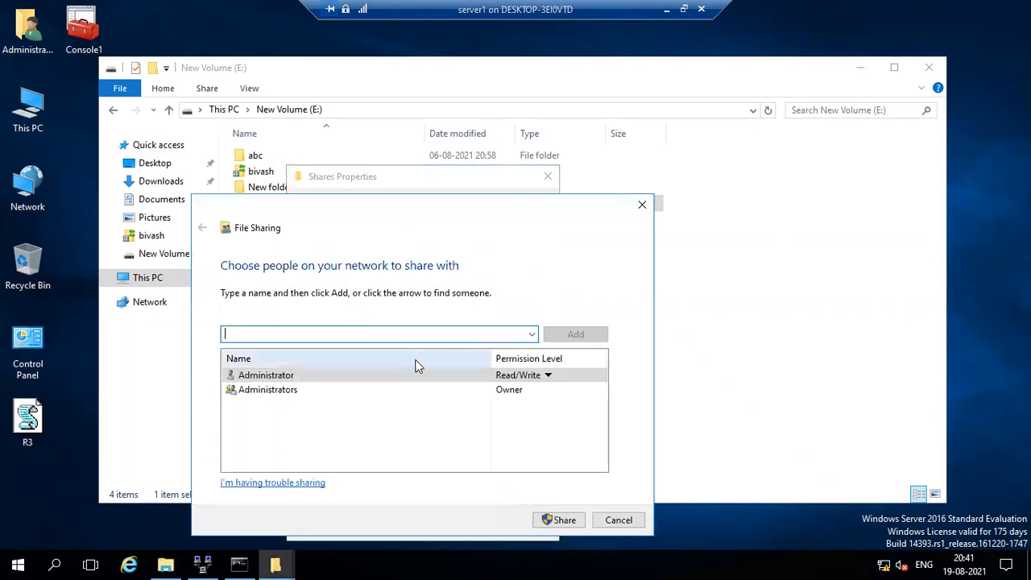
left_click(642, 205)
- Share the folder through Advanced Sharing under the name Shares, allowing Full Control for Everyone
left_click(324, 398)
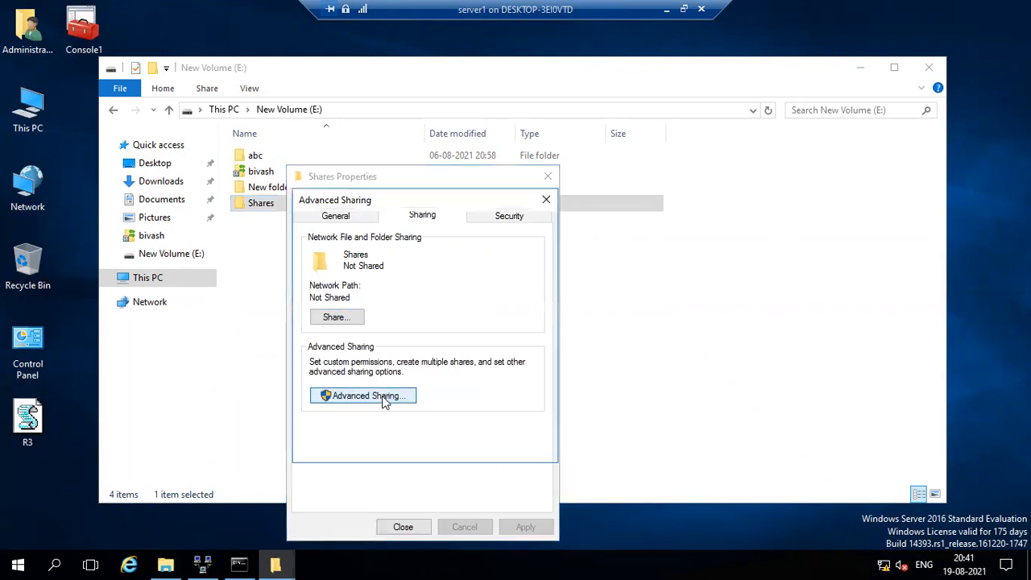
left_click(313, 230)
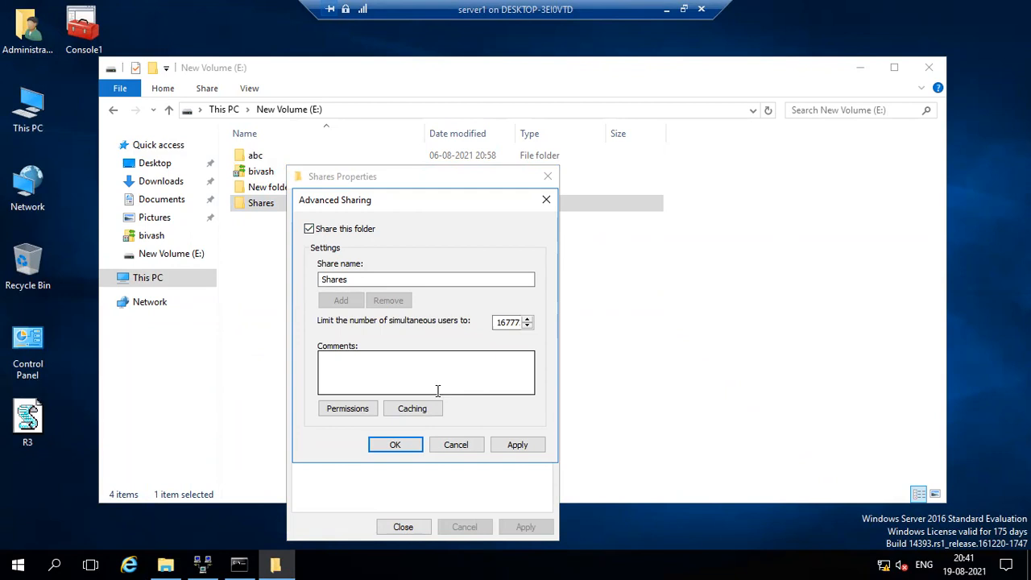
left_click(352, 408)
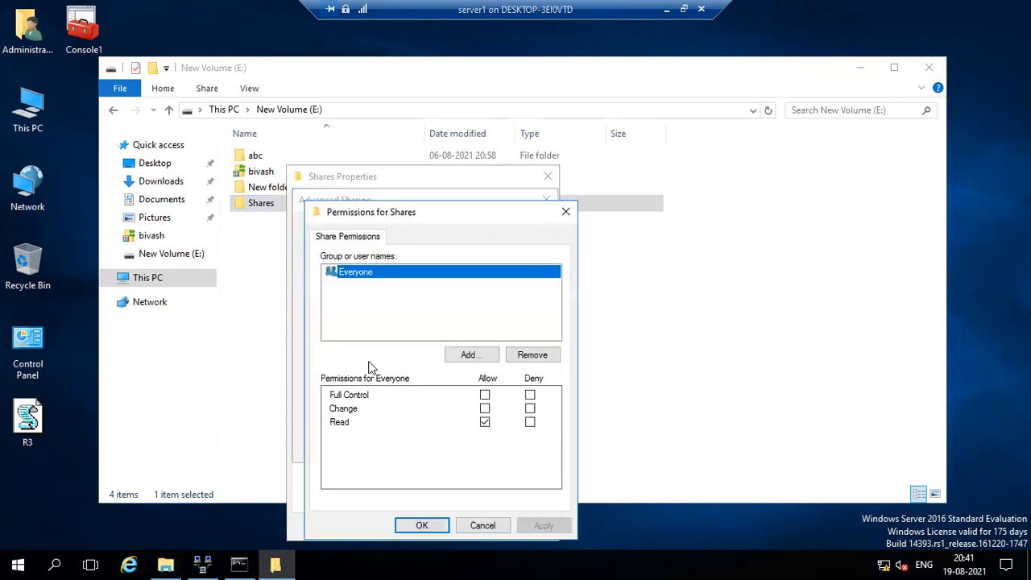
left_click(485, 395)
left_click(541, 525)
left_click(424, 526)
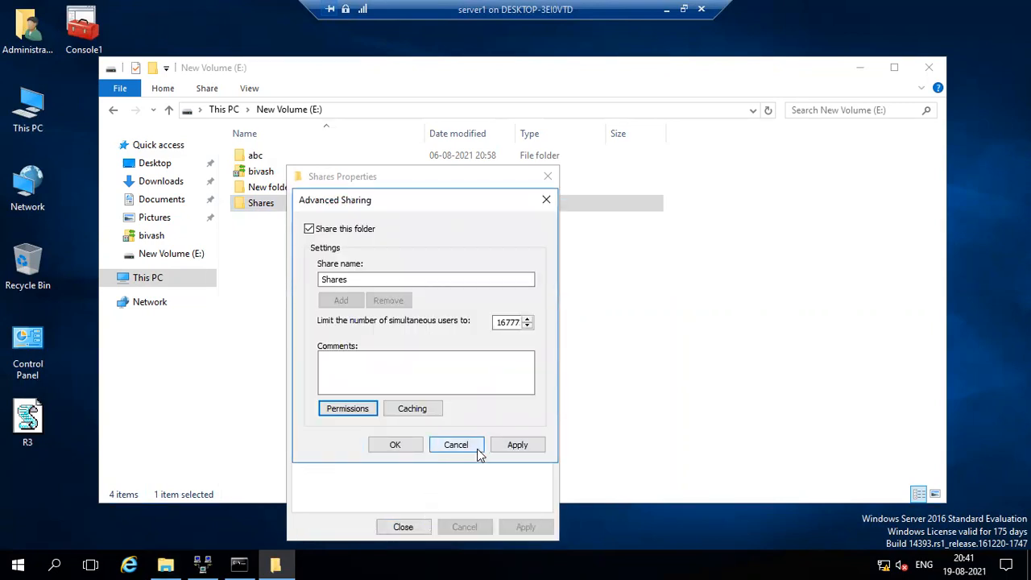
left_click(515, 445)
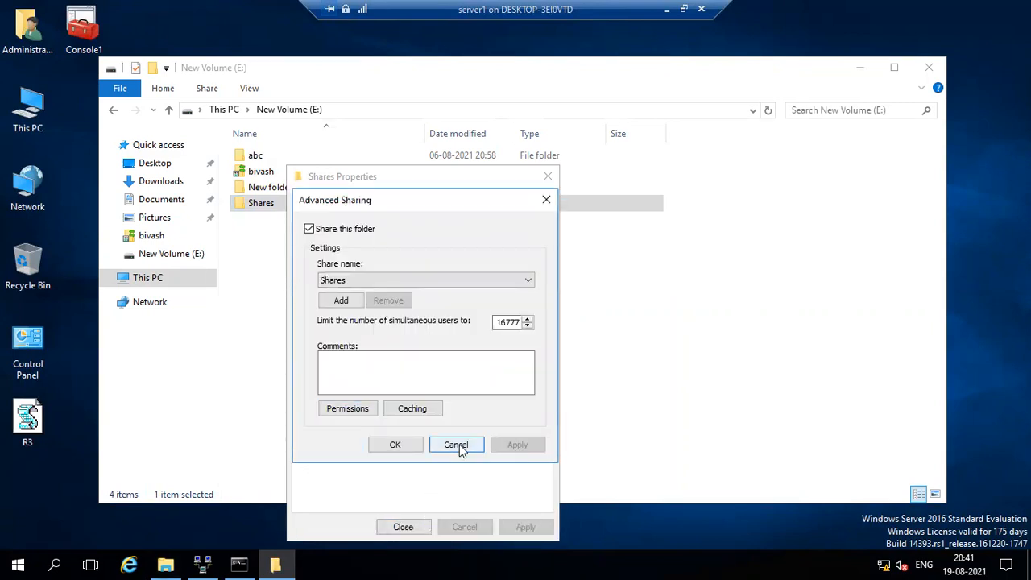
left_click(394, 444)
- Disable inheritance in the advanced security settings of Shares, removing all inherited permissions from the folder
left_click(506, 216)
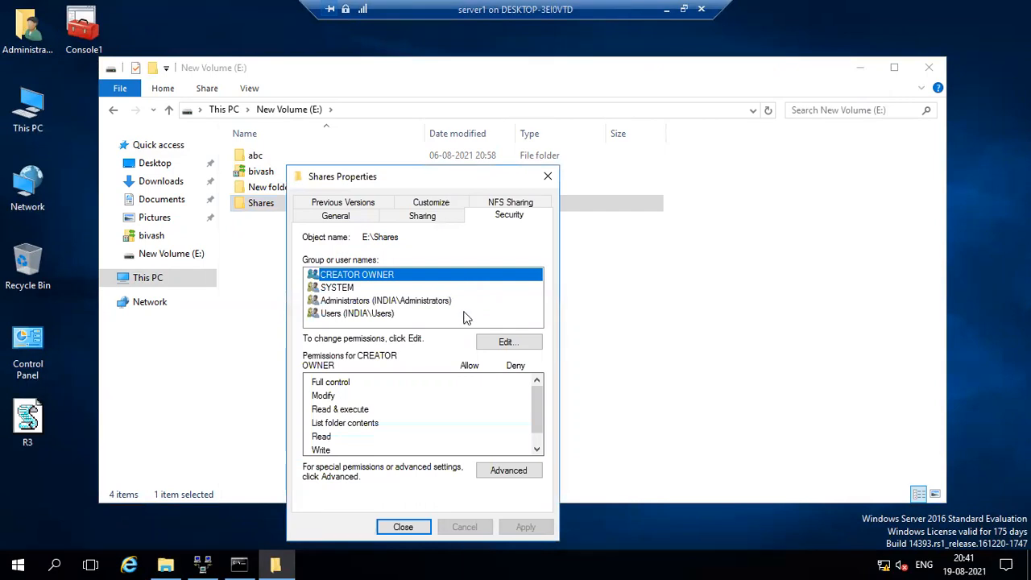
left_click(500, 467)
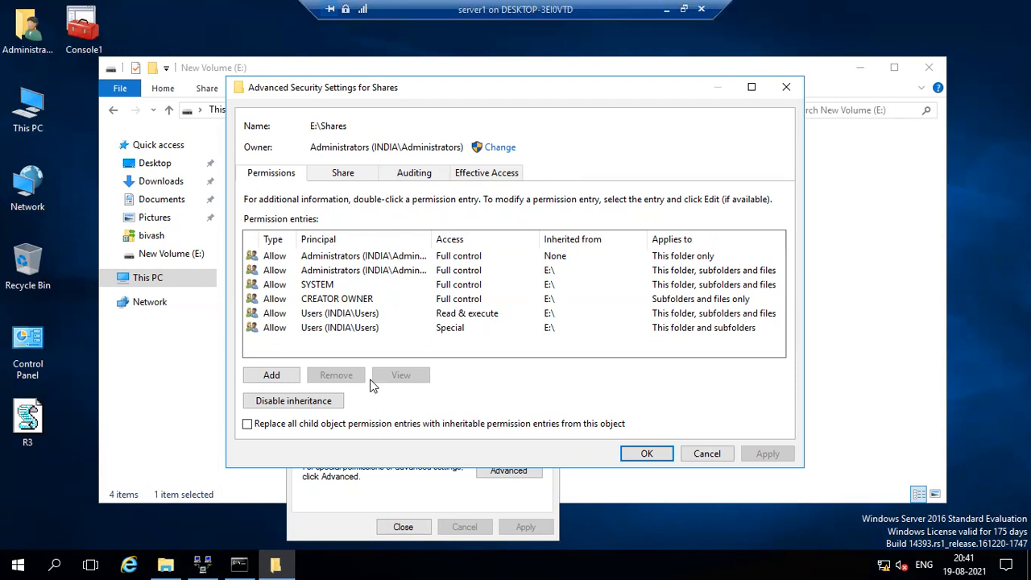
left_click(312, 401)
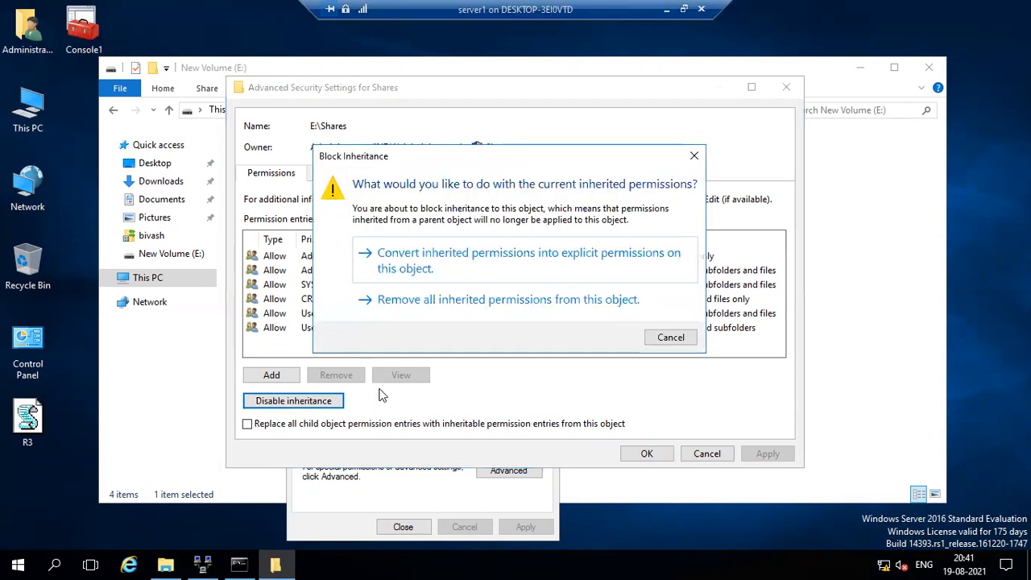
left_click(562, 309)
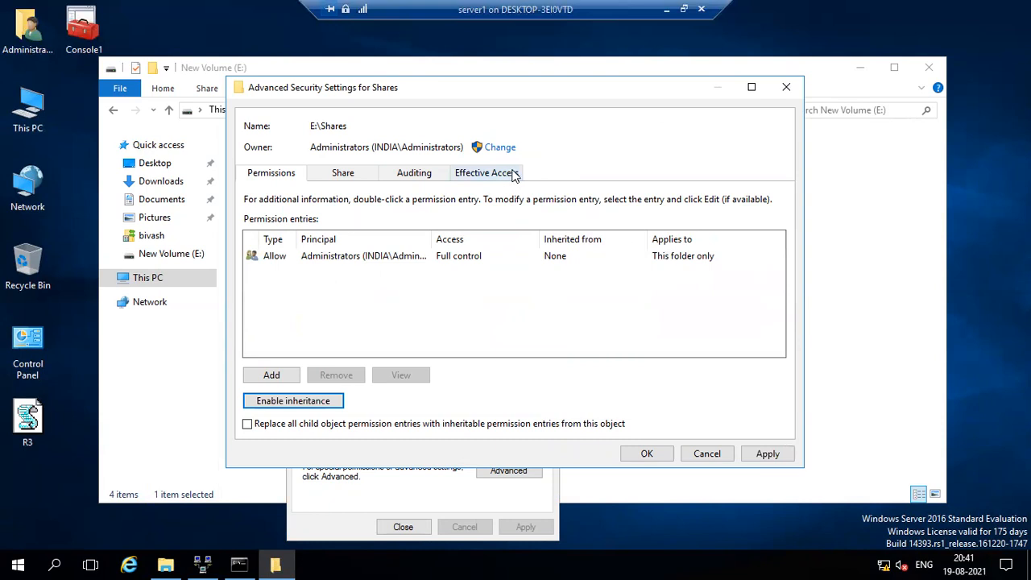
left_click(766, 454)
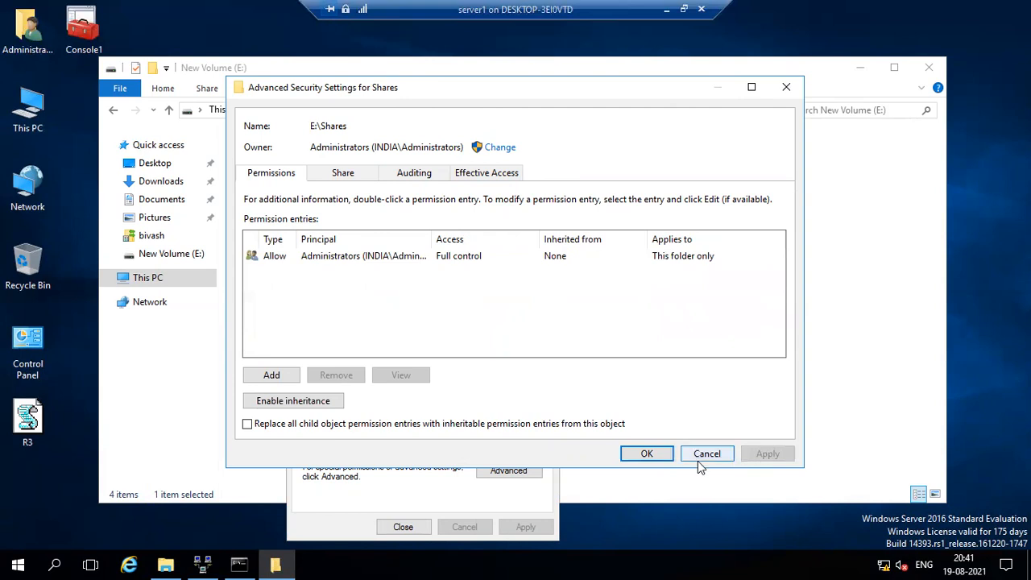
left_click(647, 454)
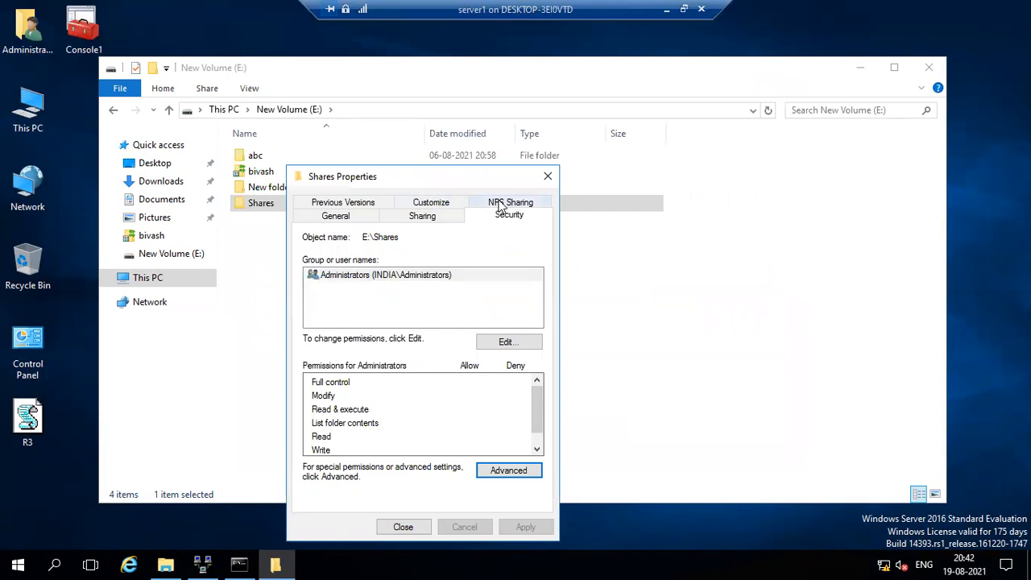
- Allow Full control for the Administrators group in the security permissions of the Shares folder
left_click(514, 340)
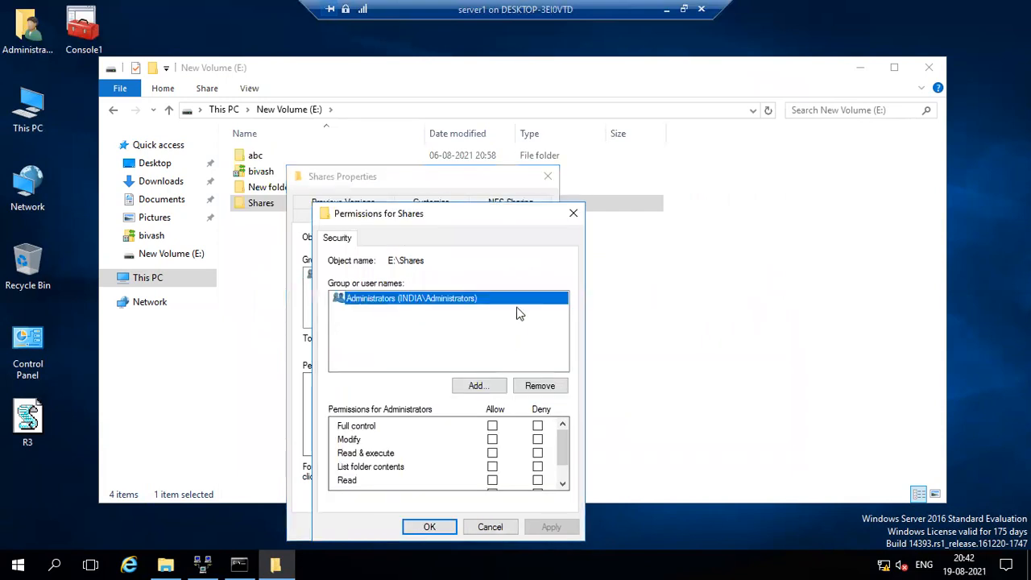
left_click(493, 425)
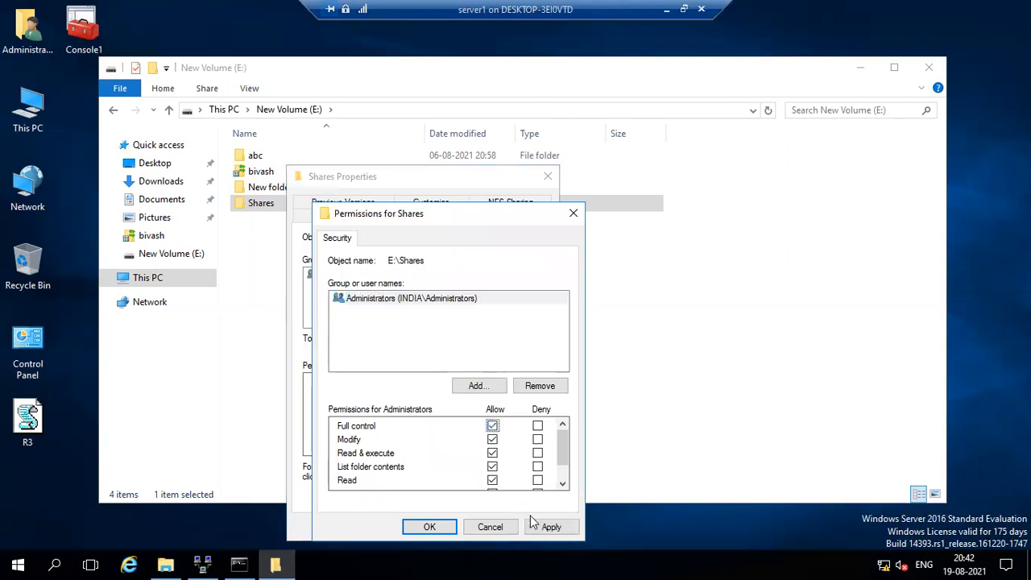
left_click(547, 527)
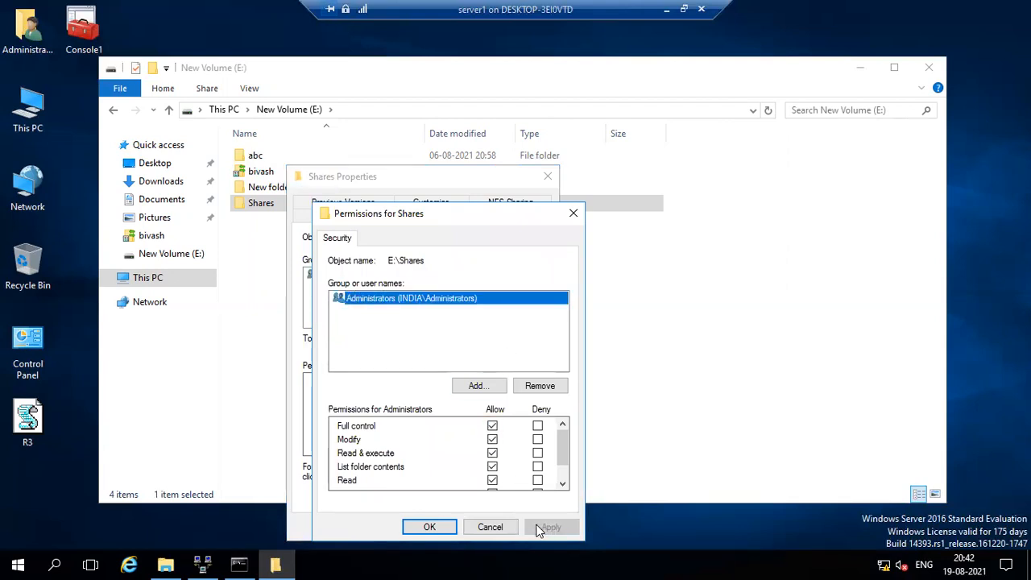
- Confirm the Administrators permissions, close the Shares folder's properties, and refresh the contents of New Volume (E:)
left_click(431, 527)
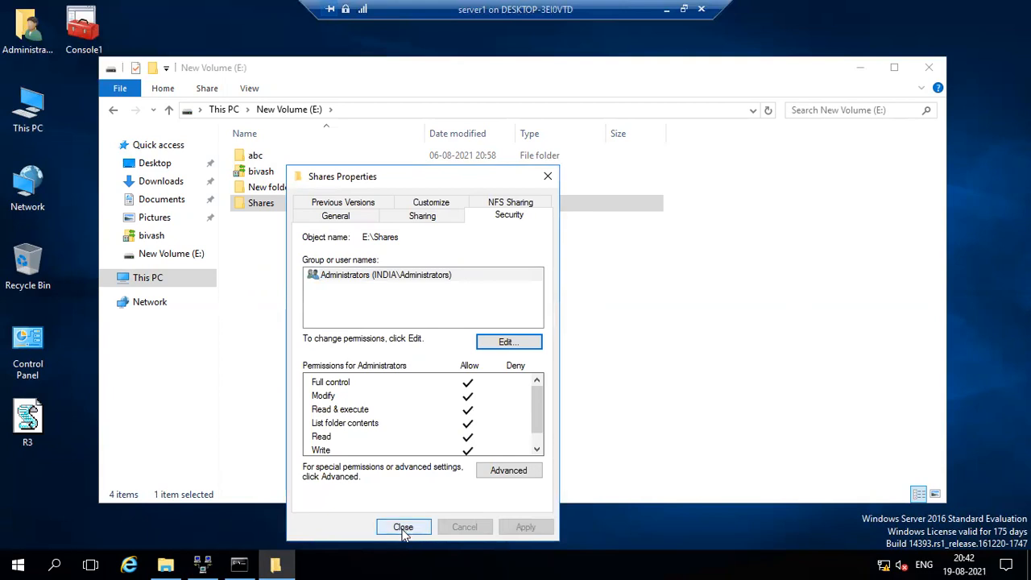
left_click(403, 529)
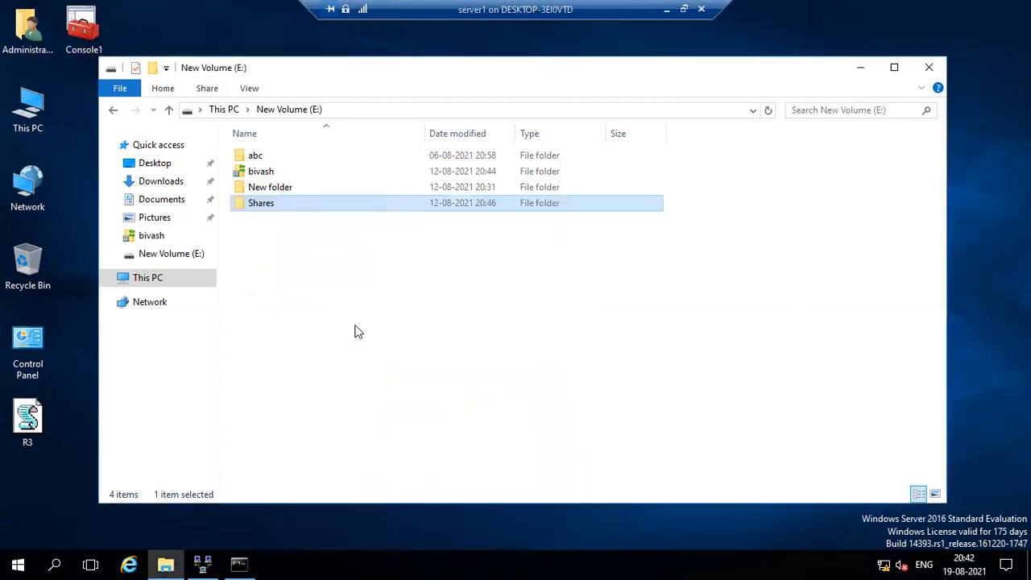
right_click(361, 307)
left_click(372, 369)
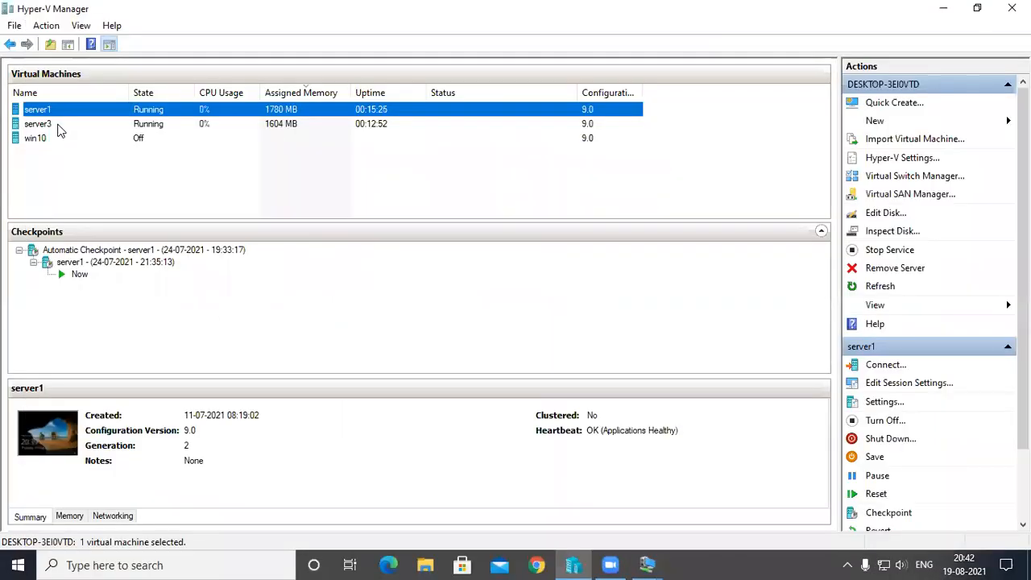
- Switch to server3 in full screen, minimize Routing and Remote Access, and close Server Manager to clear its desktop
double_click(58, 126)
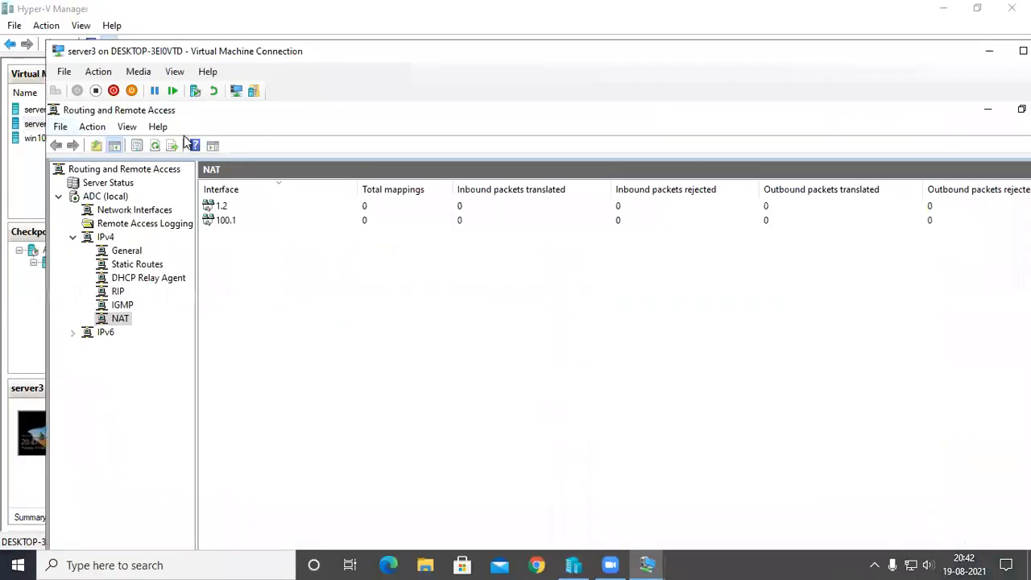
left_click(1023, 51)
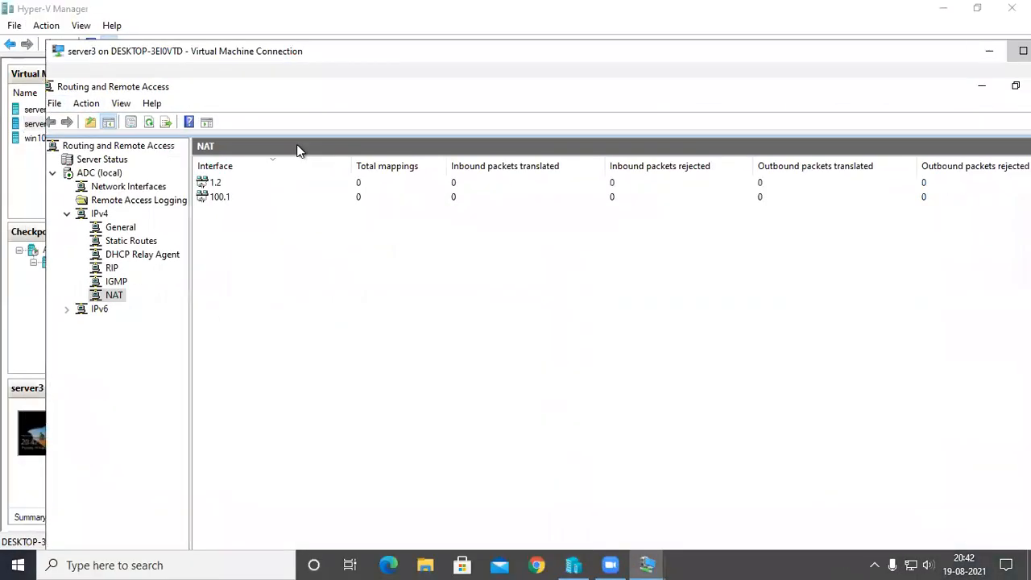
left_click(942, 8)
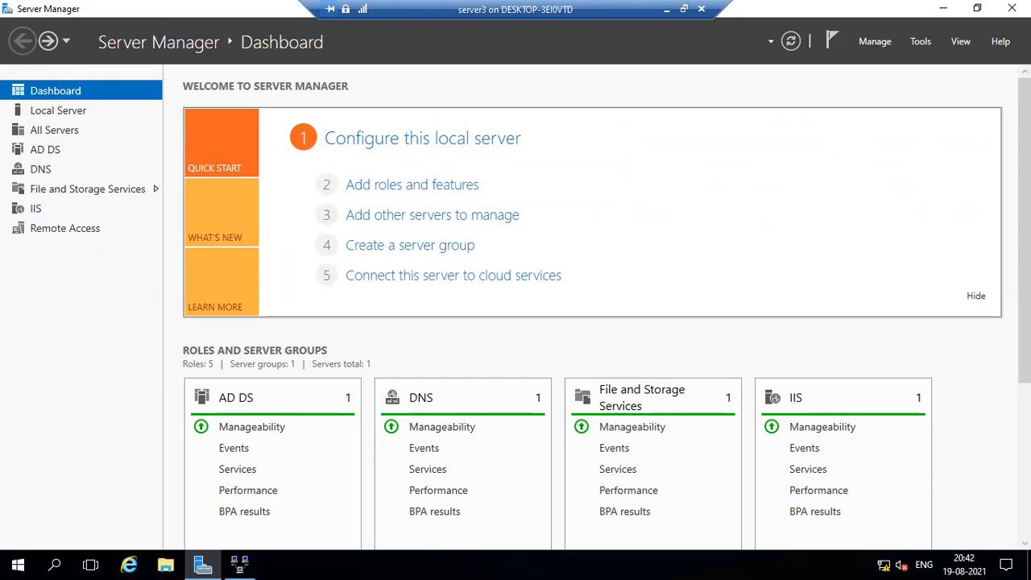
left_click(1012, 8)
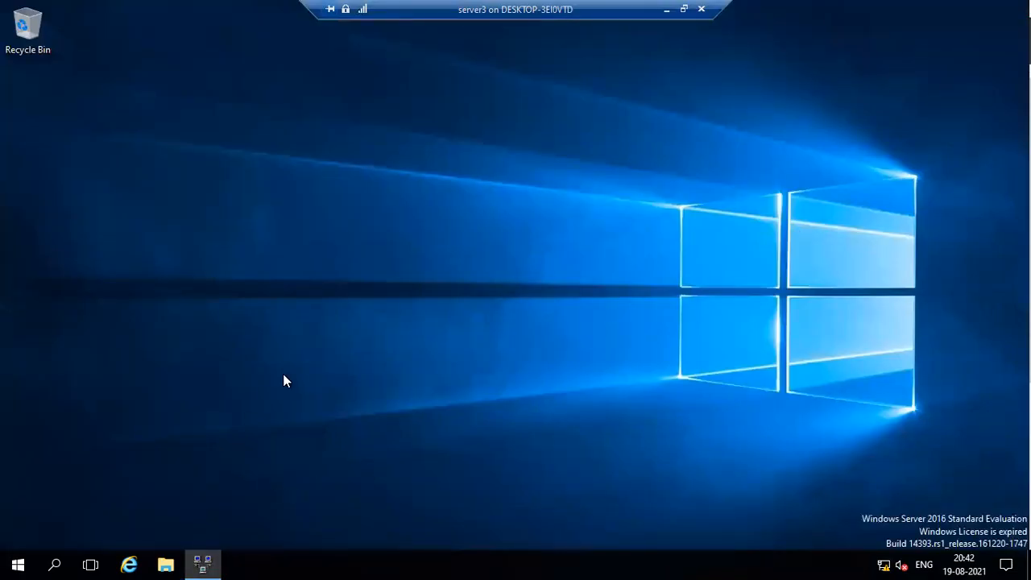
- Open the network path \\192.168.100.1 on server3 to view its shared folders, and close the window
key("super+r")
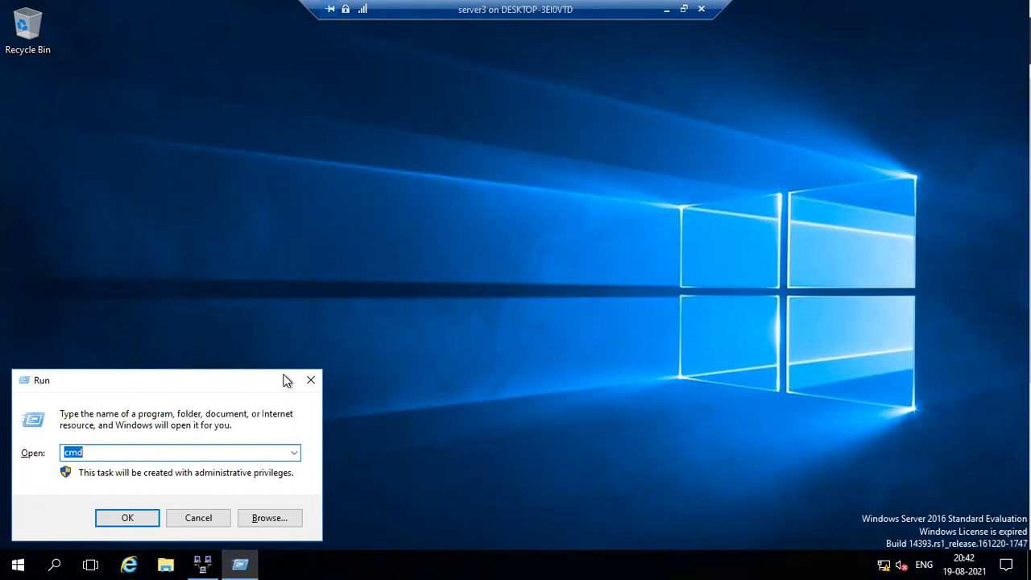
type("\\\\")
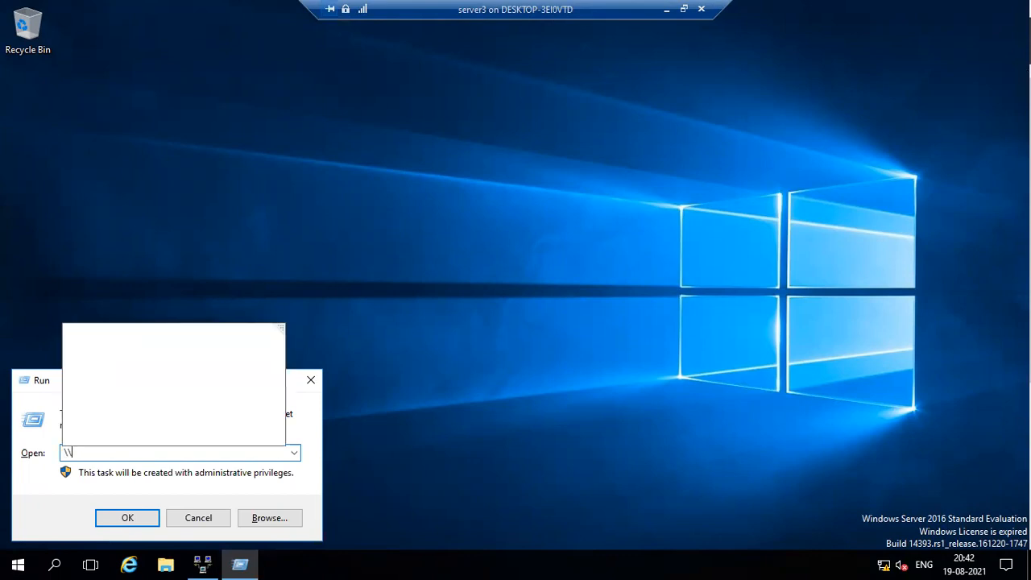
type("192")
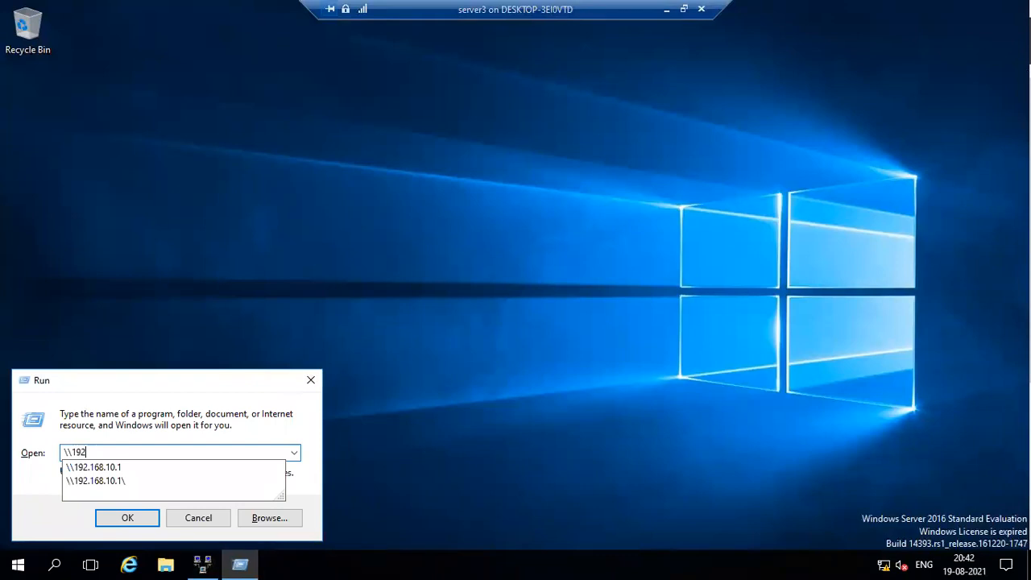
type(".1683")
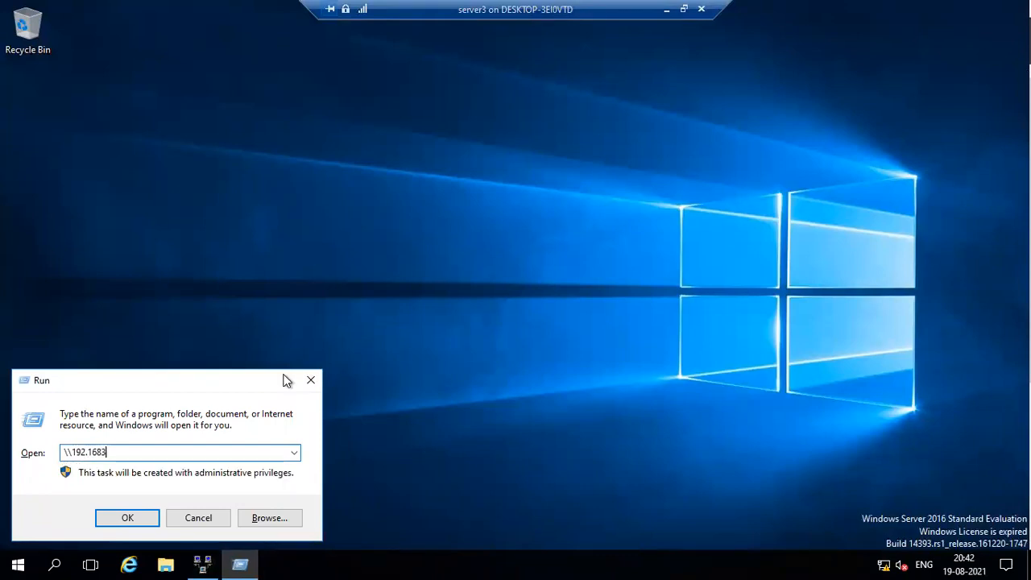
key("BackSpace")
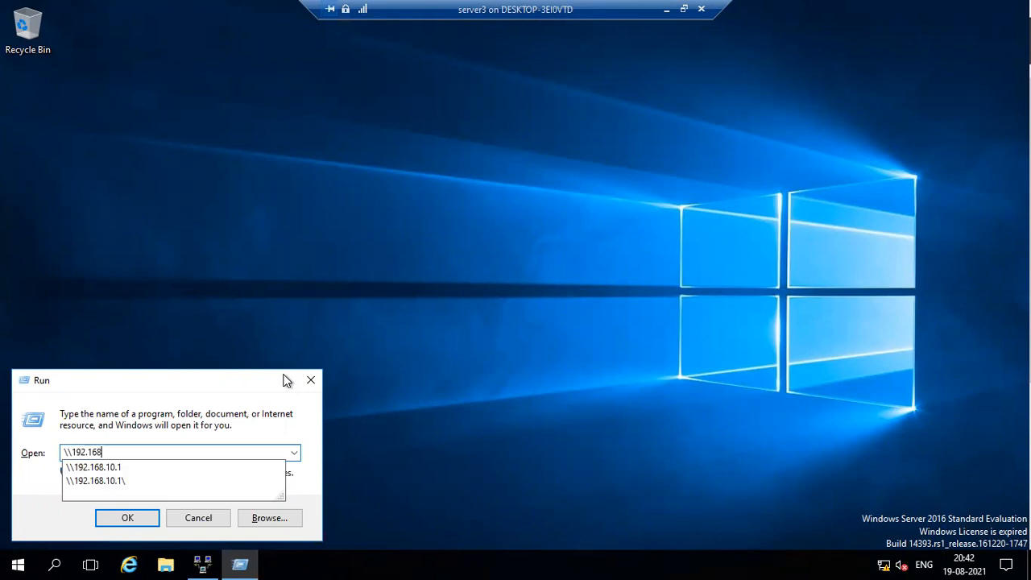
type(".100")
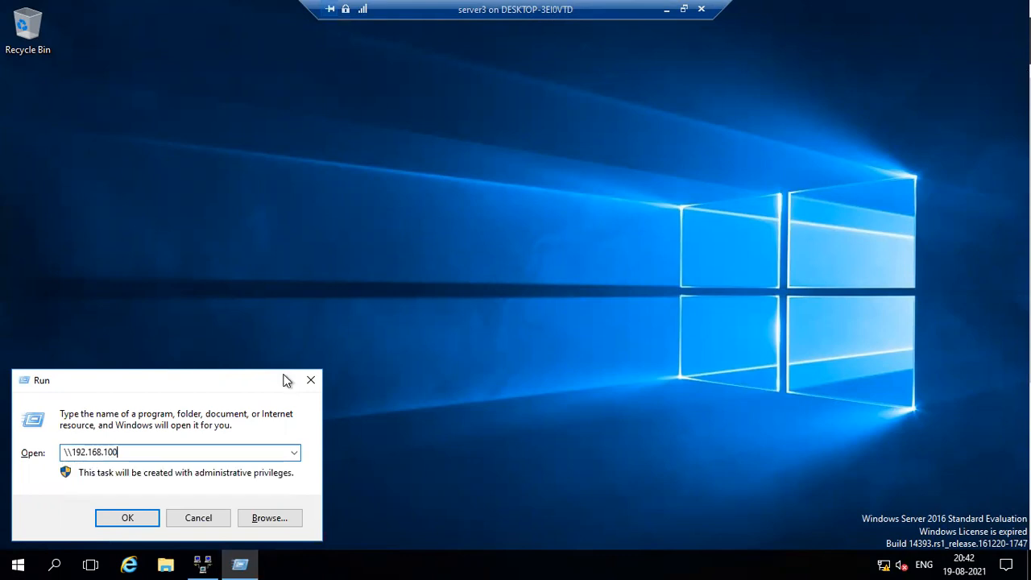
type(".1")
key("Return")
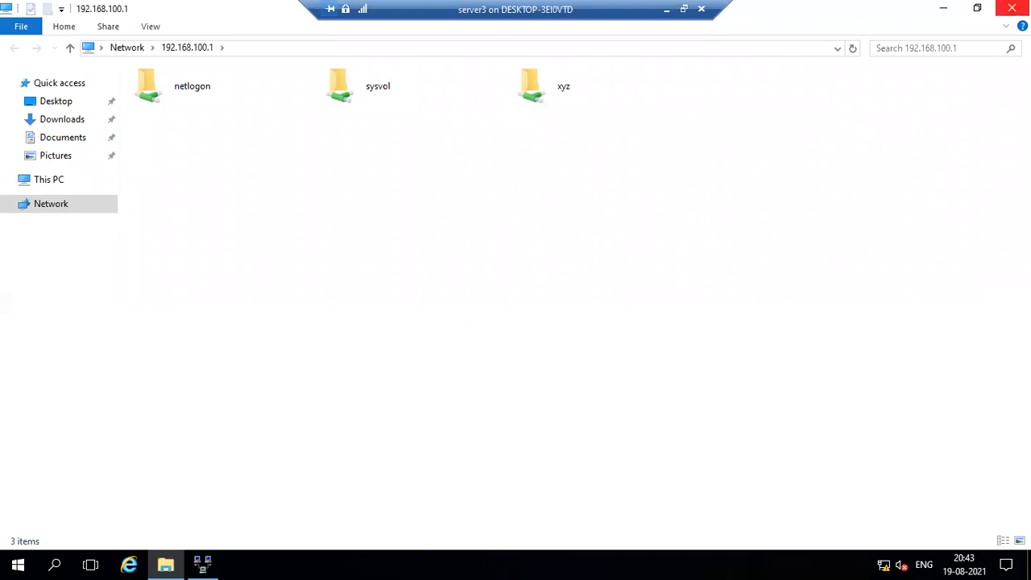
left_click(1012, 8)
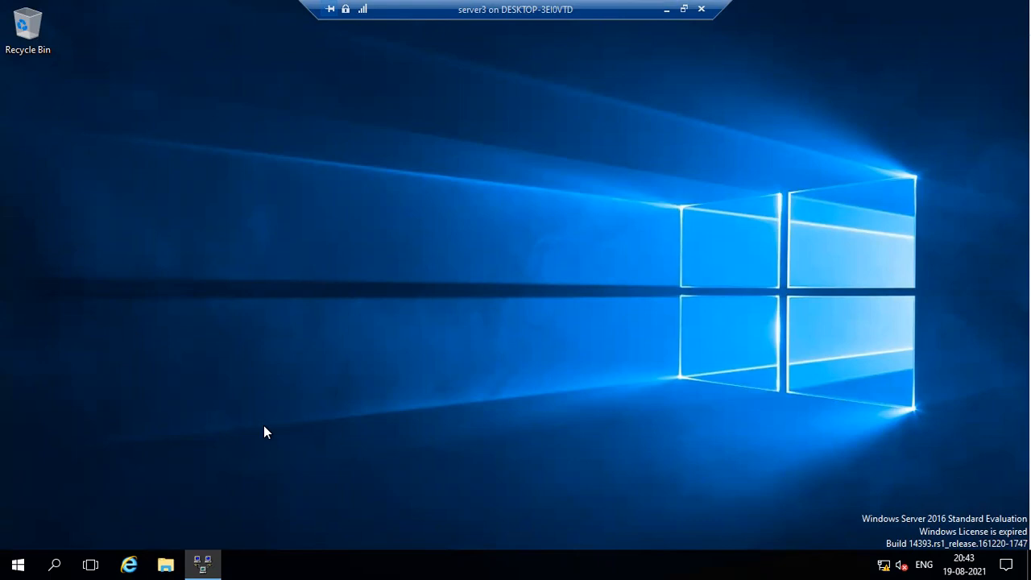
- Switch from server3 to server1 in full screen and close its New Volume (E:) window
left_click(666, 10)
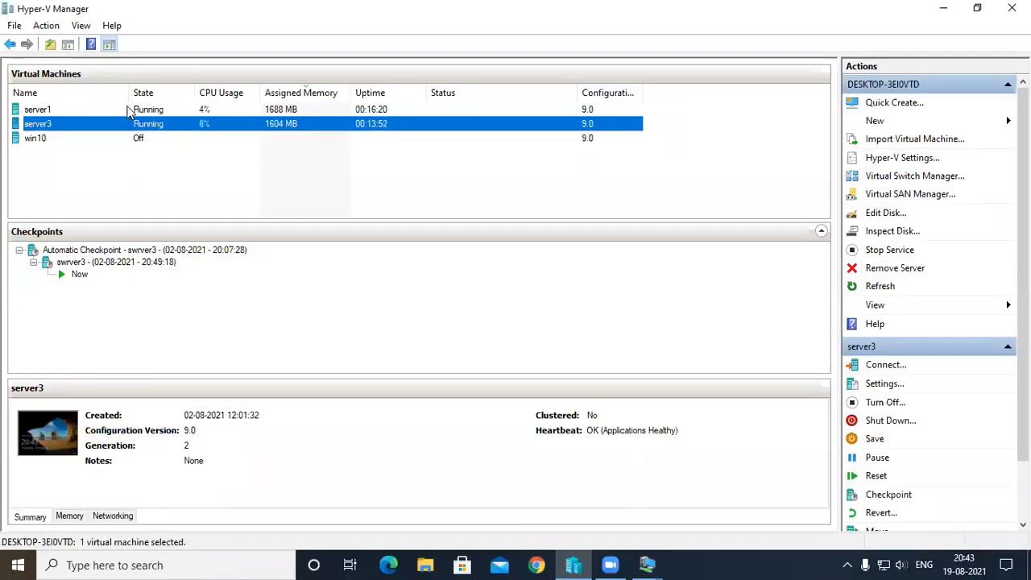
left_click(129, 113)
right_click(129, 113)
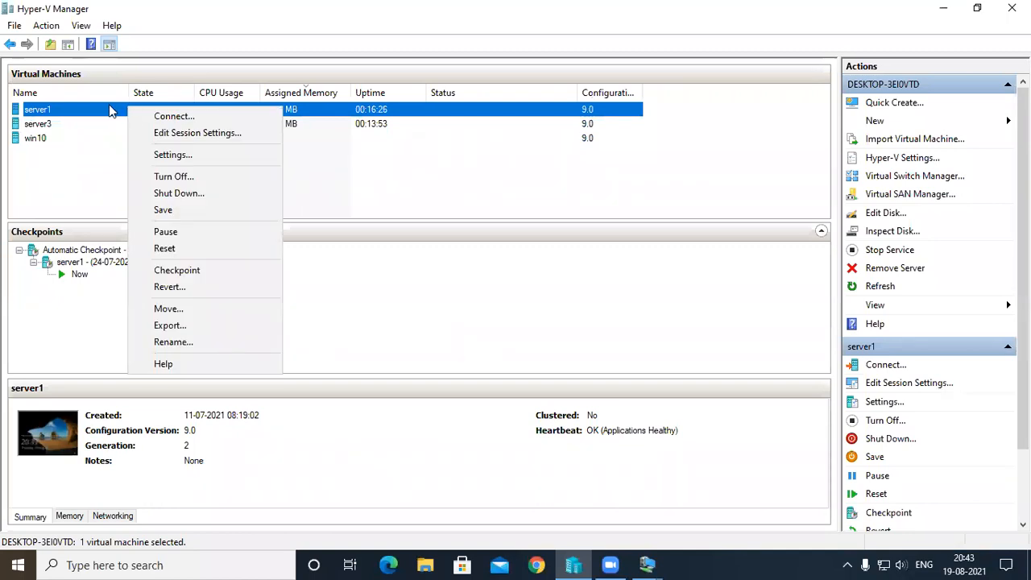
left_click(137, 115)
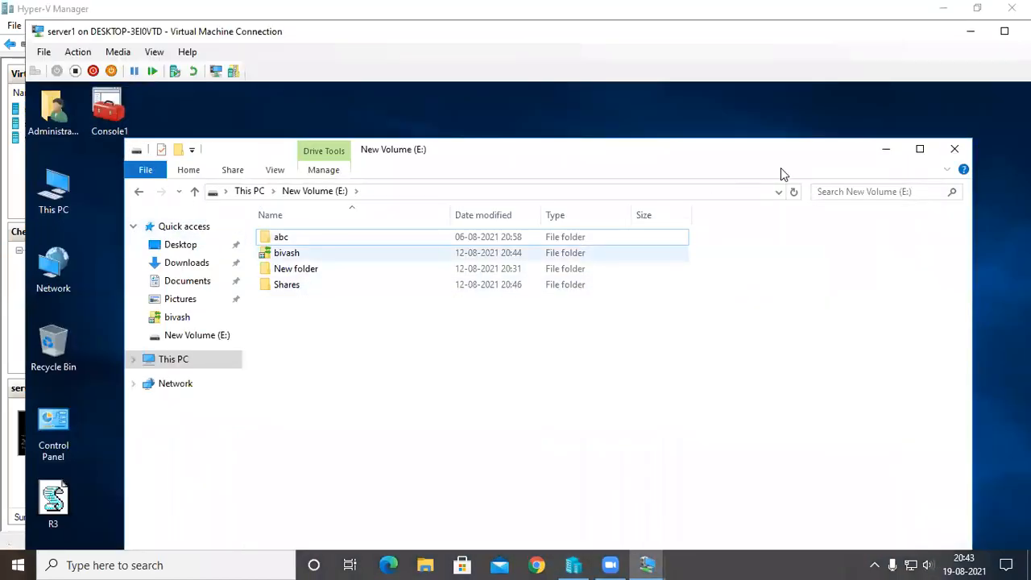
left_click(959, 150)
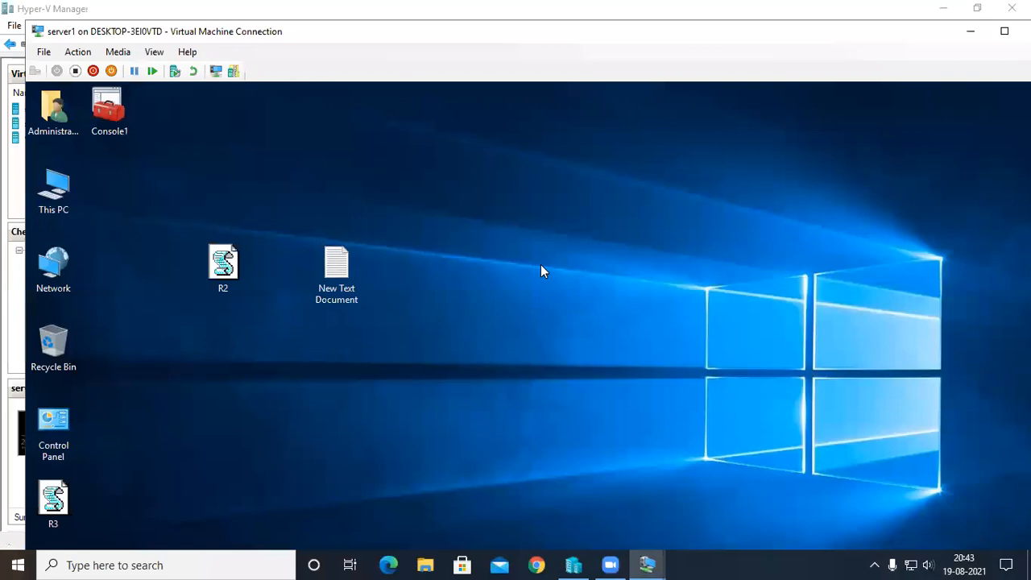
left_click(1005, 31)
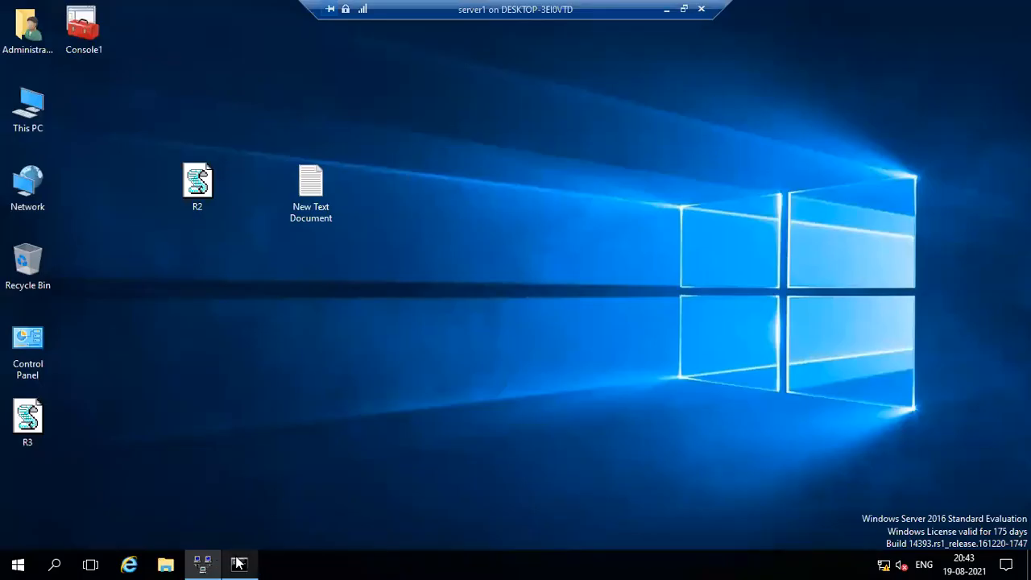
- Close the Command Prompt and Routing and Remote Access windows on server1
mouse_move(237, 560)
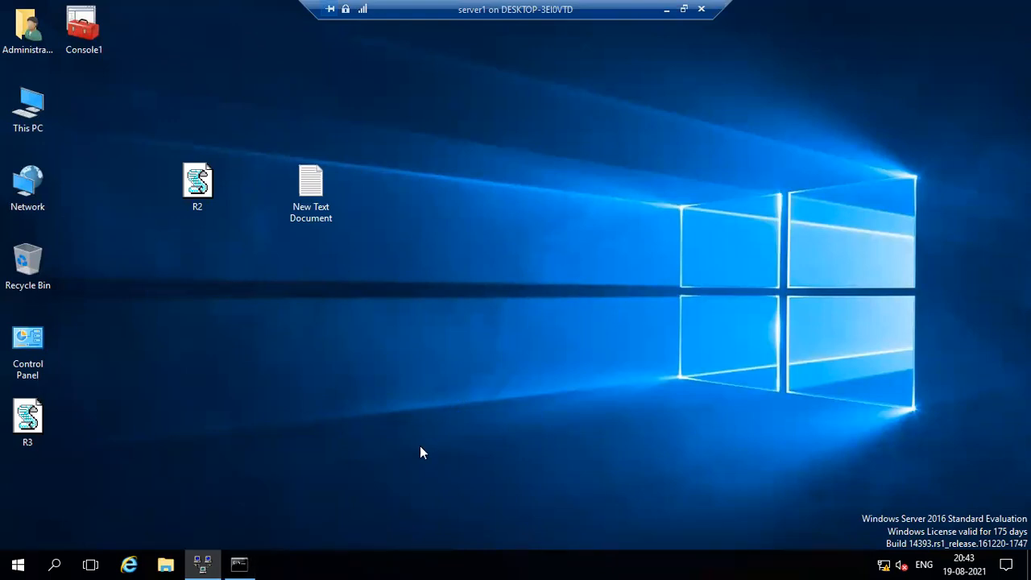
left_click(239, 564)
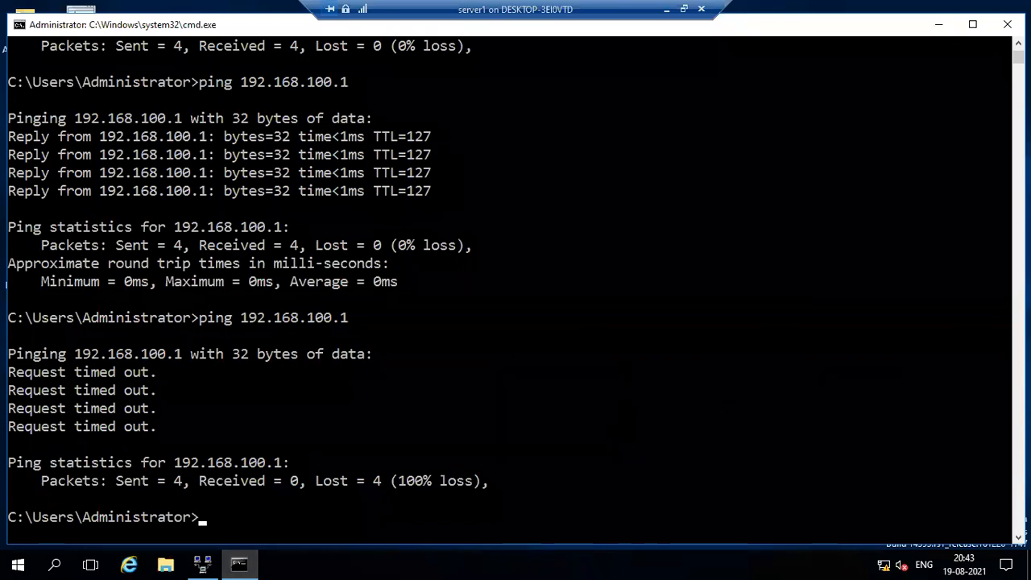
left_click(1007, 24)
left_click(206, 562)
left_click(1012, 8)
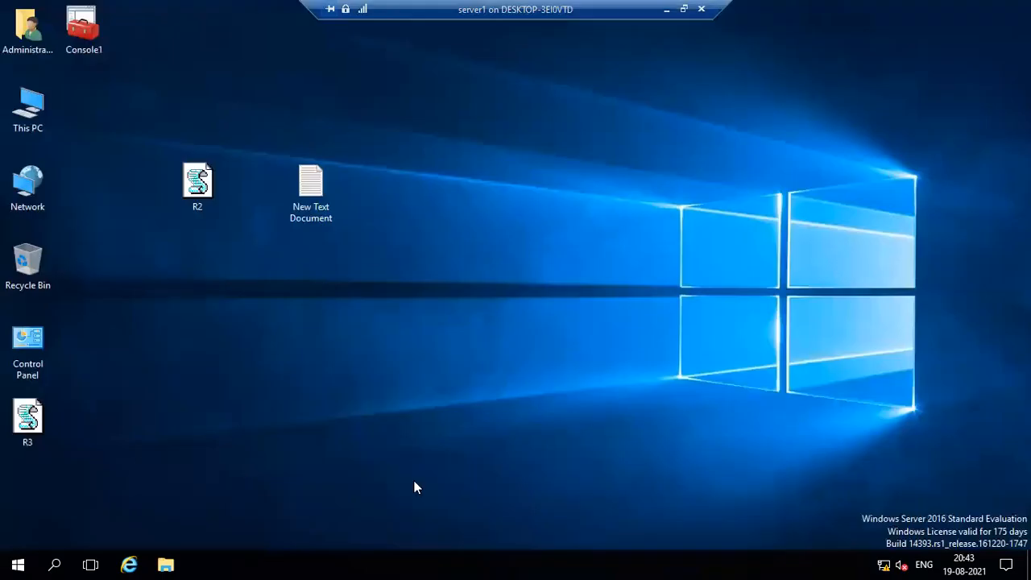
- Start Server Manager on server1 and open Active Directory Users and Computers by running dsa.msc
left_click(23, 557)
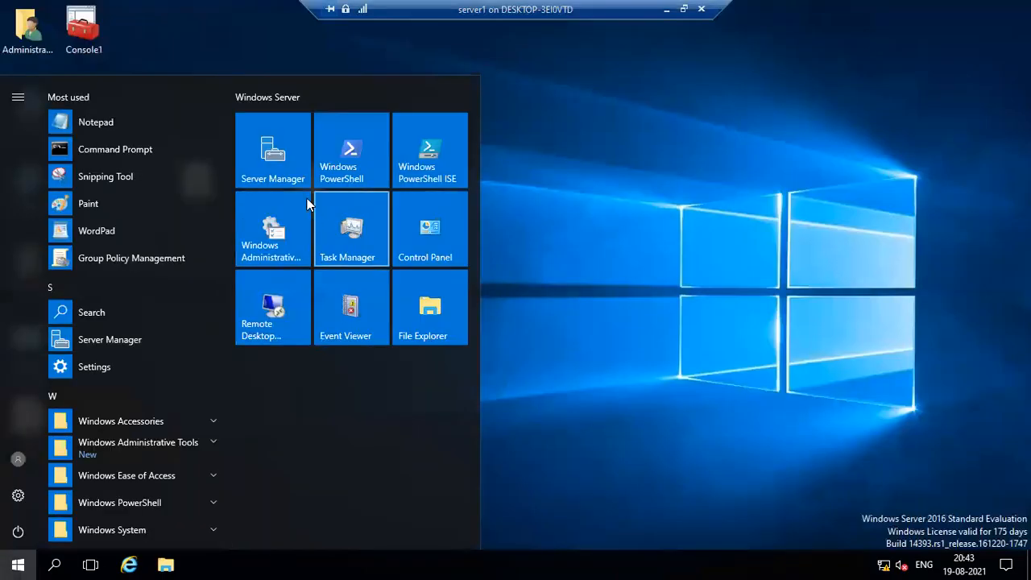
left_click(278, 161)
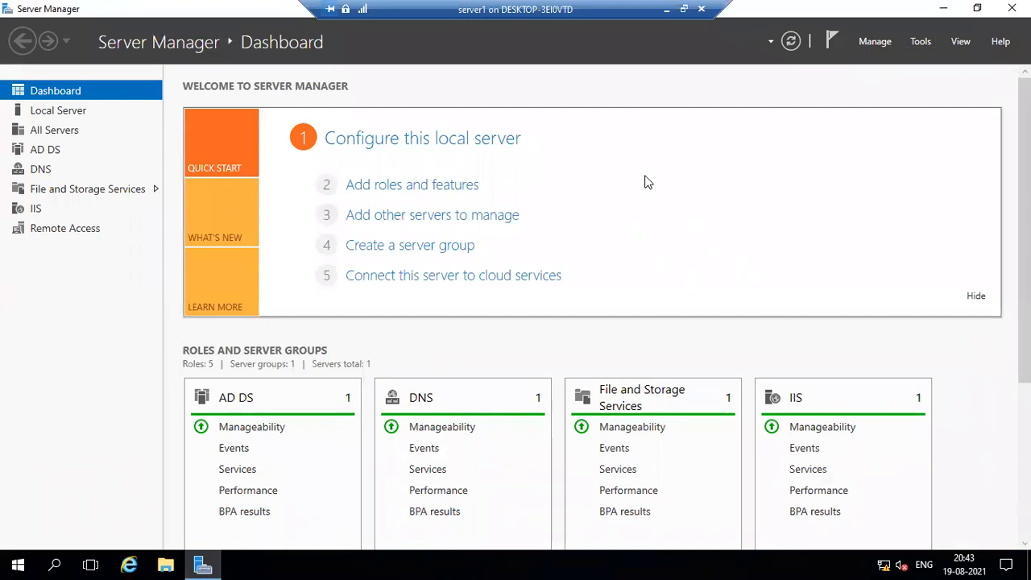
key("super+r")
type("d")
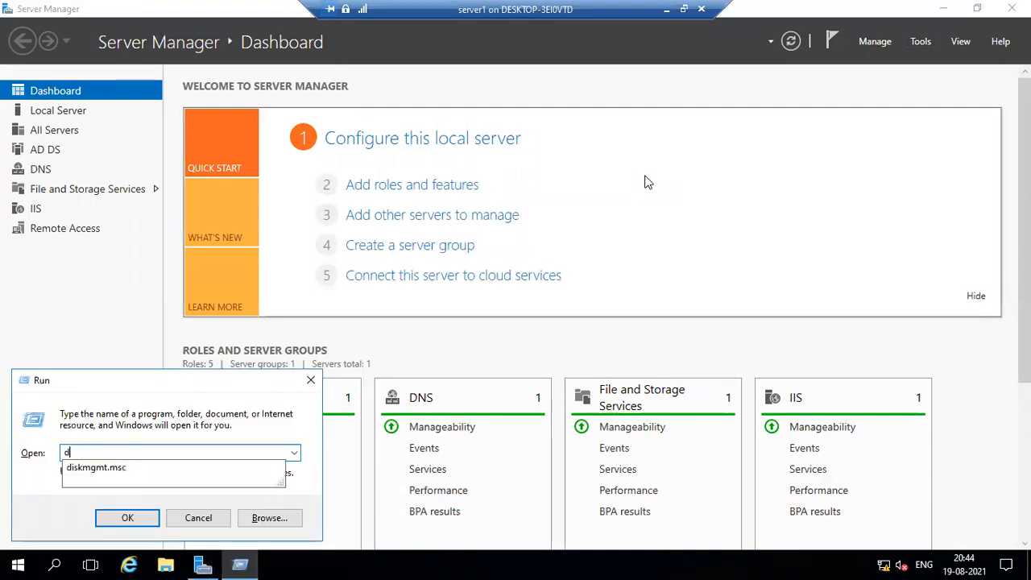
type("sa.")
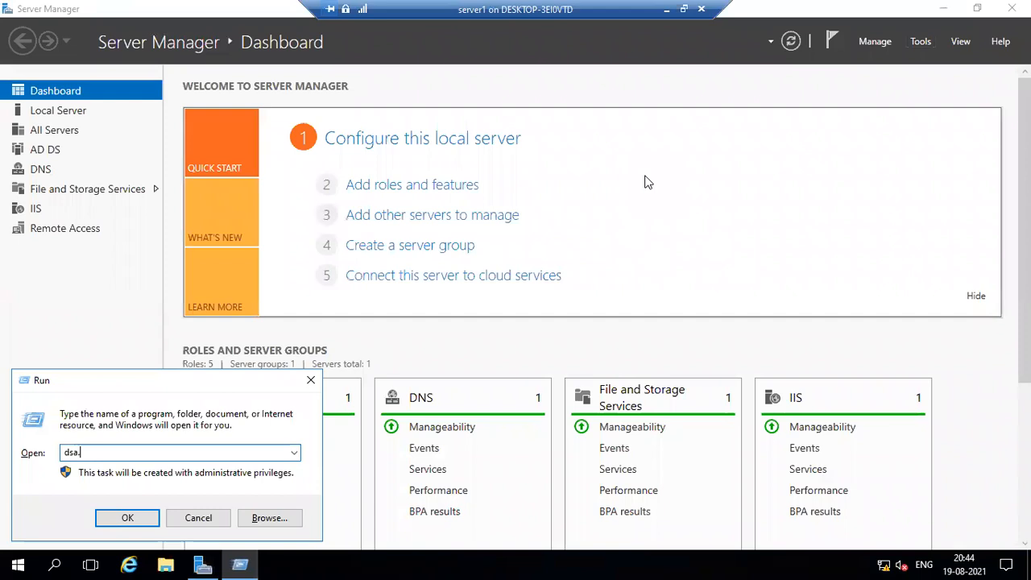
type("msc")
key("Return")
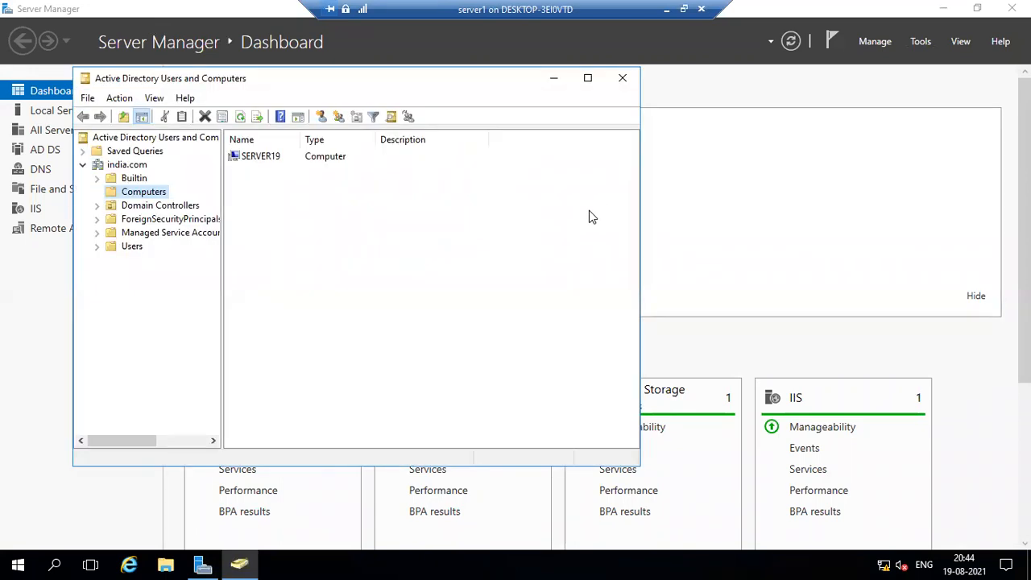
right_click(132, 247)
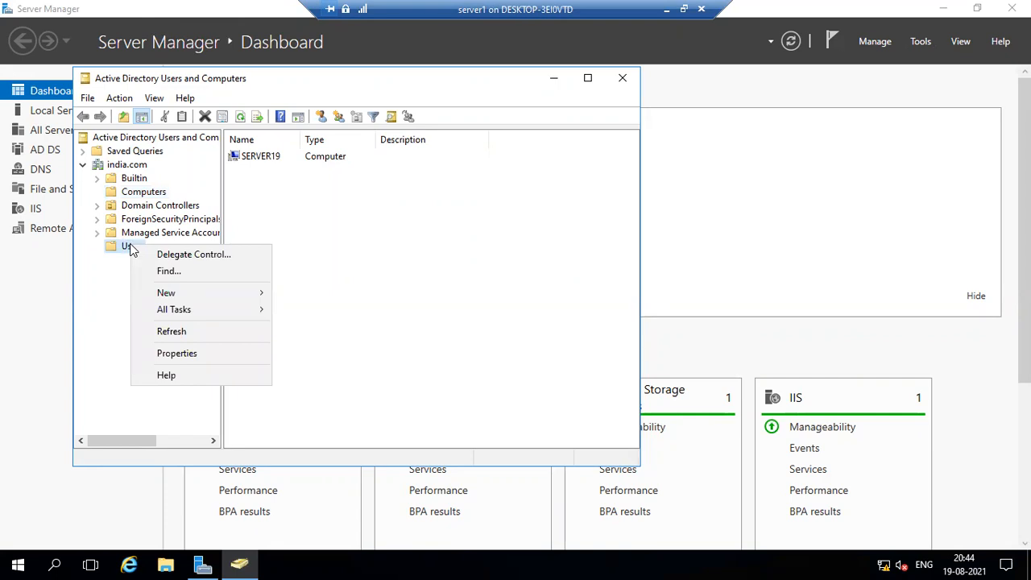
mouse_move(196, 292)
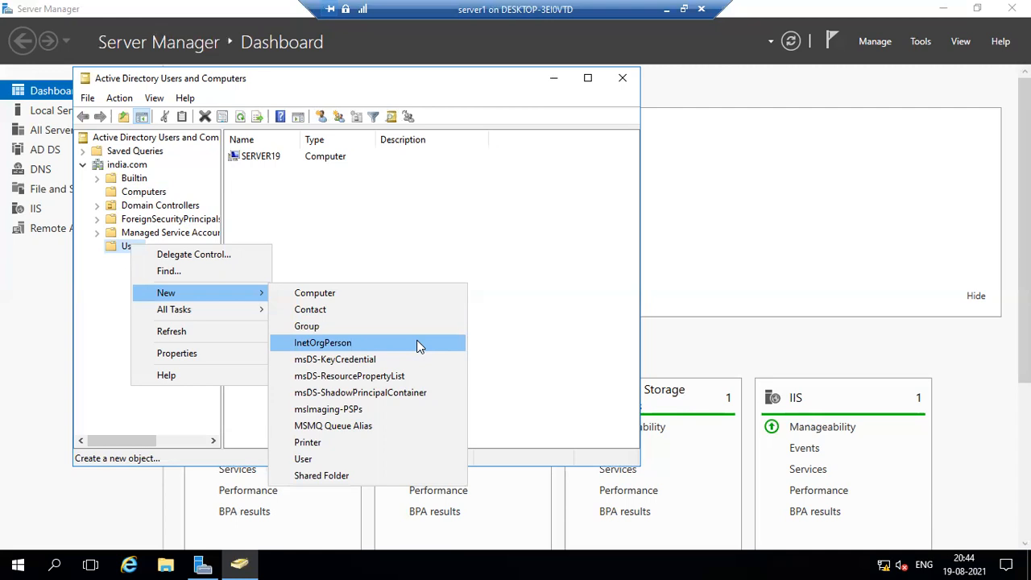
mouse_move(232, 316)
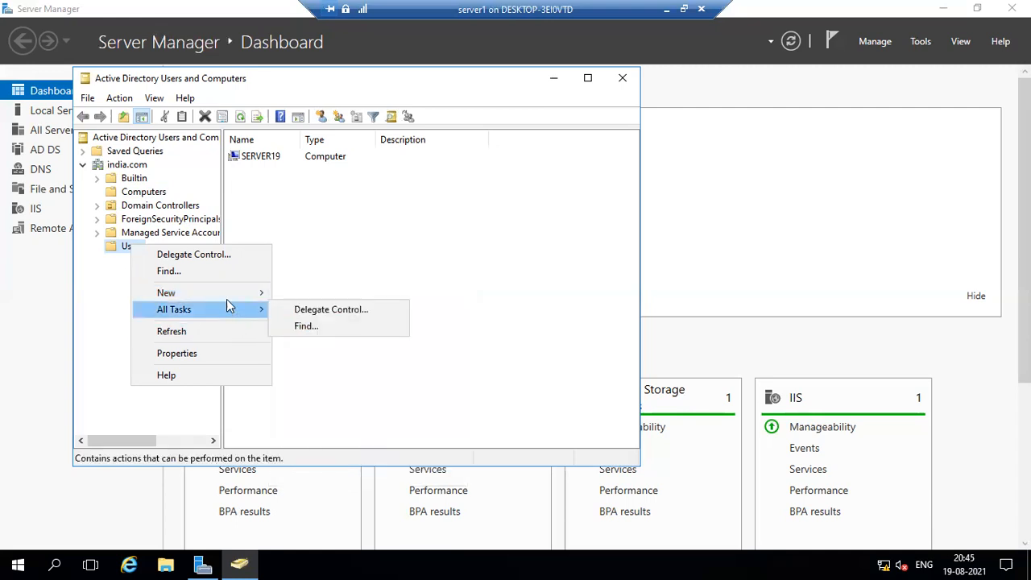
left_click(424, 260)
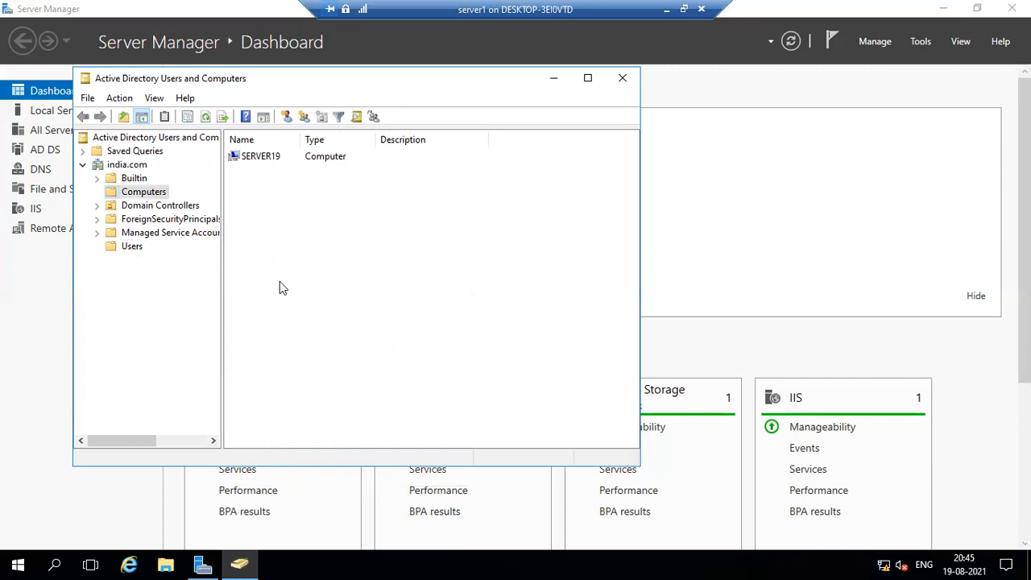
- Create an organizational unit named ou1 in the india.com domain
right_click(120, 165)
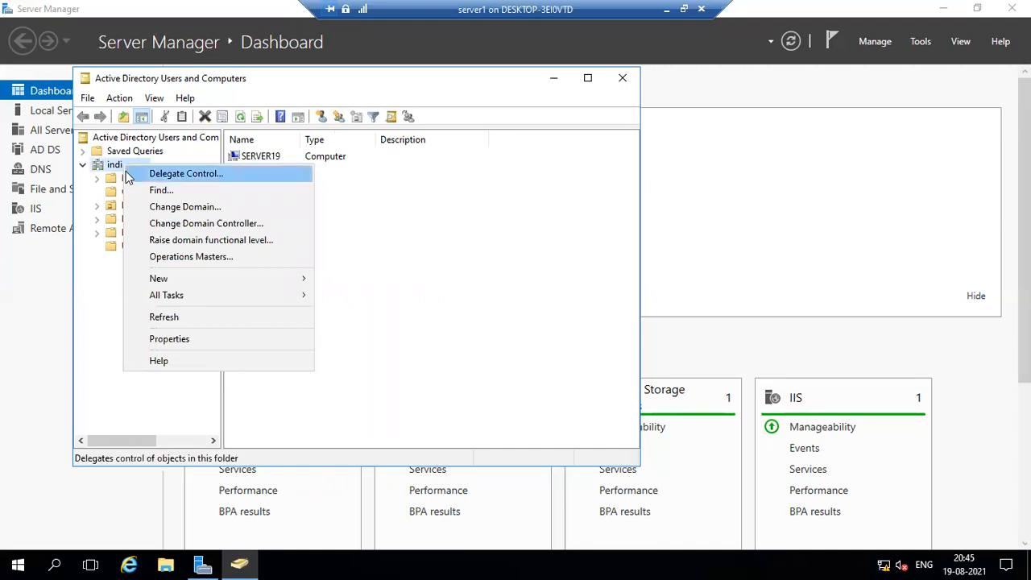
mouse_move(148, 278)
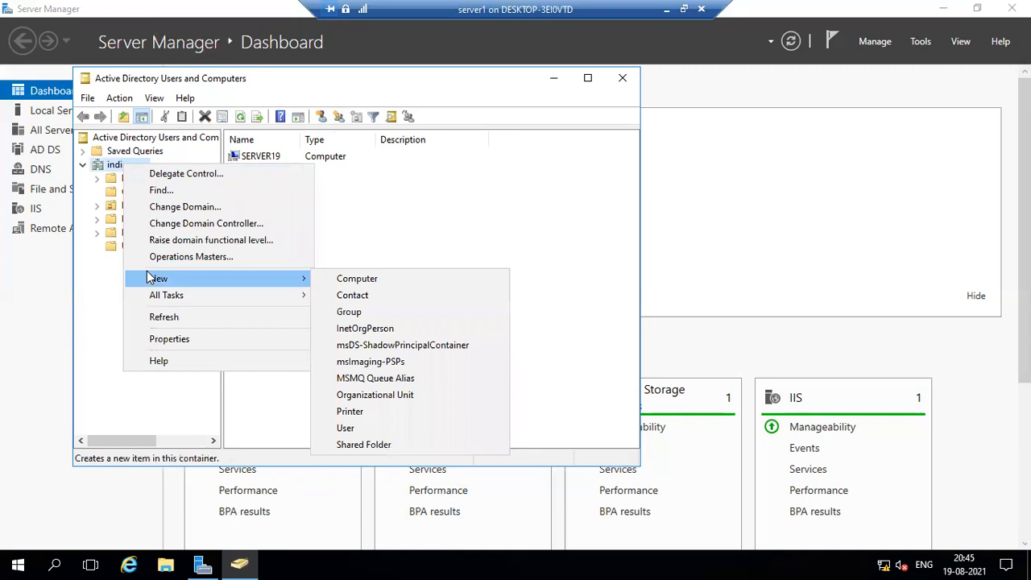
left_click(392, 394)
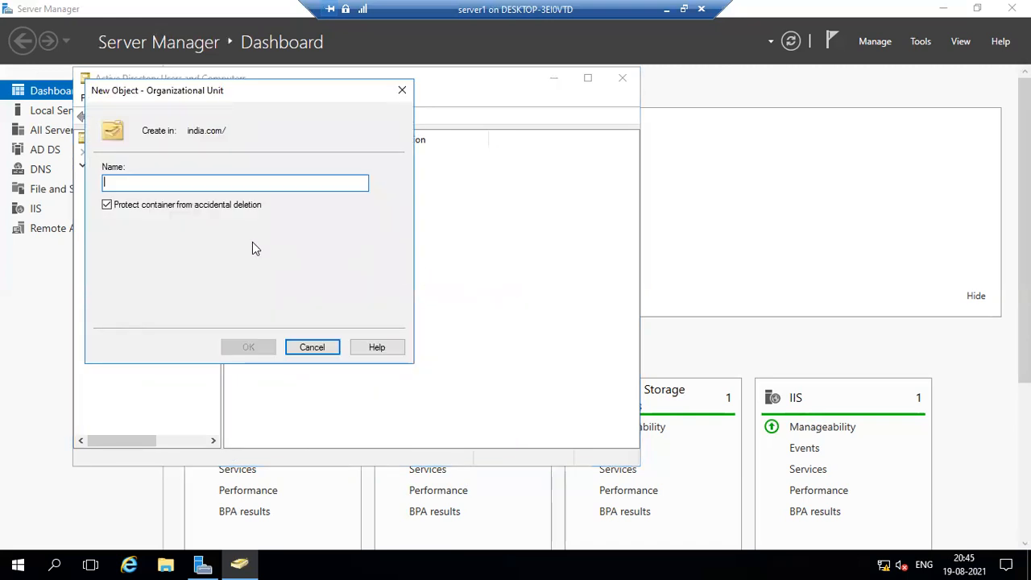
type("ou1")
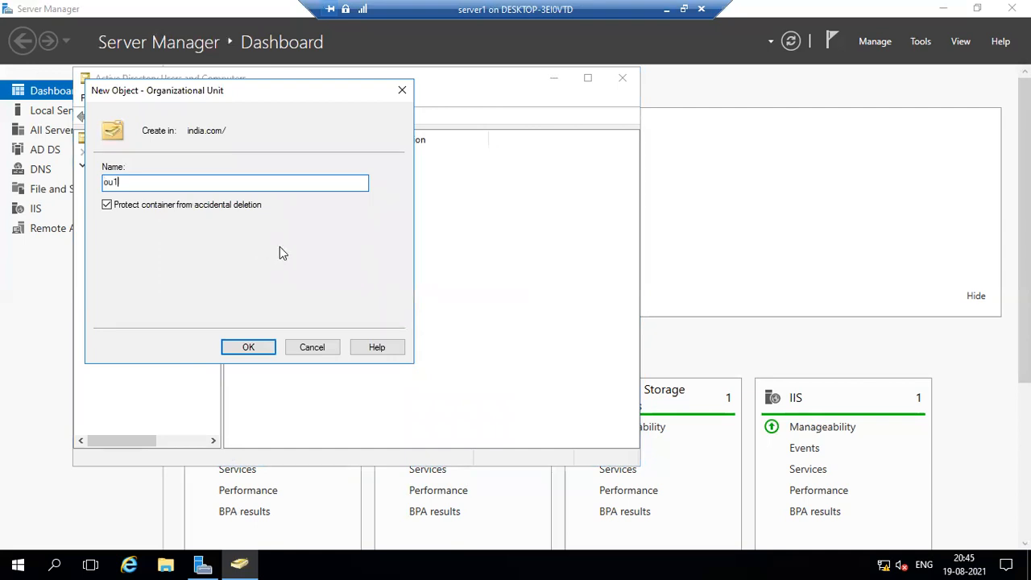
left_click(250, 347)
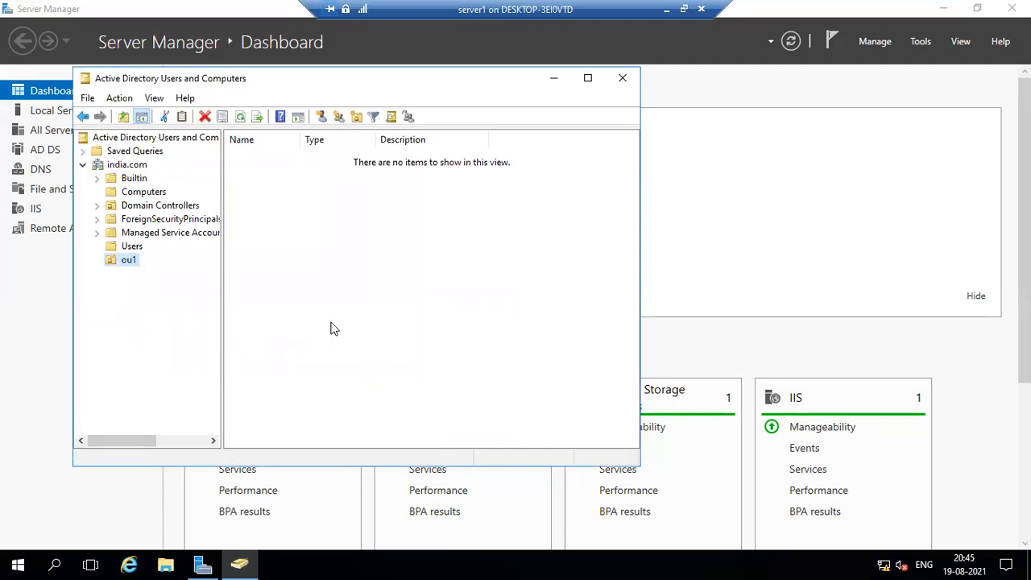
- Create a second organizational unit named ou2 in the india.com domain
right_click(126, 167)
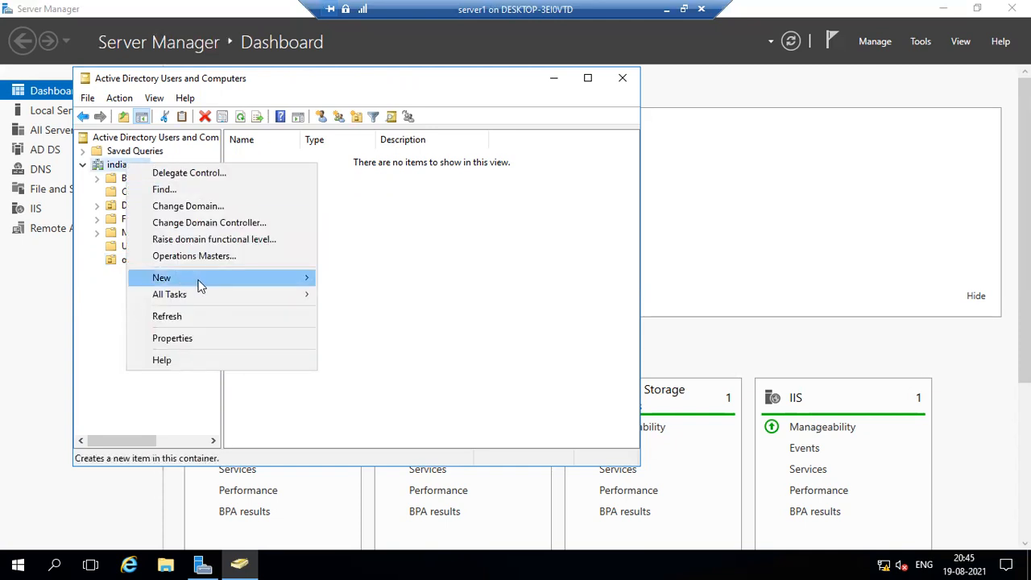
mouse_move(202, 283)
left_click(378, 394)
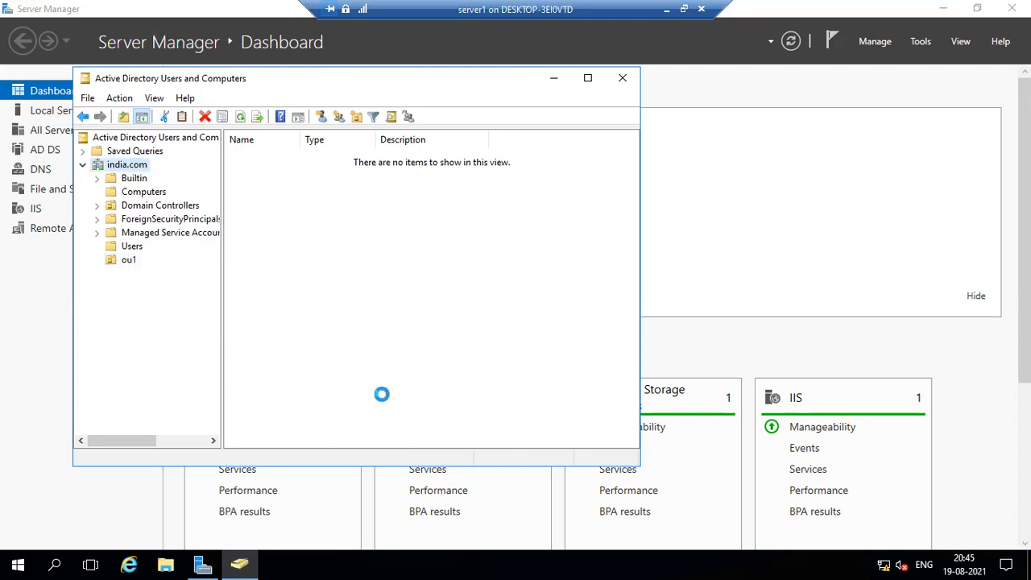
type("ou2")
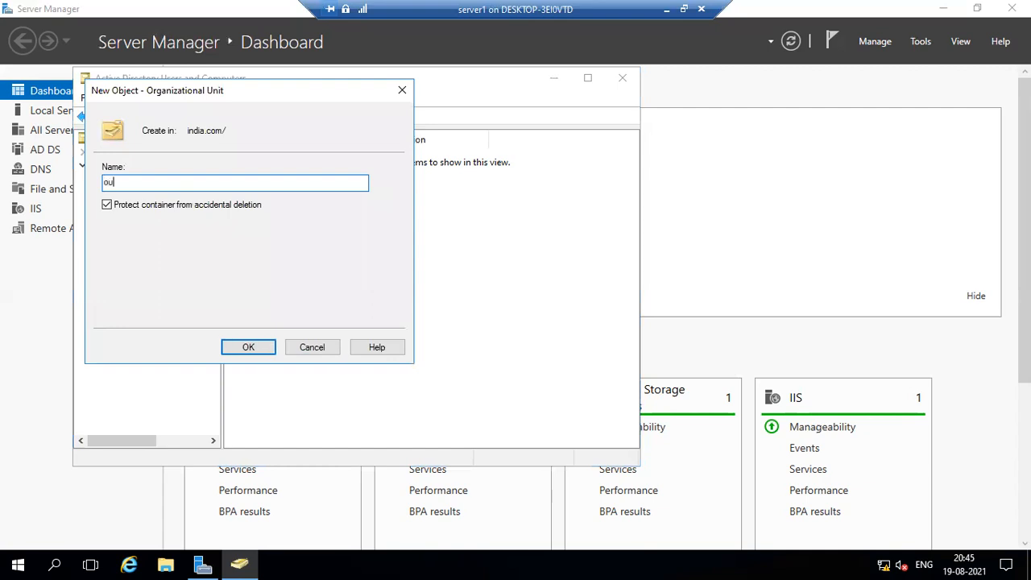
left_click(248, 347)
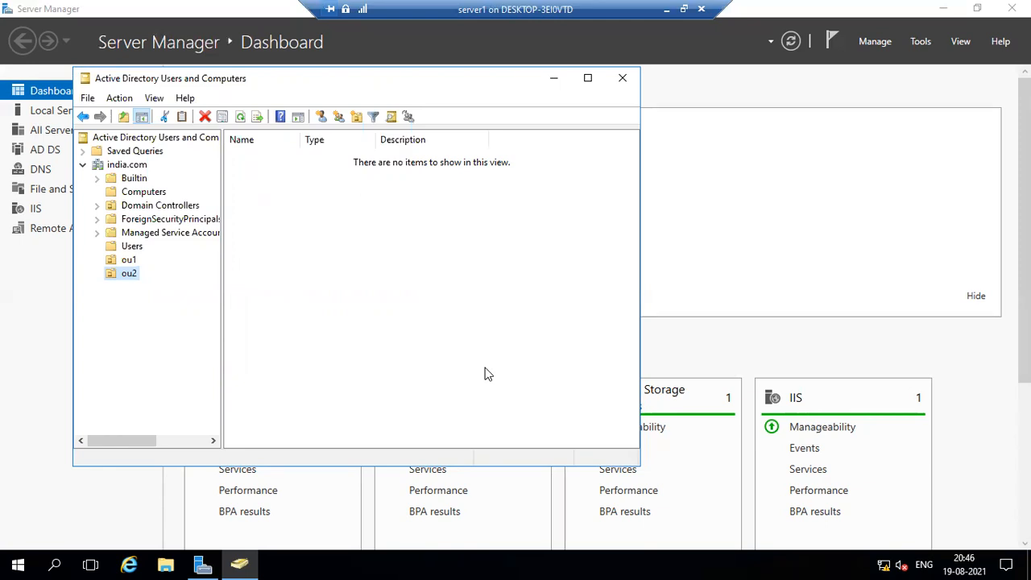
- Start a new user in ou1, enter the user's first name, and try to use the same name as the logon name
left_click(129, 262)
right_click(130, 264)
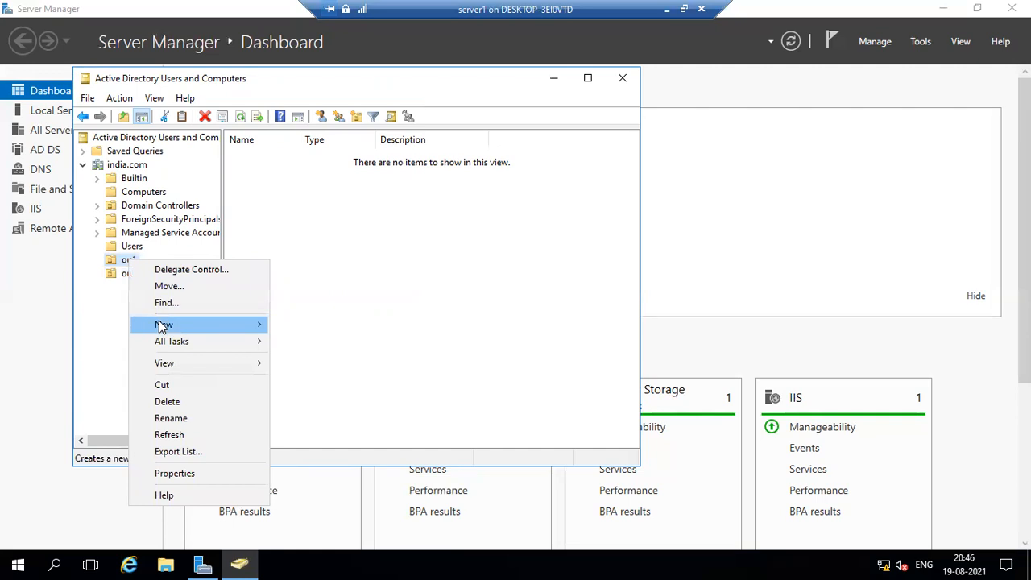
mouse_move(165, 327)
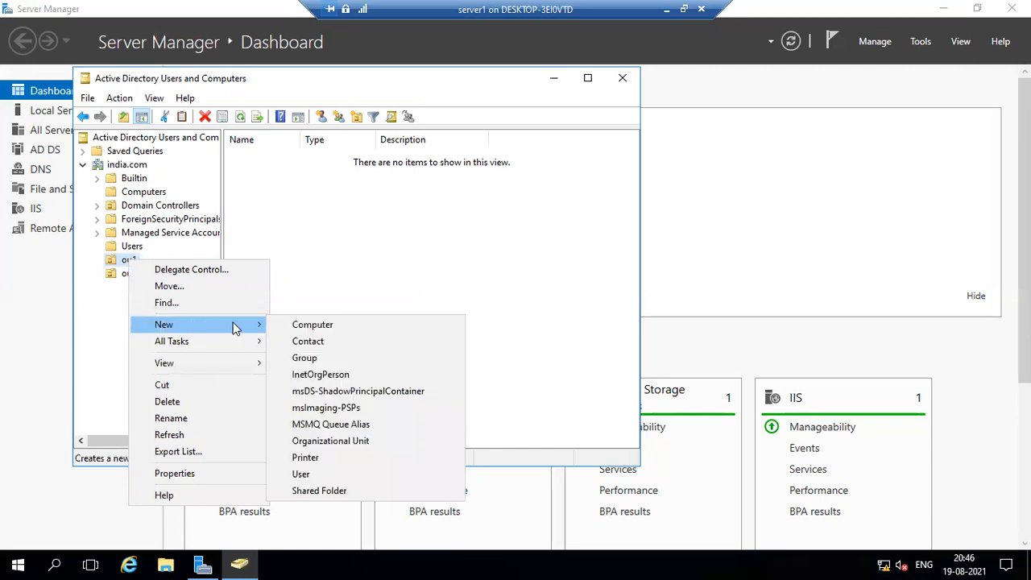
left_click(326, 472)
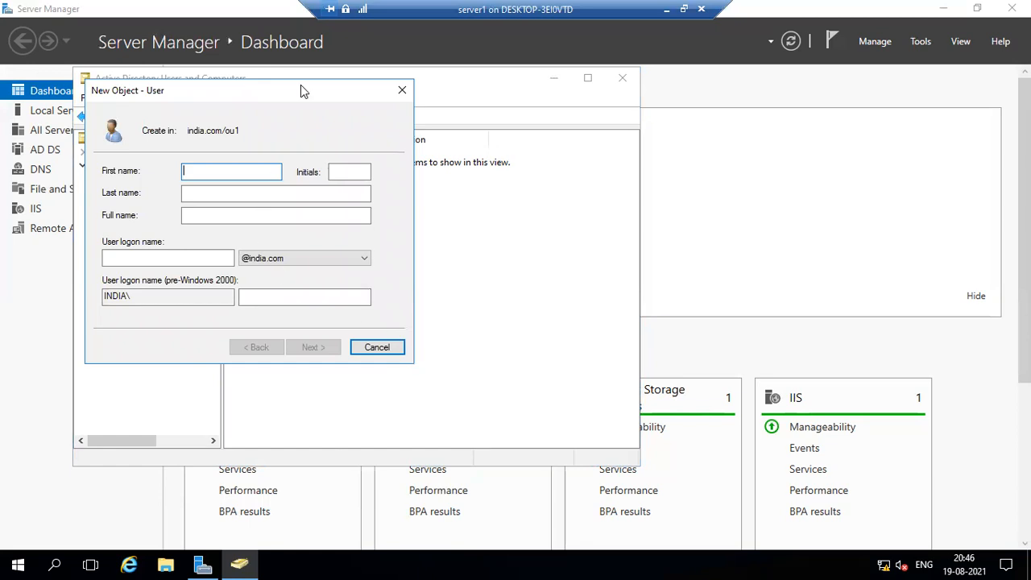
type("rakesh")
left_click(167, 260)
double_click(225, 170)
key("ctrl+c")
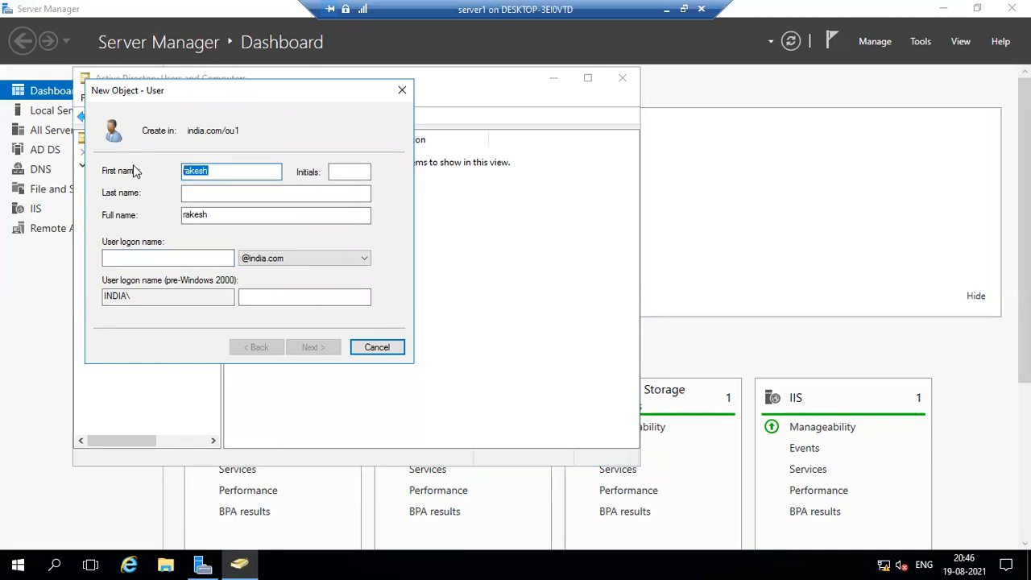
left_click(156, 258)
key("ctrl+v")
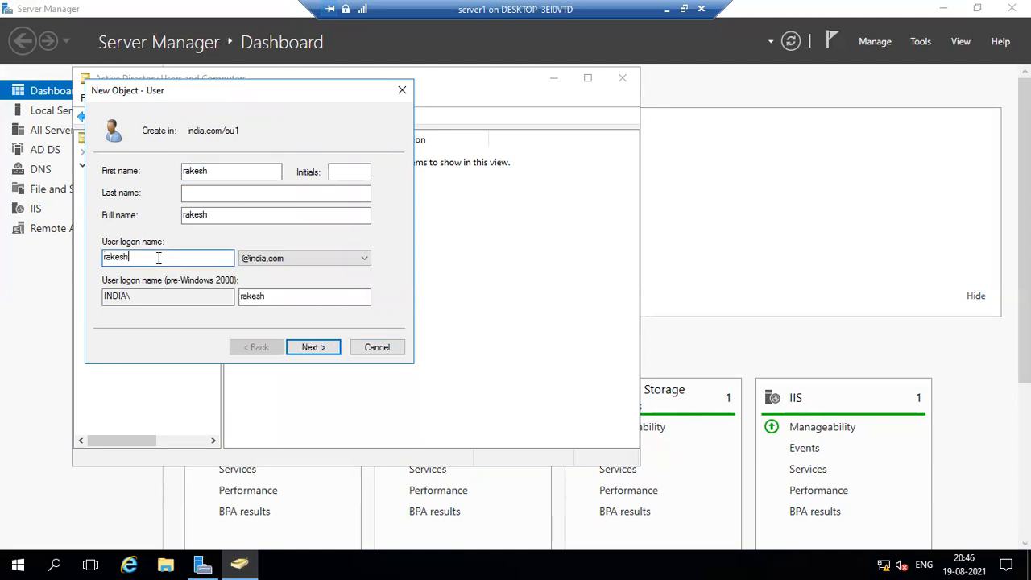
left_click(305, 353)
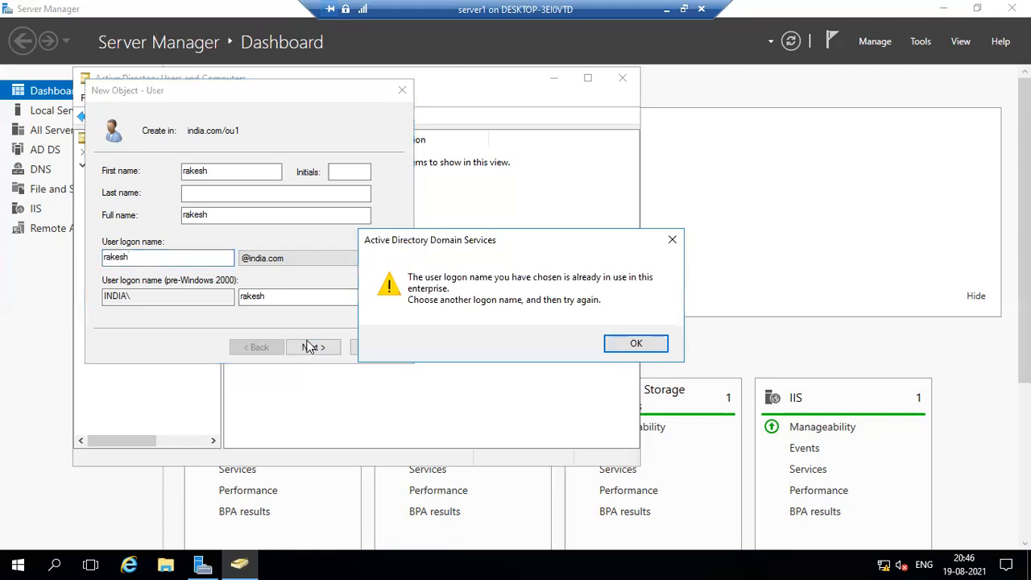
- Append 1 to the new user's first name and logon name, and continue to the password settings
left_click(653, 343)
left_click_drag(244, 170, 142, 172)
left_click(238, 176)
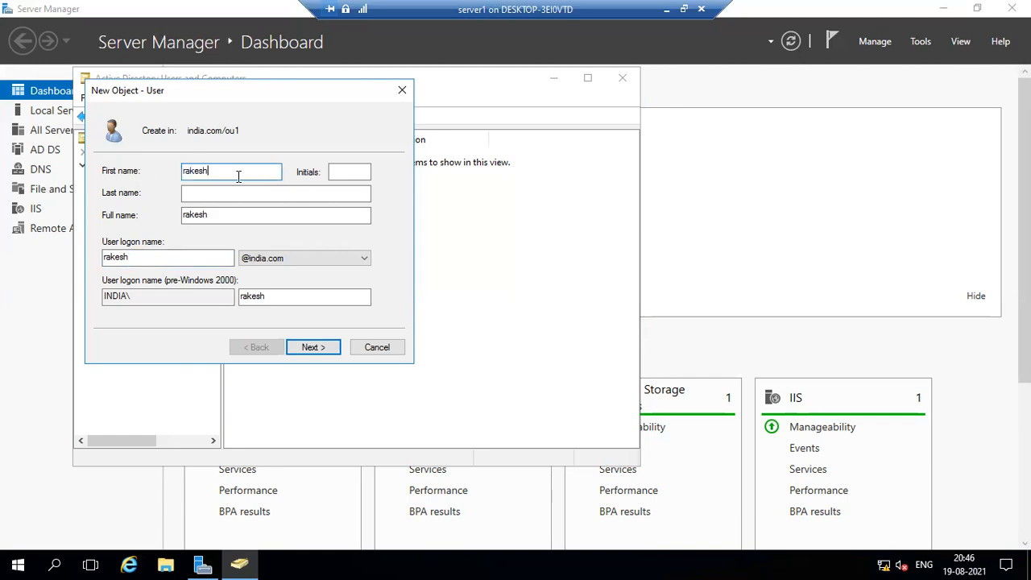
type("1")
key("Tab")
key("Tab")
key("Tab")
key("Tab")
key("End")
type("1")
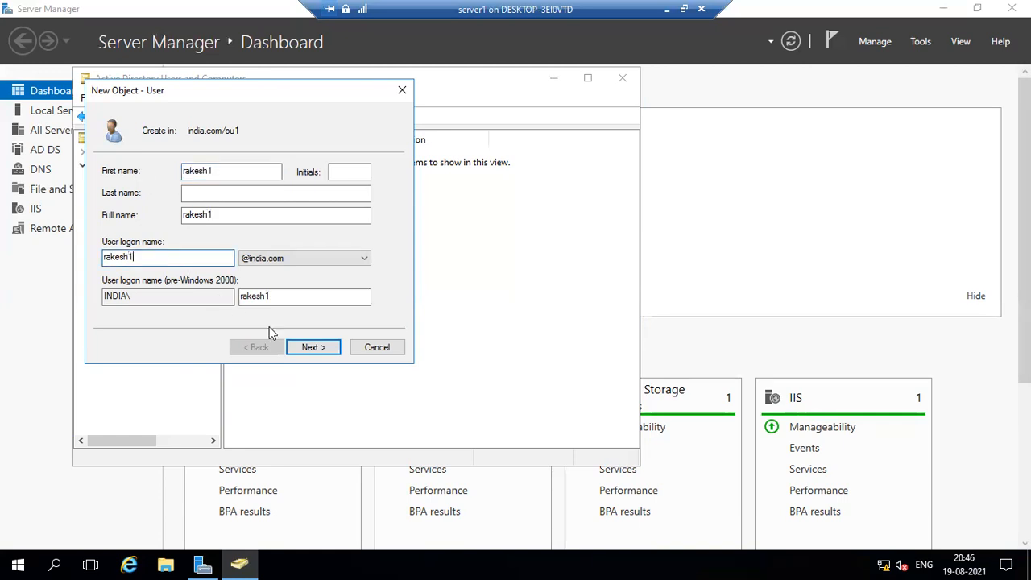
left_click(308, 349)
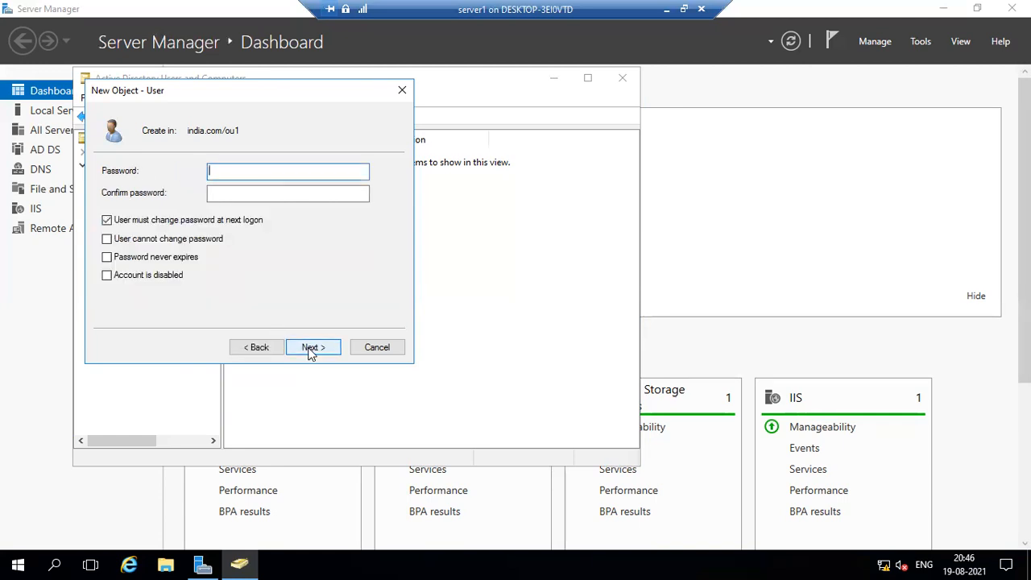
- Waive the password change at next logon, prevent the user from changing the password, and set it to never expire
left_click(107, 220)
left_click(107, 238)
left_click(135, 254)
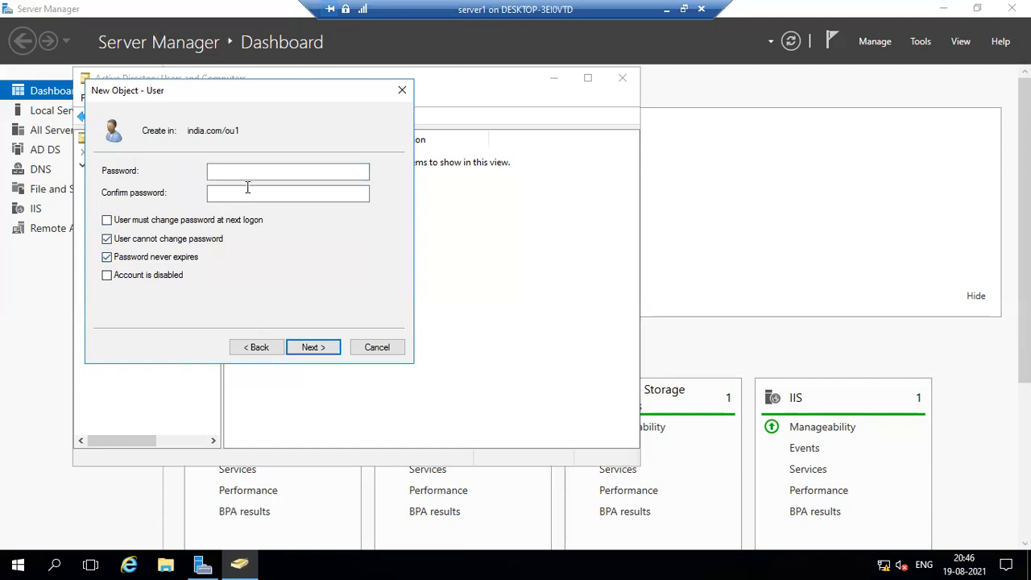
- Enter and confirm the new user's password, and finish creating the account in ou1
left_click(263, 173)
type("*****")
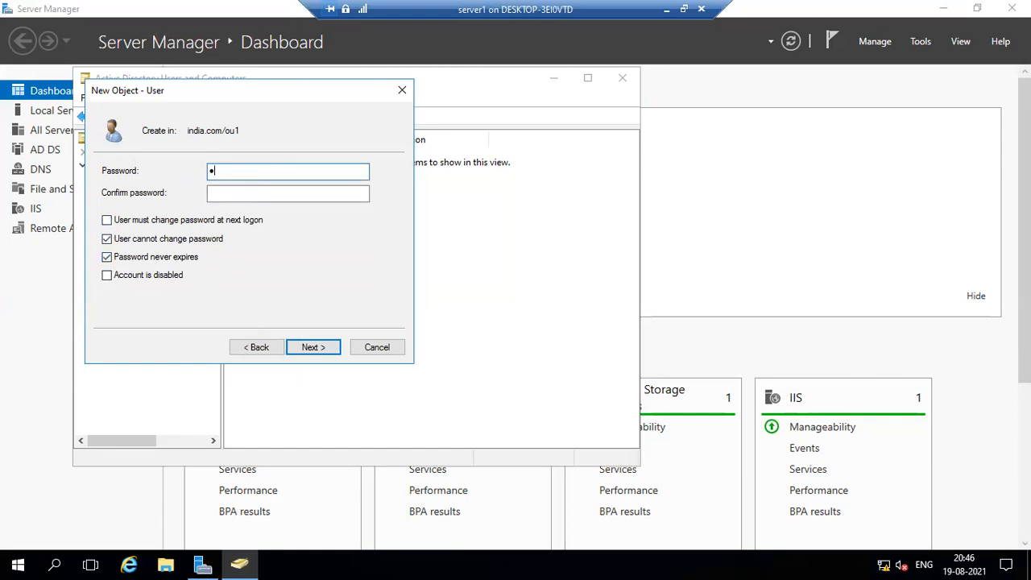
type("***")
key("Tab")
type("*****")
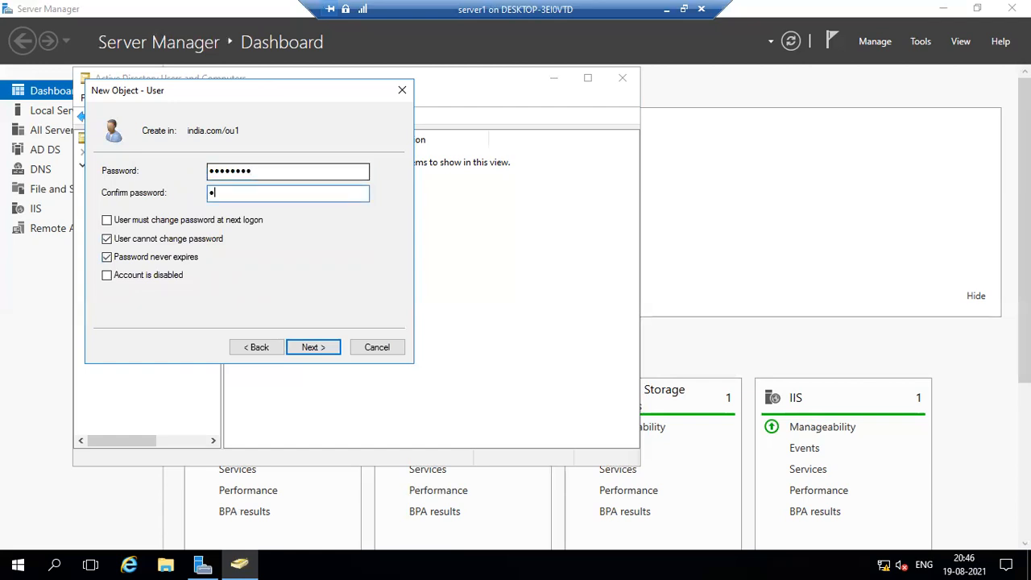
type("***")
key("Return")
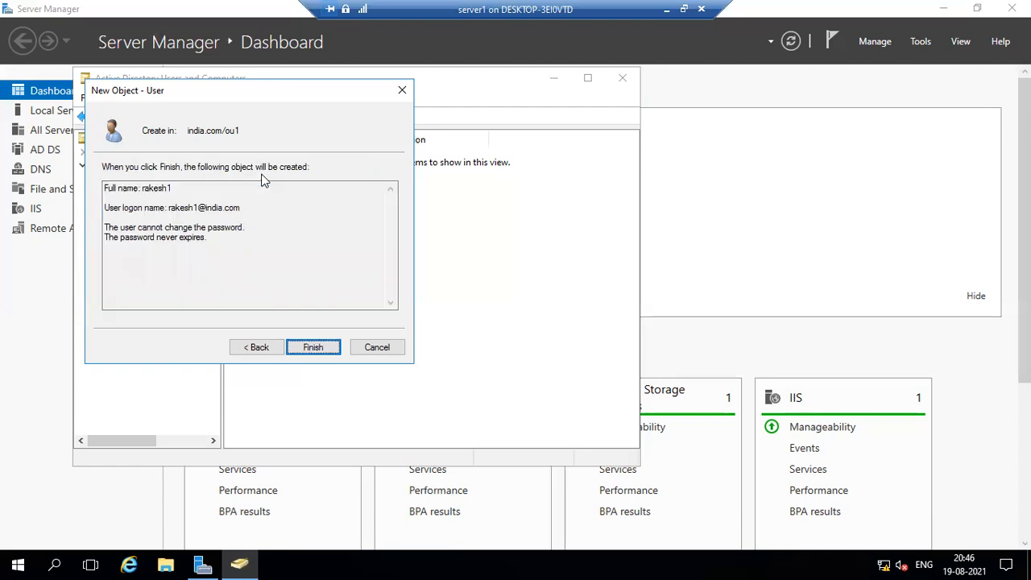
left_click(313, 348)
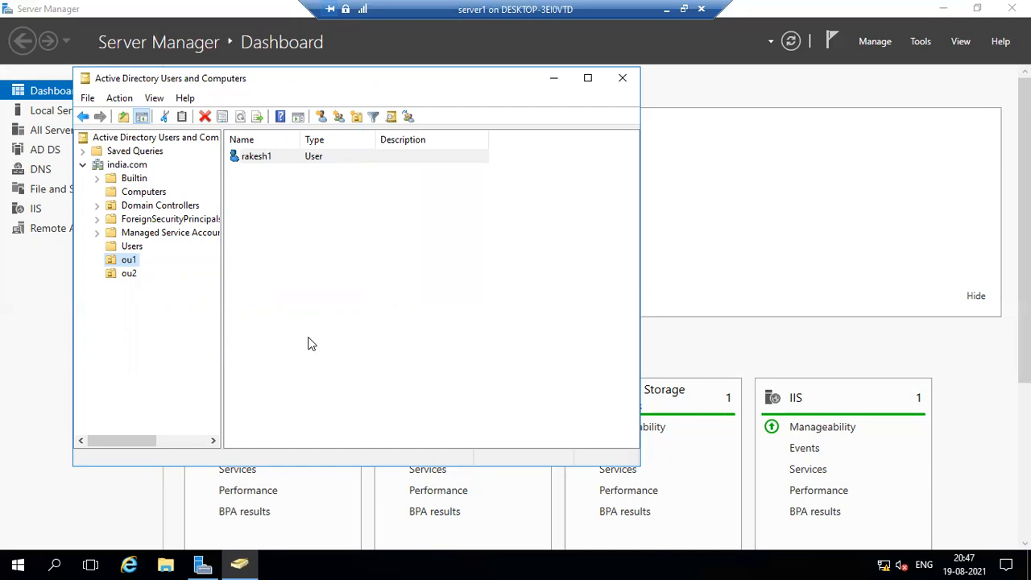
- Move the first user account listed below the Allowed RO... group from Users into ou2, and open ou2 to check it
left_click(132, 247)
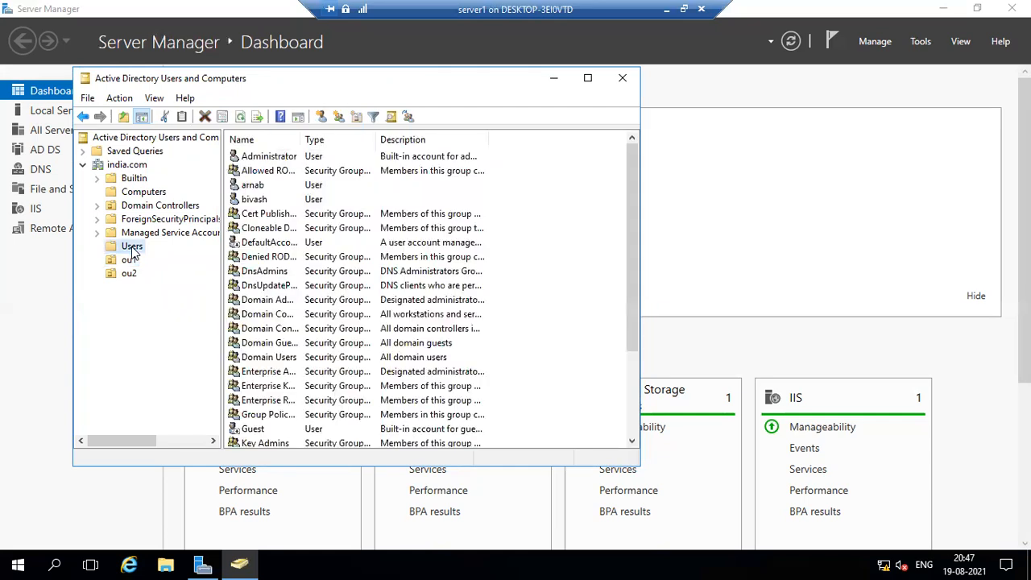
scroll(515, 316, "down", 3)
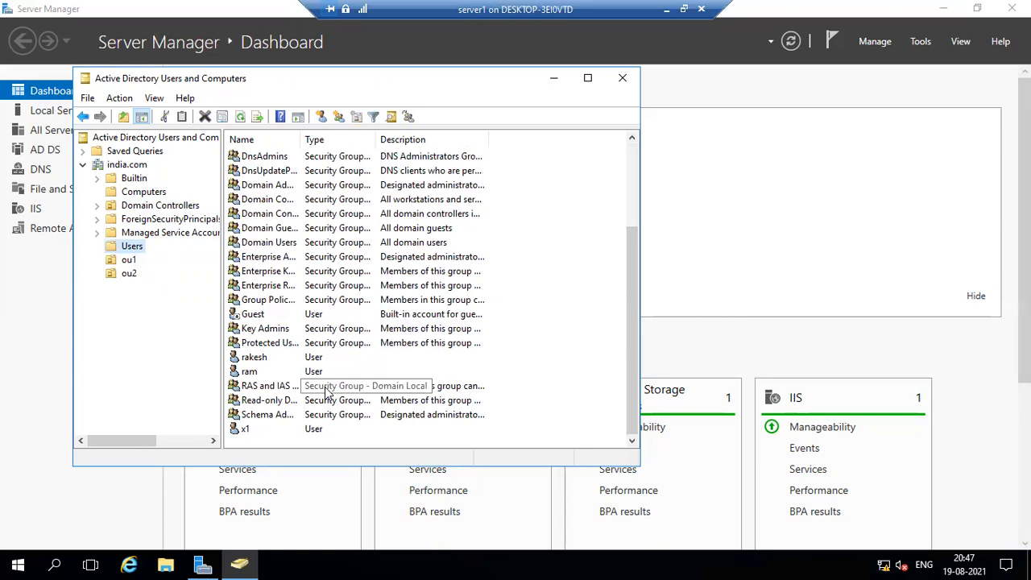
scroll(326, 391, "up", 3)
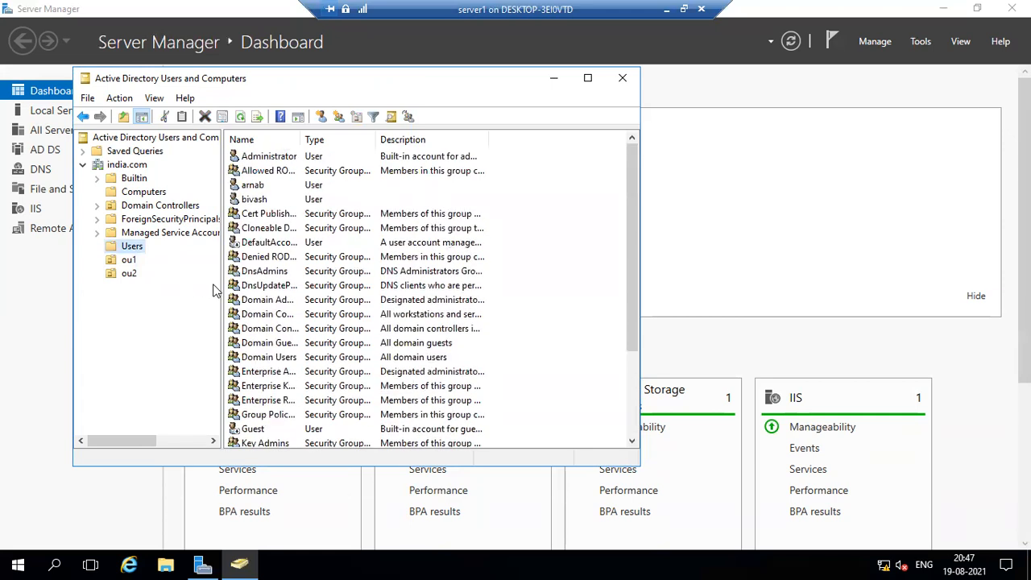
right_click(279, 186)
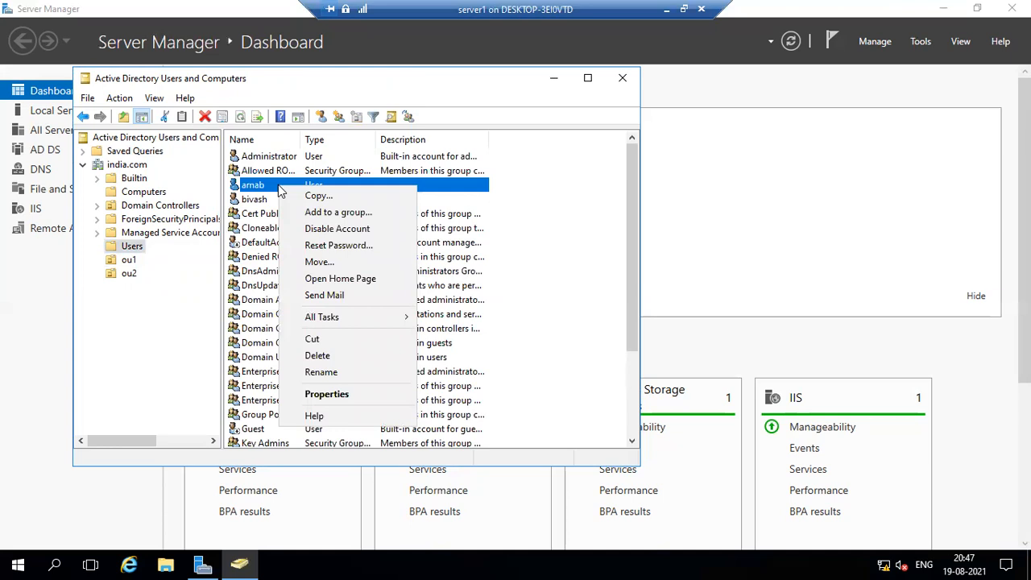
left_click(318, 262)
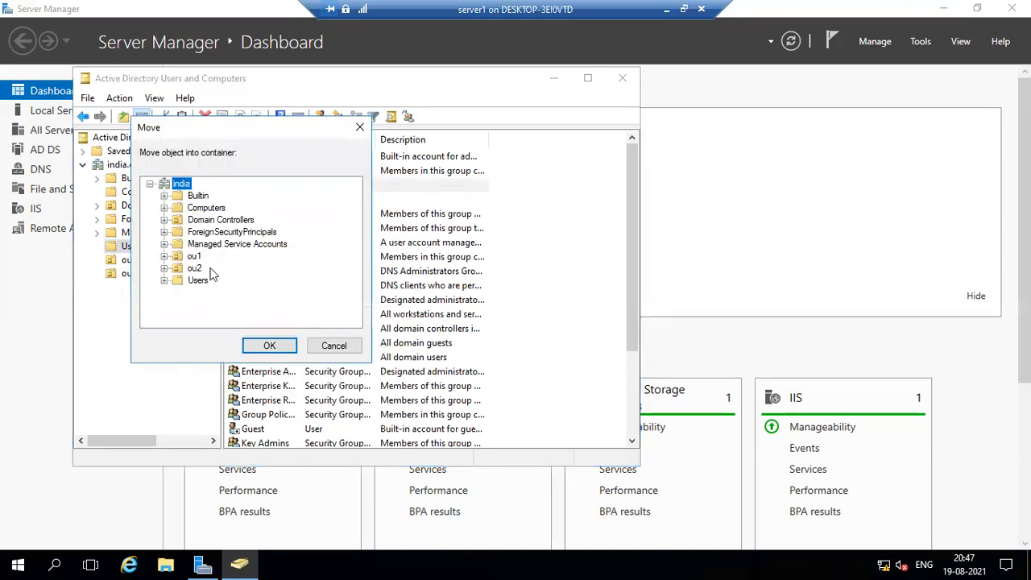
left_click(192, 270)
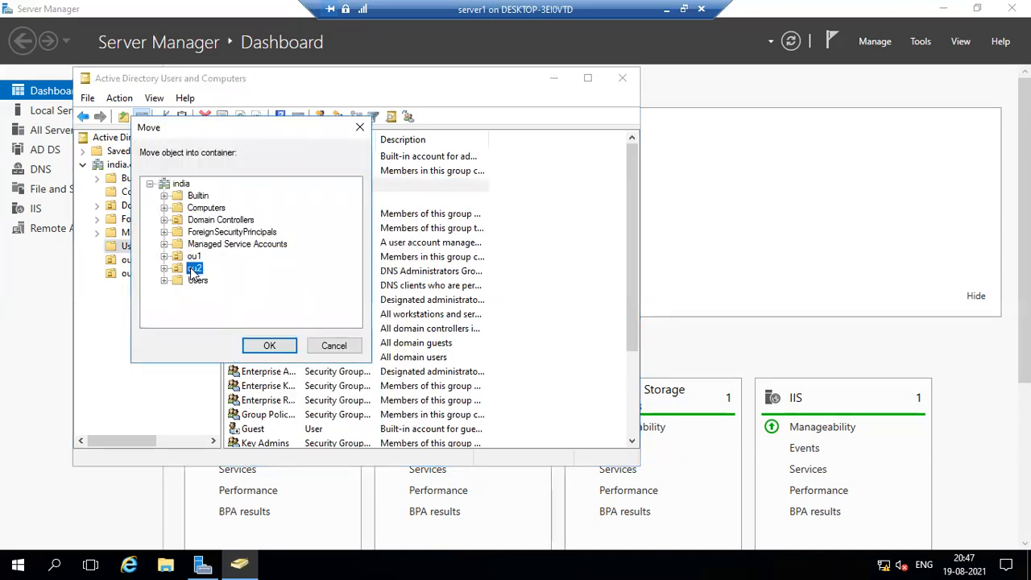
left_click(269, 345)
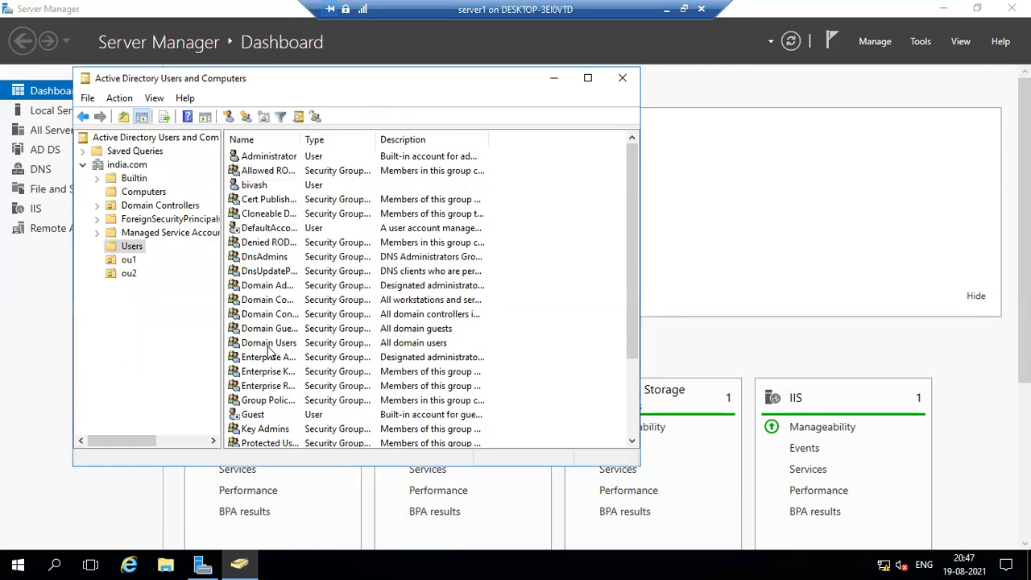
left_click(129, 274)
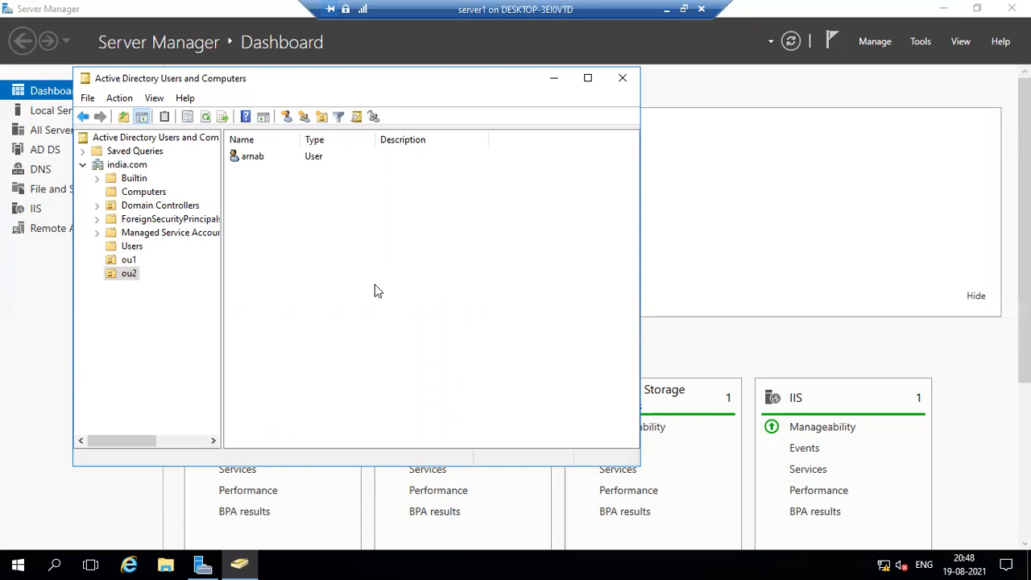
- Try to delete the organizational unit ou2
right_click(119, 277)
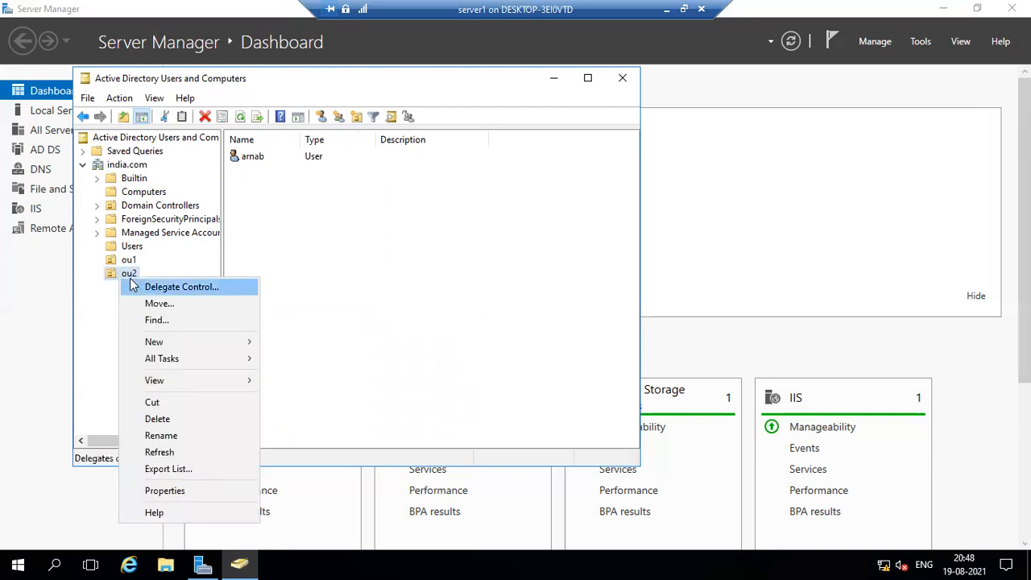
left_click(148, 419)
left_click(568, 339)
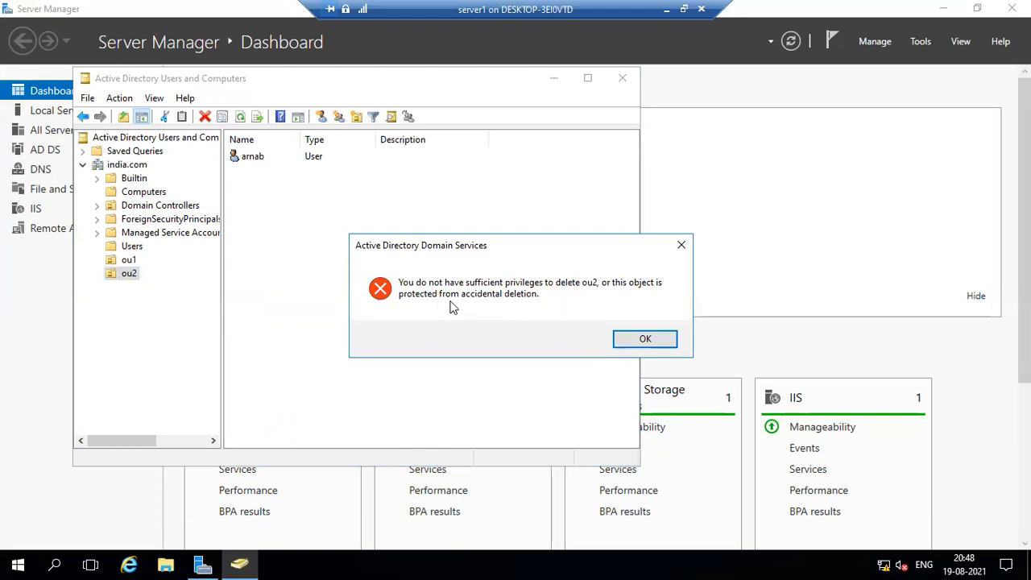
left_click(646, 339)
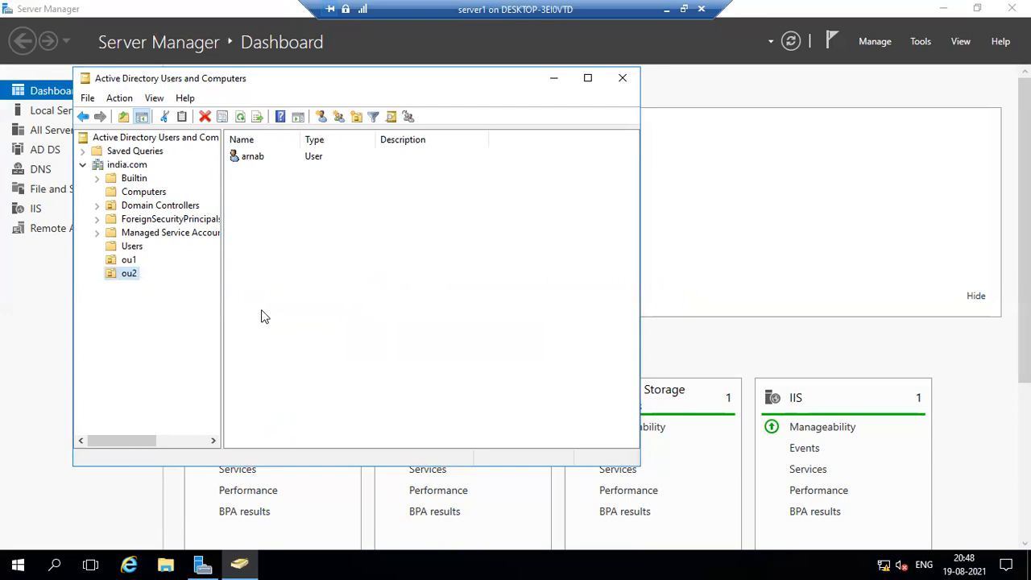
- Turn on Advanced Features and remove the protection from accidental deletion on the organizational unit ou2
left_click(155, 99)
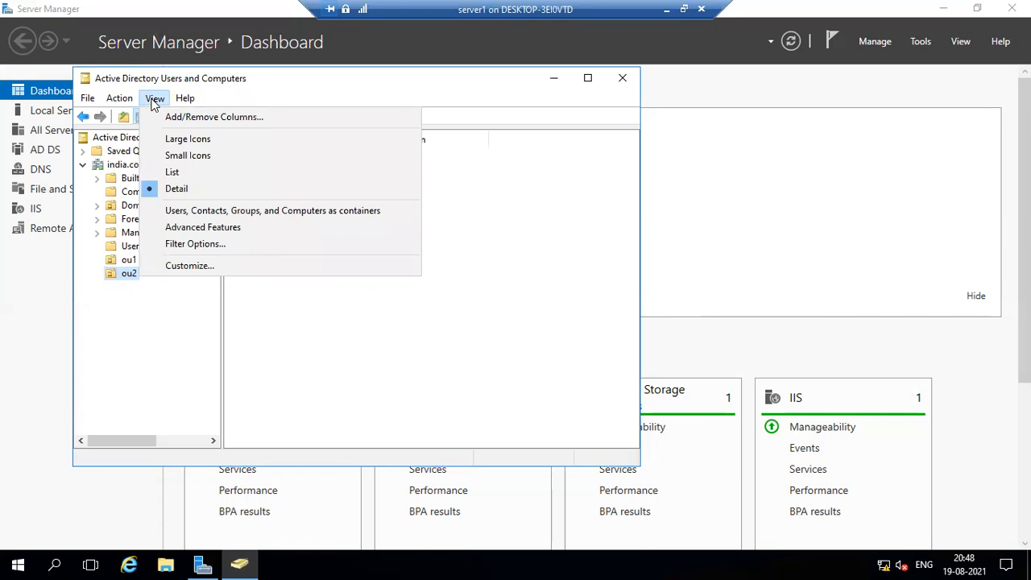
left_click(203, 228)
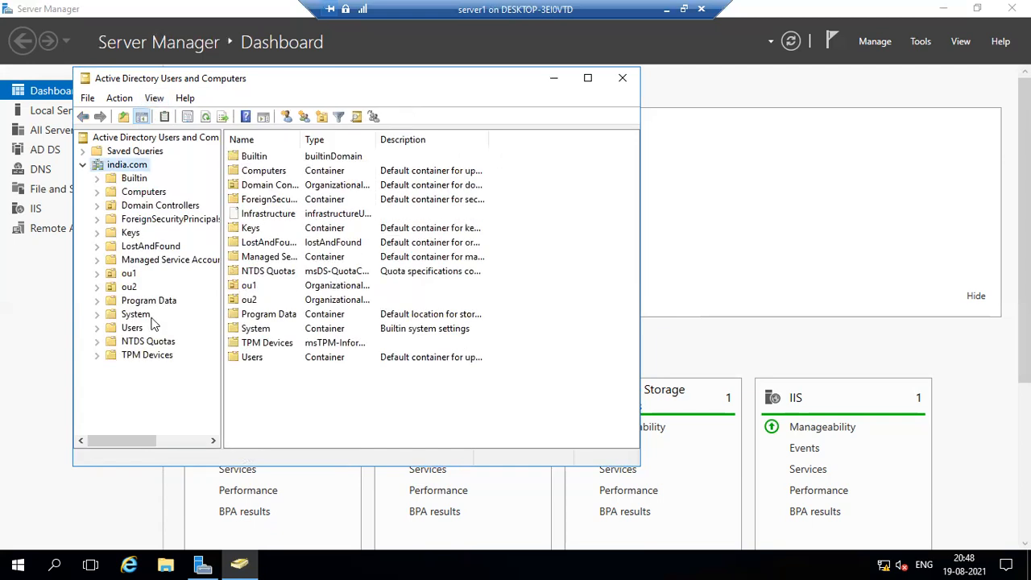
right_click(127, 274)
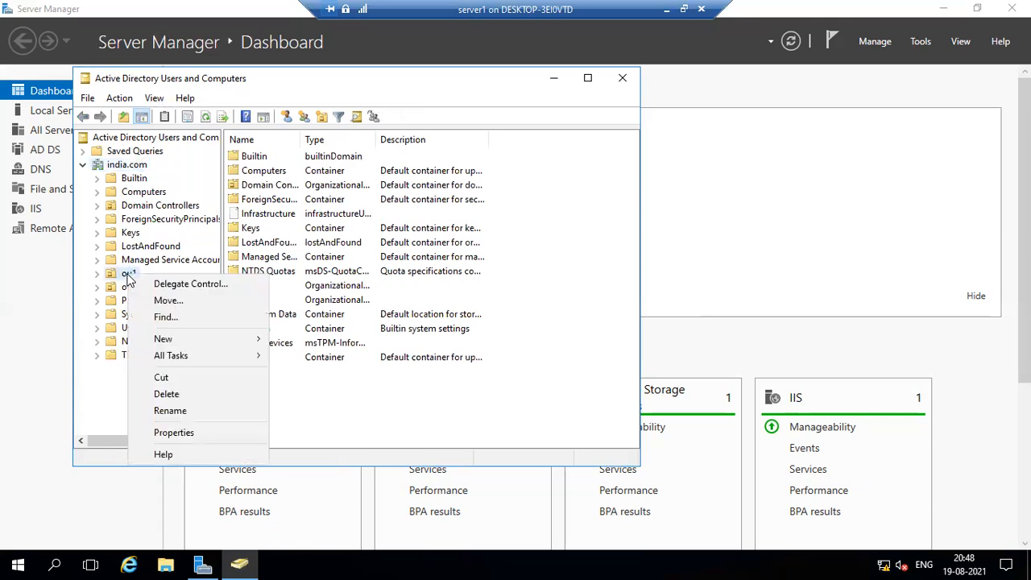
left_click(119, 286)
right_click(121, 287)
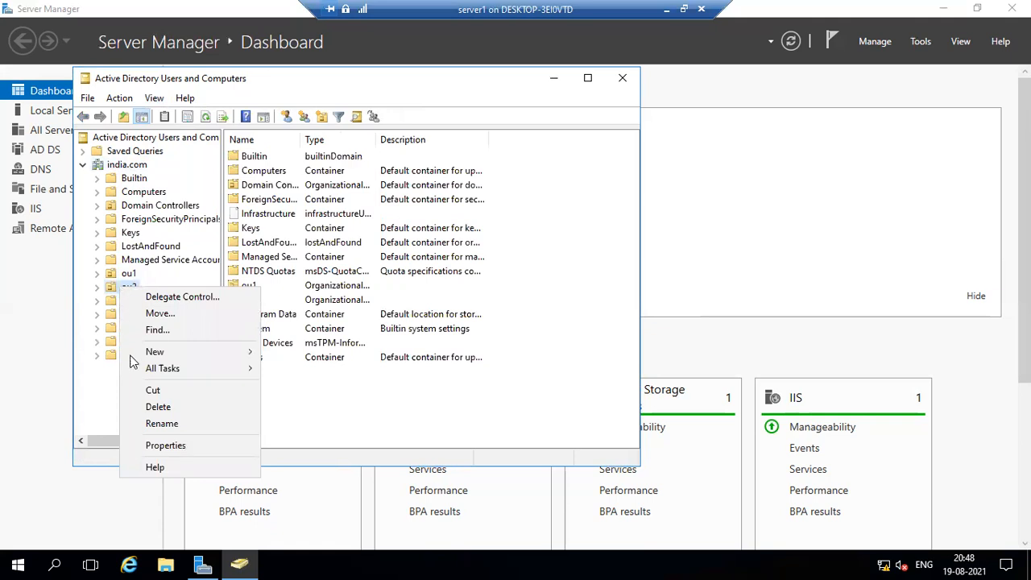
left_click(193, 444)
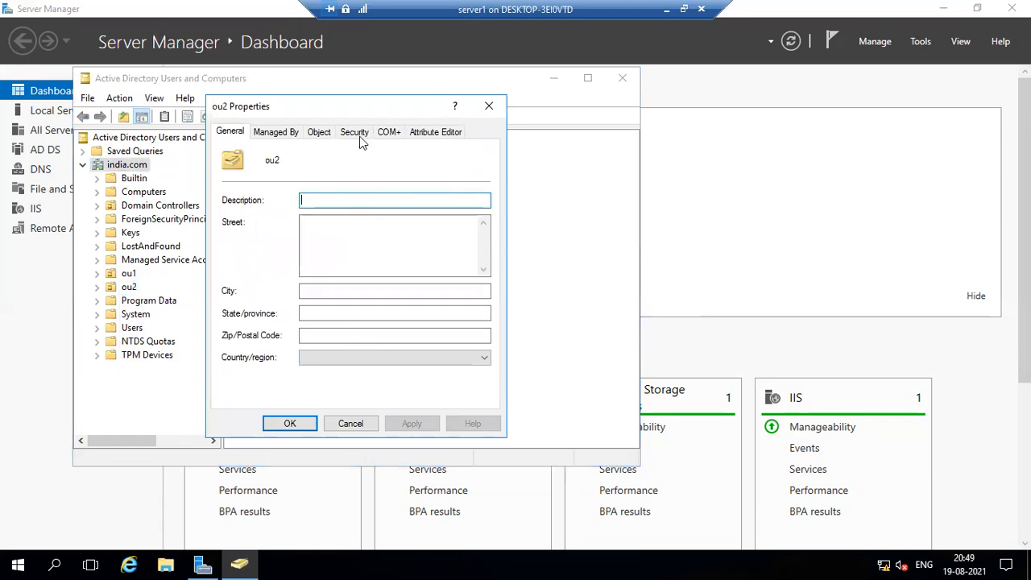
left_click(323, 135)
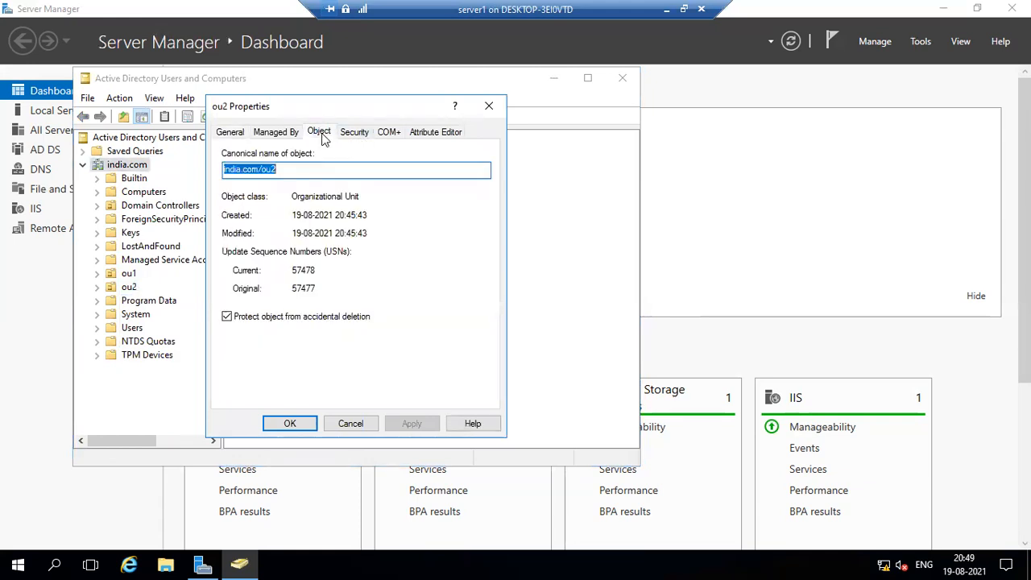
left_click(226, 317)
left_click(412, 424)
left_click(290, 425)
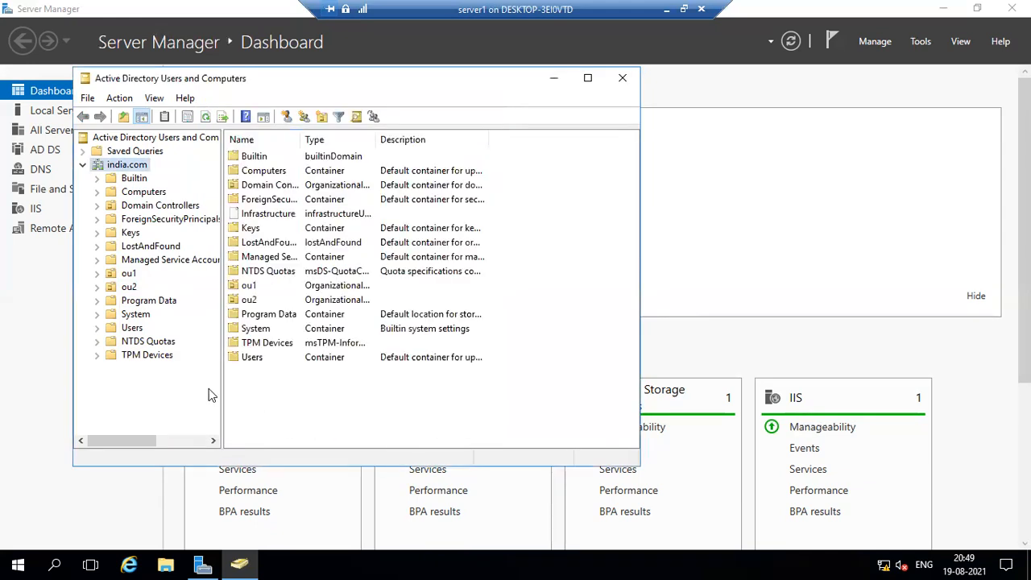
- Delete the organizational unit ou2 together with all the objects it contains
right_click(132, 289)
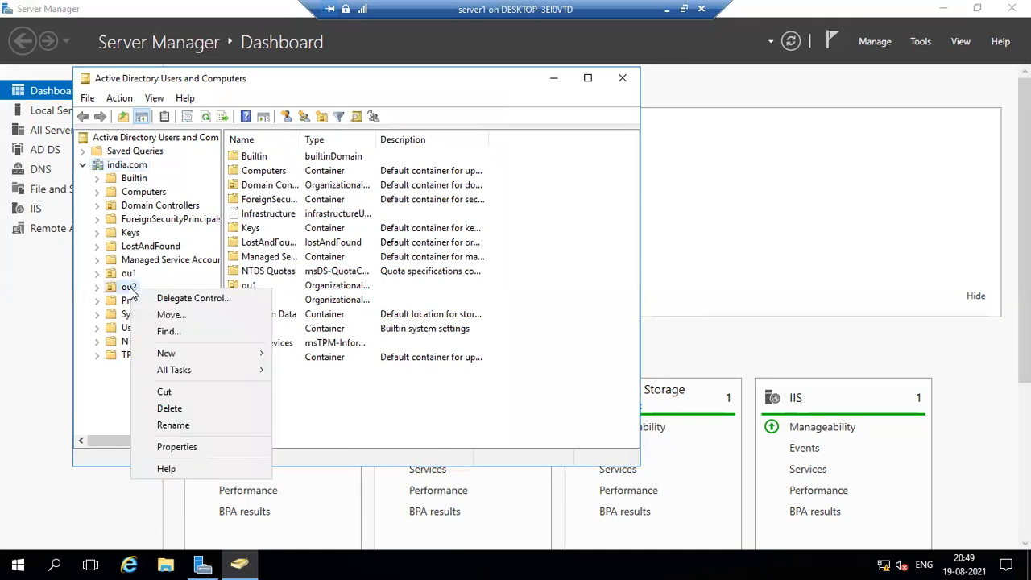
left_click(171, 409)
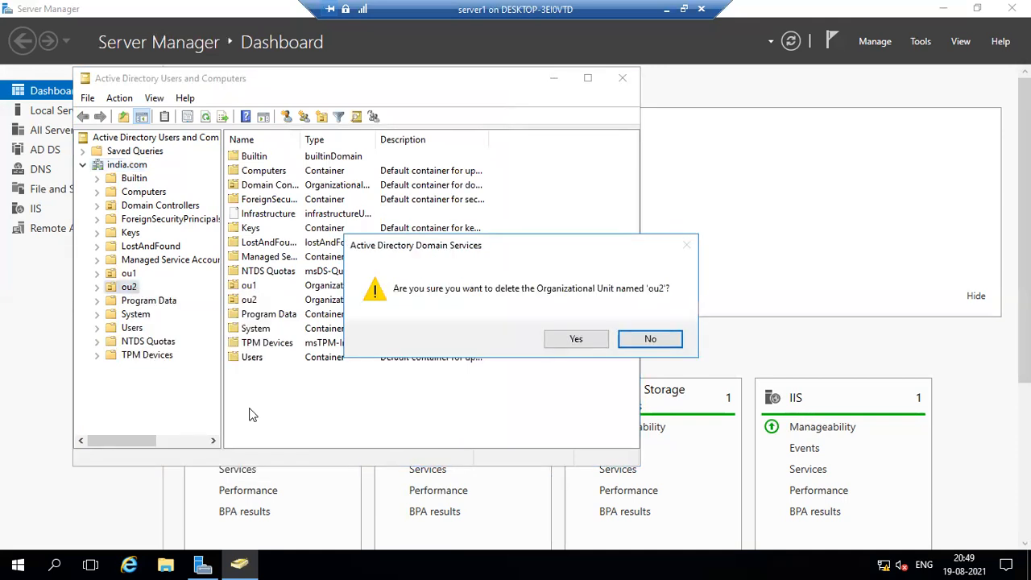
left_click(561, 339)
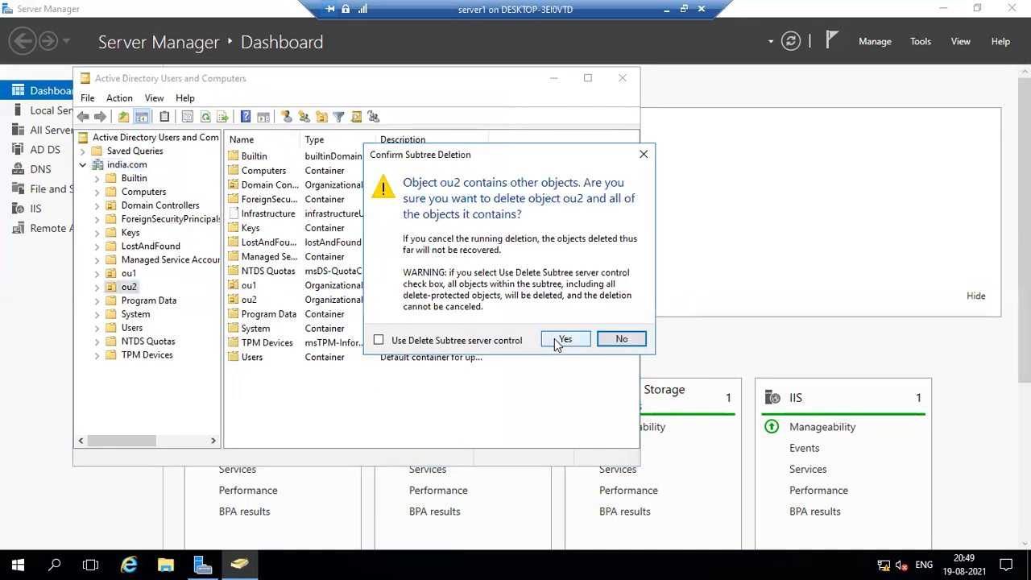
left_click(557, 340)
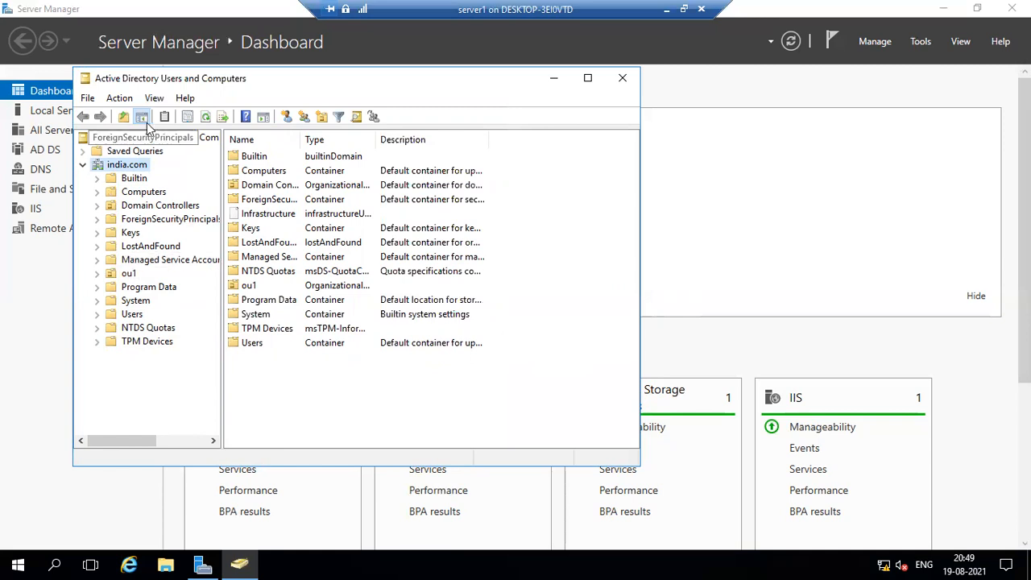
- Close and reopen Active Directory Users and Computers, and expand the india.com domain
left_click(623, 77)
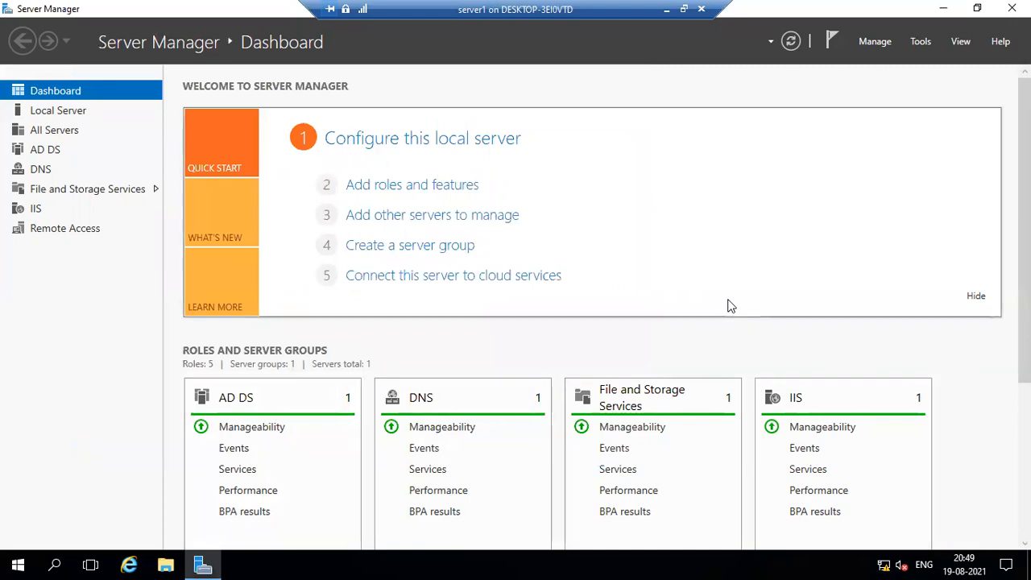
left_click(932, 41)
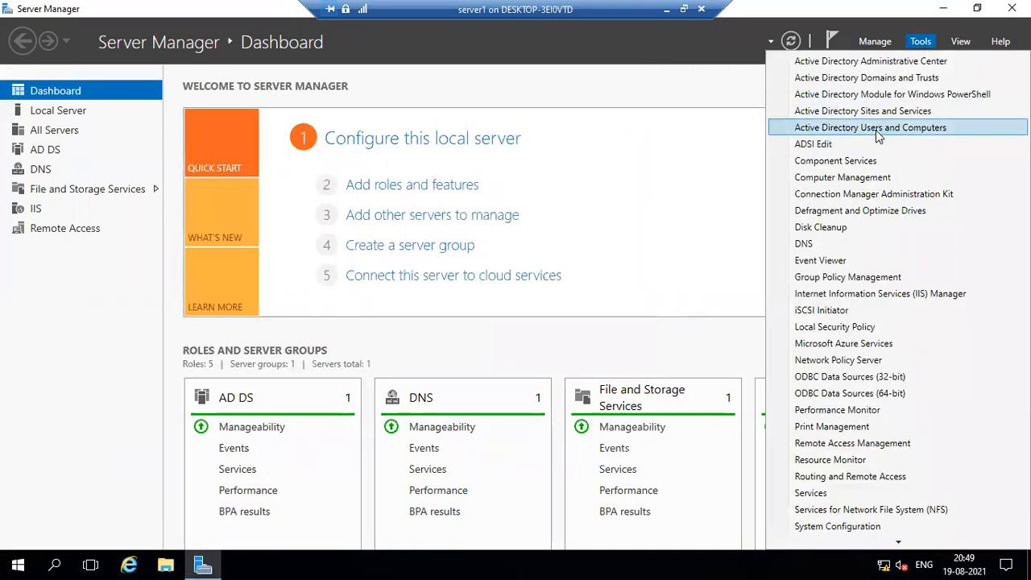
left_click(876, 130)
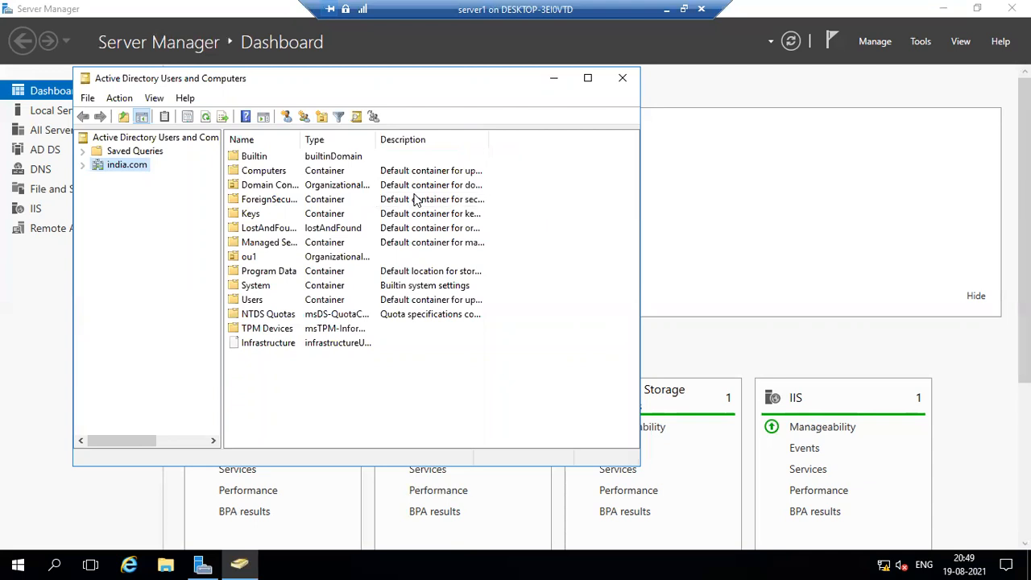
left_click(84, 165)
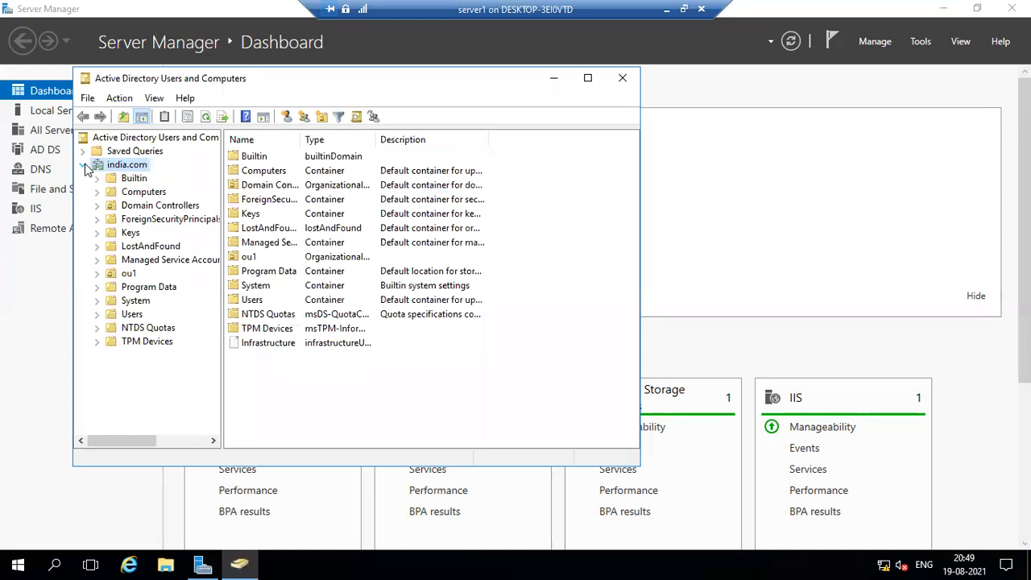
- Create an organizational unit named ou3 in india.com, protected from accidental deletion
right_click(135, 163)
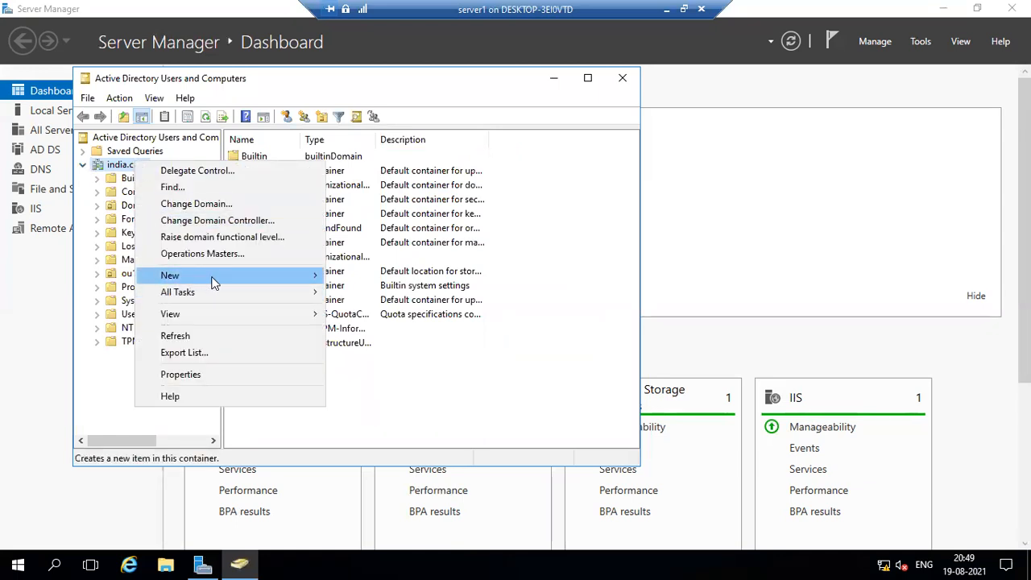
mouse_move(290, 277)
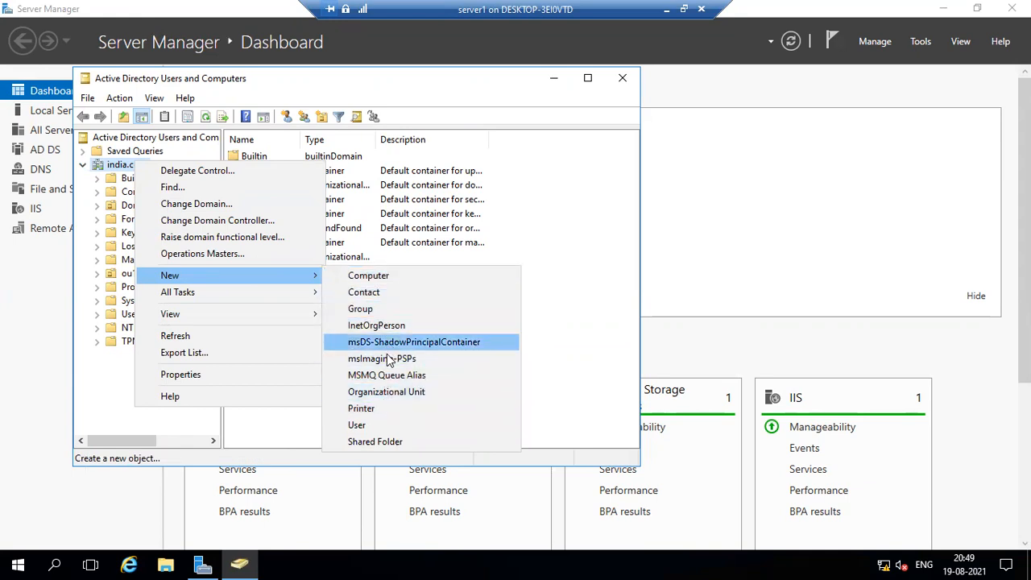
left_click(387, 392)
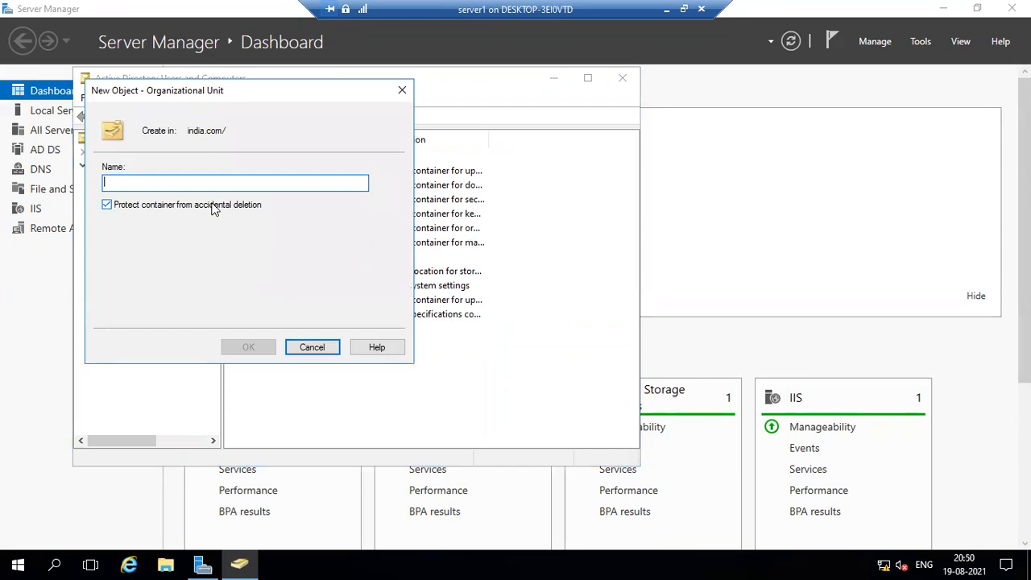
type("ou3")
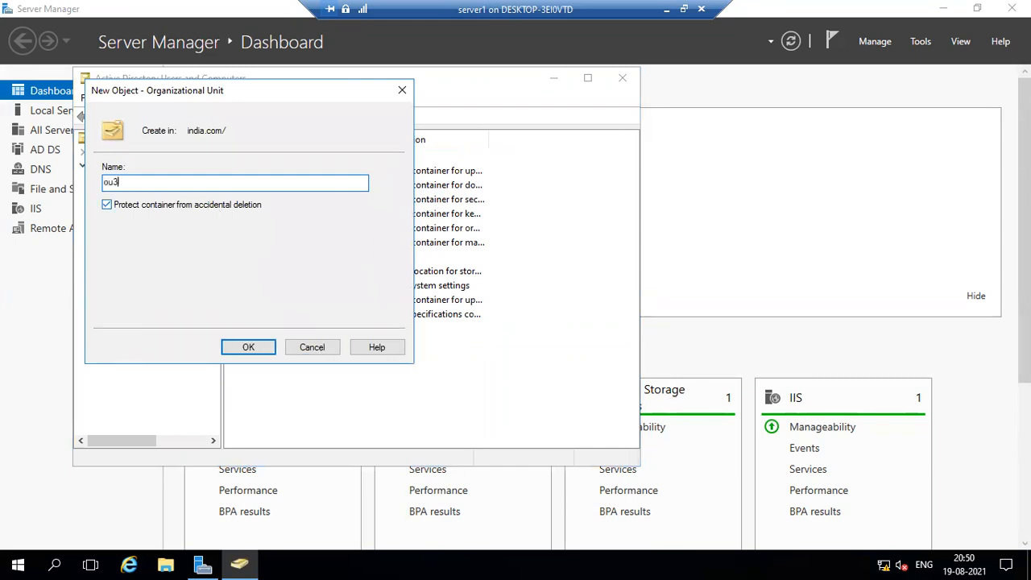
left_click(236, 341)
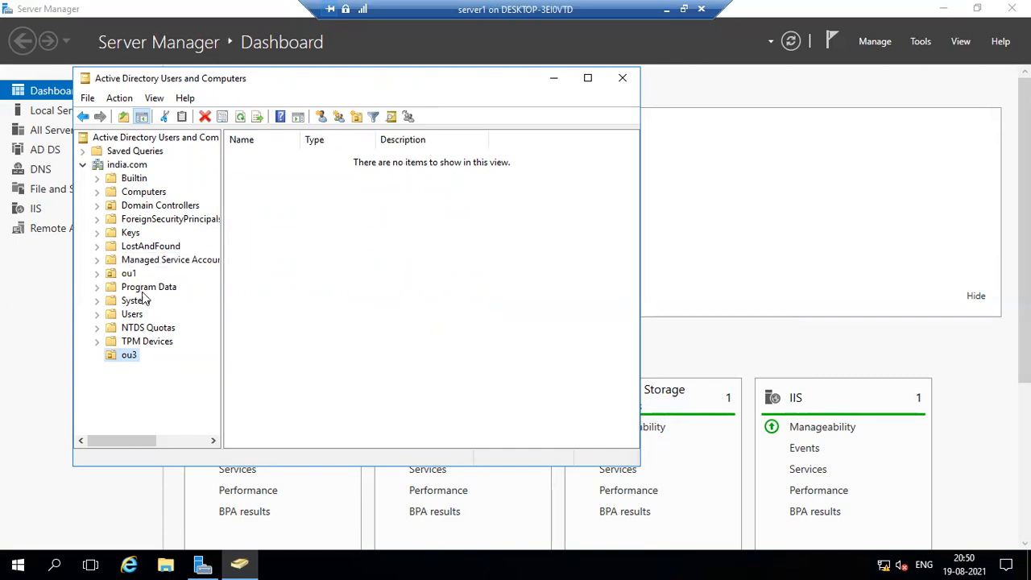
- Start a new user in ou3 with the first name R1 and the logon name R1, and continue to the password settings
right_click(130, 360)
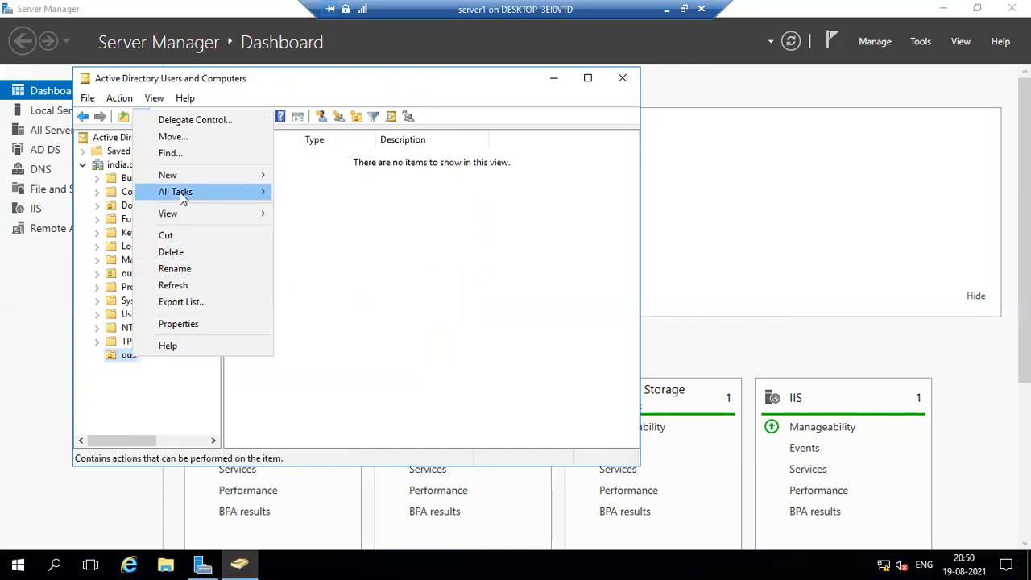
mouse_move(184, 178)
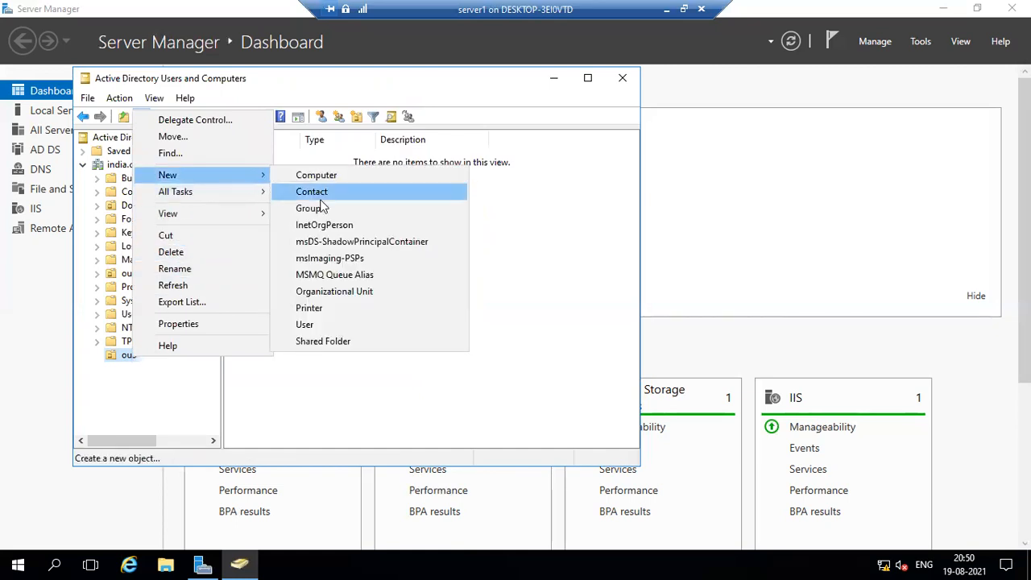
left_click(376, 325)
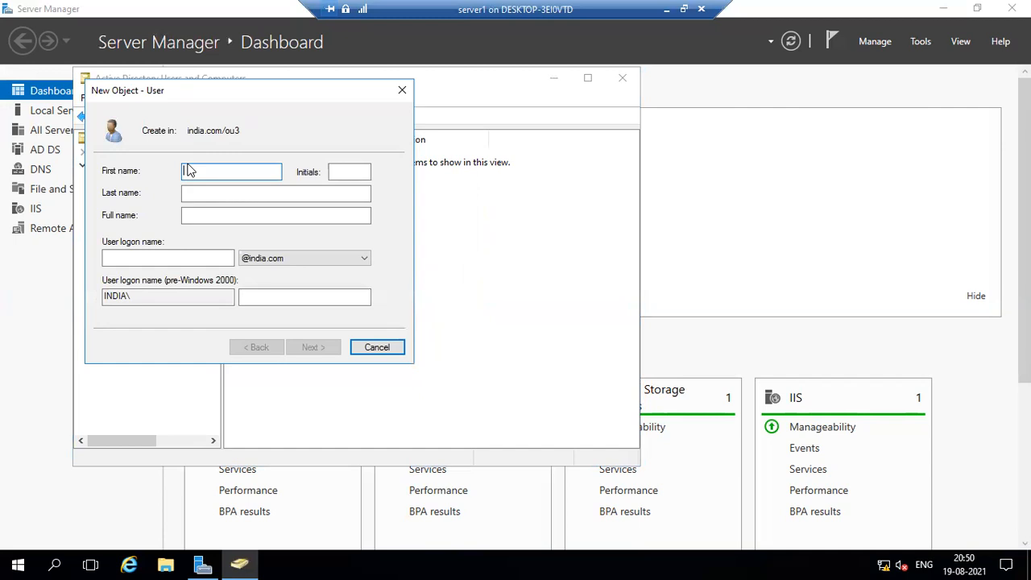
type("r1")
key("BackSpace")
key("BackSpace")
type("R1")
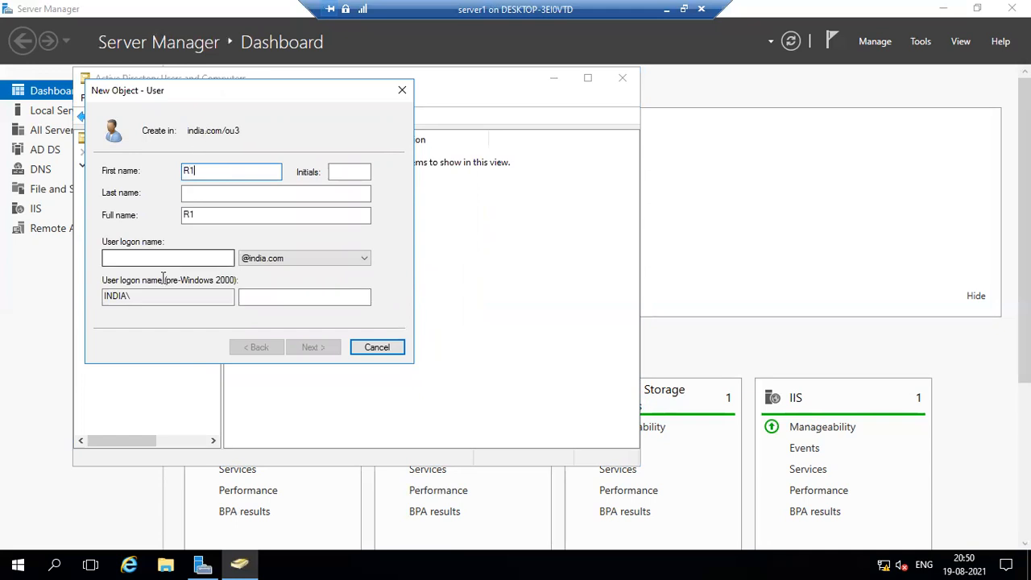
left_click(136, 263)
type("R1")
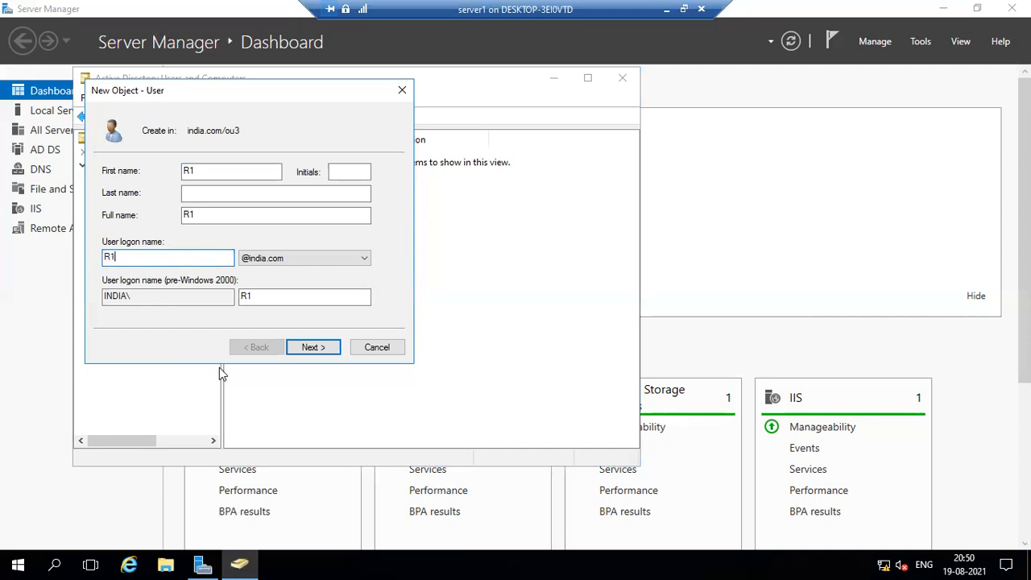
left_click(313, 349)
- Waive R1's password change at next logon, prevent R1 from changing the password, and set it to never expire
left_click(107, 220)
left_click(107, 239)
left_click(106, 257)
- Enter and confirm the account password for R1, and finish creating the user in ou3
left_click(230, 169)
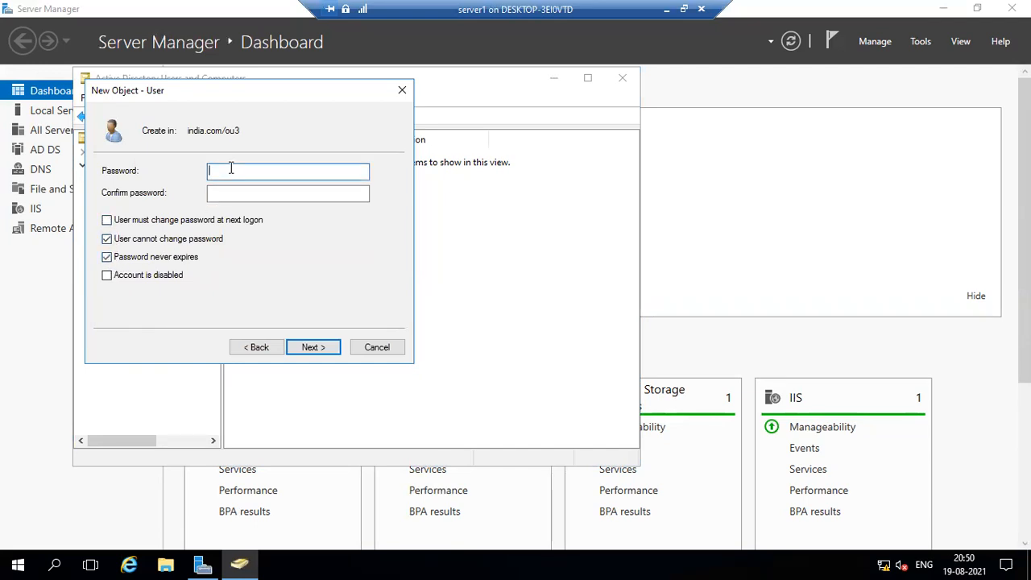
type("••••••••")
key("Tab")
type("••••••")
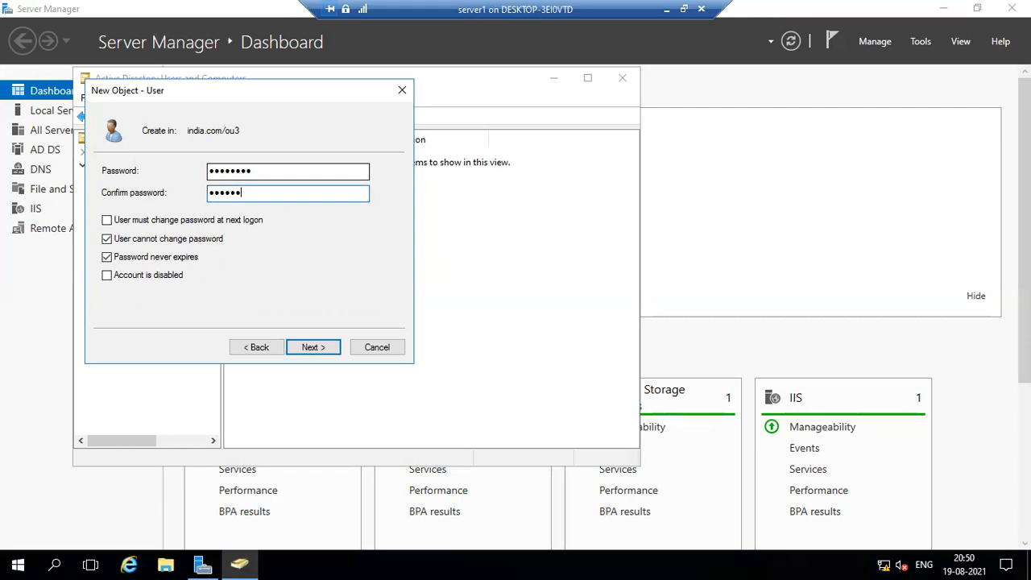
type("••")
left_click(298, 348)
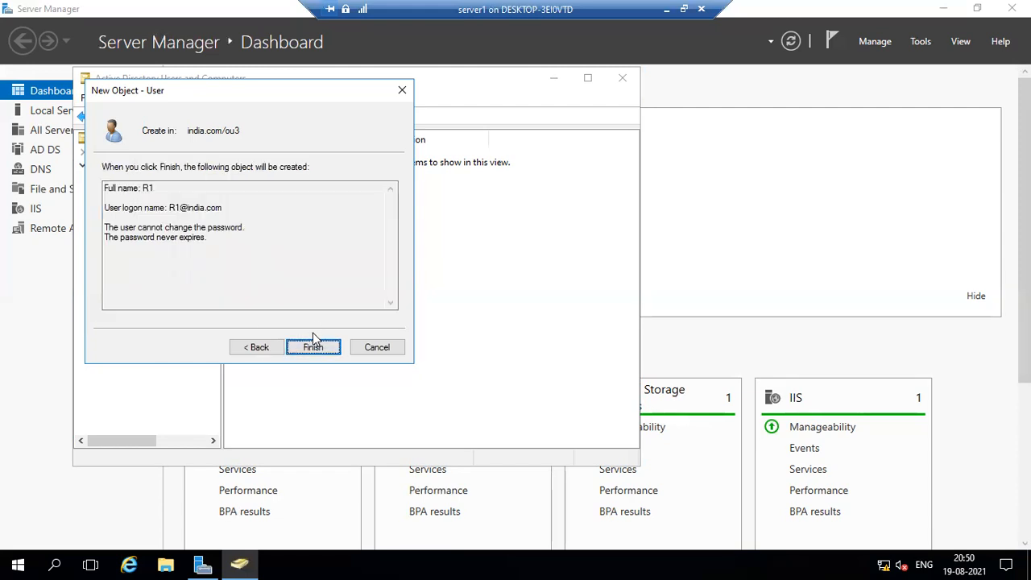
left_click(314, 347)
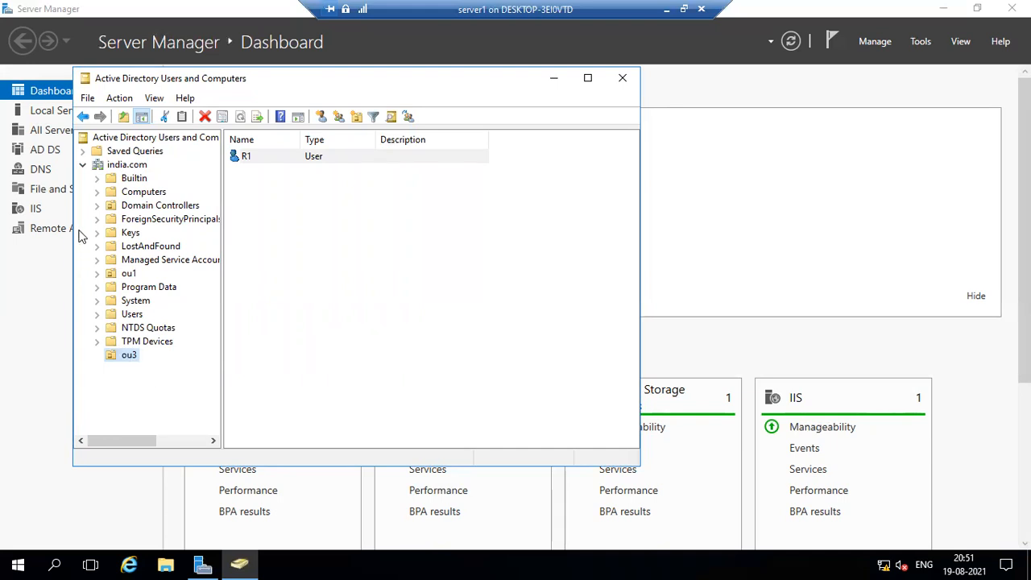
- Move the existing personal user account from the Users container into ou3, and open ou3 to check its members
right_click(128, 315)
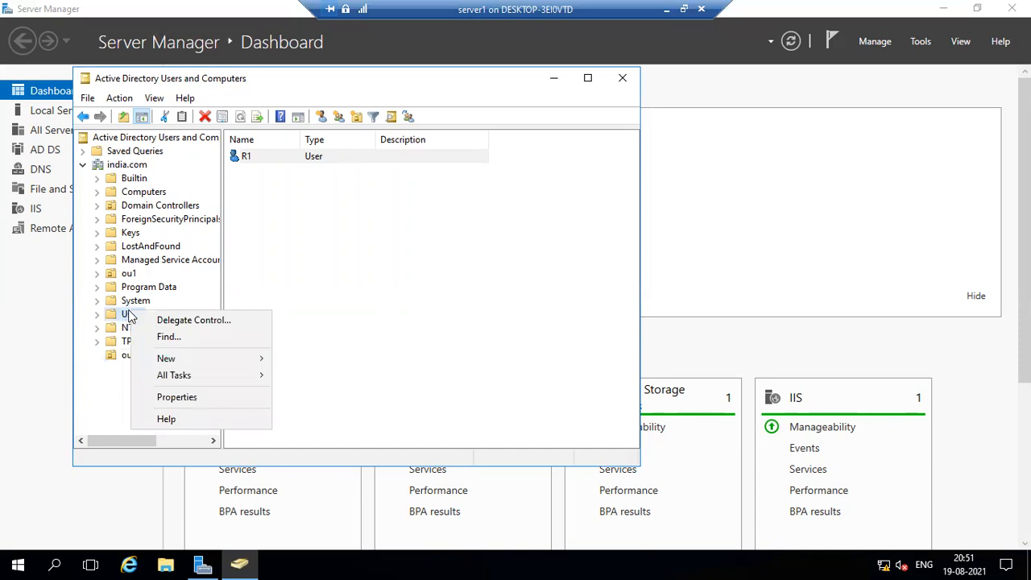
left_click(129, 314)
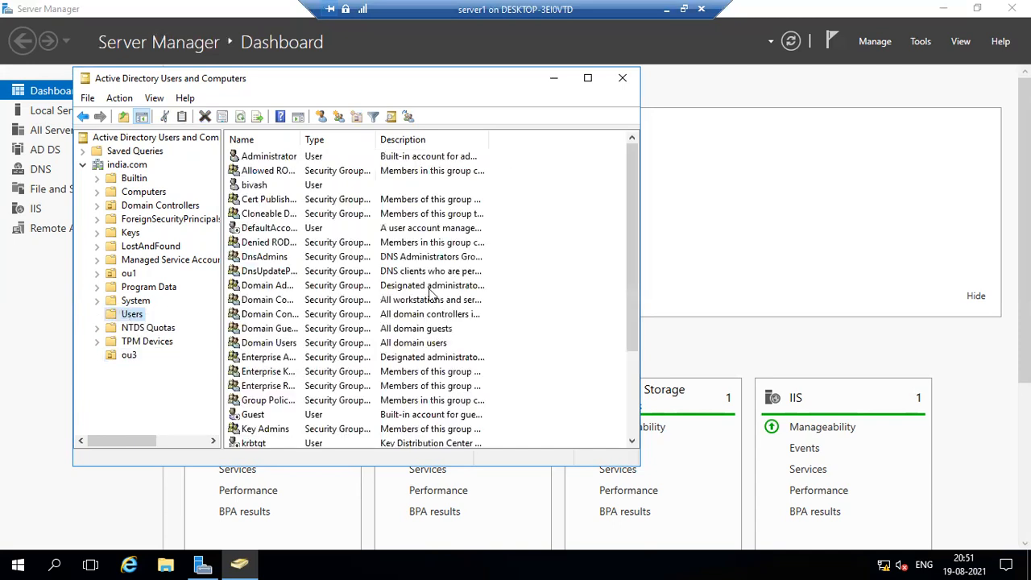
left_click(274, 185)
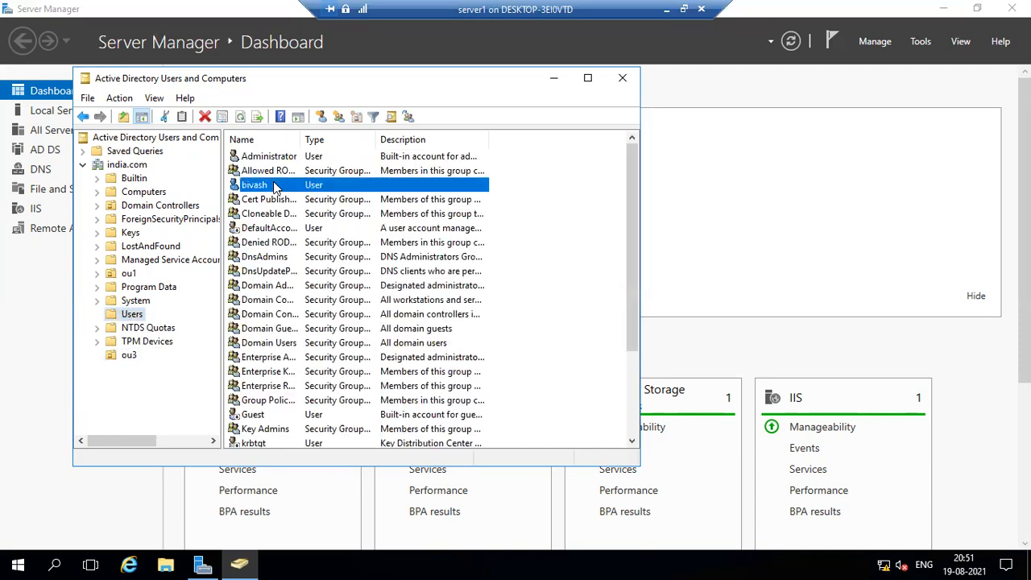
right_click(274, 186)
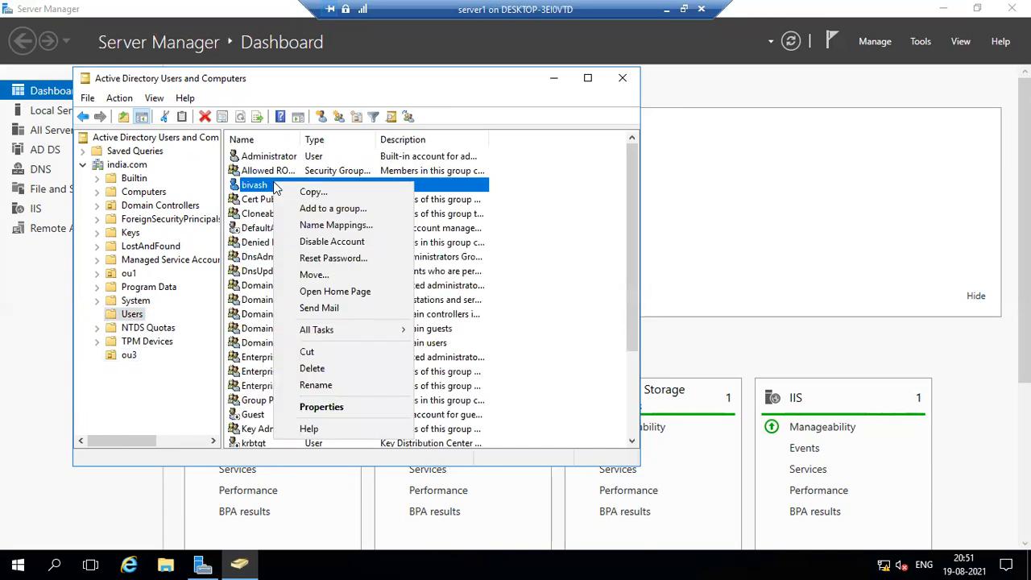
left_click(311, 277)
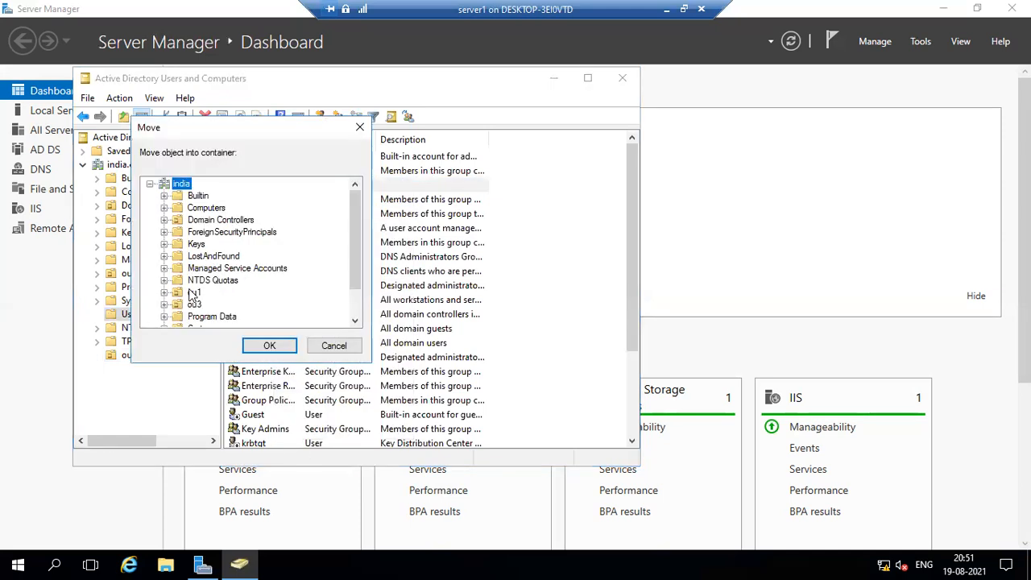
scroll(191, 294, "down", 1)
left_click(194, 270)
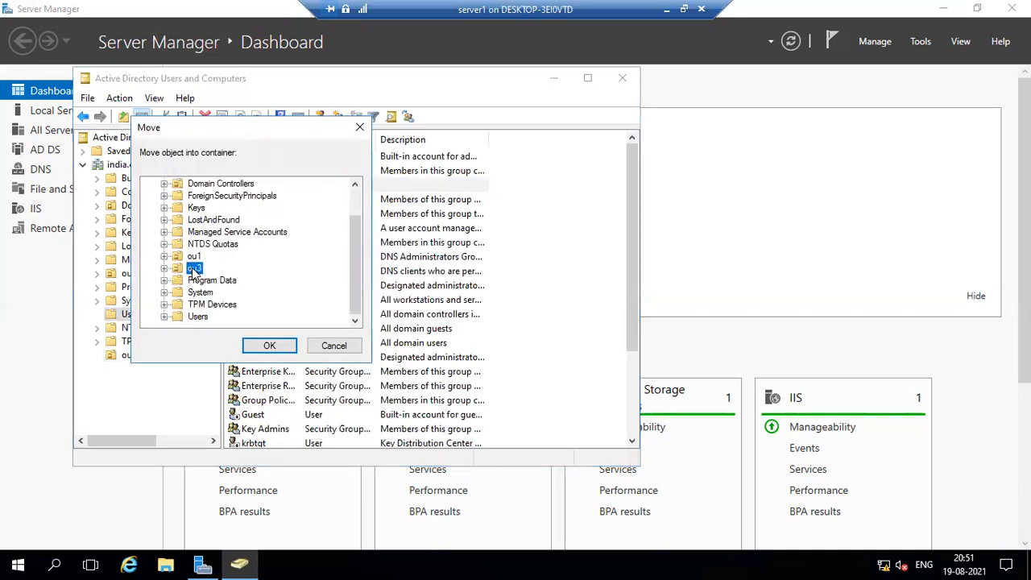
left_click(259, 345)
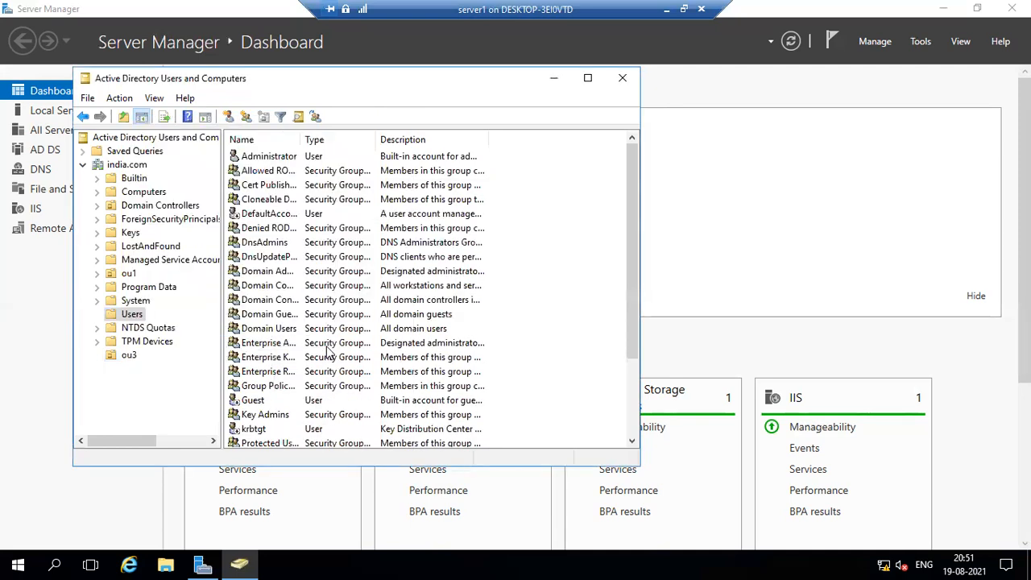
left_click(127, 356)
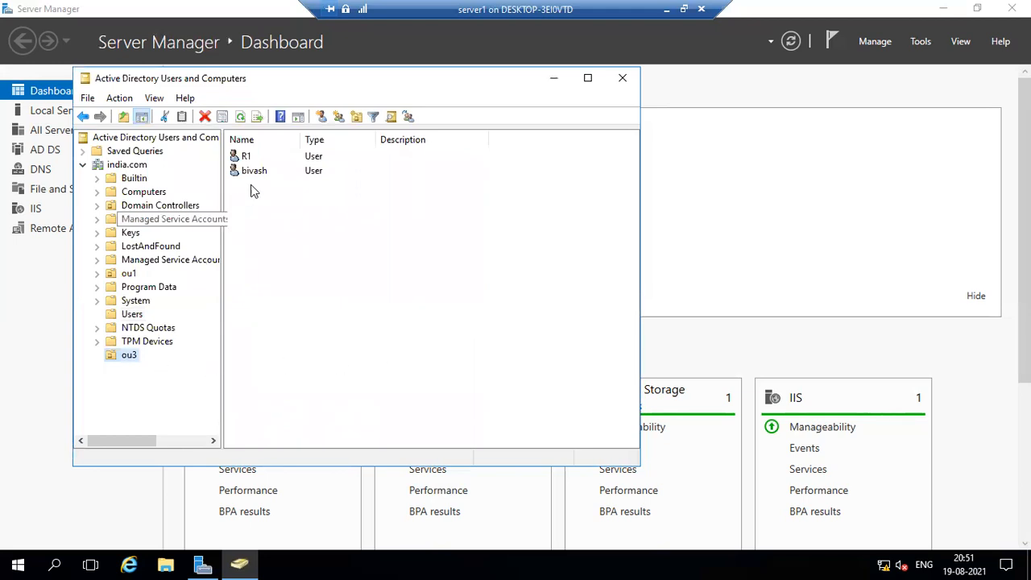
- Delete the user R1 from ou3 and refresh the list
left_click(271, 161)
right_click(272, 161)
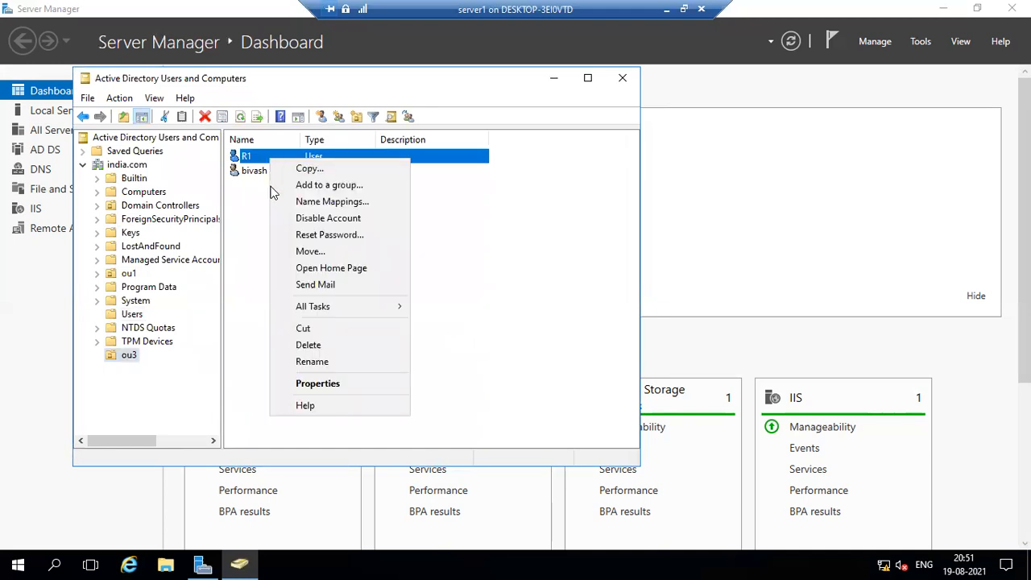
left_click(298, 346)
left_click(534, 341)
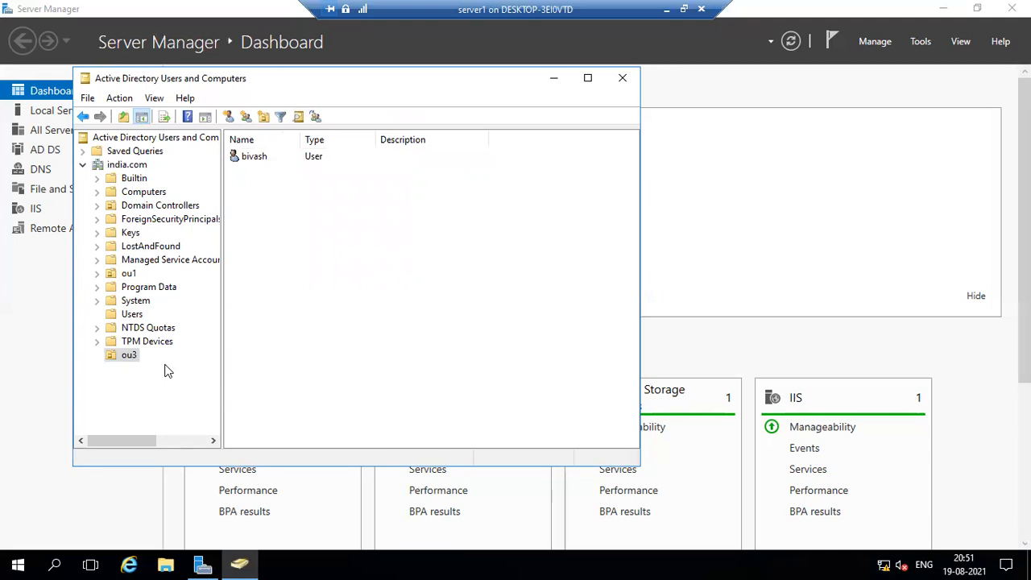
key("F5")
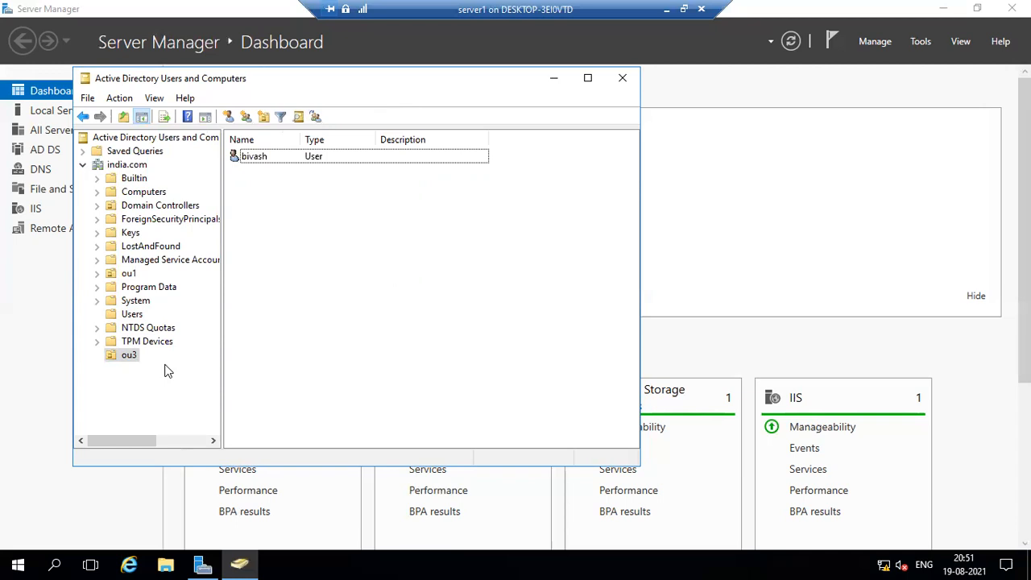
- Turn the Advanced Features view off and on again
right_click(120, 359)
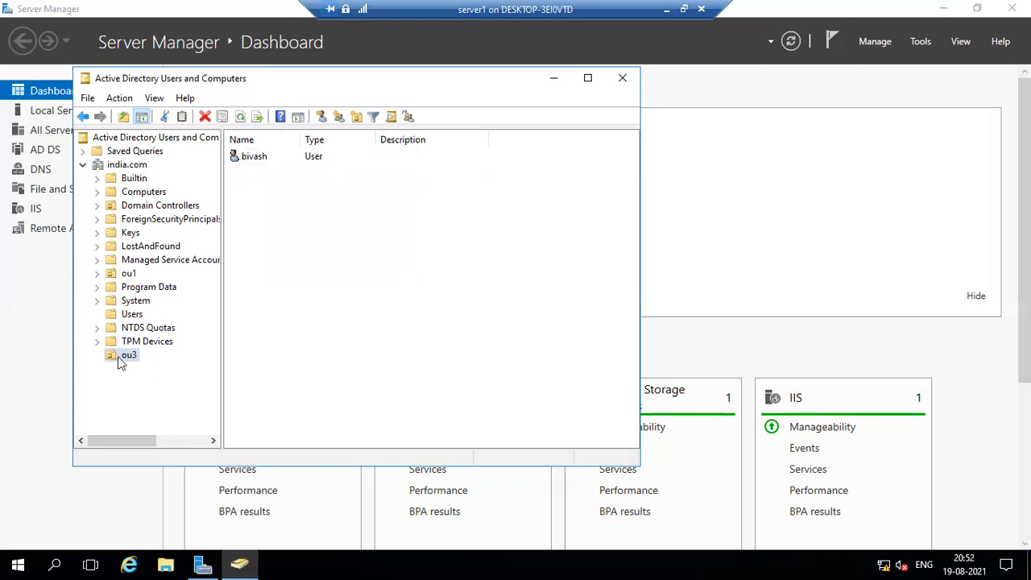
left_click(355, 305)
left_click(157, 98)
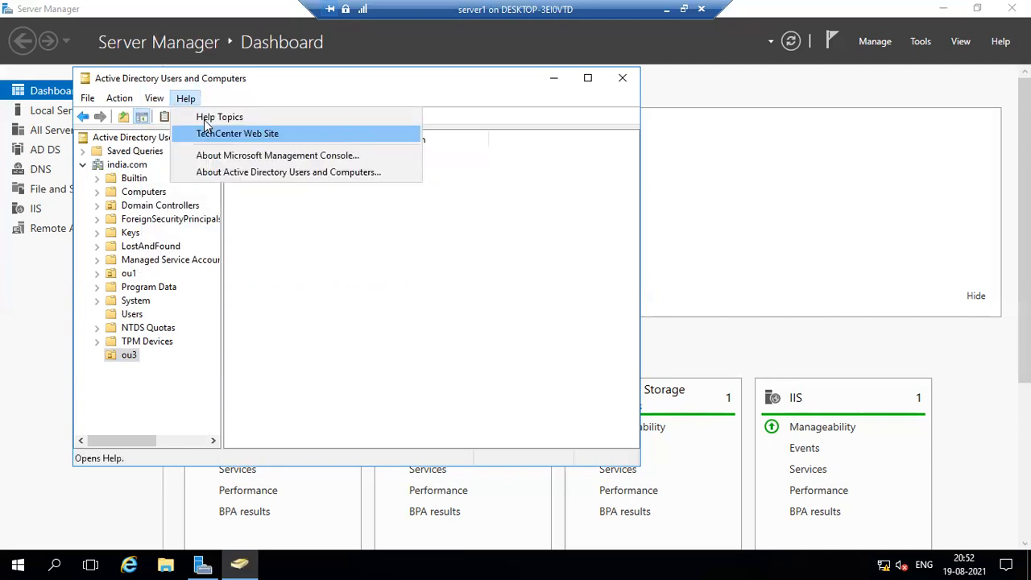
left_click(196, 227)
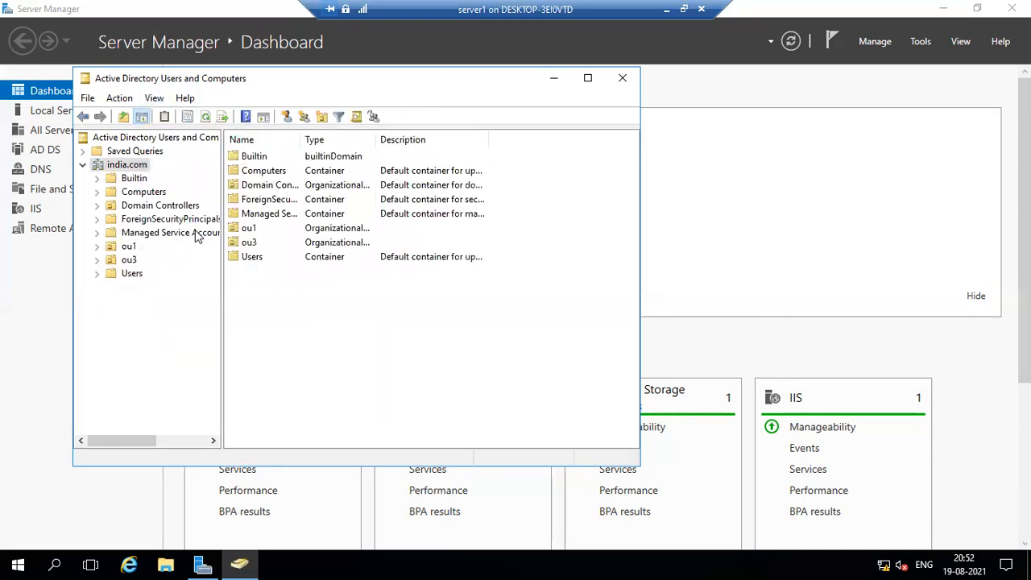
key("alt+v")
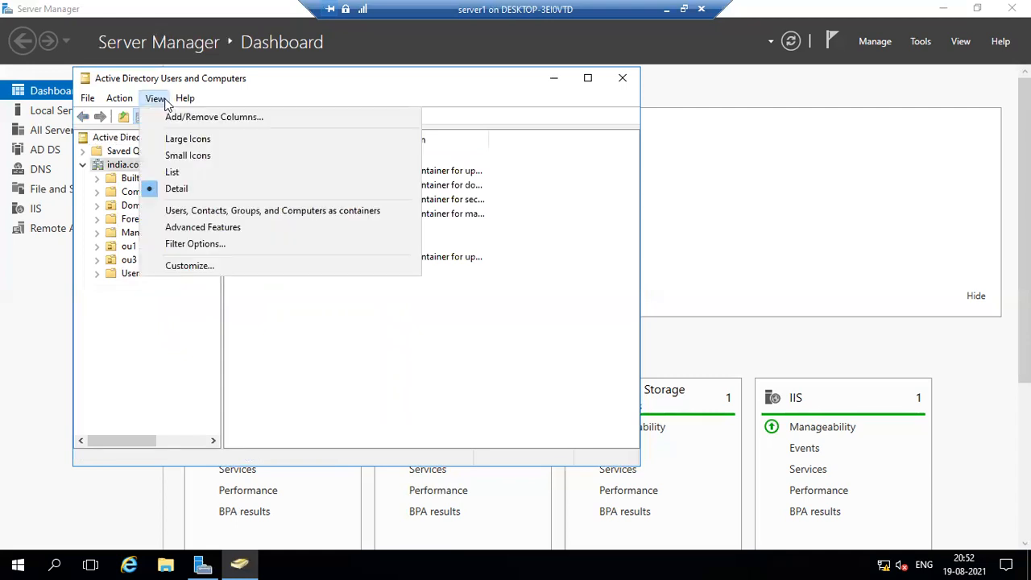
left_click(194, 231)
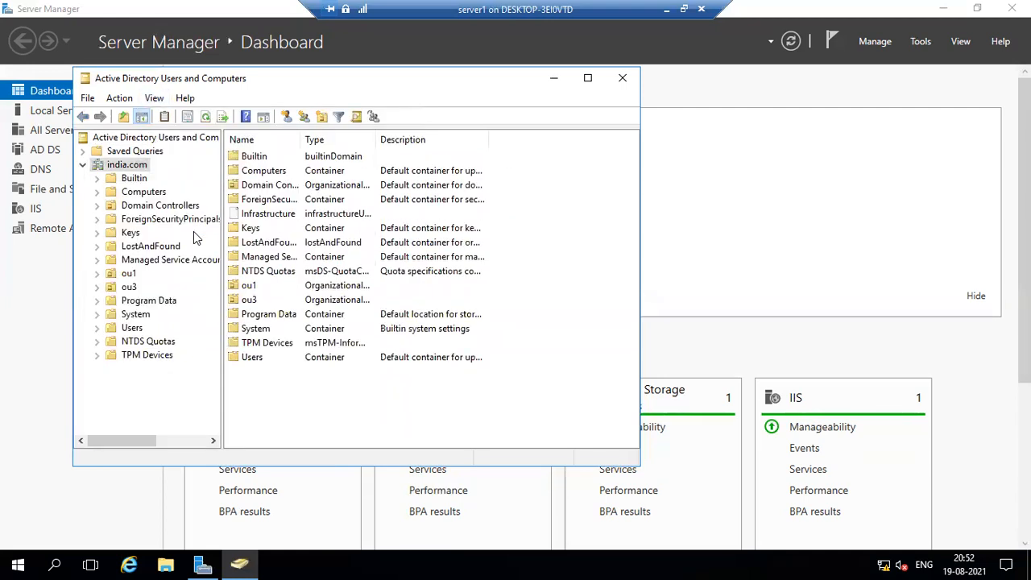
- Remove the accidental deletion protection from ou3 in its object properties and apply the change
right_click(276, 301)
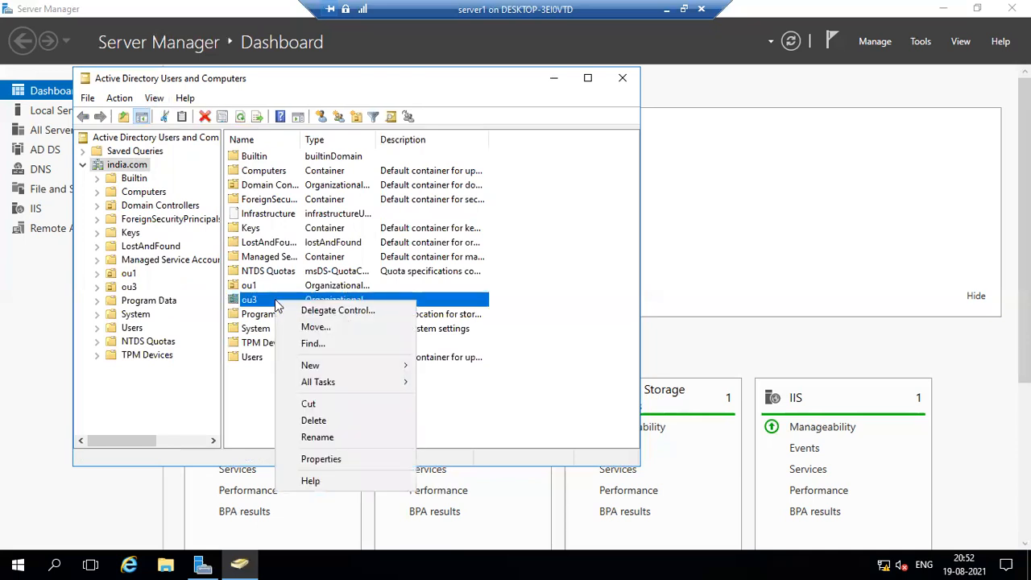
left_click(310, 459)
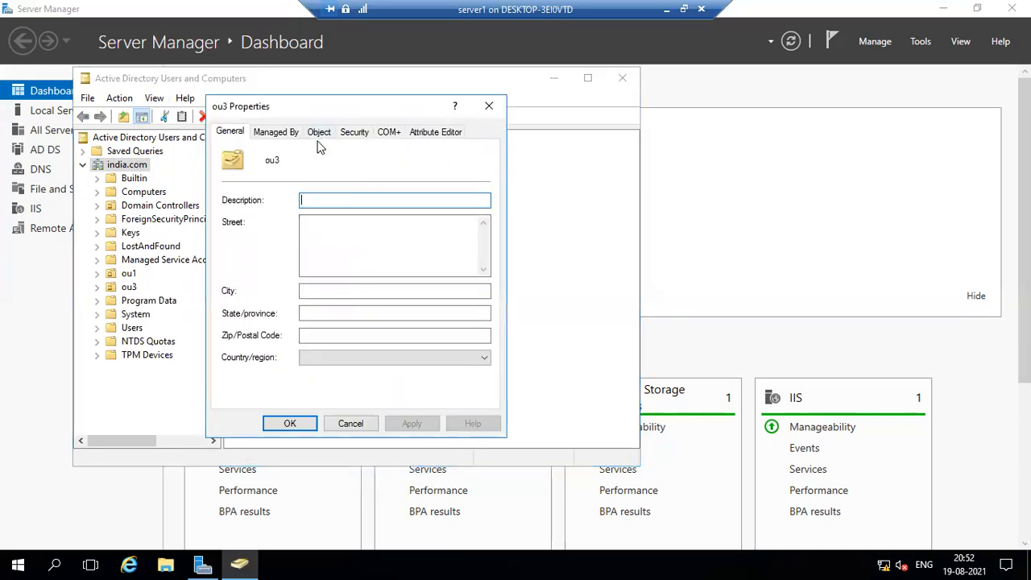
left_click(319, 132)
left_click(226, 316)
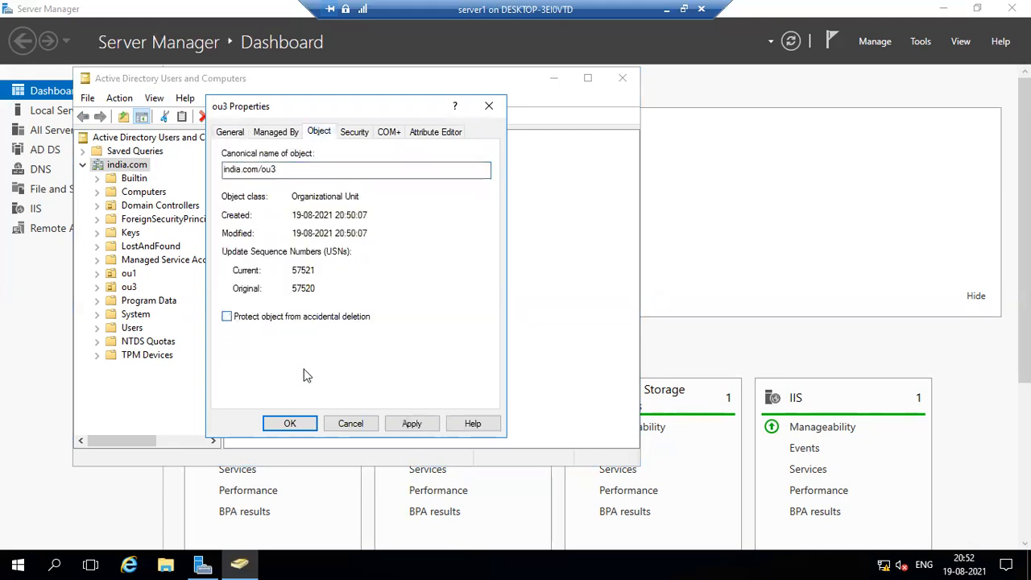
left_click(409, 423)
left_click(290, 423)
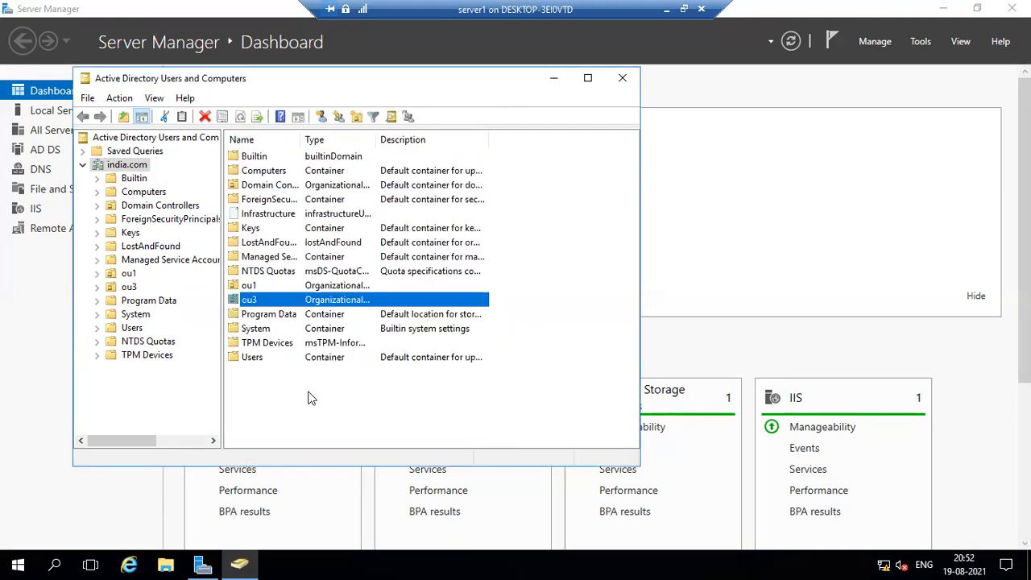
right_click(273, 305)
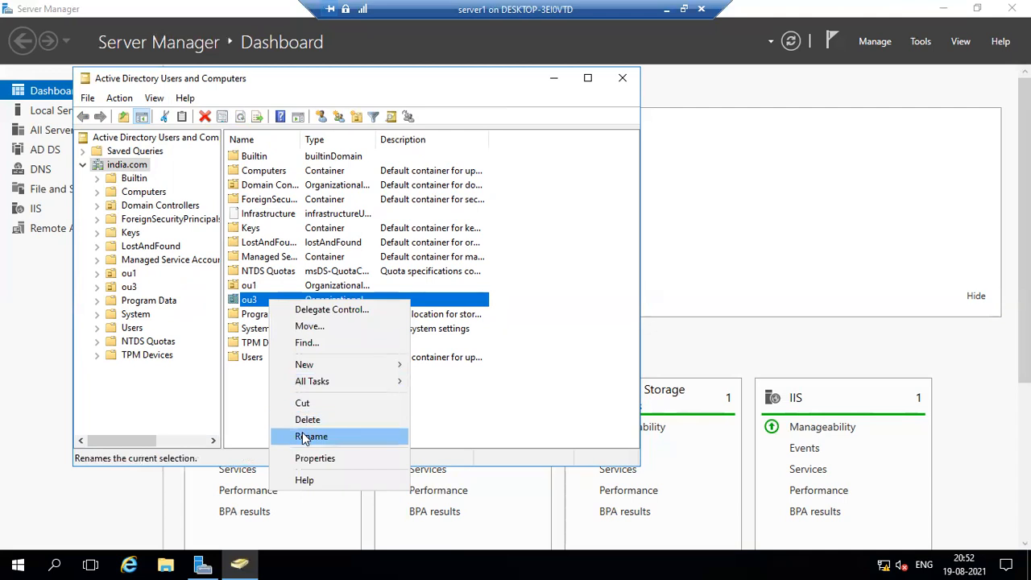
left_click(506, 397)
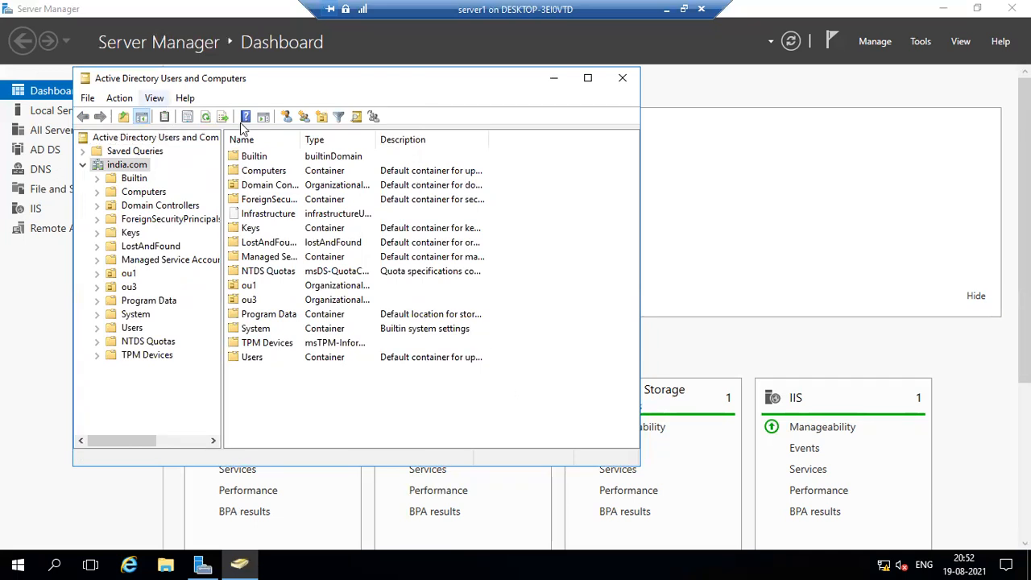
- Protect ou3 from accidental deletion in its object properties and apply the change
right_click(271, 306)
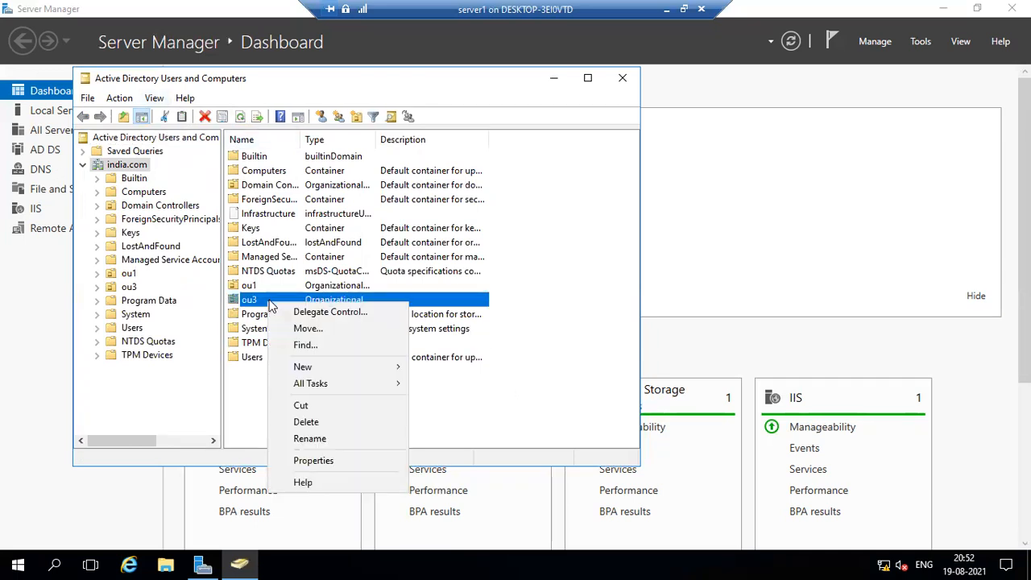
left_click(310, 461)
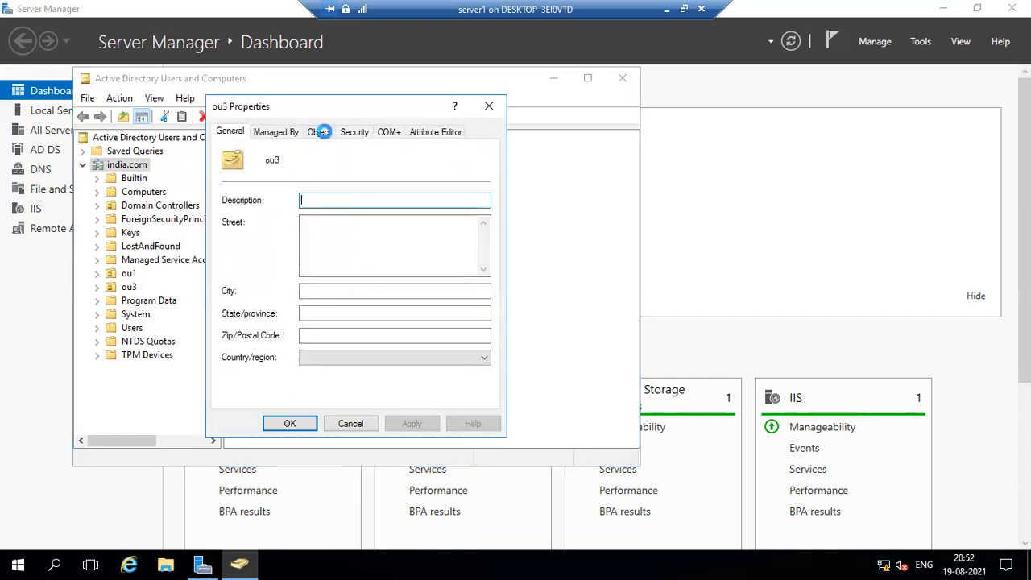
left_click(319, 132)
left_click(226, 316)
left_click(407, 424)
left_click(299, 424)
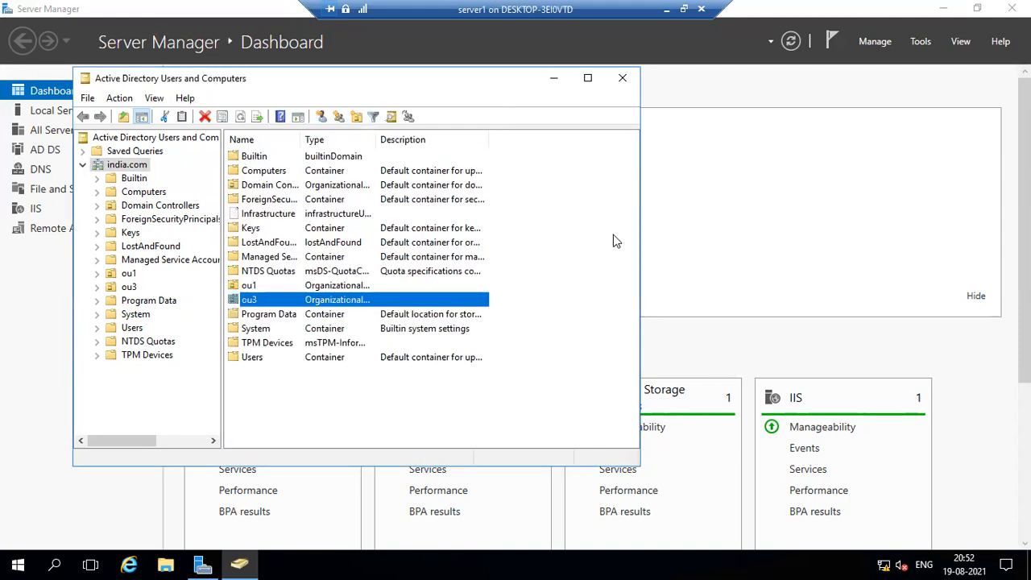
- Minimize the server1 session and set the host computer's speaker volume to 54
left_click(946, 8)
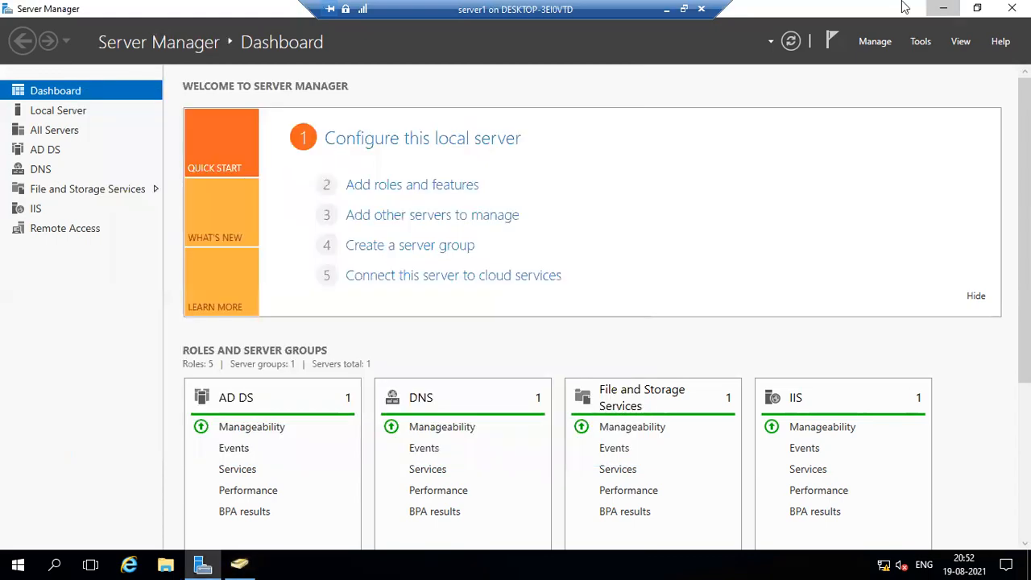
left_click(667, 9)
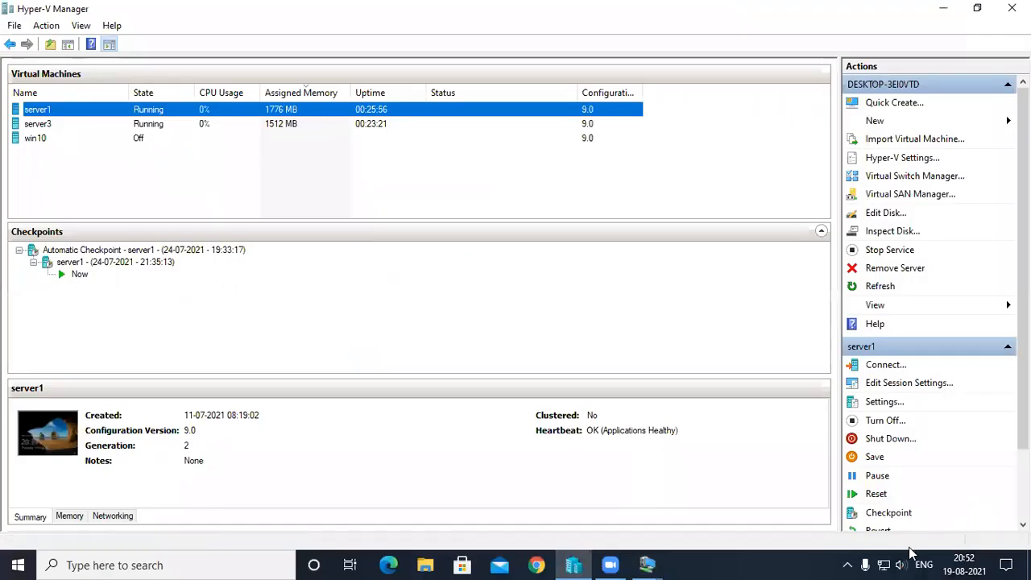
left_click(902, 564)
scroll(907, 564, "up", 14)
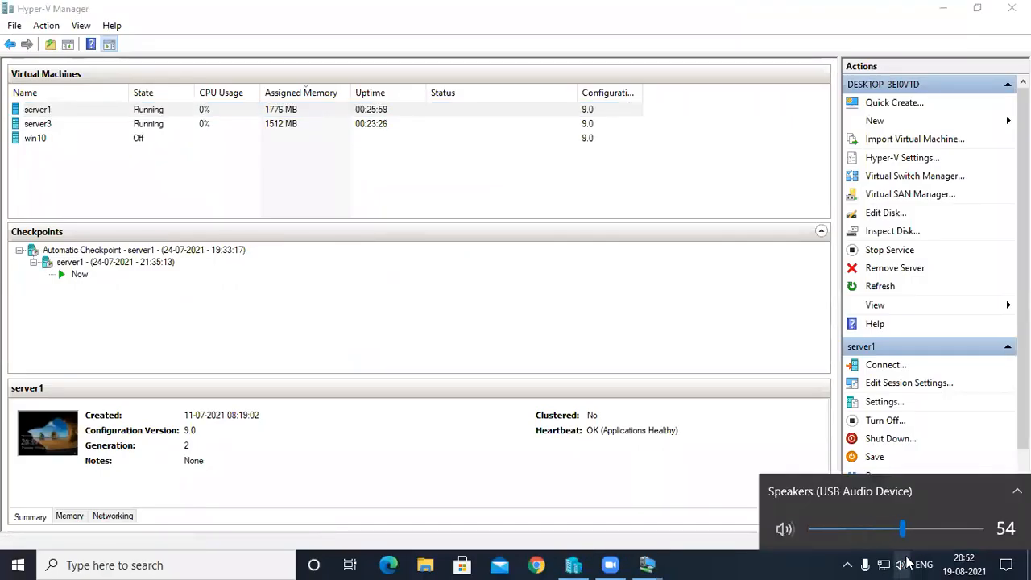
left_click(907, 563)
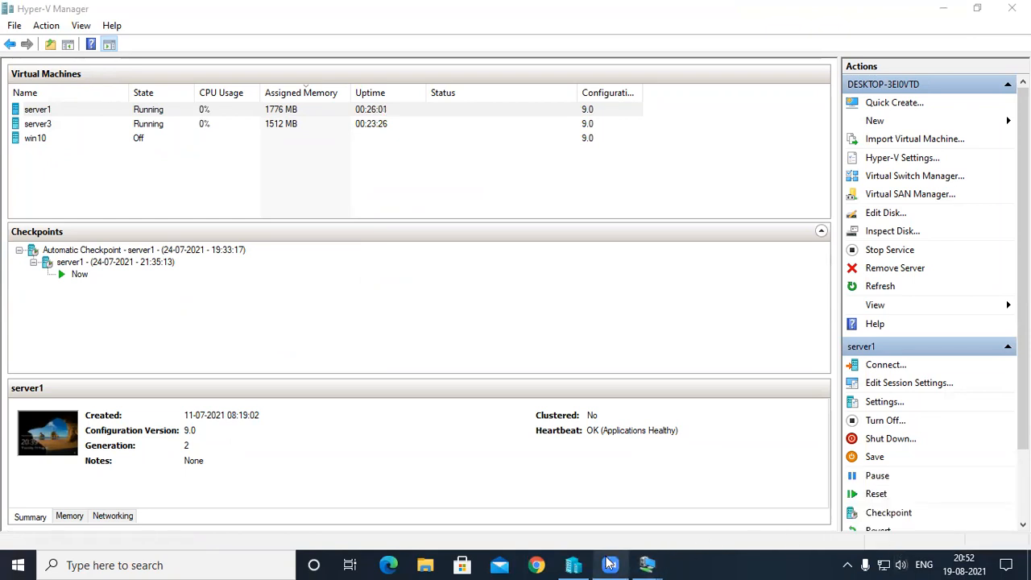
- Return to the server1 session, open Active Directory Administrative Center to view its overview, and minimize it
left_click(647, 564)
left_click(606, 516)
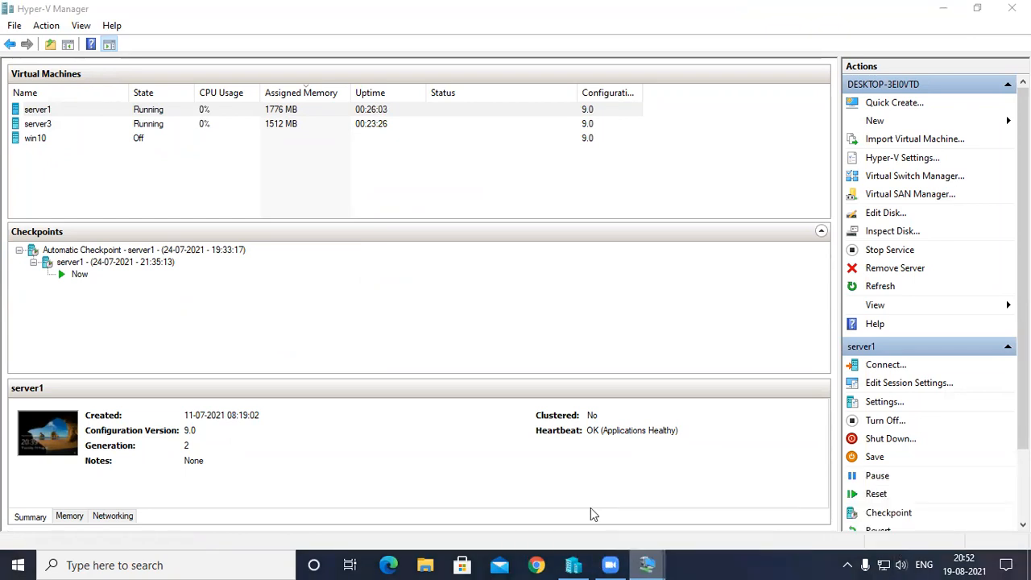
left_click(202, 564)
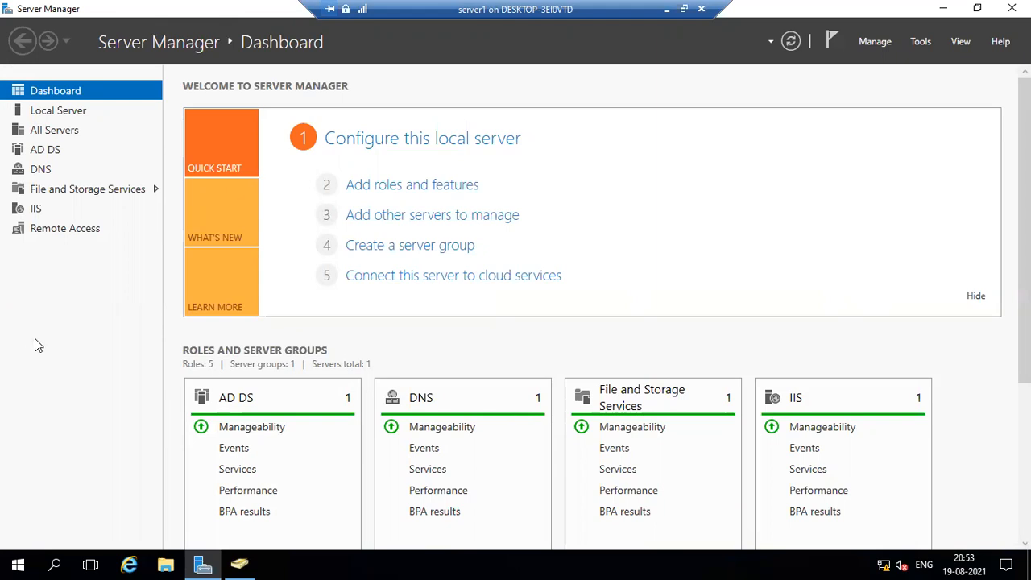
left_click(922, 44)
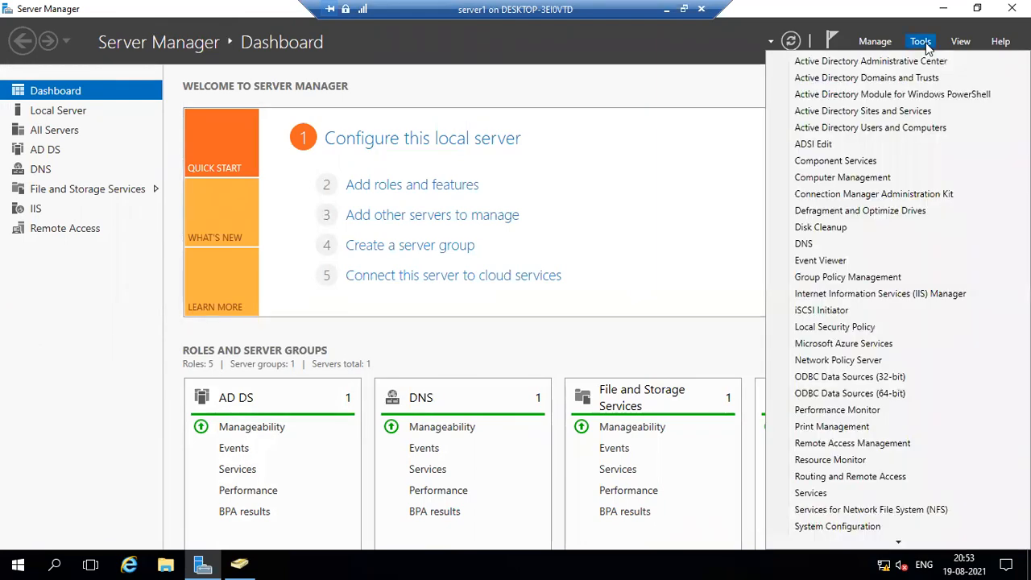
left_click(895, 62)
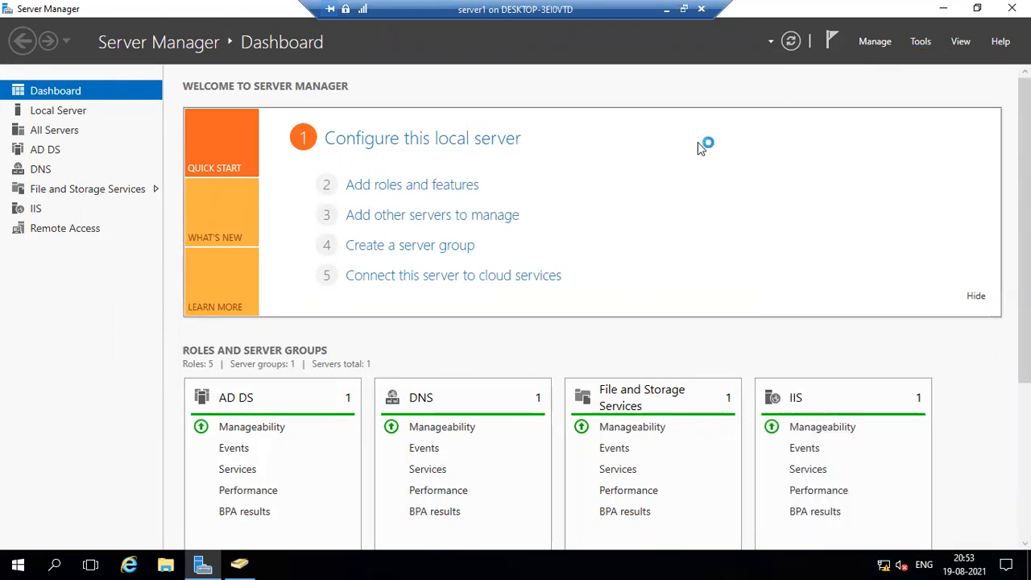
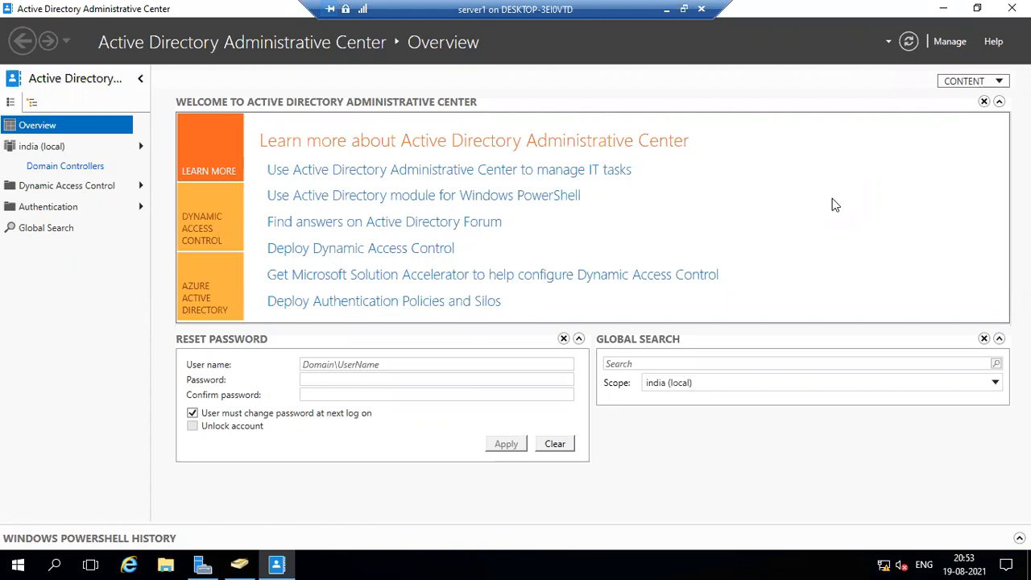
left_click(943, 8)
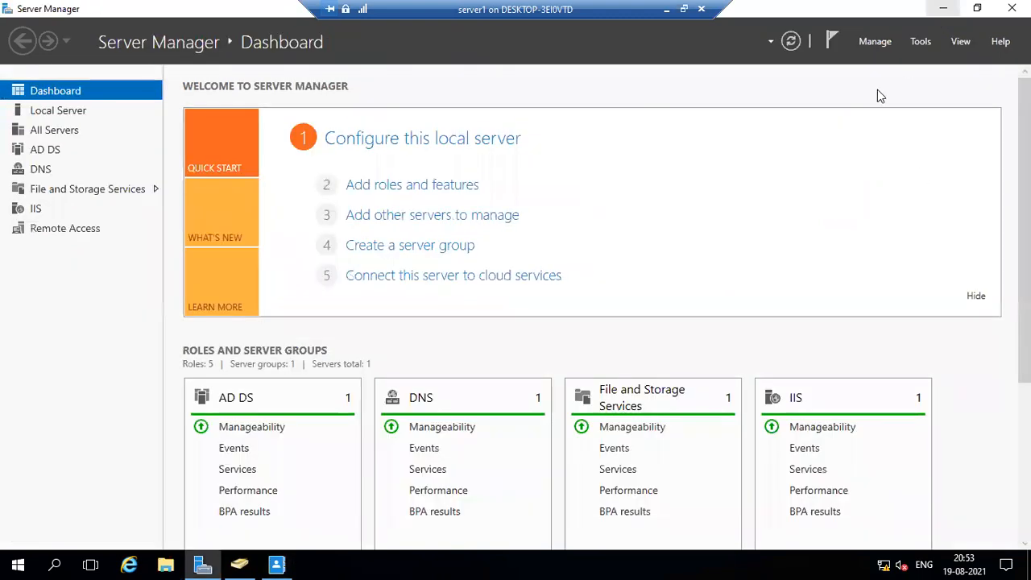
- Minimize Server Manager and move the Active Directory Users and Computers window aside to uncover the desktop files
left_click(943, 8)
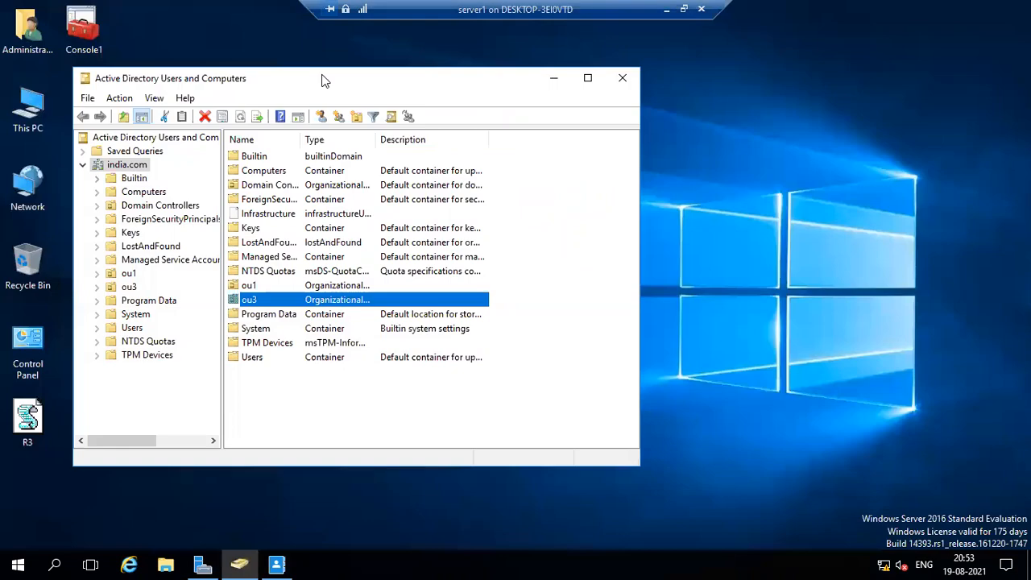
left_click_drag(596, 89, 893, 104)
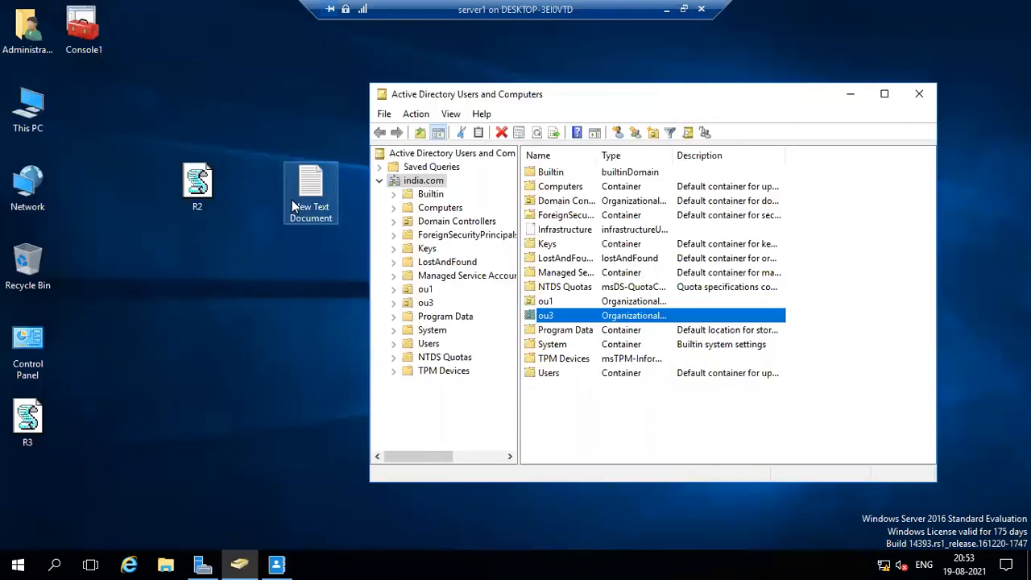
- Look through New Volume (E:) and its Shares folder in File Explorer, and minimize the window
left_click(167, 564)
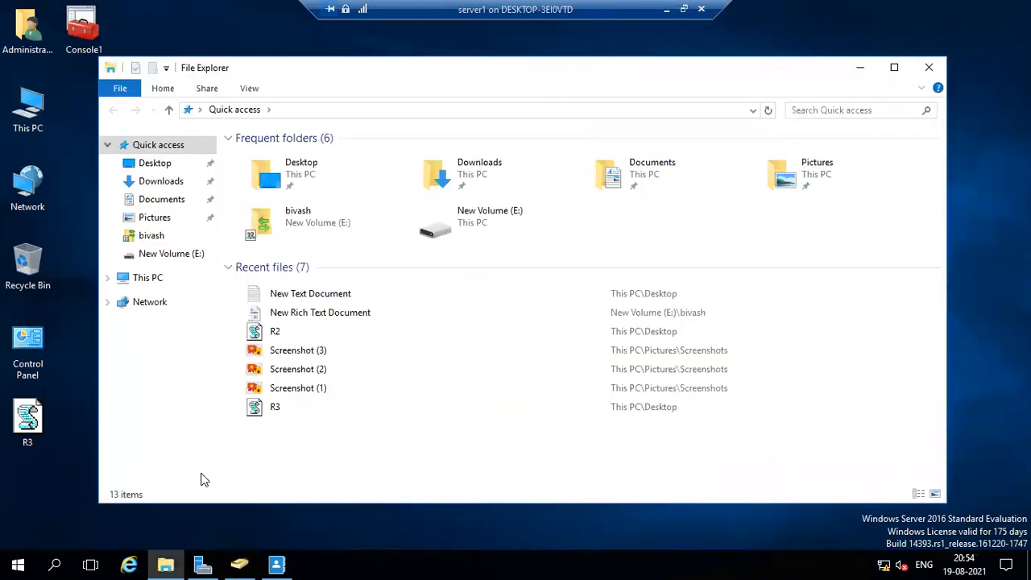
left_click(146, 278)
left_click(667, 292)
double_click(668, 292)
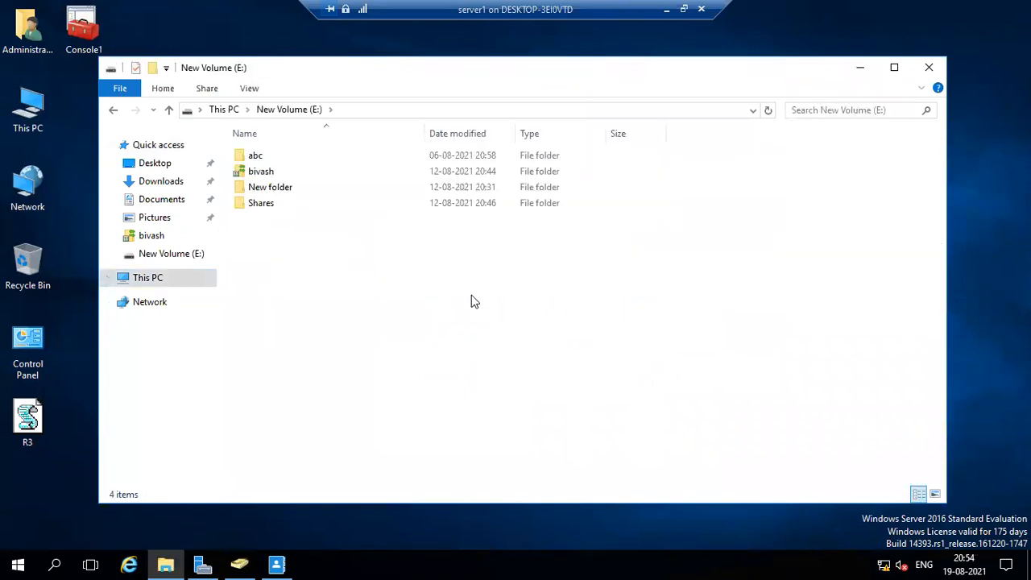
double_click(278, 203)
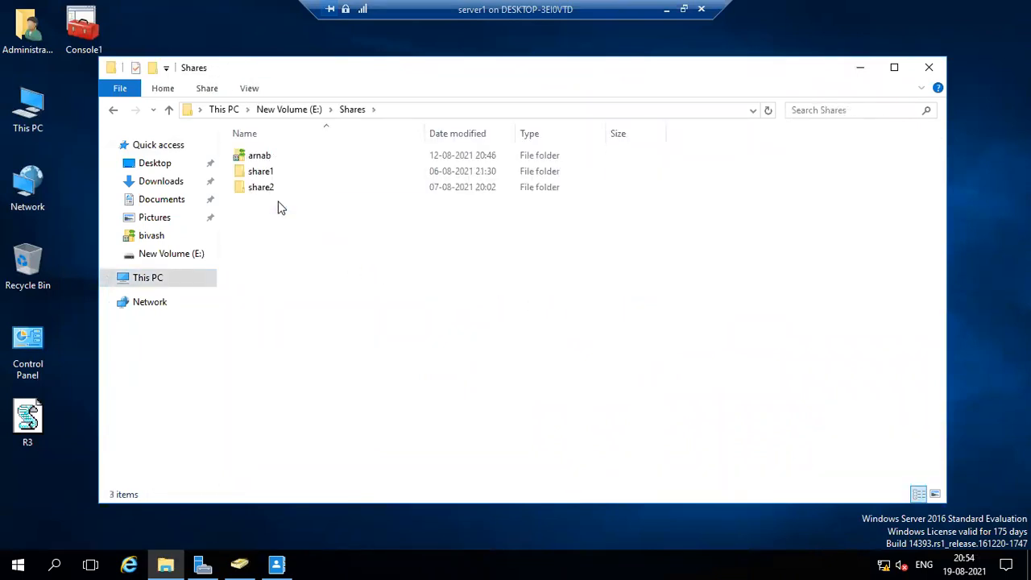
left_click(115, 111)
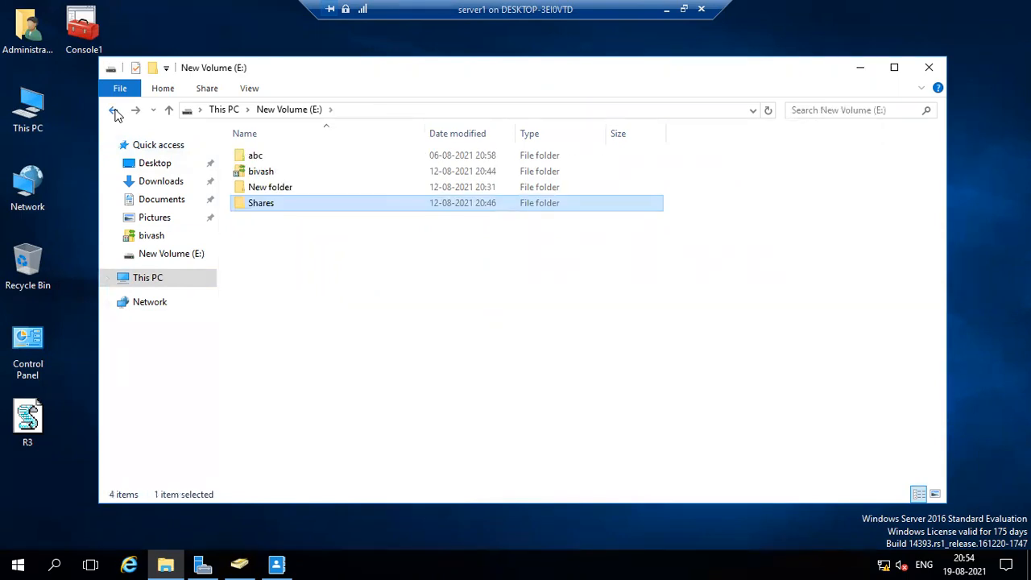
left_click(115, 111)
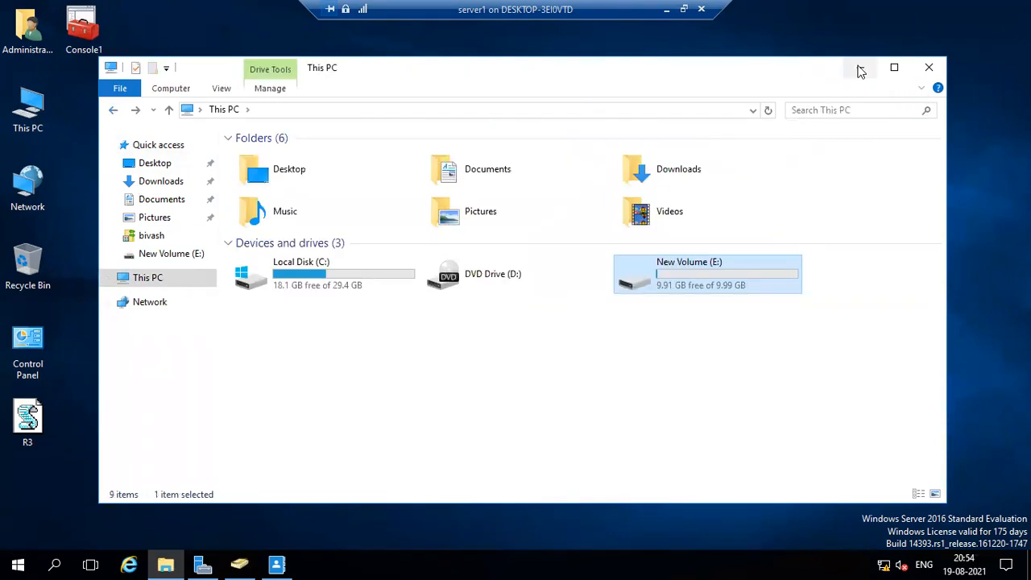
left_click(859, 70)
- Open New Text Document from the desktop and add the line "3. How to create GPO & link it with OU?"
double_click(323, 189)
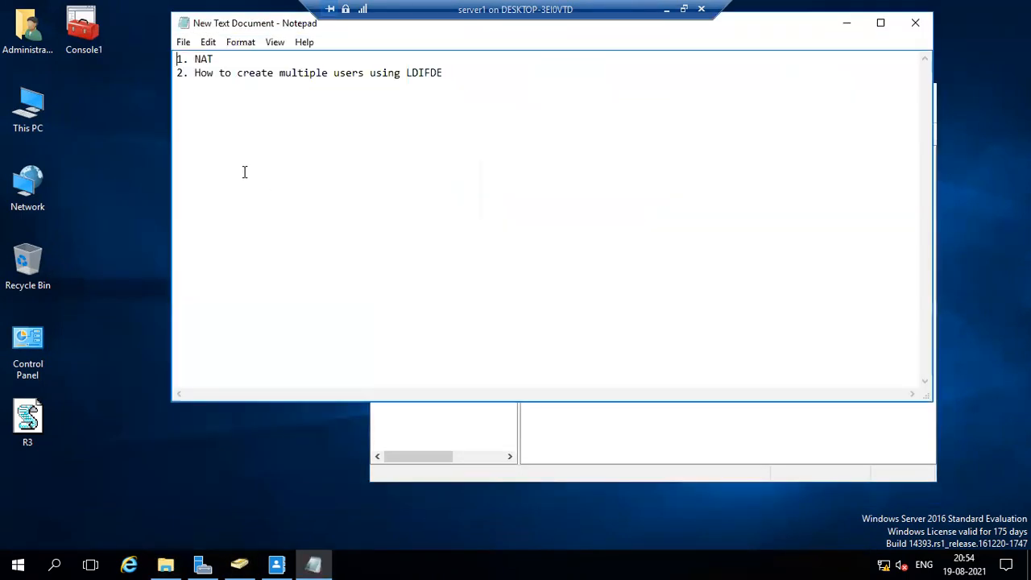
left_click(493, 80)
key("Return")
type("3. How to create GPO ")
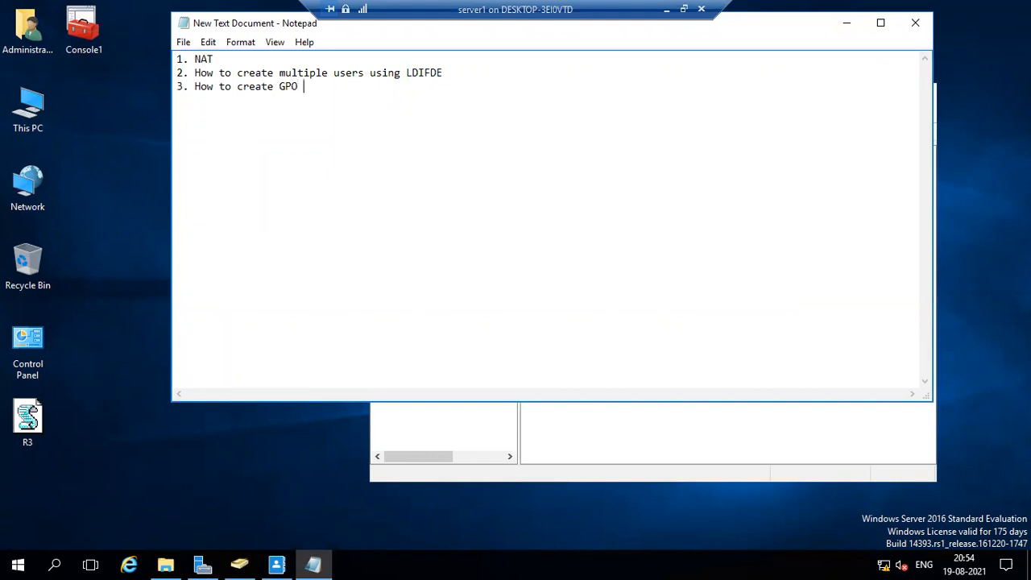
type("& link it with OU/")
key("BackSpace")
type("?")
- Save the text document under the new name Dought on the desktop
left_click(184, 42)
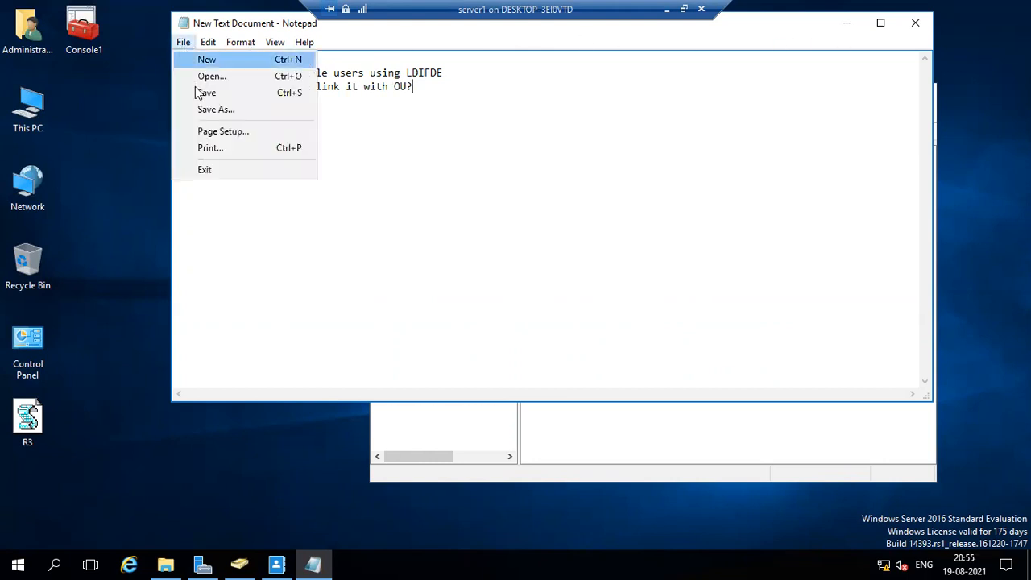
left_click(211, 110)
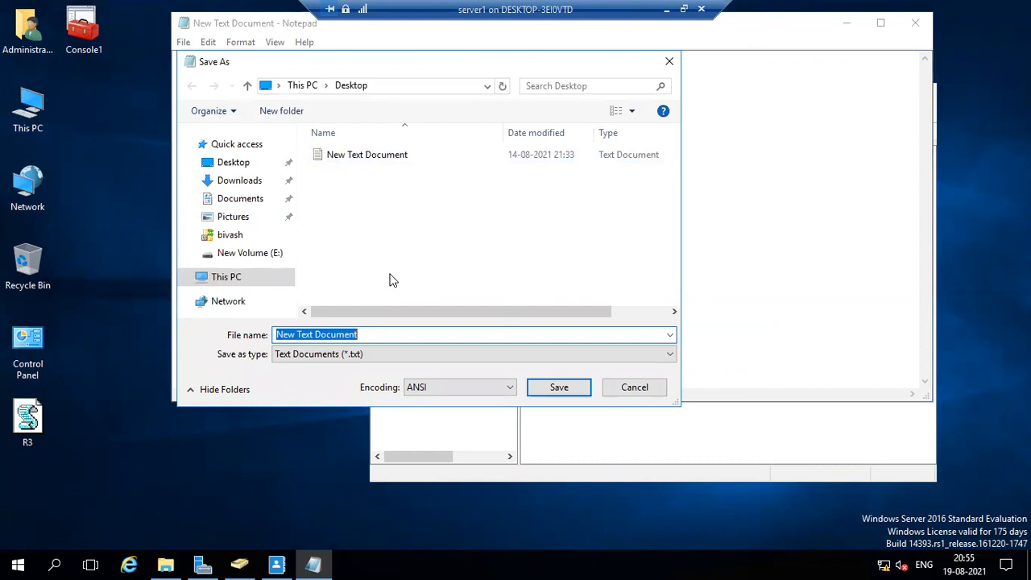
type("Dought")
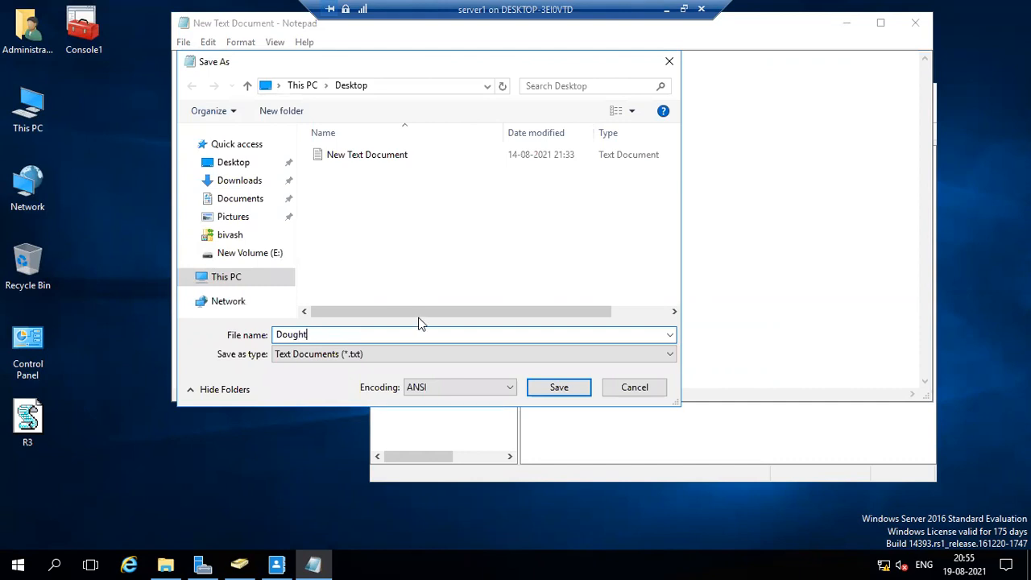
left_click(558, 388)
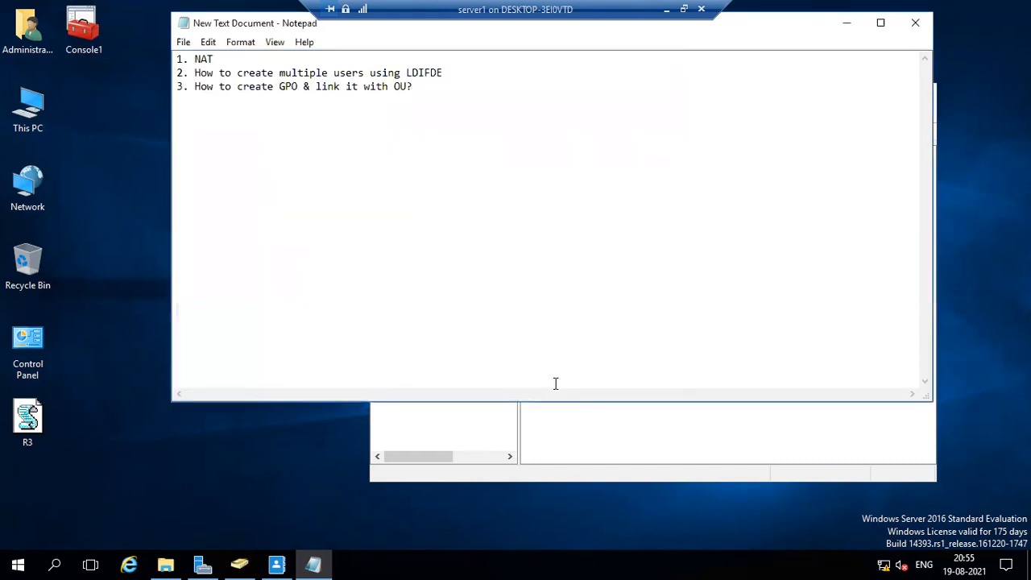
- Delete the text "1. NAT" from the Dought note, close the file with the change saved, and refresh the desktop
left_click_drag(256, 63, 132, 64)
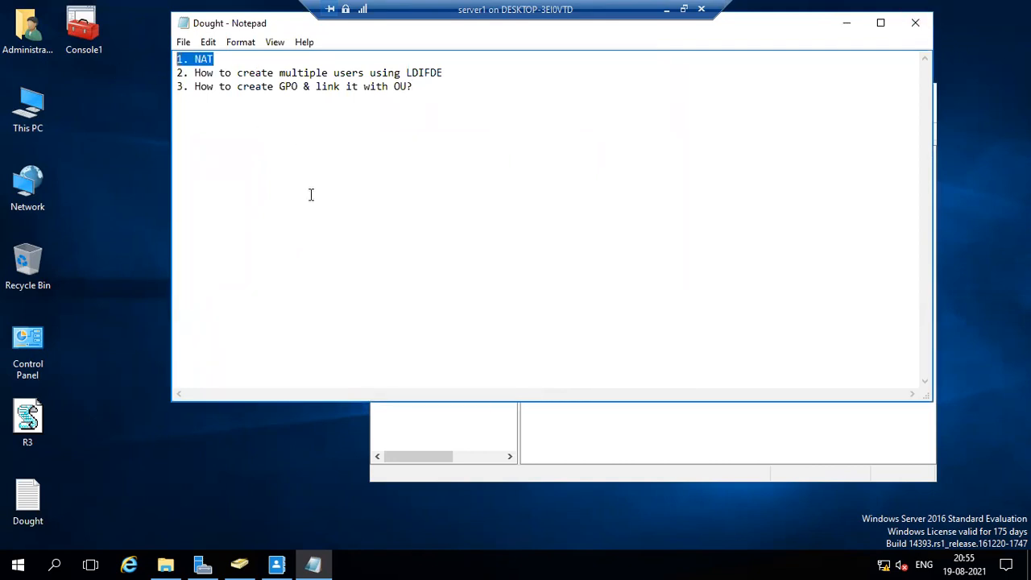
key("Delete")
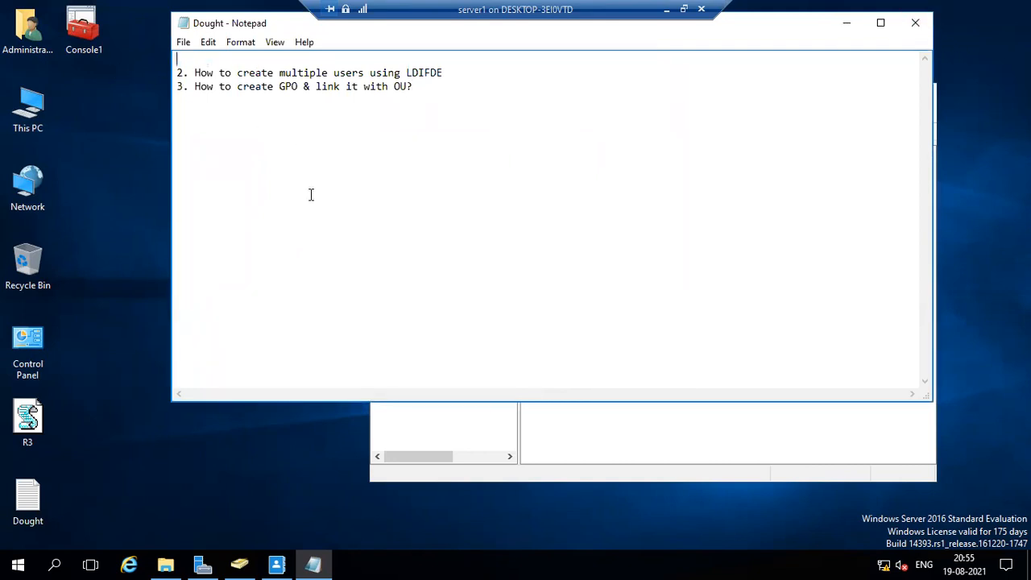
left_click(903, 26)
left_click(472, 293)
left_click(228, 322)
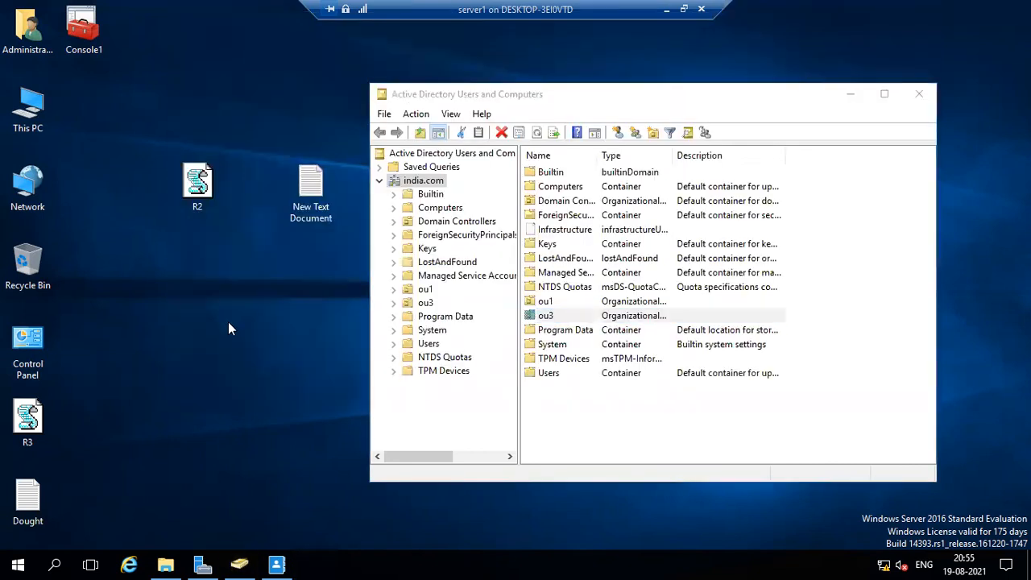
right_click(228, 322)
left_click(251, 360)
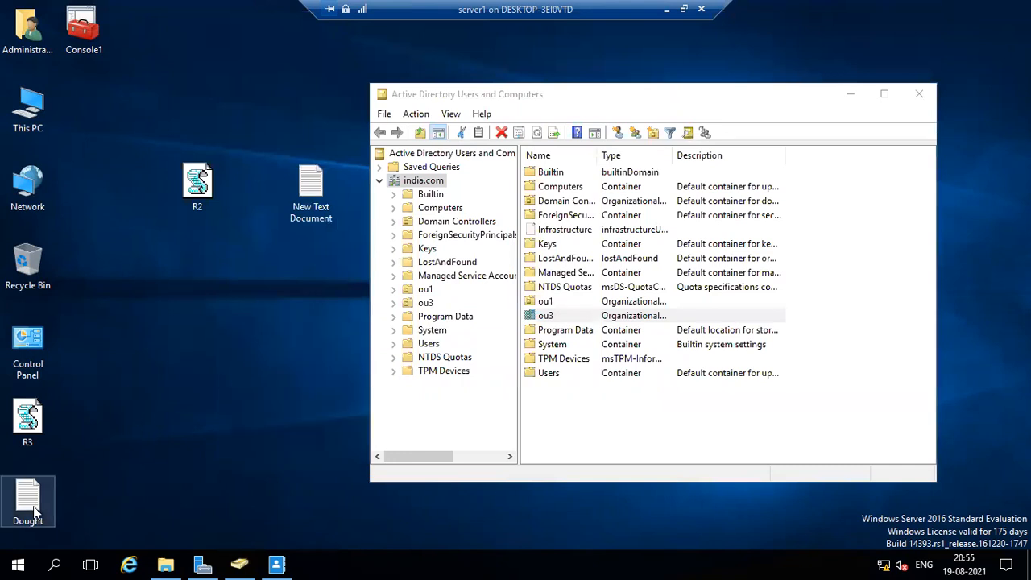
- Reopen the Dought file to check its saved contents, and close it
mouse_move(36, 508)
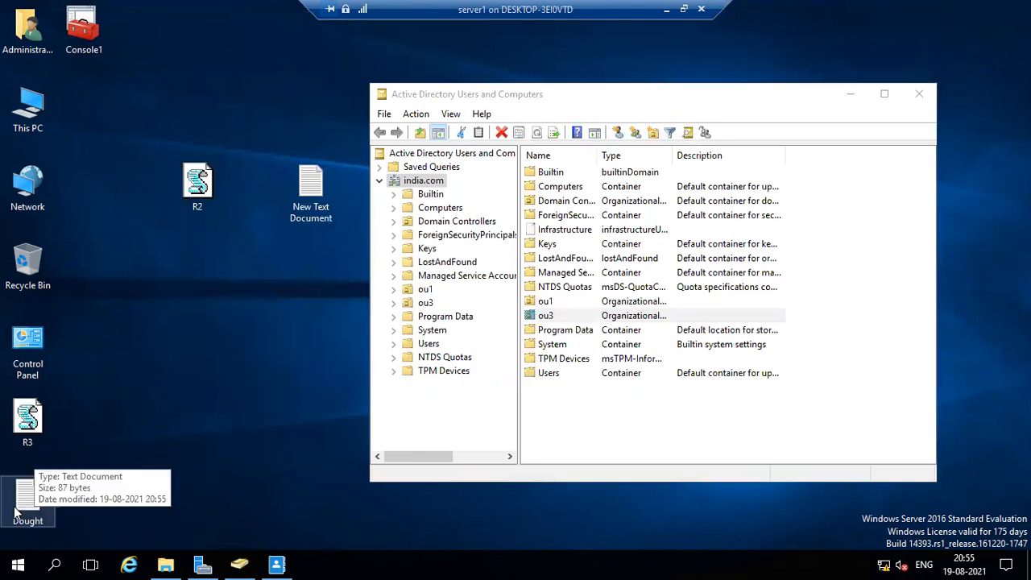
double_click(18, 507)
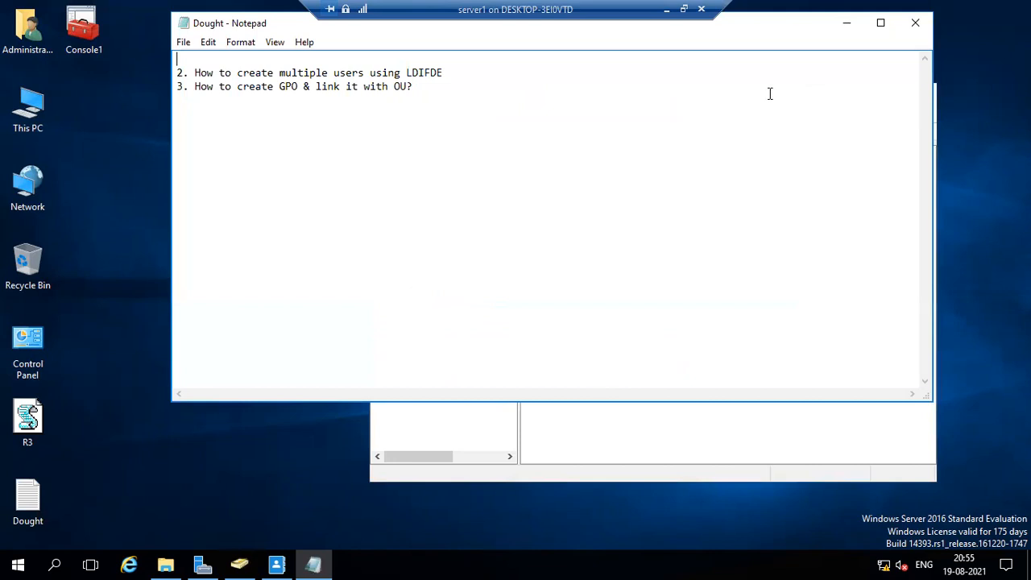
left_click(912, 24)
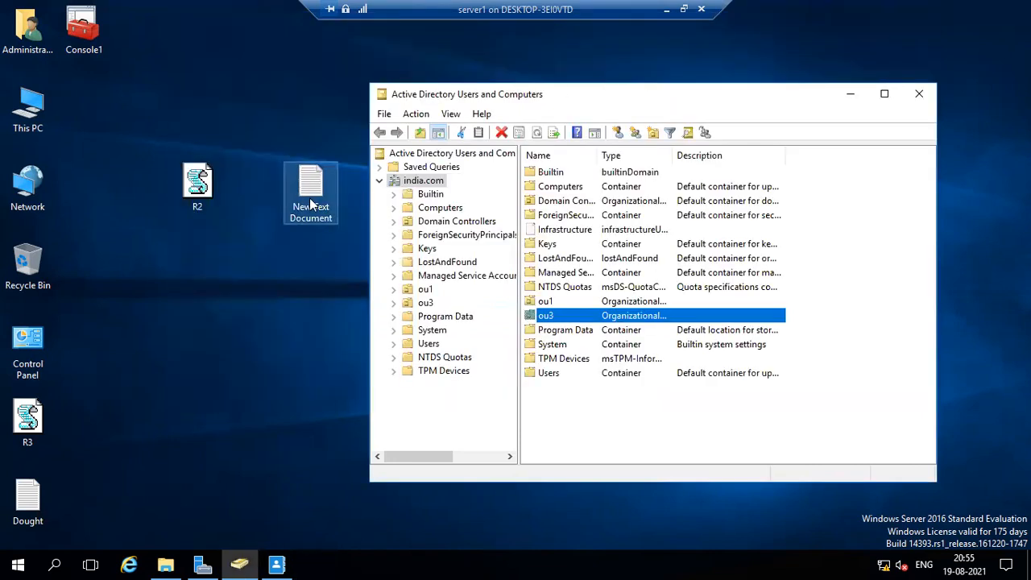
- View the domain actions for india (local) in Active Directory Administrative Center, and close the console
left_click(287, 564)
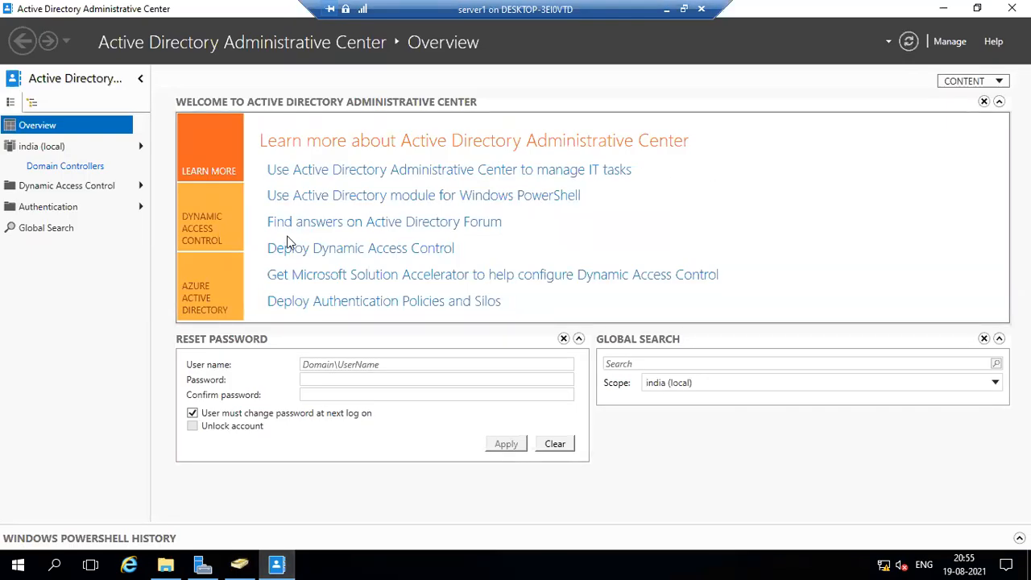
right_click(118, 153)
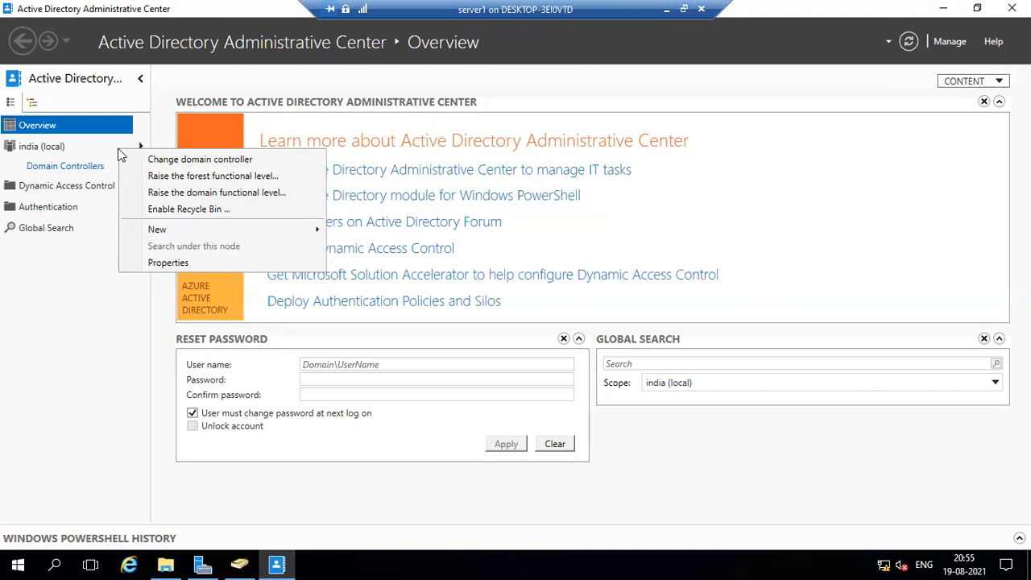
left_click(23, 351)
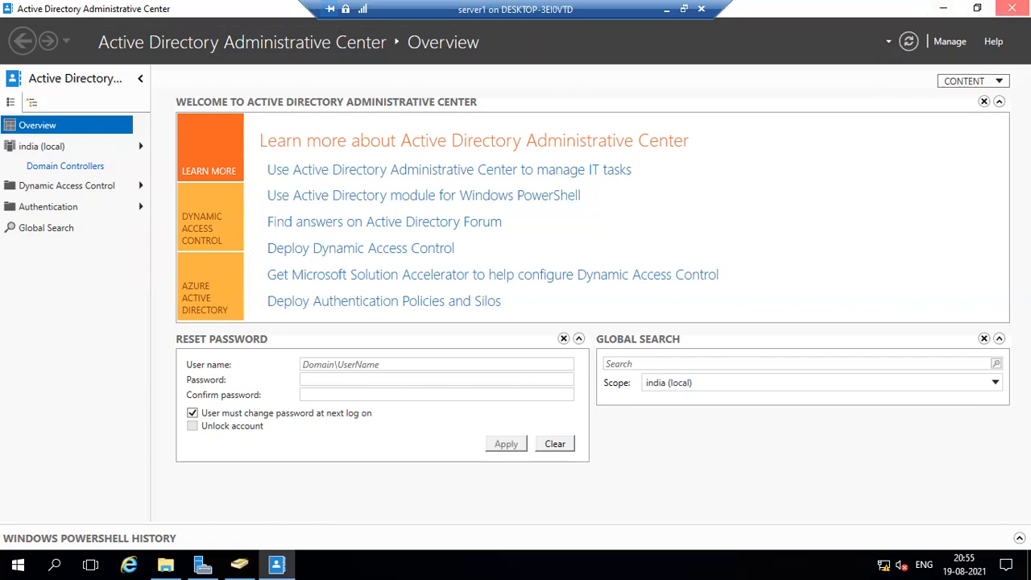
left_click(1012, 8)
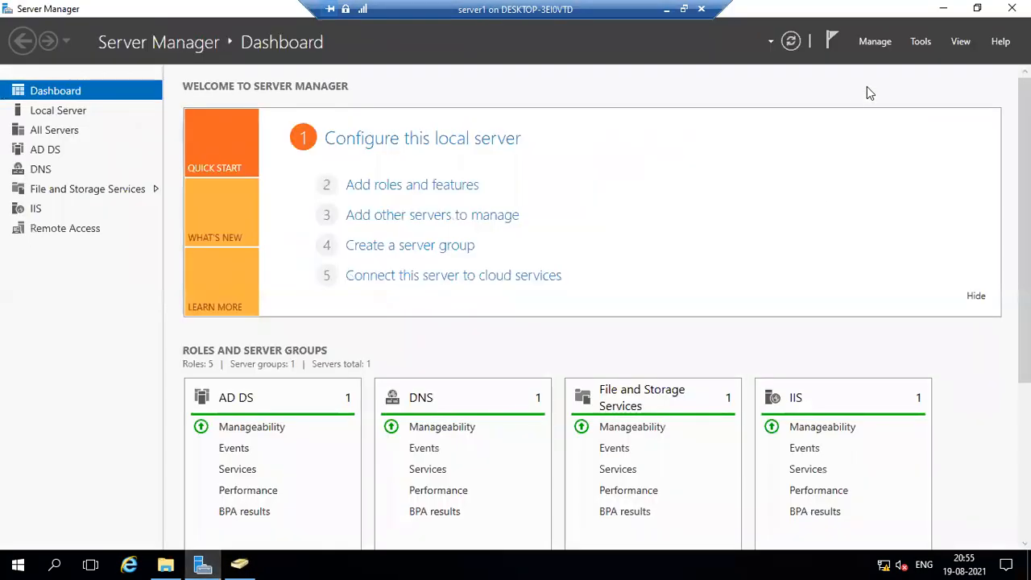
- Open Group Policy Management from Server Manager and maximize its window
left_click(920, 41)
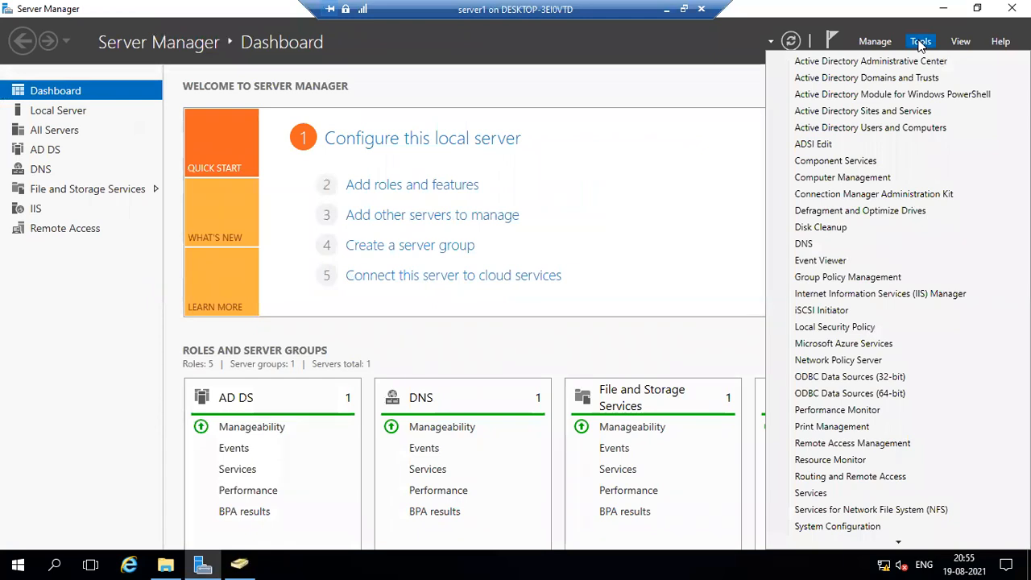
left_click(867, 279)
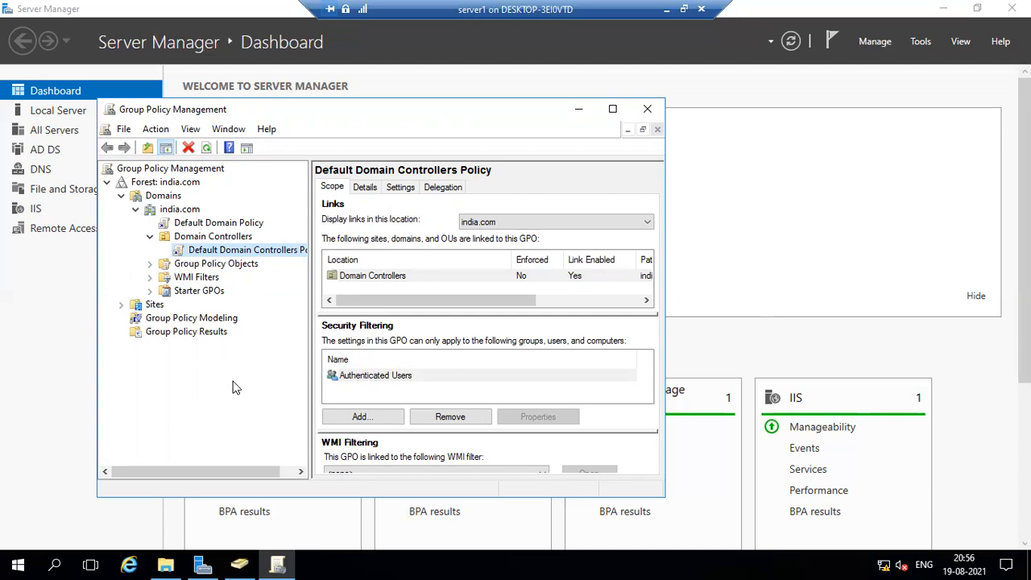
left_click(612, 108)
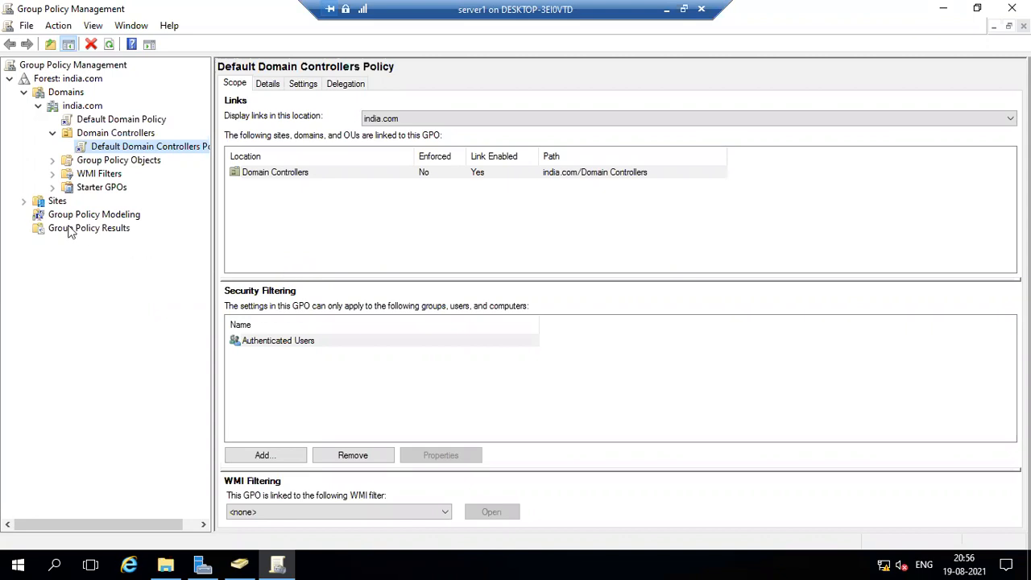
- Create a new GPO named kk302 under india.com's Group Policy Objects, with no source starter GPO
left_click(53, 160)
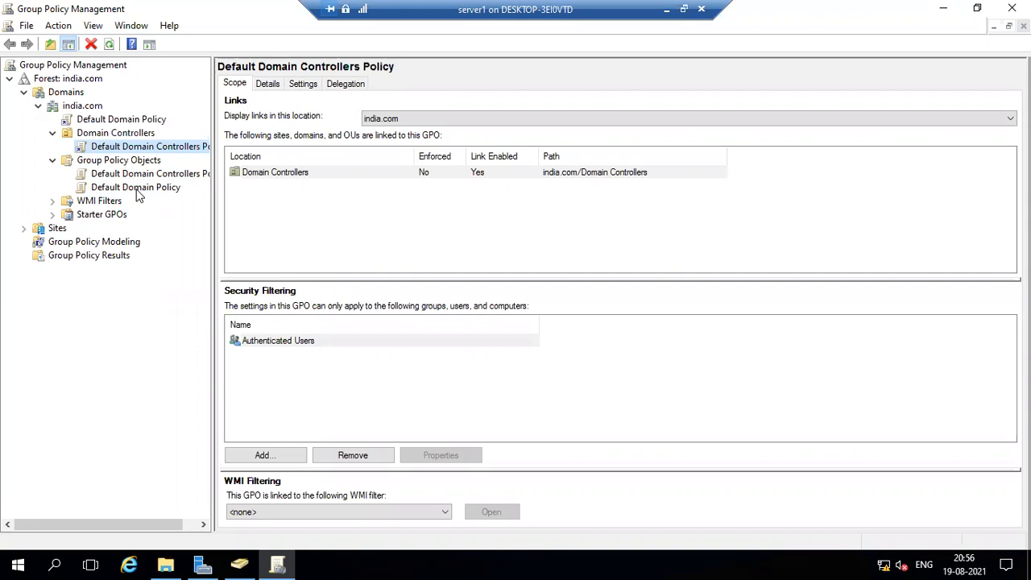
right_click(133, 150)
right_click(115, 163)
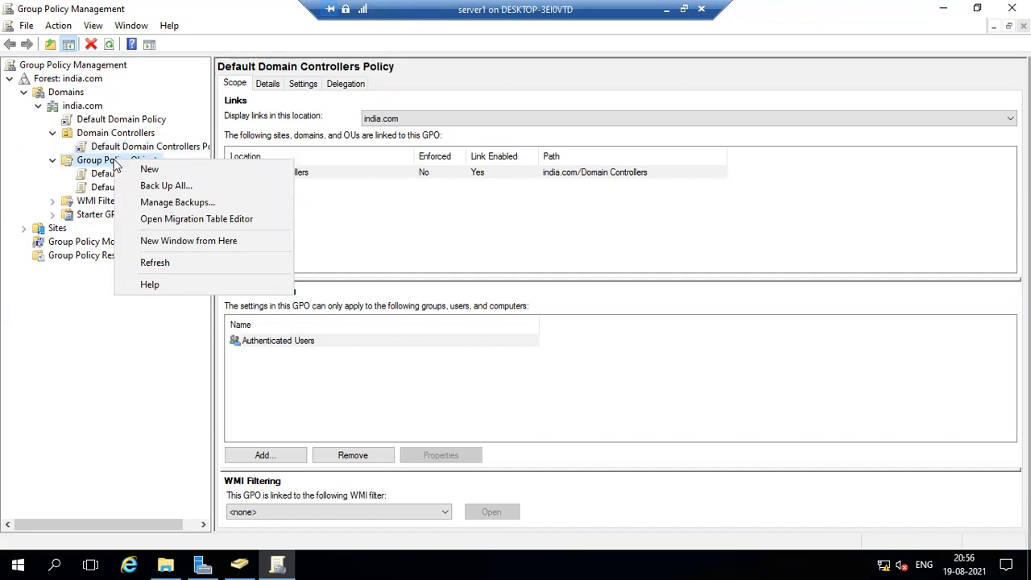
left_click(149, 169)
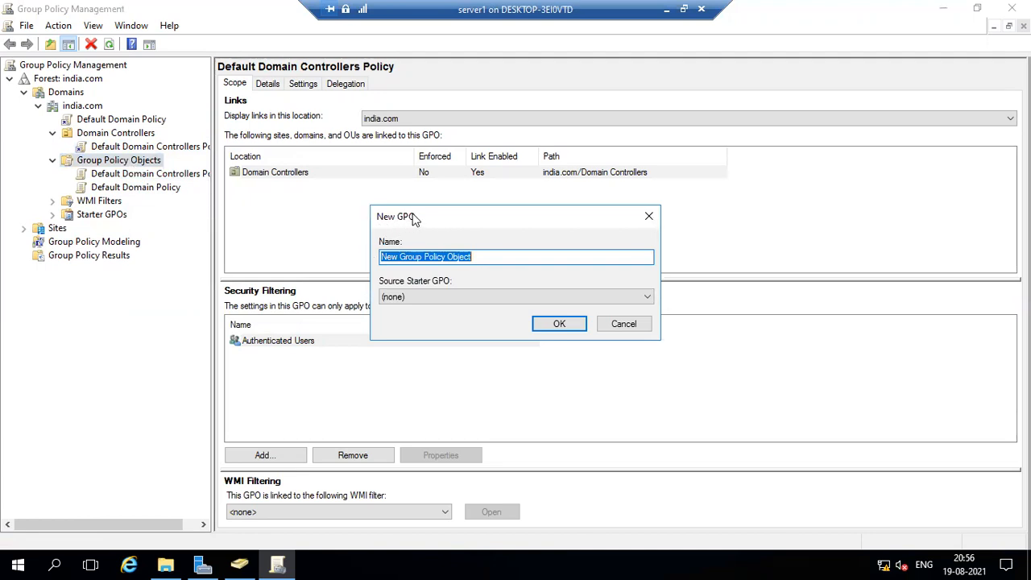
type("kk")
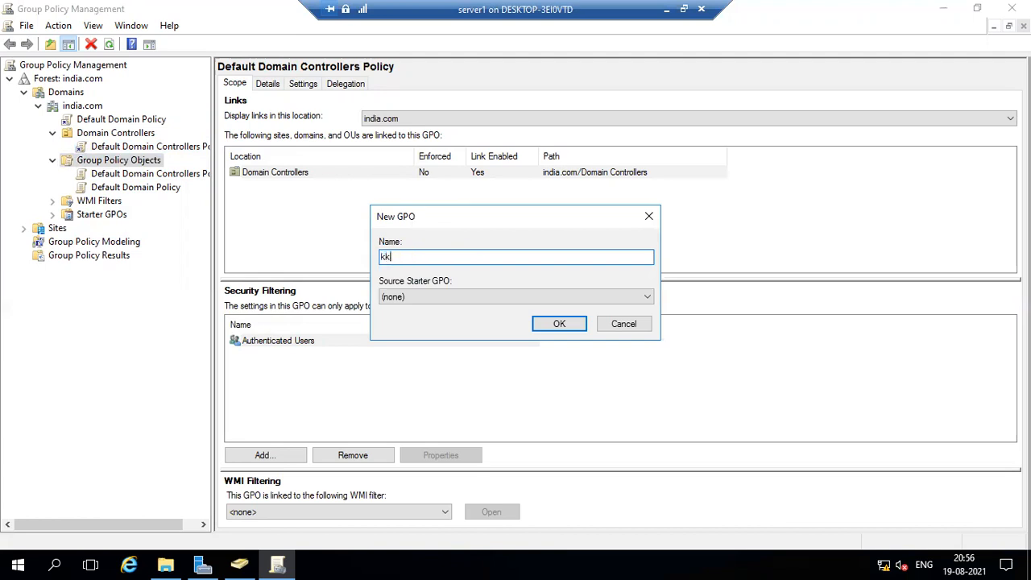
type("302")
left_click(559, 325)
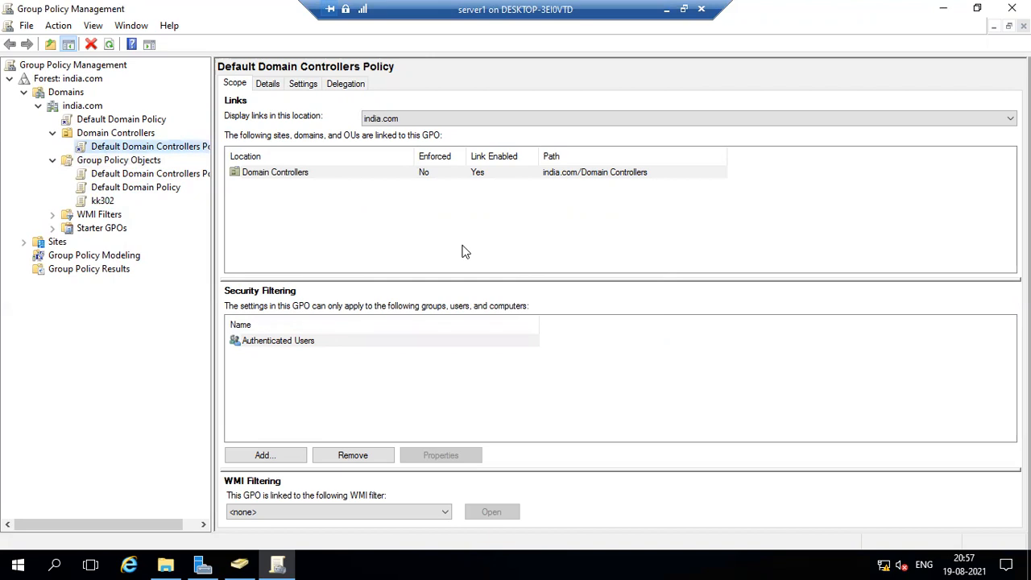
right_click(105, 204)
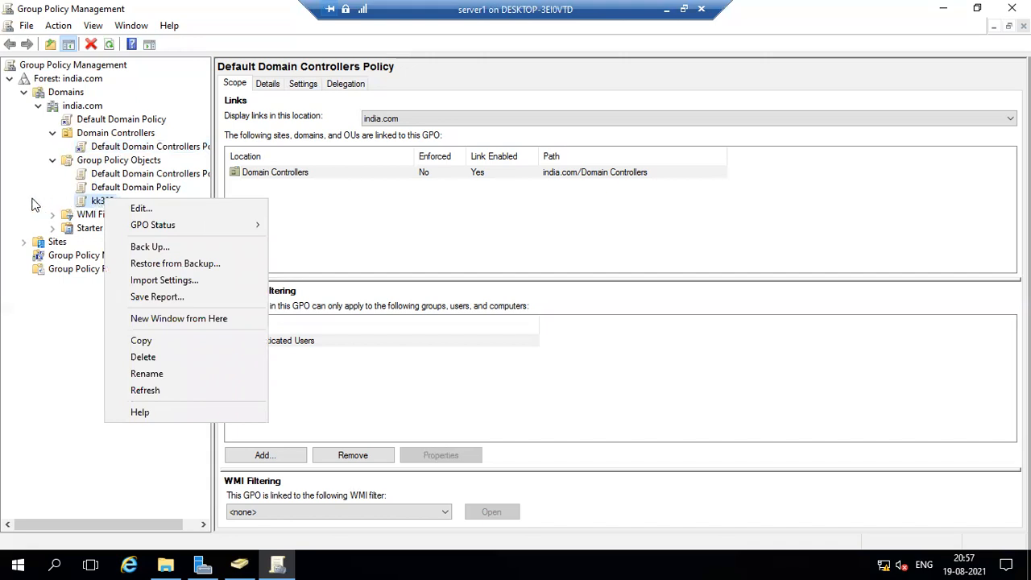
key("Escape")
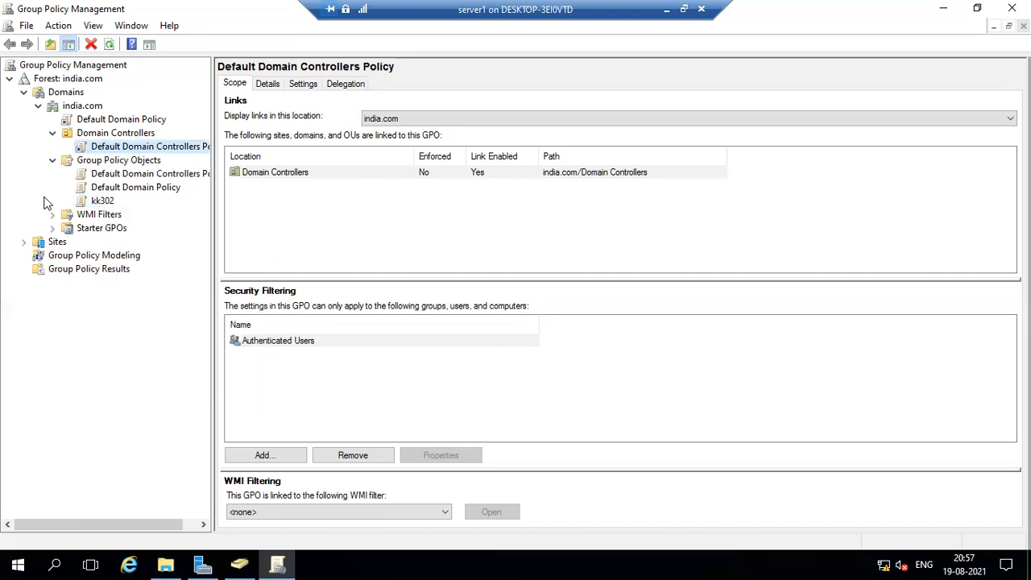
right_click(80, 199)
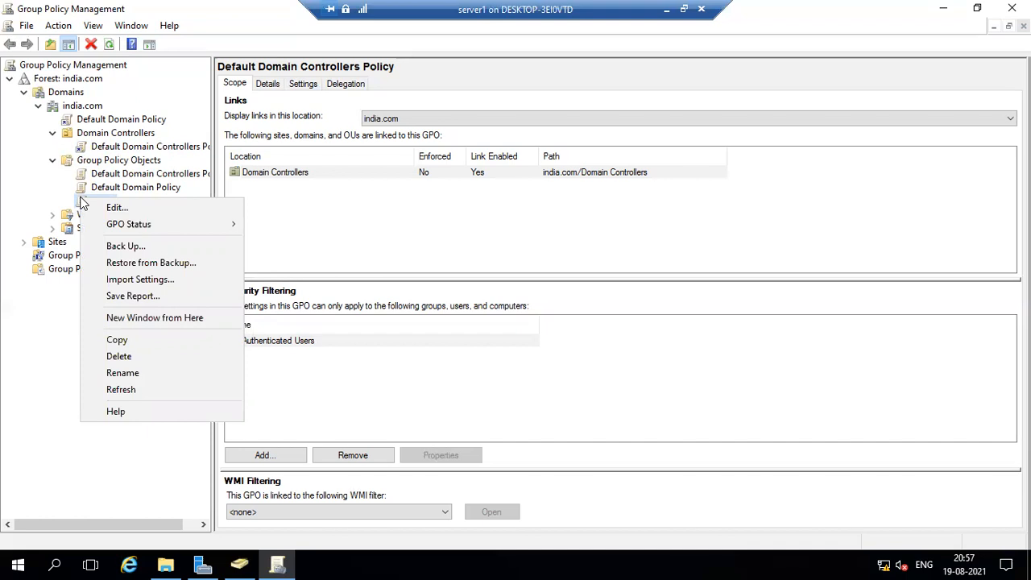
left_click(35, 202)
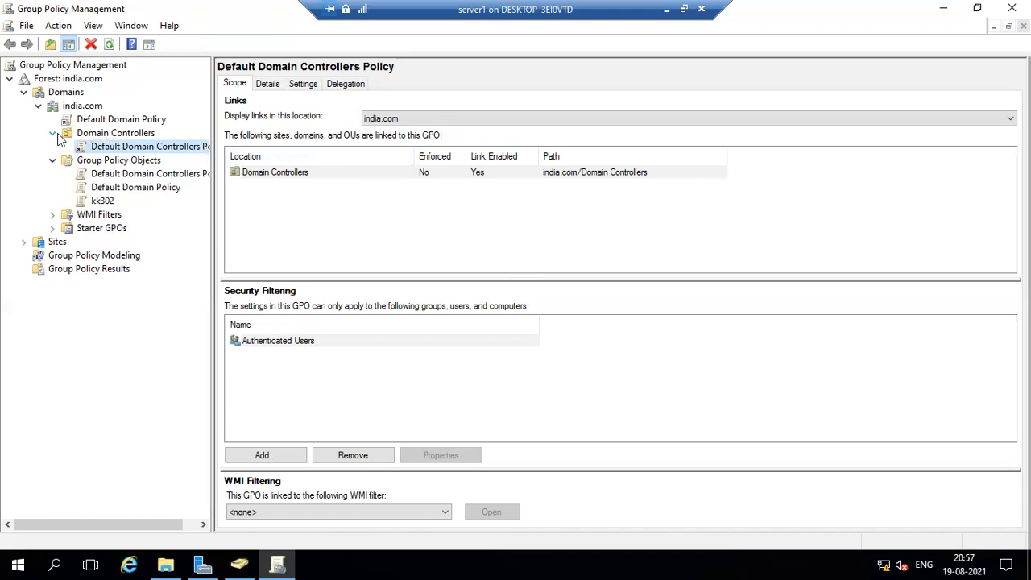
right_click(156, 147)
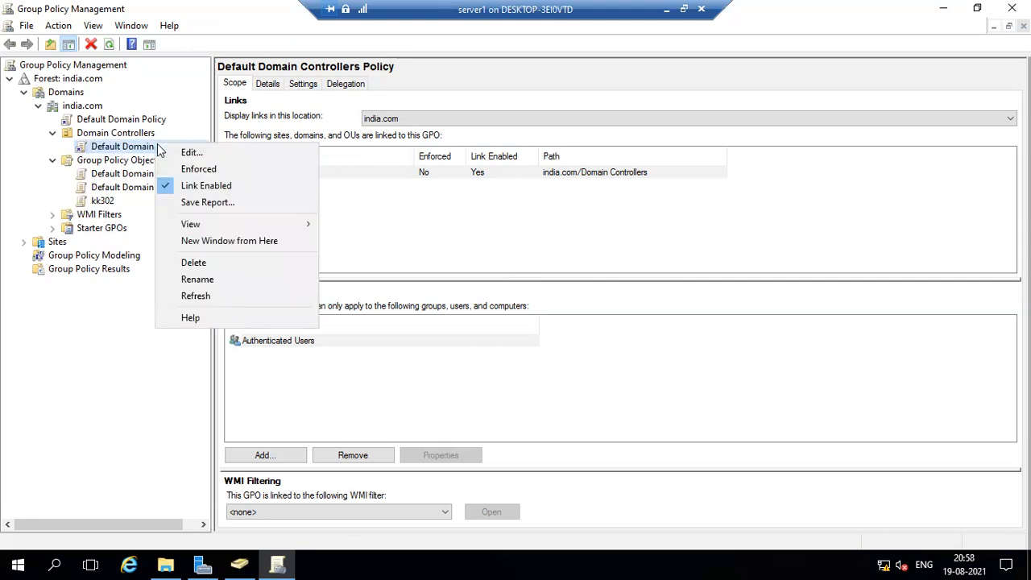
left_click(164, 151)
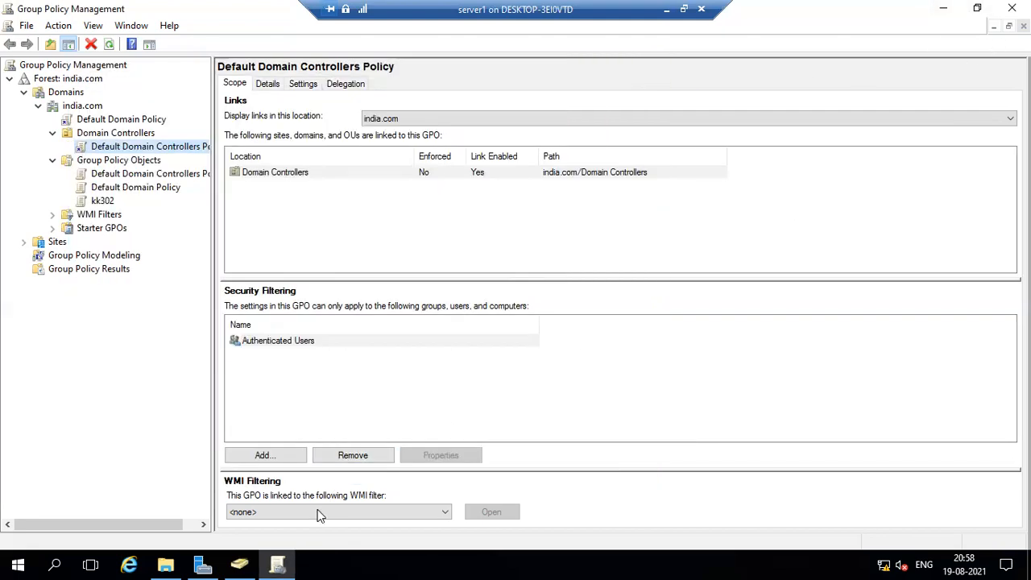
- Check the actions available for ou1 in Active Directory Users and Computers, and return to Group Policy Management
left_click(239, 564)
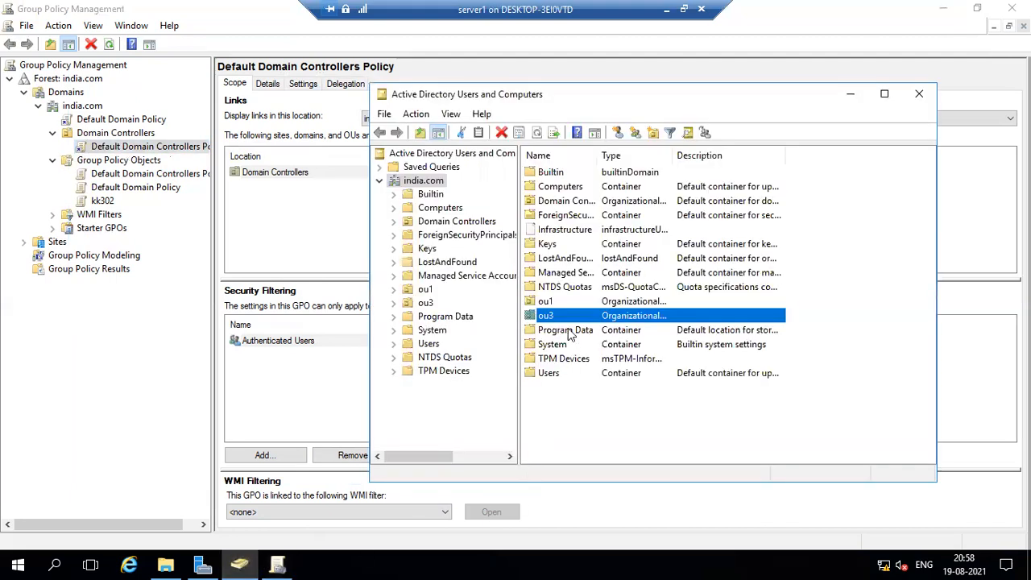
left_click(545, 302)
right_click(545, 303)
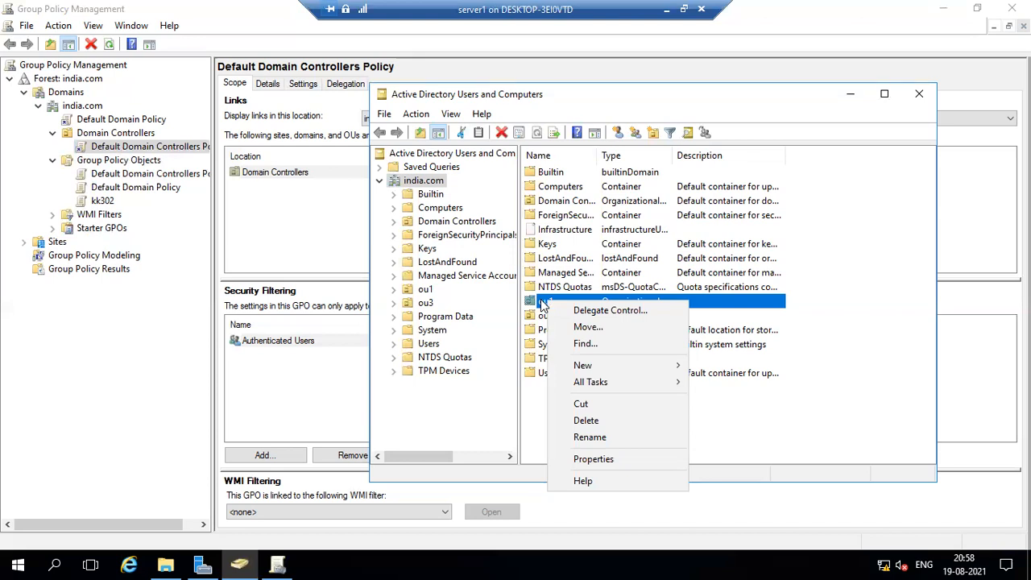
right_click(424, 293)
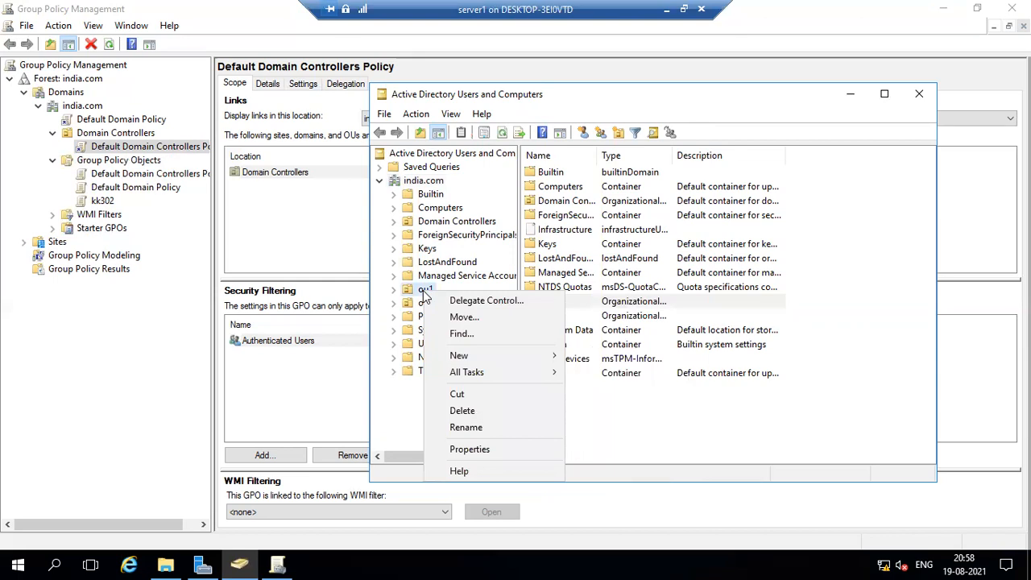
mouse_move(448, 356)
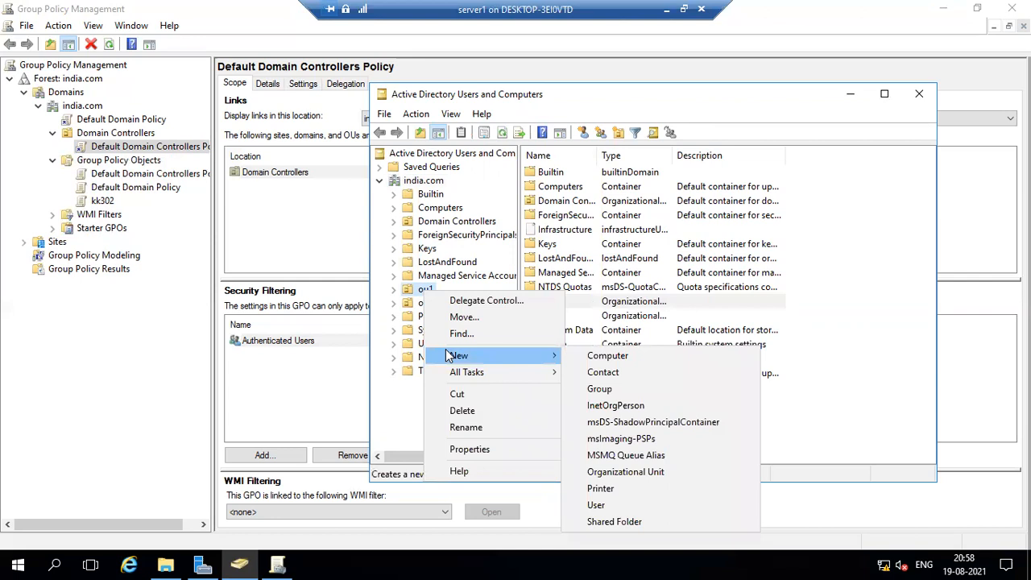
mouse_move(448, 378)
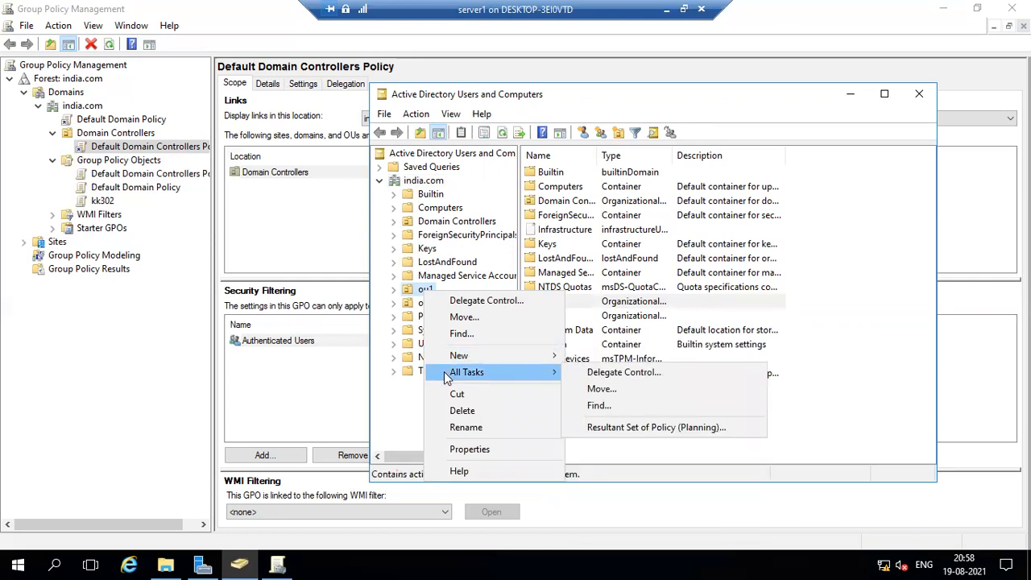
left_click(300, 417)
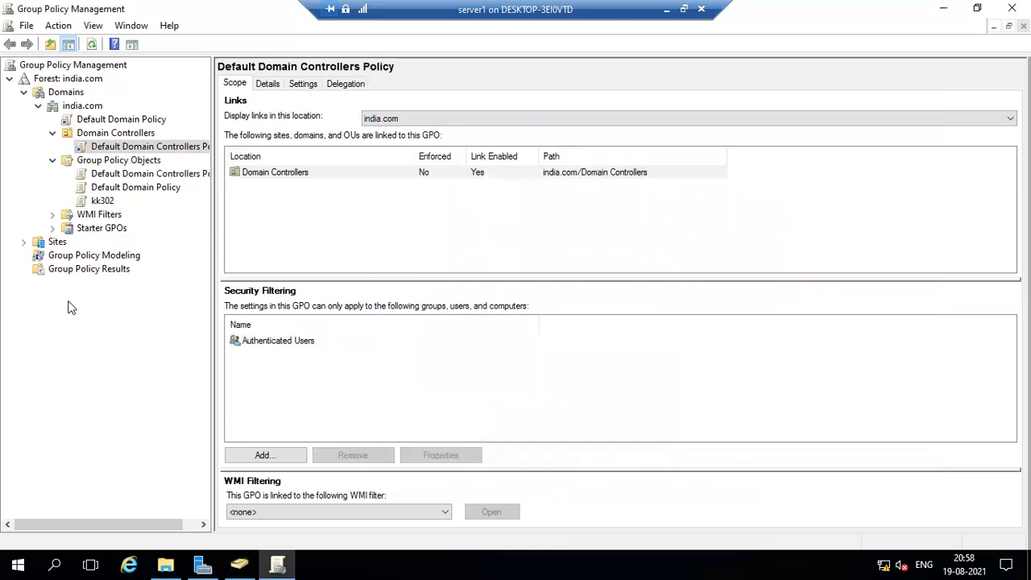
- Open the kk302 GPO in the policy editor, browse Windows Settings under the User Configuration policies, and close the editor
right_click(103, 202)
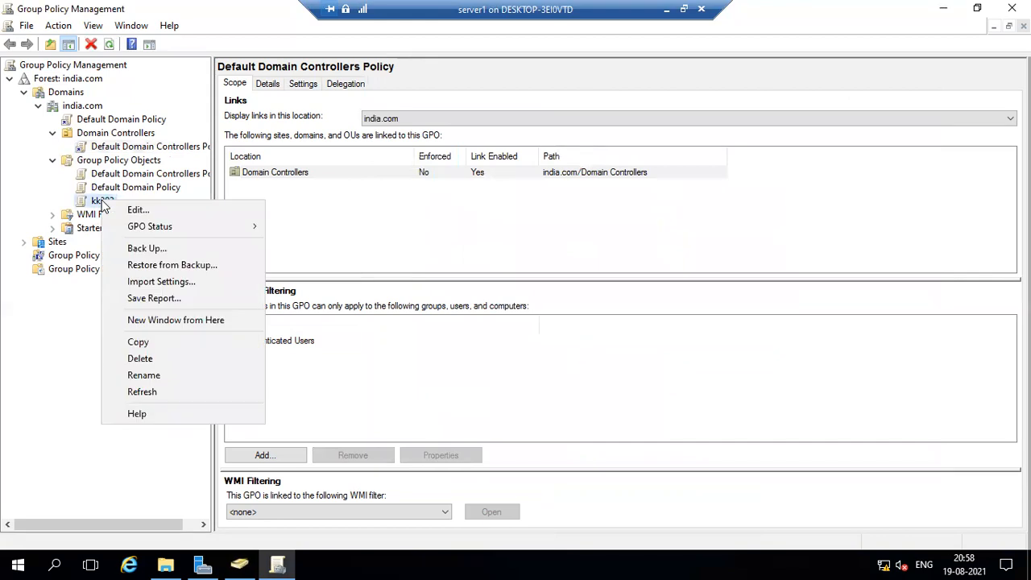
mouse_move(118, 231)
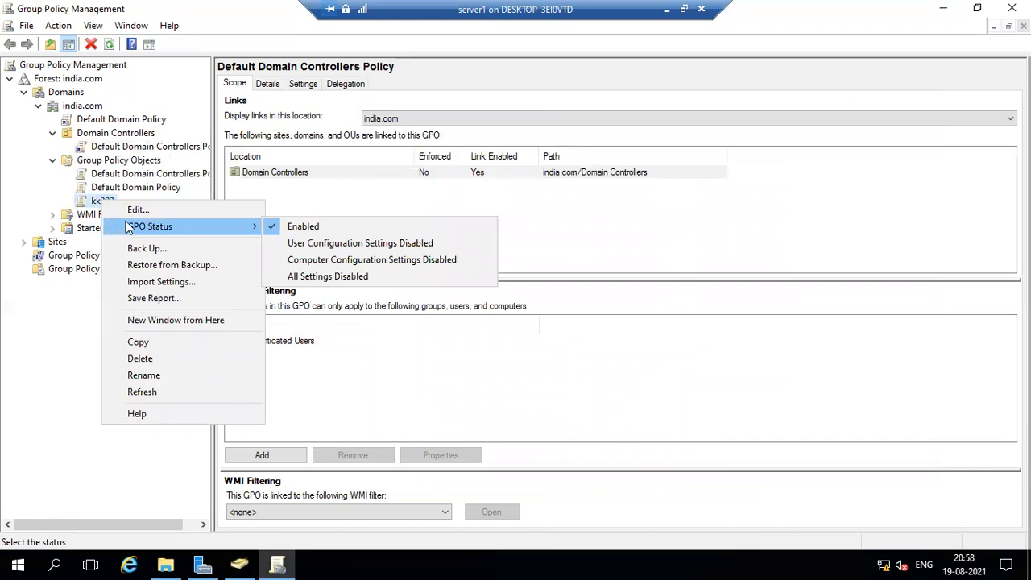
left_click(132, 210)
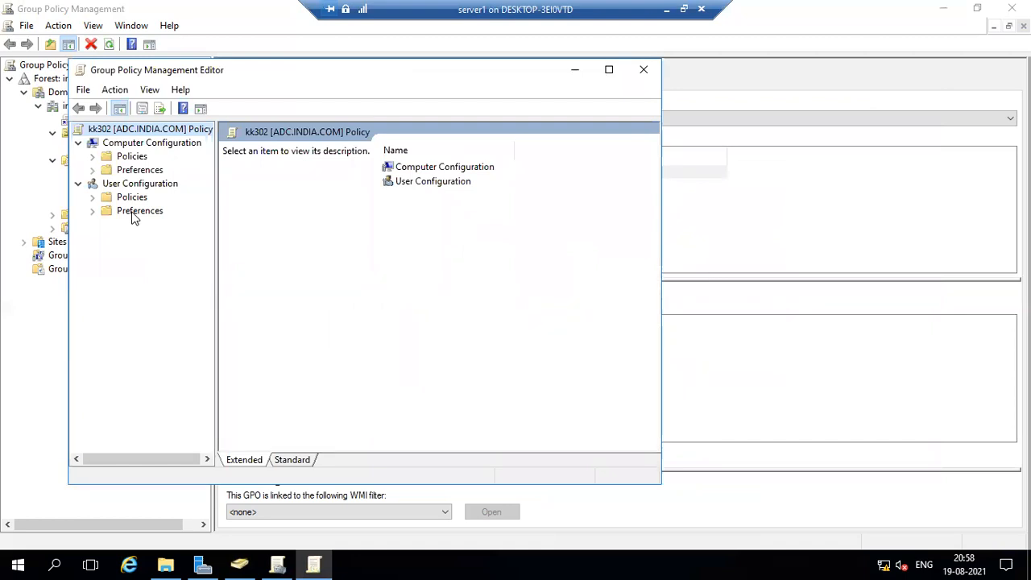
left_click(92, 198)
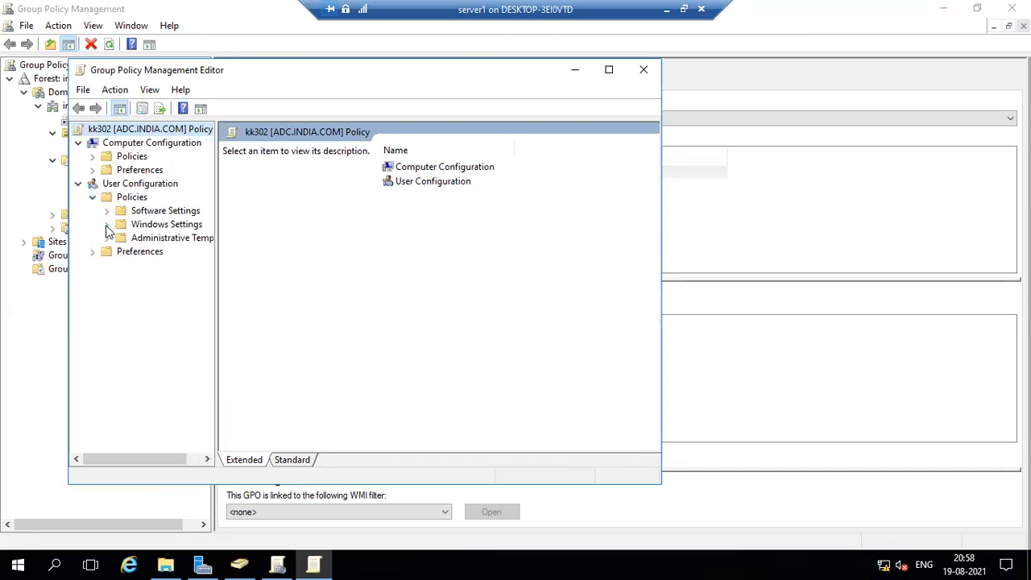
left_click(106, 226)
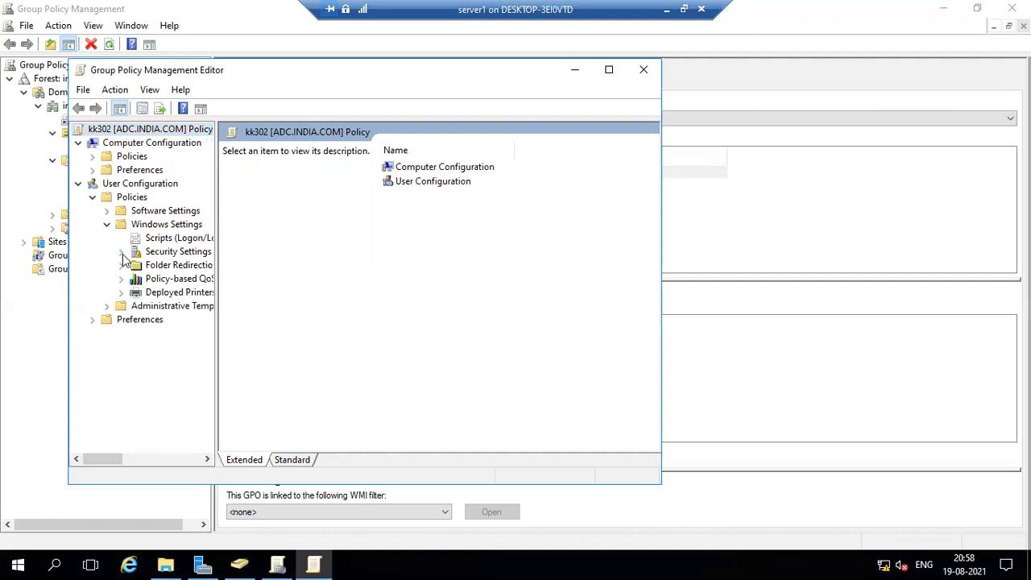
left_click(122, 253)
left_click(121, 253)
left_click(123, 265)
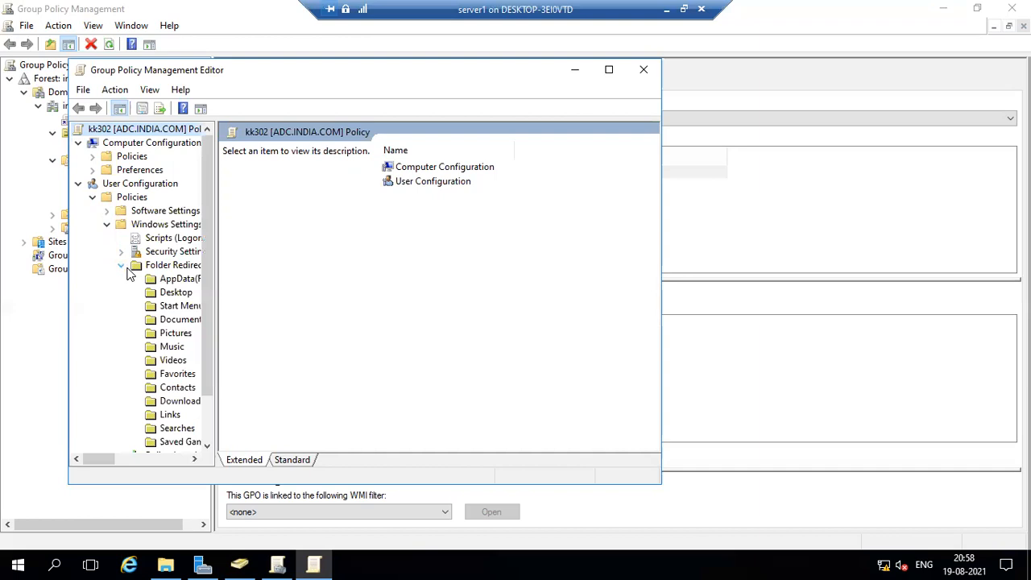
left_click(122, 266)
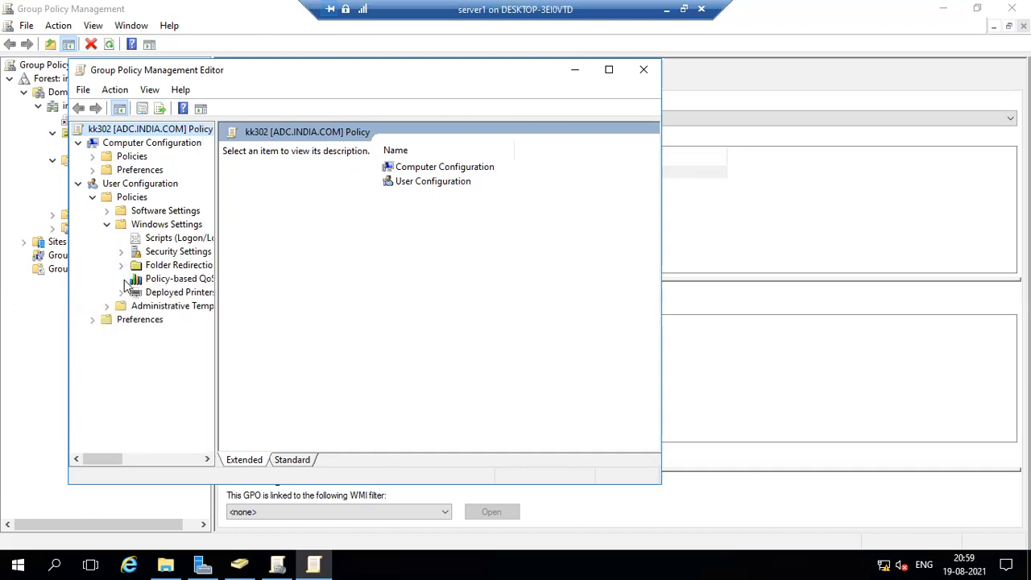
left_click(120, 290)
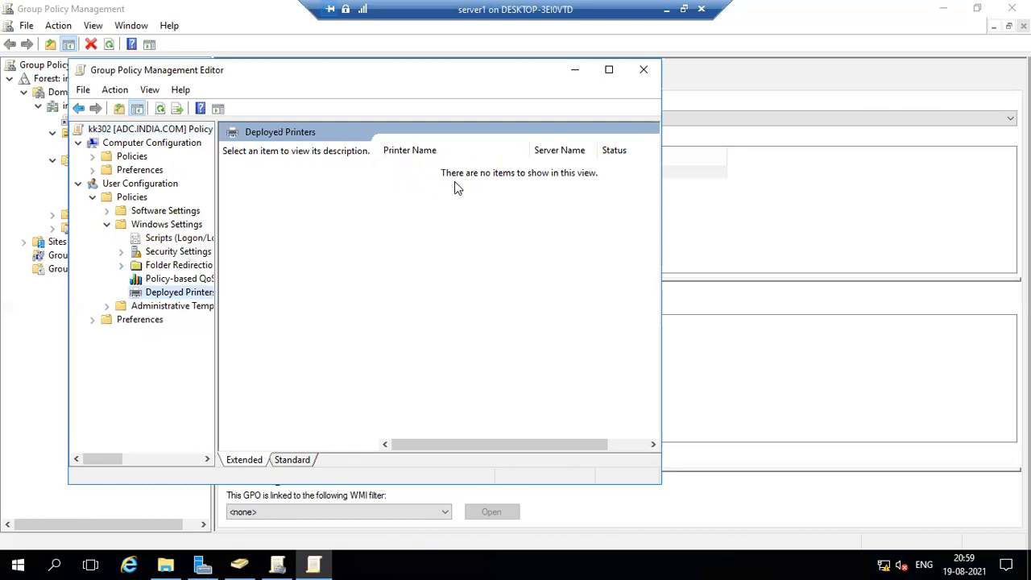
left_click(644, 70)
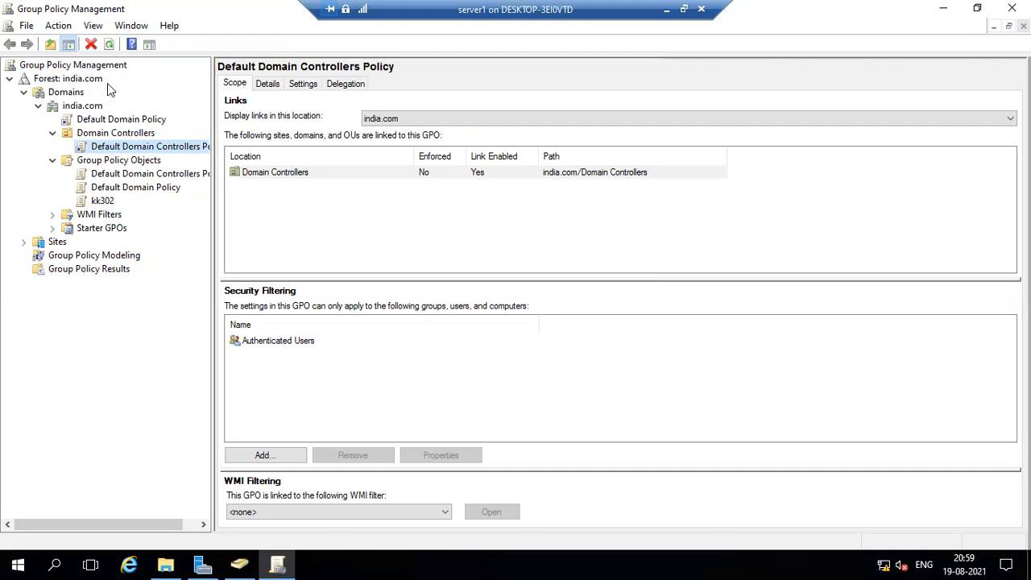
- Re-expand the forest down to the india.com domain and view the actions for Starter GPOs and Sites
left_click(11, 80)
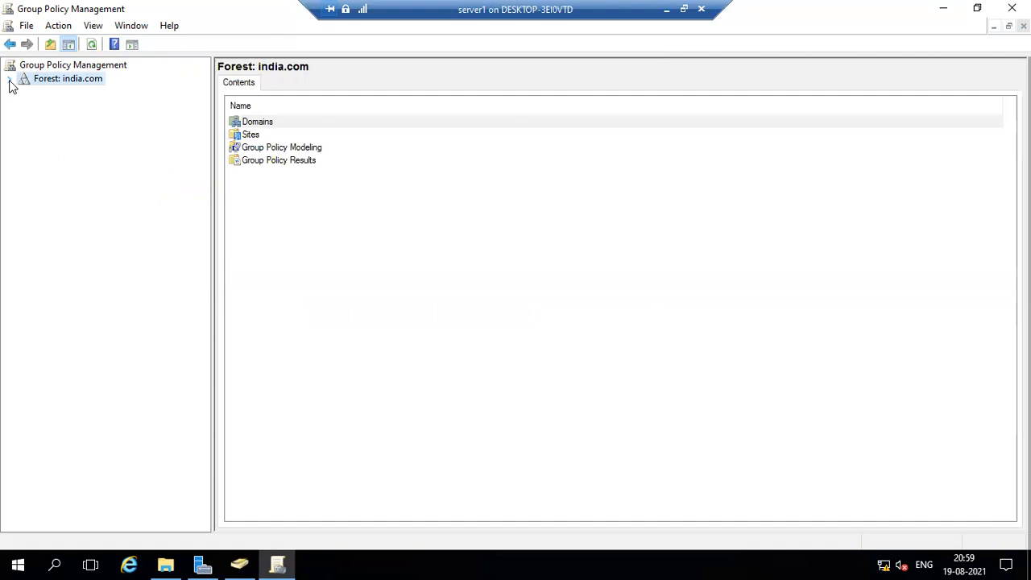
left_click(10, 81)
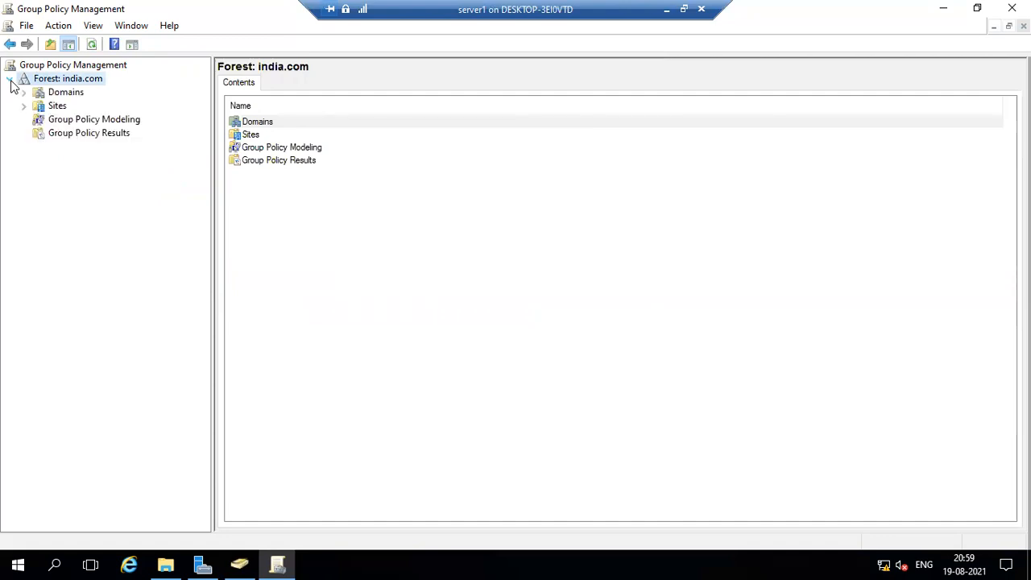
left_click(22, 94)
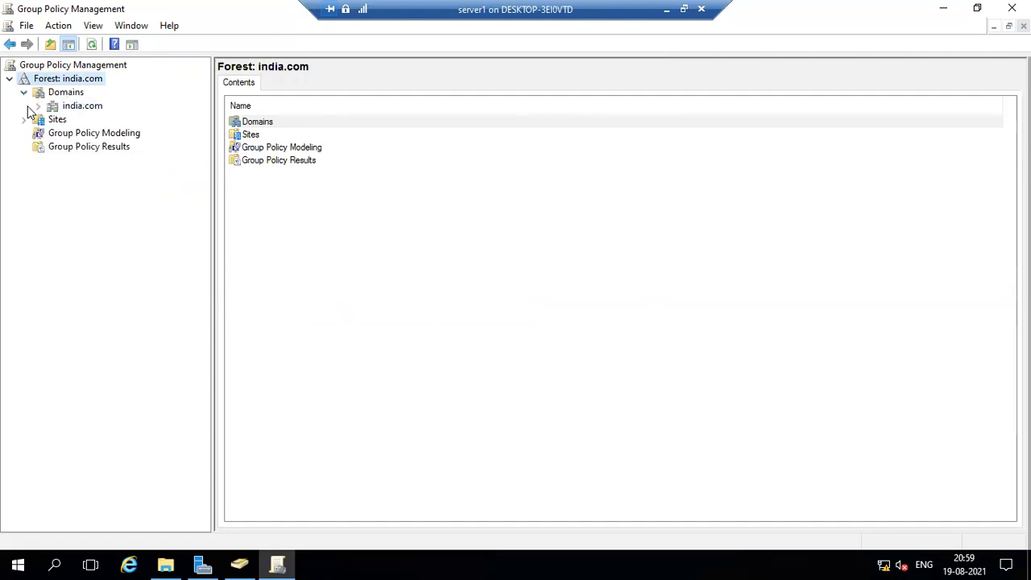
left_click(38, 106)
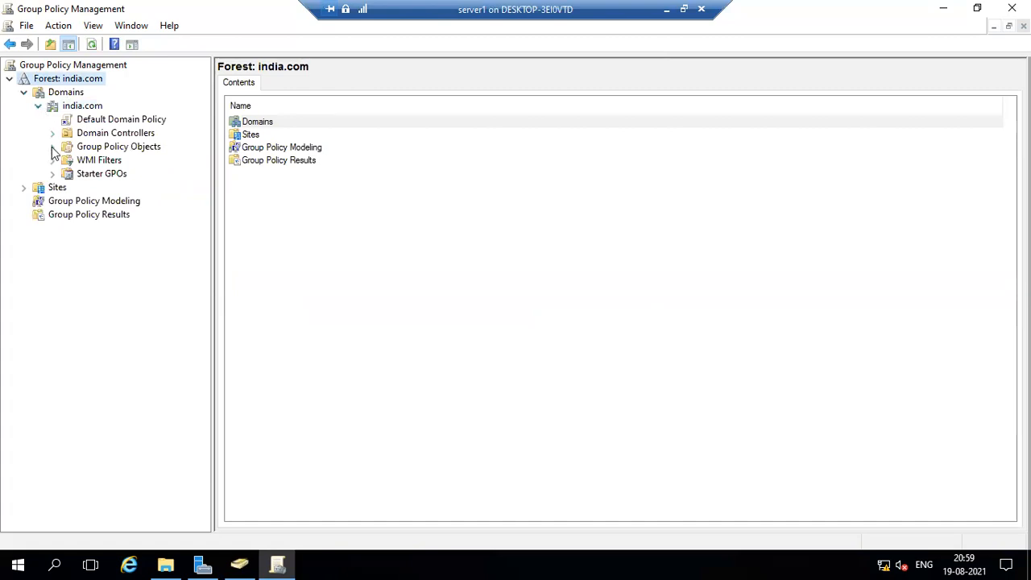
right_click(94, 178)
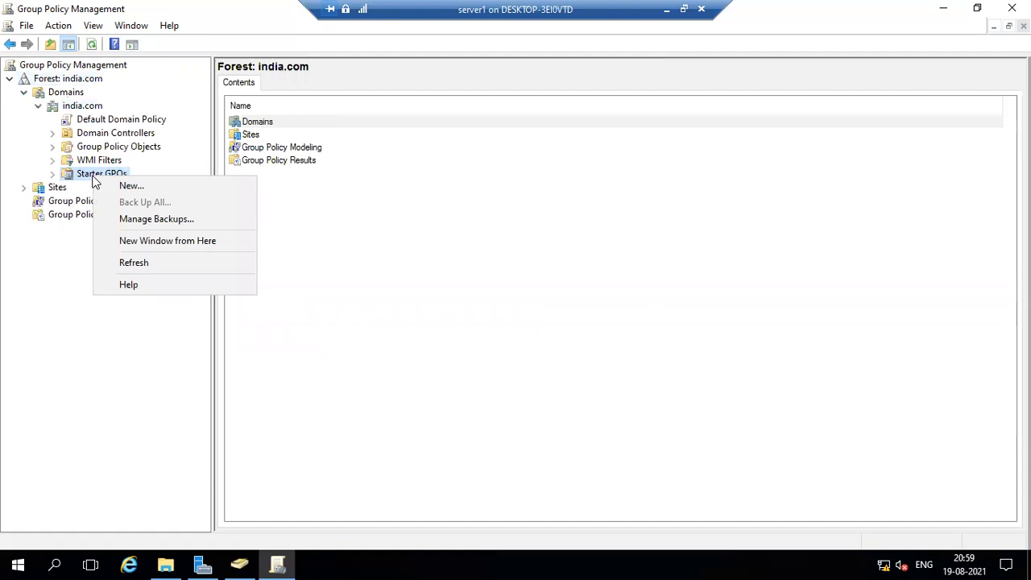
left_click(24, 281)
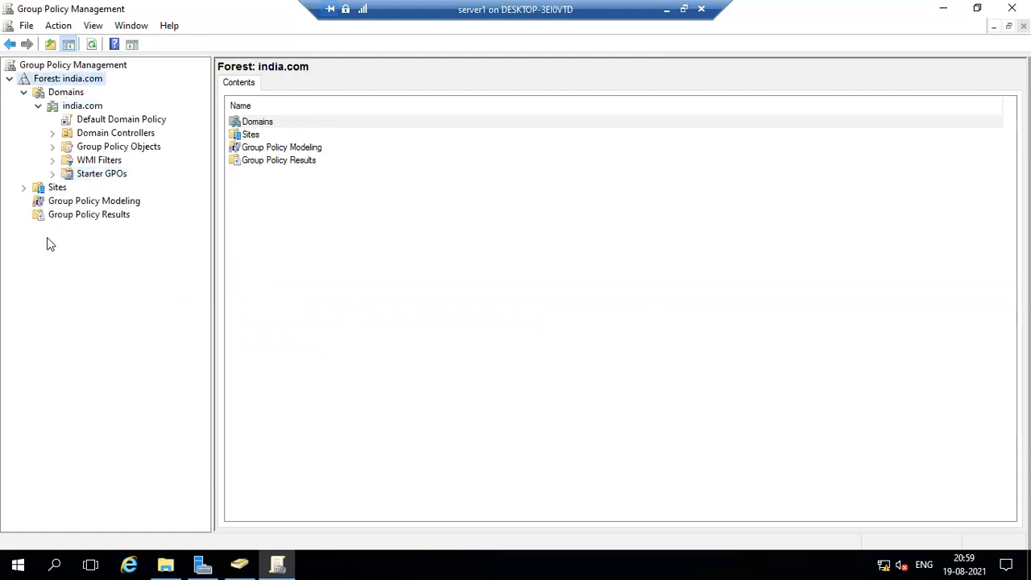
right_click(40, 194)
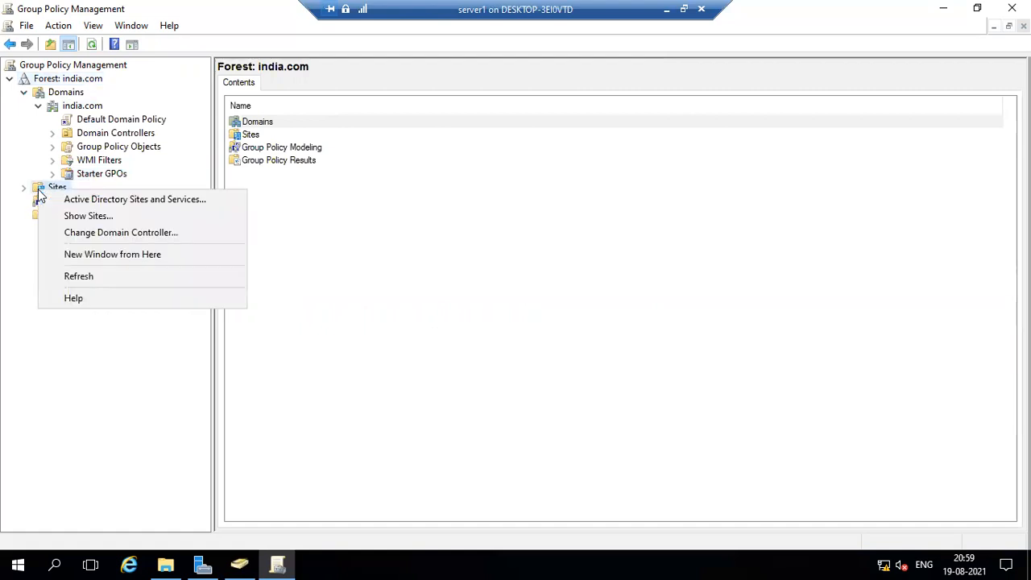
left_click(3, 295)
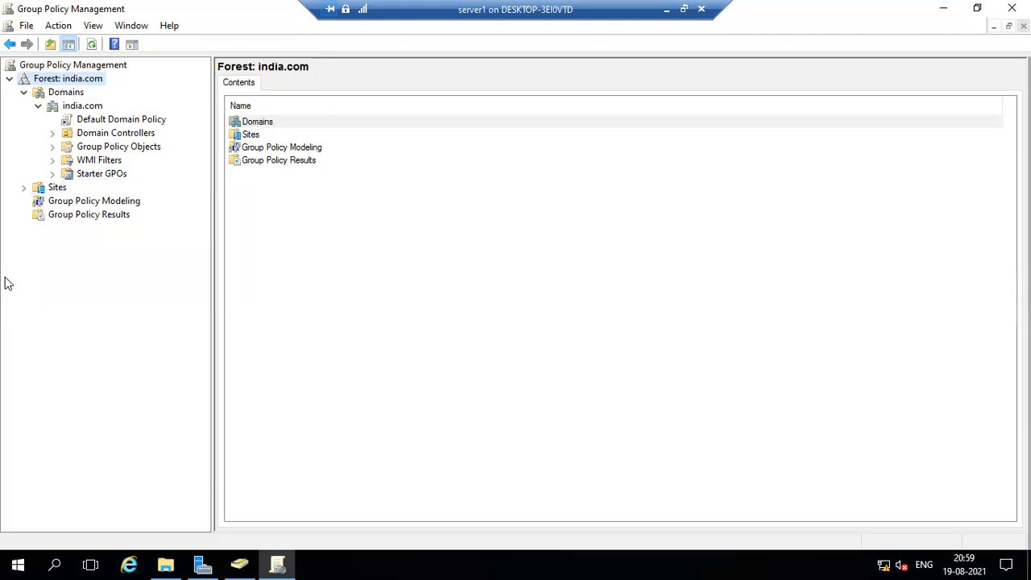
- Open the kk302 GPO for editing and expand Windows Settings under the User Configuration policies
left_click(53, 146)
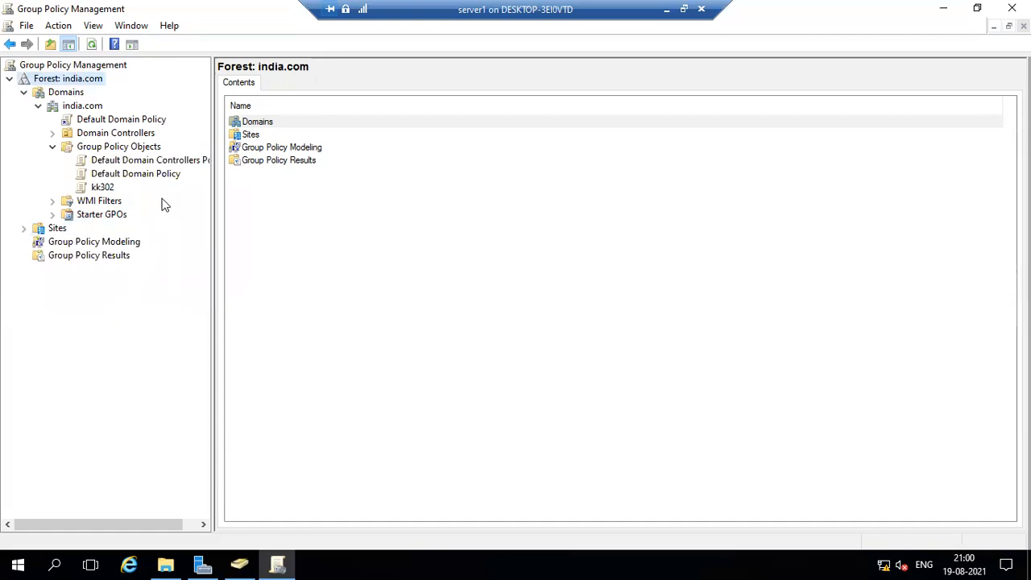
right_click(108, 187)
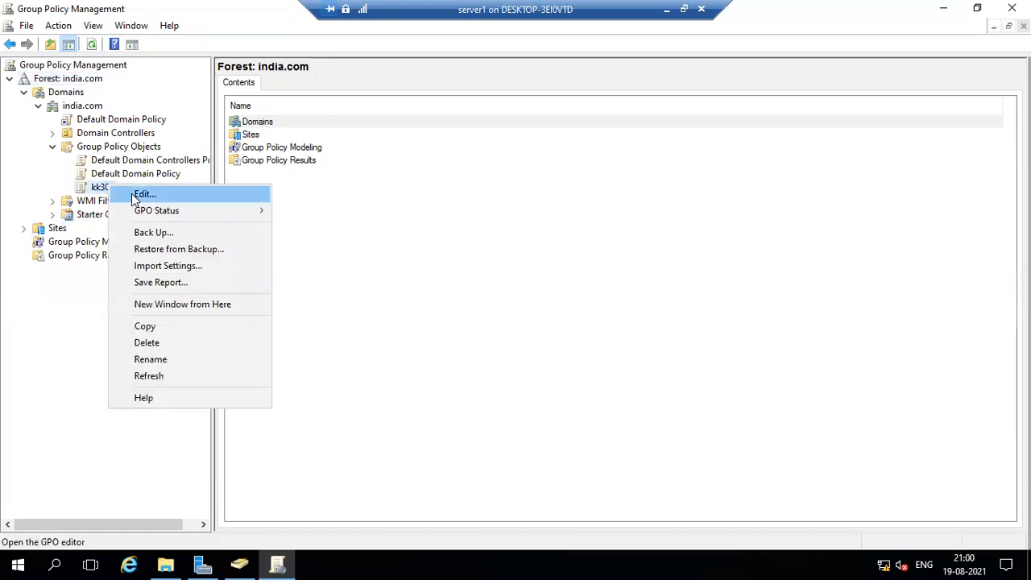
left_click(141, 194)
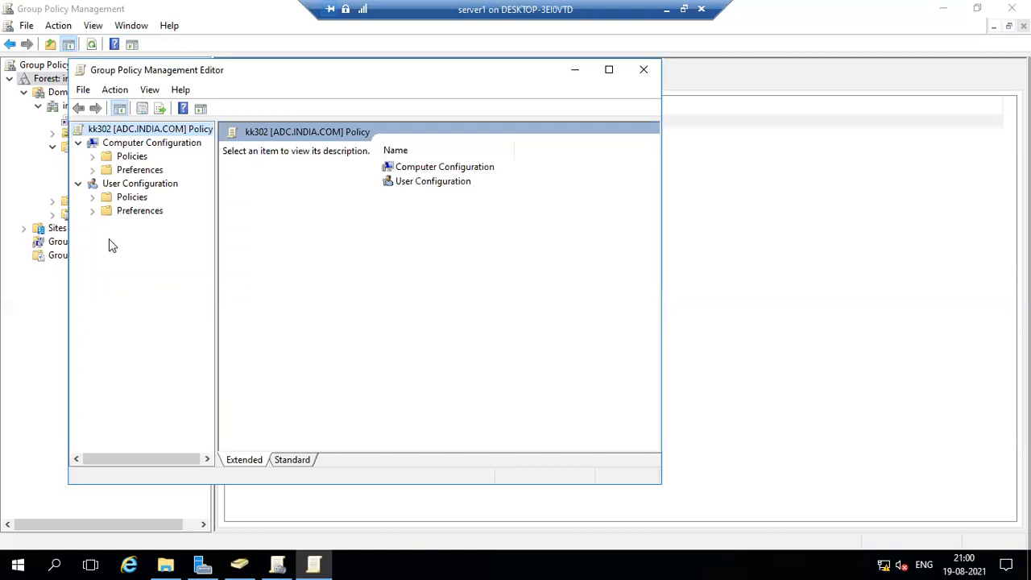
left_click(93, 197)
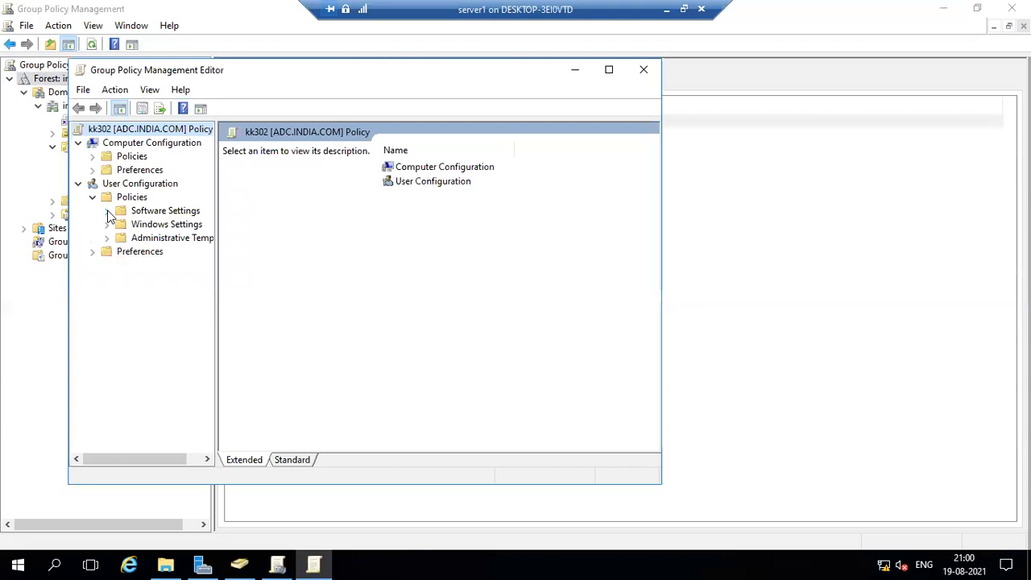
left_click(107, 212)
left_click(107, 212)
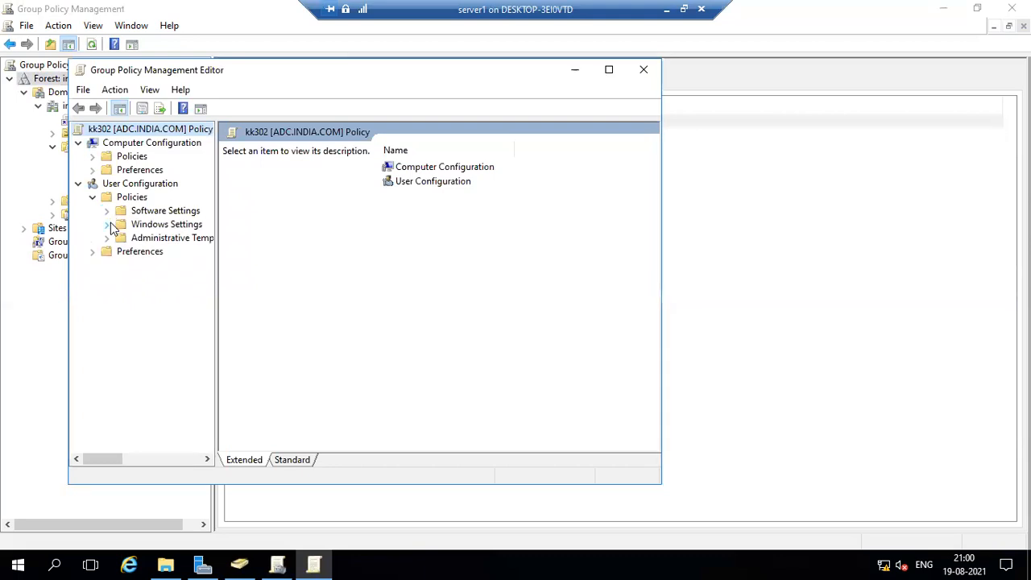
left_click(107, 225)
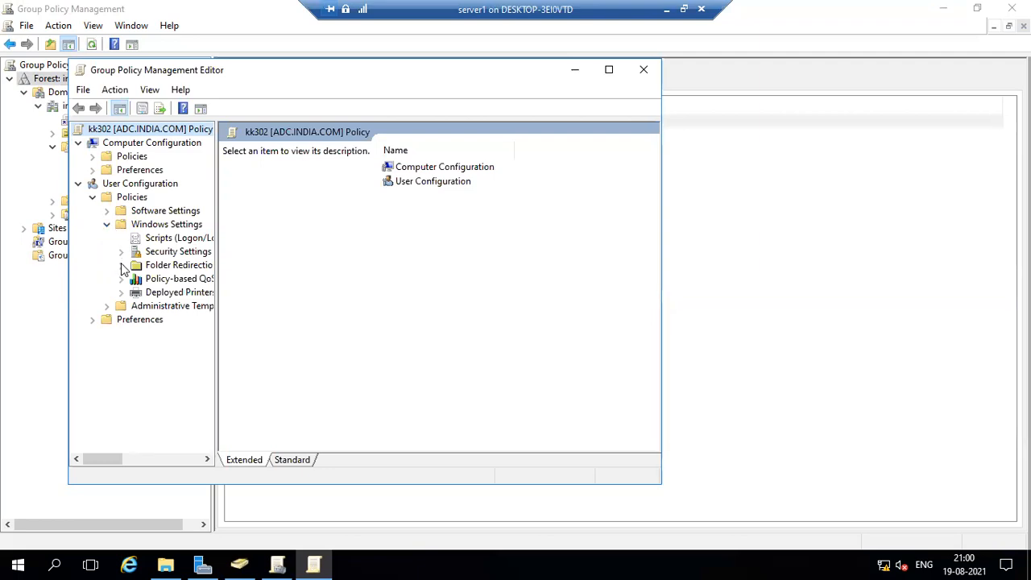
- Expand Administrative Templates under the User Configuration policies in the maximized editor, widen the tree pane, and look through the Windows Components folders
left_click(107, 306)
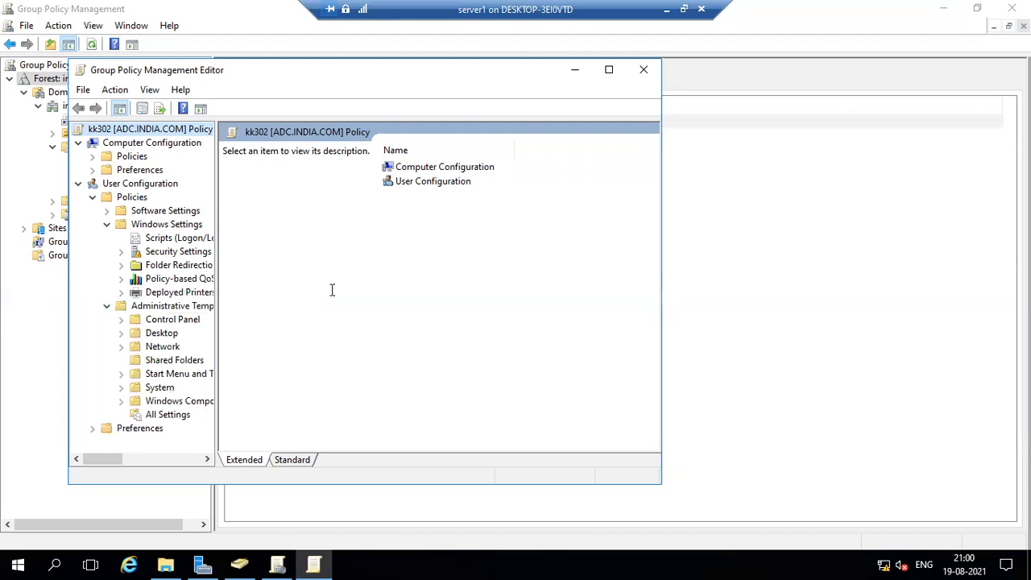
left_click(609, 69)
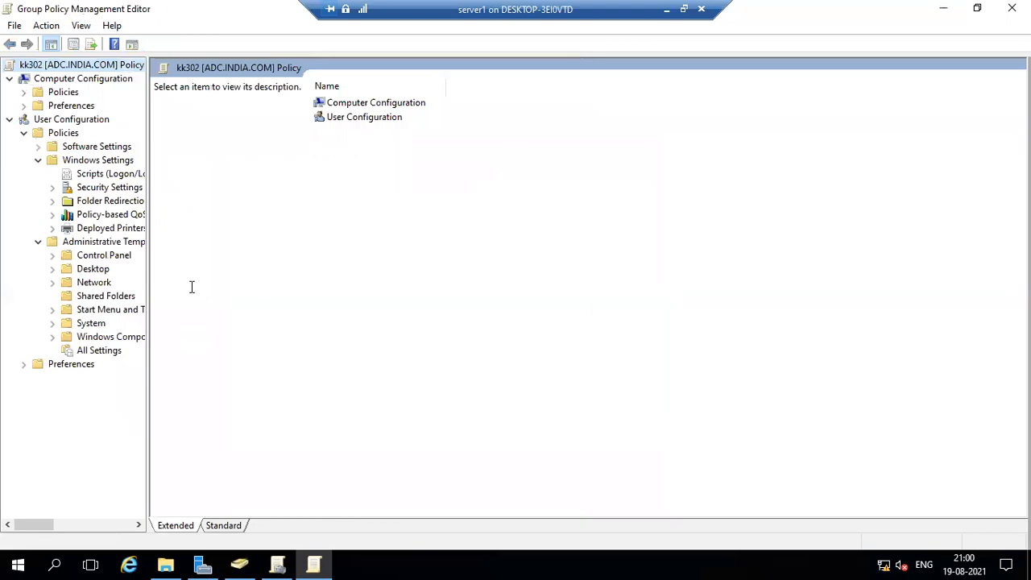
left_click_drag(149, 278, 312, 283)
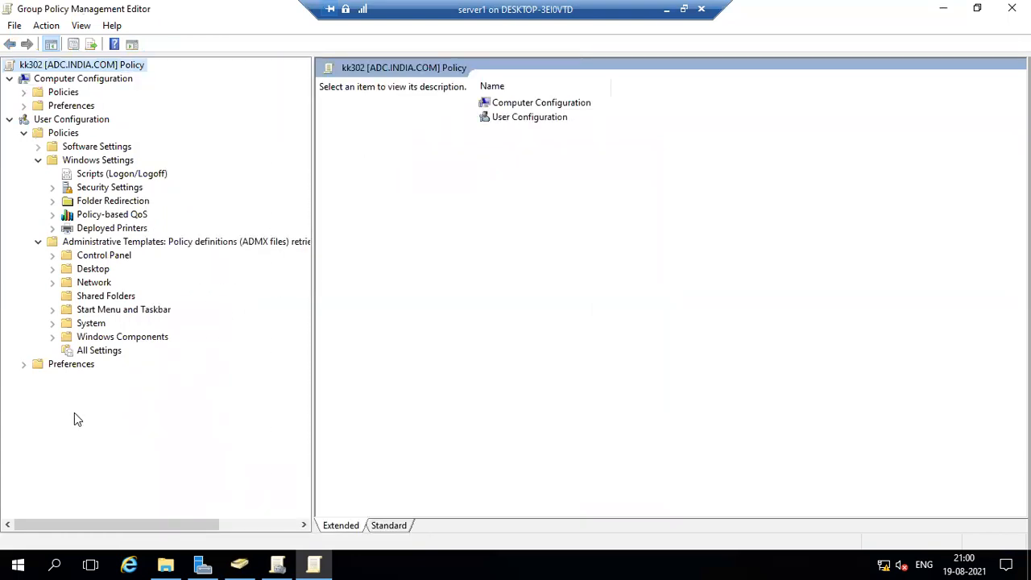
left_click(52, 338)
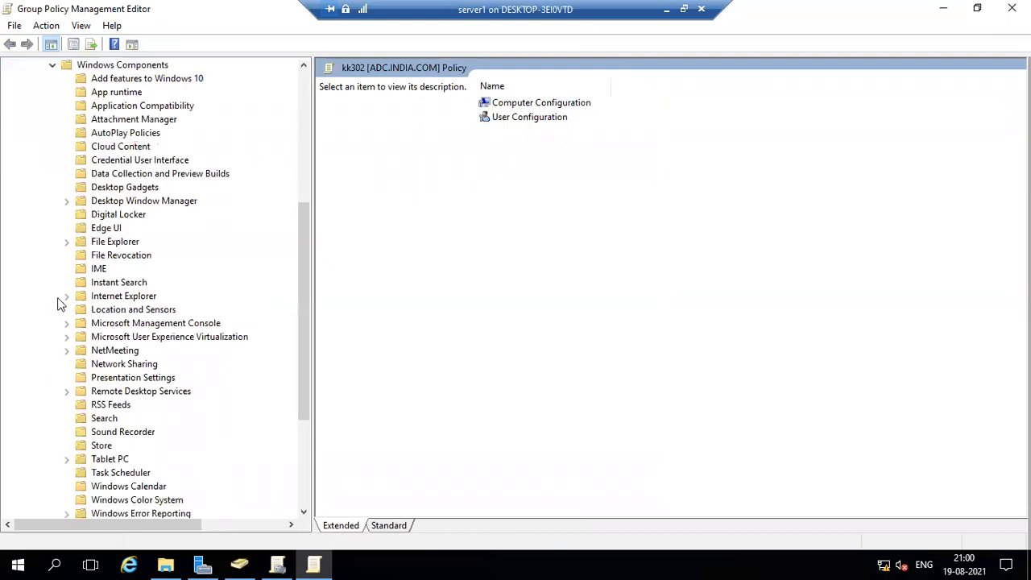
scroll(59, 305, "up", 1)
left_click(53, 106)
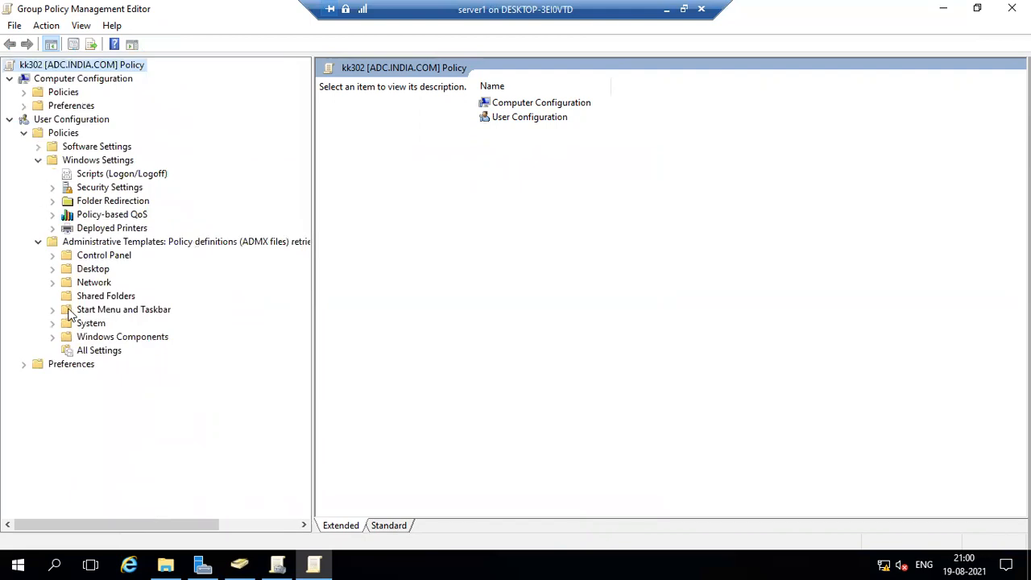
- View the Notifications settings under Start Menu and Taskbar, and browse the policy folders under Windows Components again
left_click(52, 309)
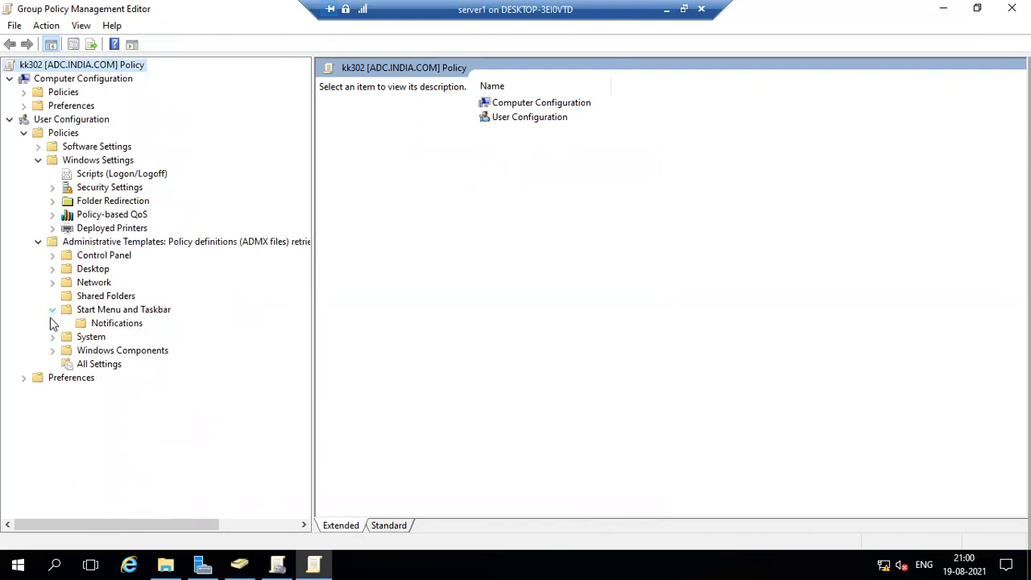
left_click(121, 323)
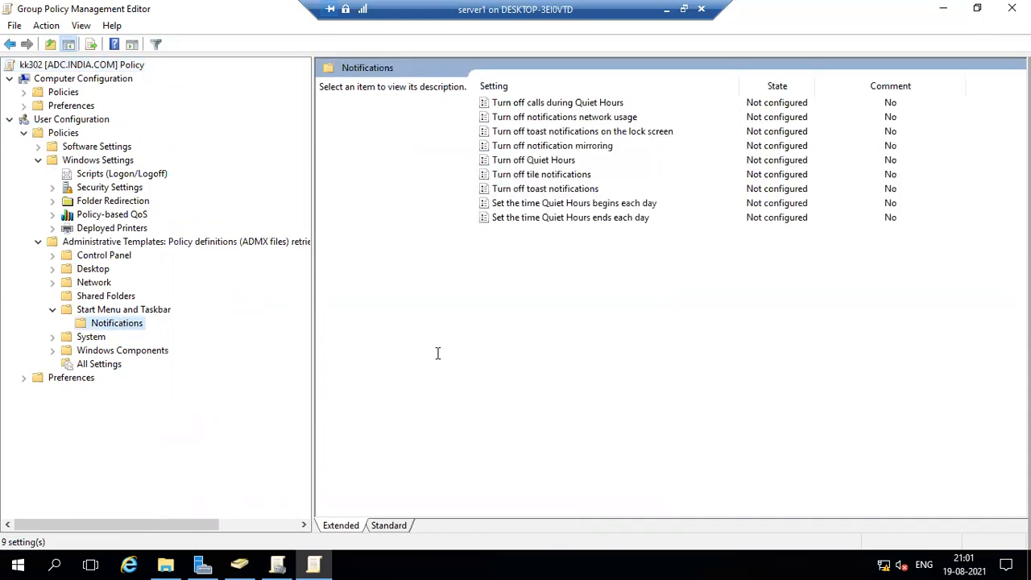
right_click(76, 316)
left_click(272, 306)
left_click(56, 353)
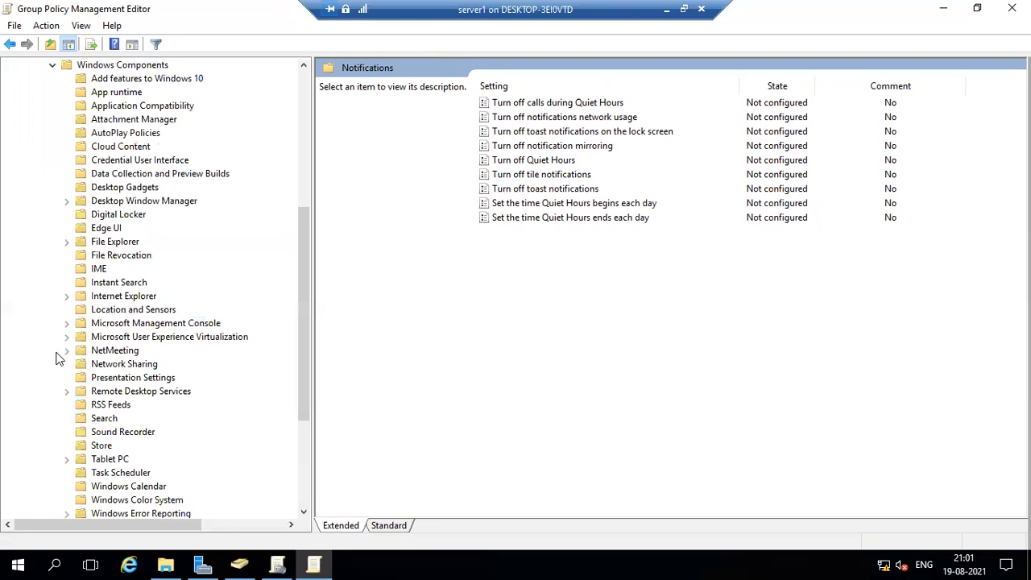
scroll(81, 359, "up", 1)
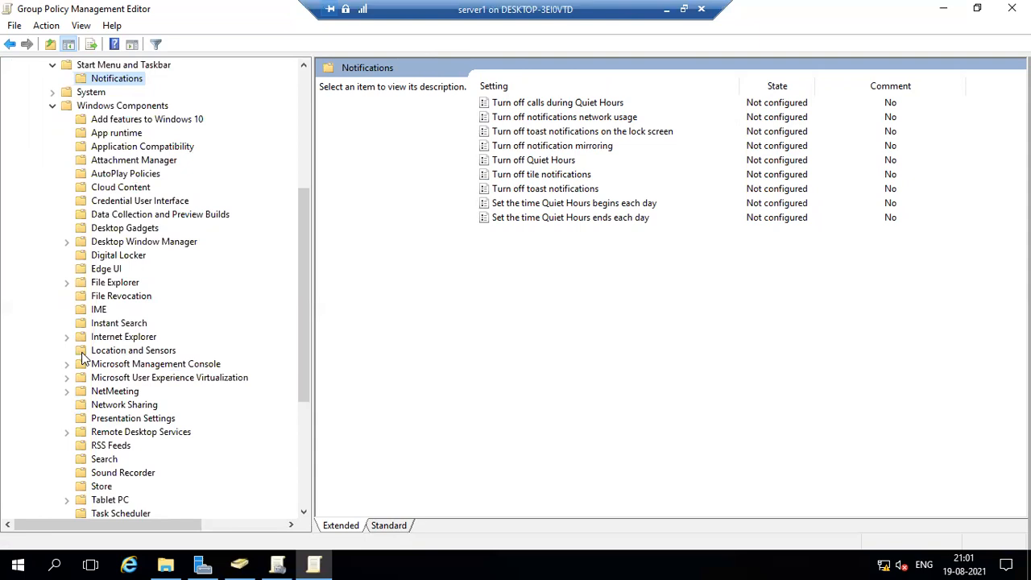
scroll(81, 343, "down", 2)
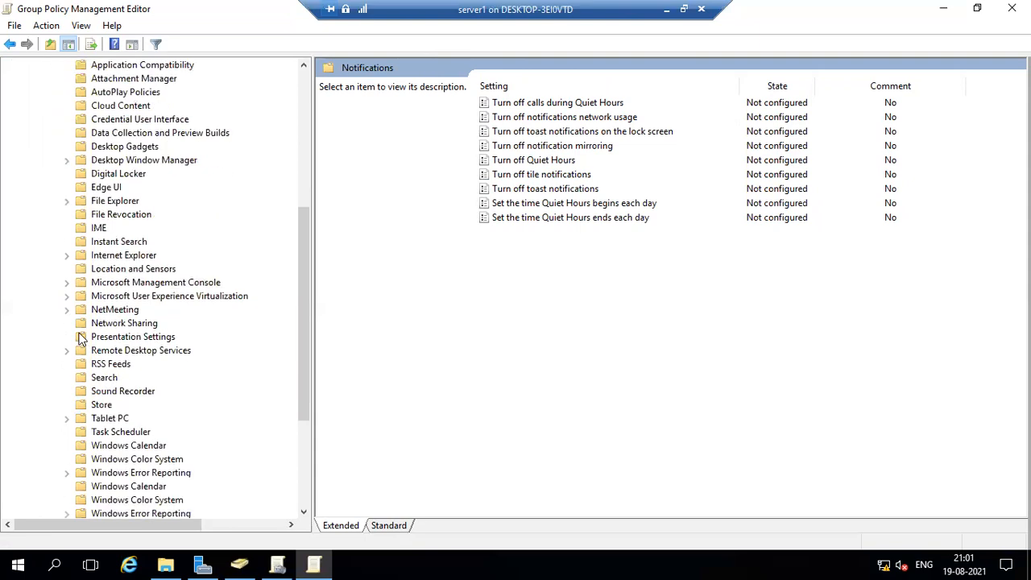
scroll(4, 326, "up", 8)
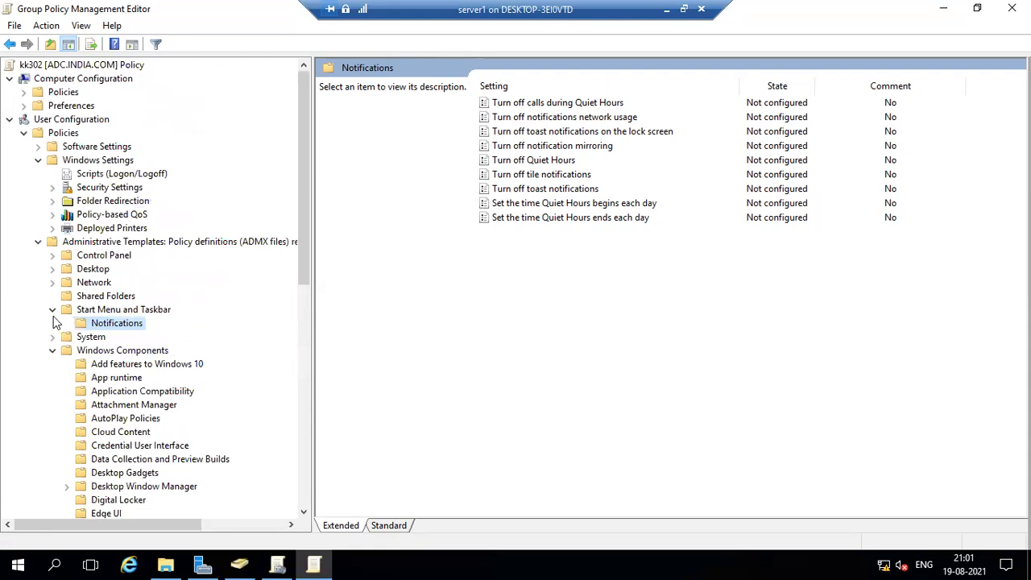
- Display the Start Menu and Taskbar policy settings with the neighbouring Windows Components and Windows Settings branches collapsed, and check the folder's actions
left_click(52, 310)
left_click(52, 338)
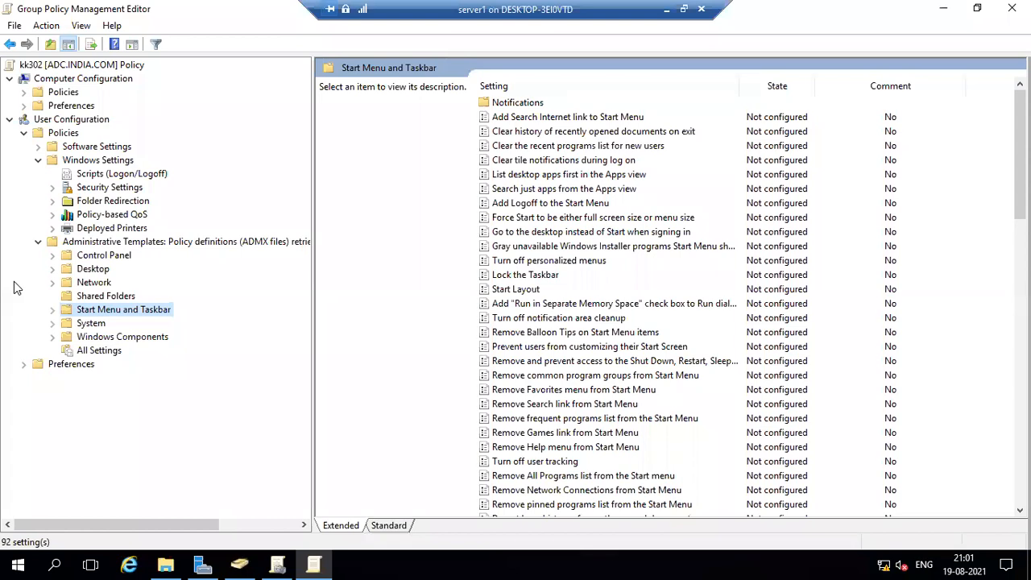
left_click(38, 160)
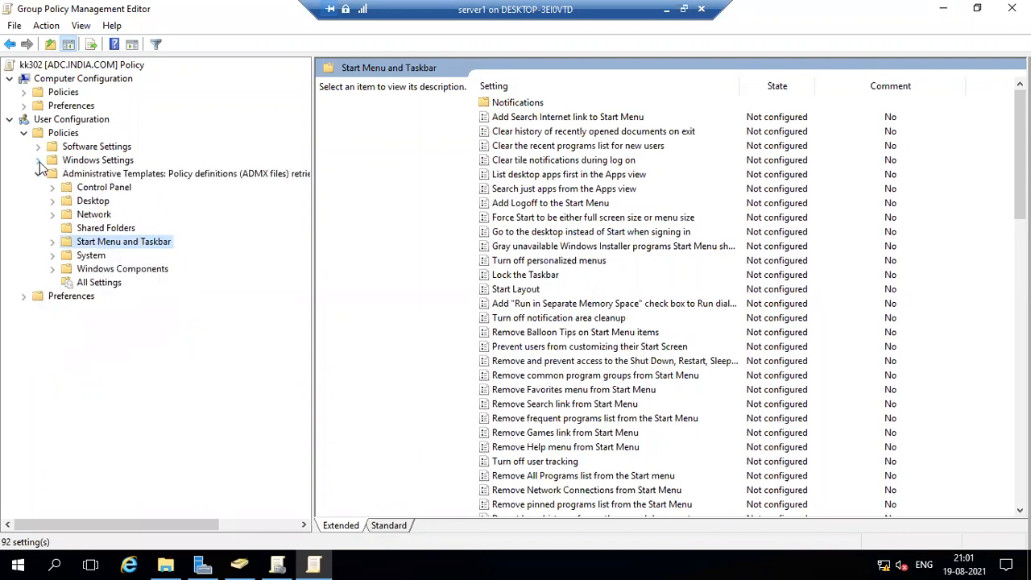
right_click(92, 246)
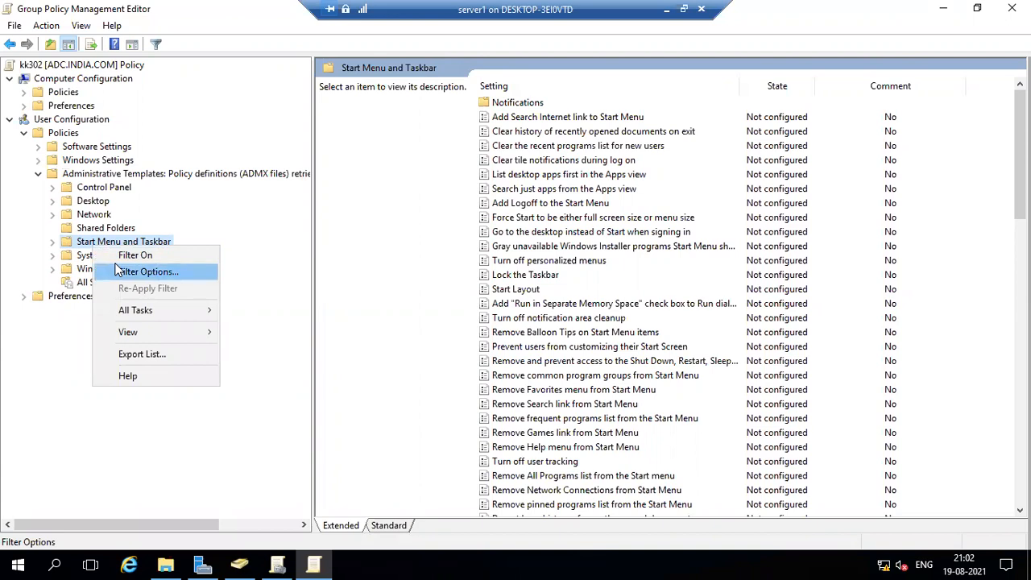
left_click(372, 233)
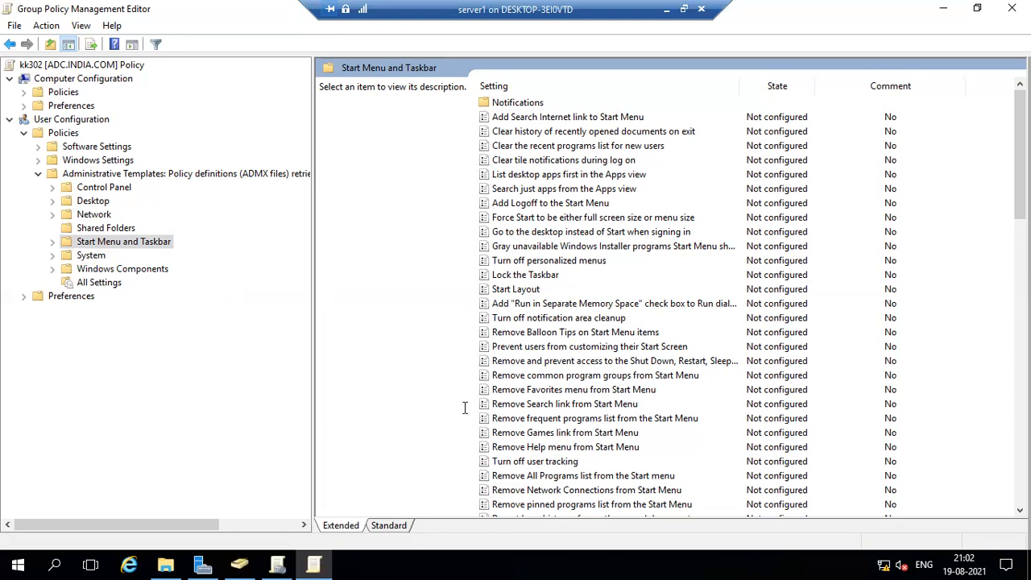
- Set the policy "Remove Run menu from Start Menu" to Enabled and apply the change
scroll(655, 439, "down", 2)
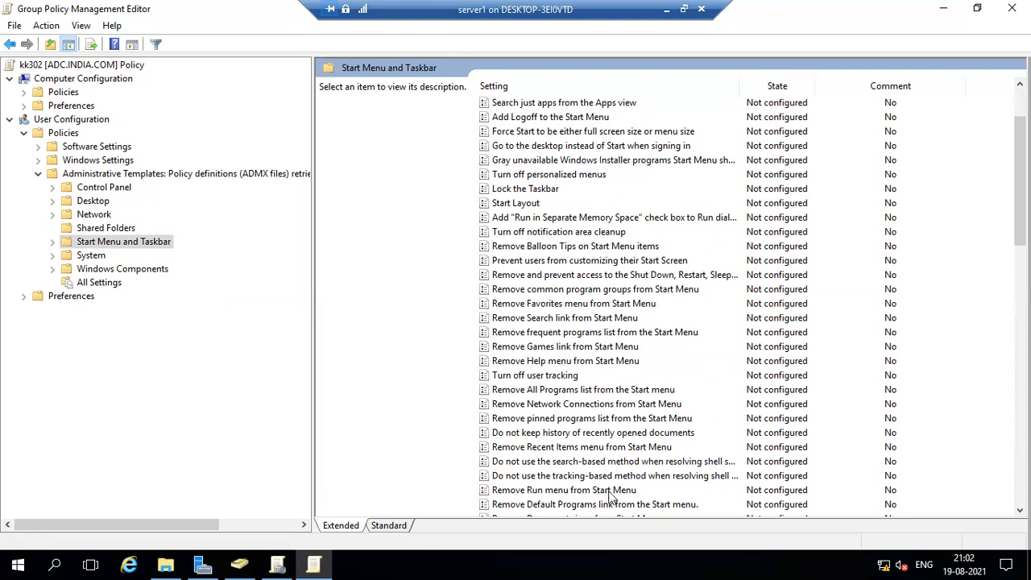
left_click(551, 492)
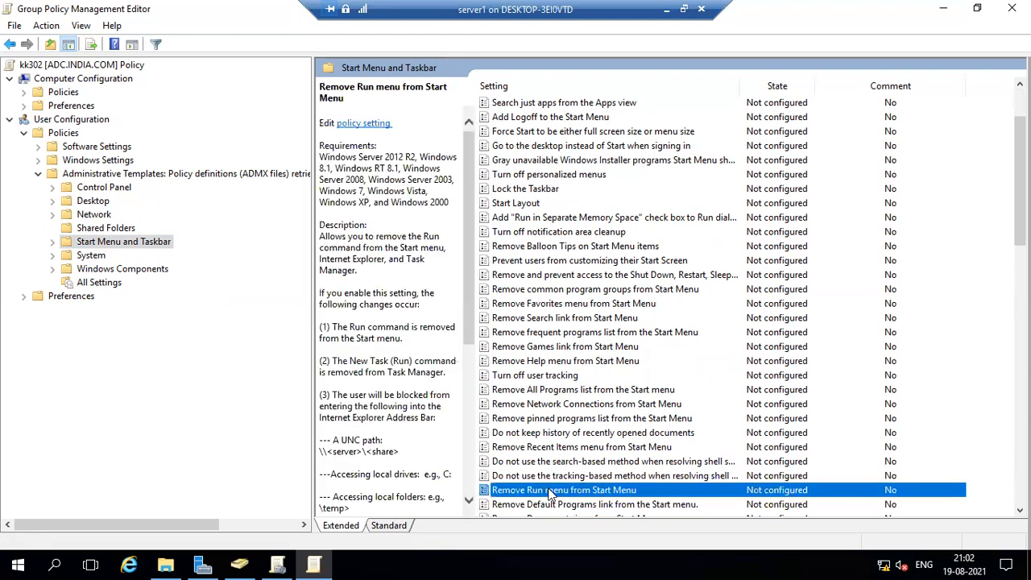
double_click(551, 492)
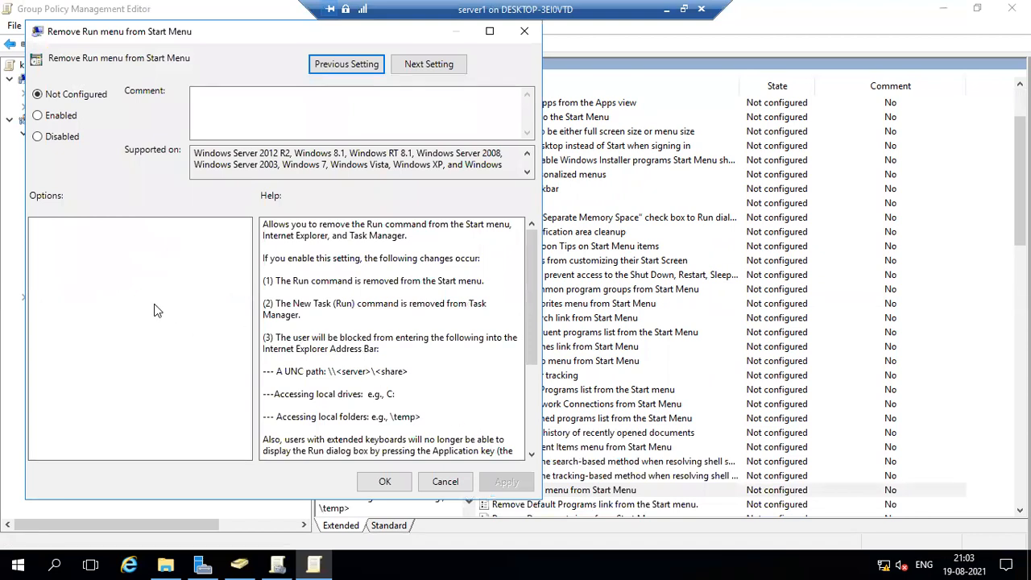
left_click(72, 115)
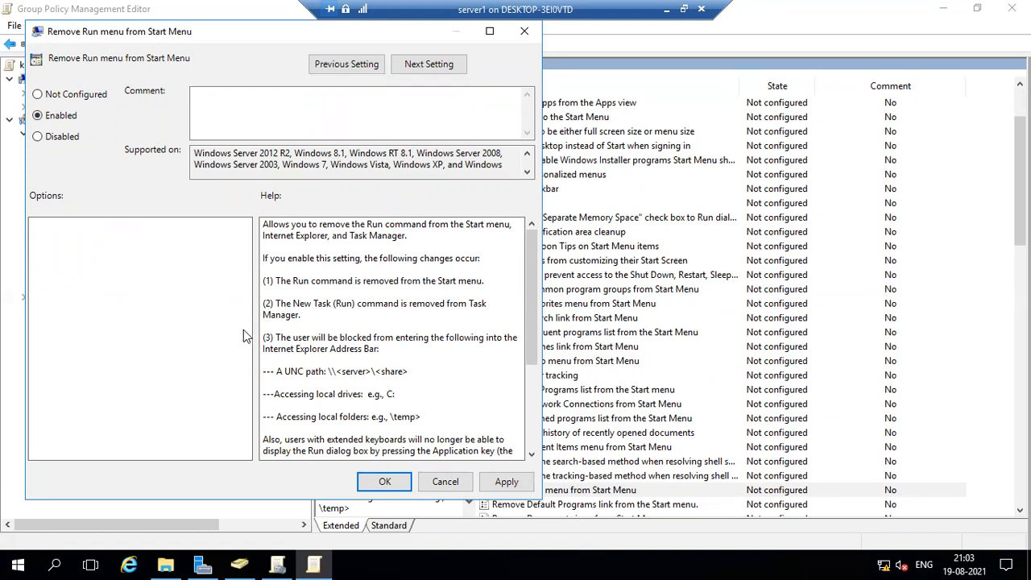
left_click(493, 482)
left_click(398, 479)
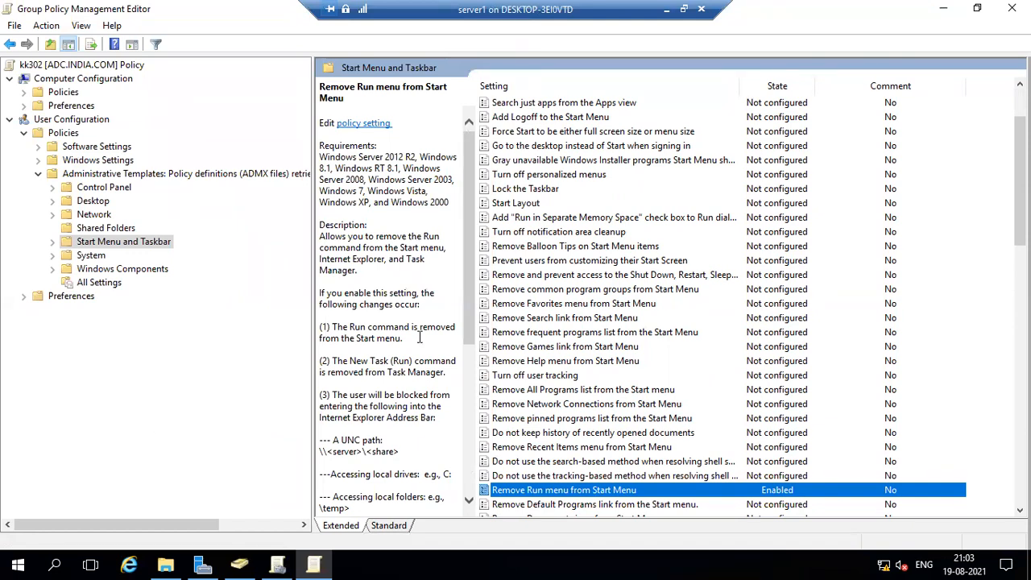
- Minimize the policy editor and force a Group Policy refresh on server1 by running gpupdate /force
left_click(944, 8)
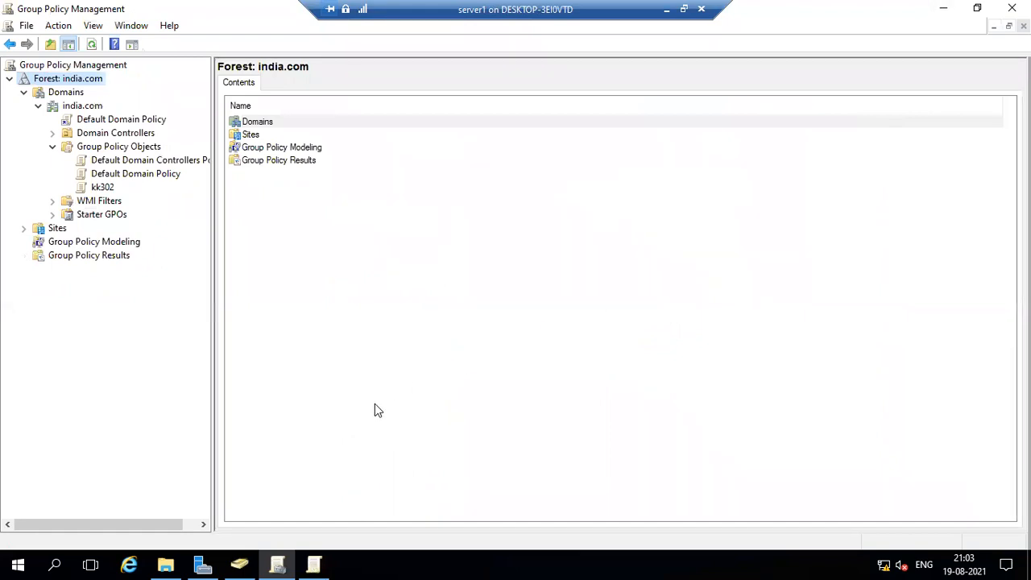
left_click(292, 558)
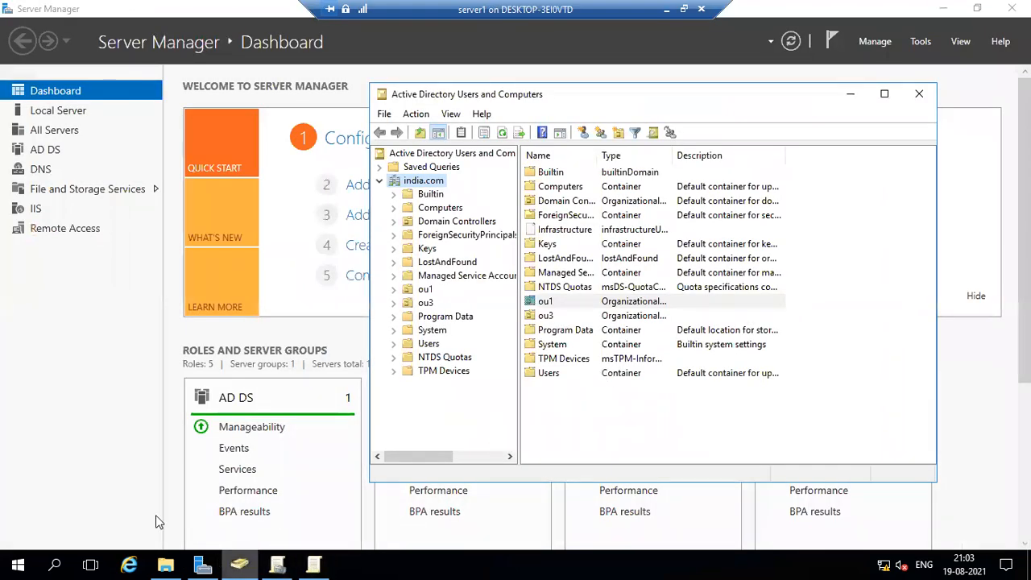
key("super+r")
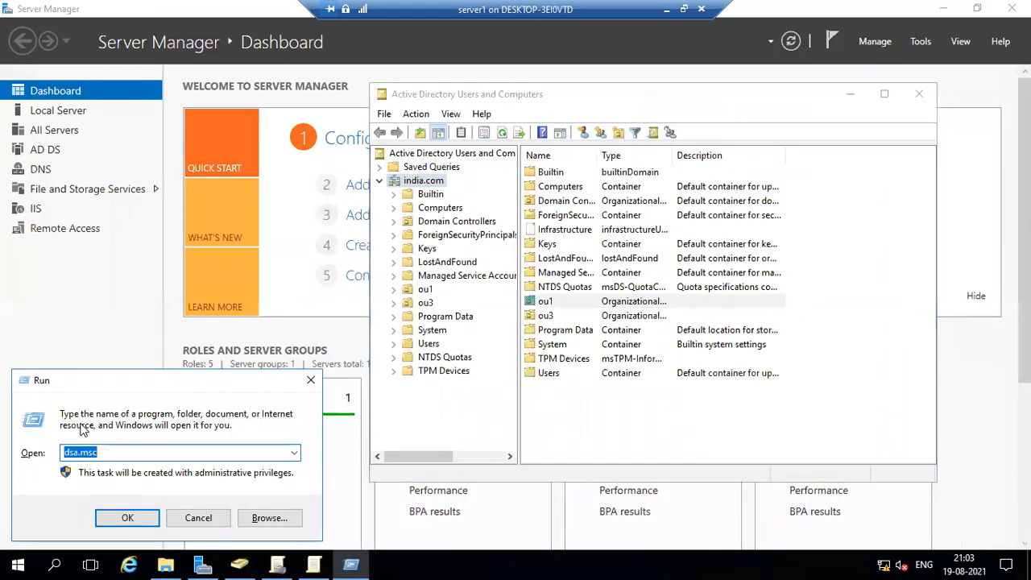
key("Down")
key("Down")
key("Down")
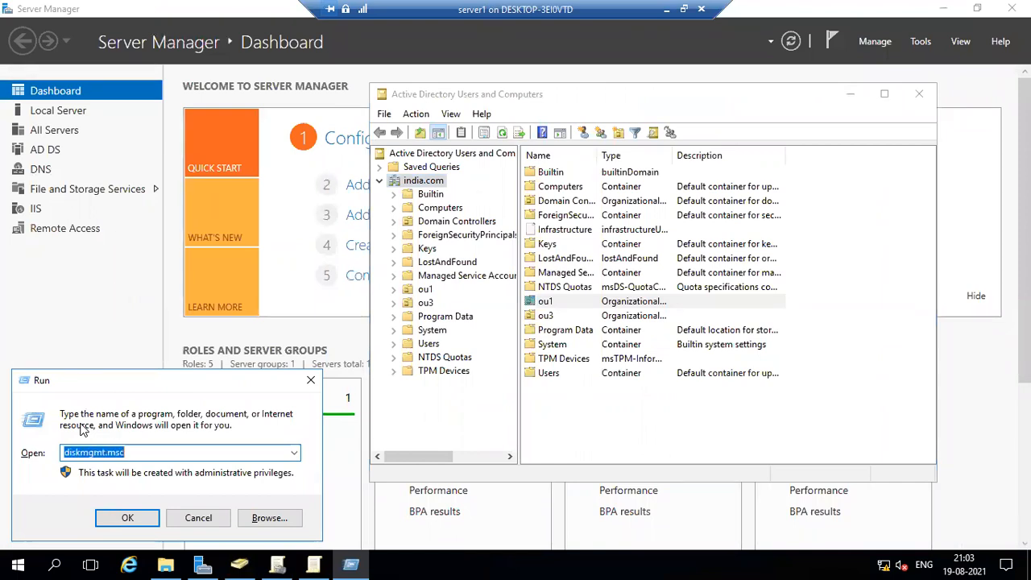
key("Down")
type("gp")
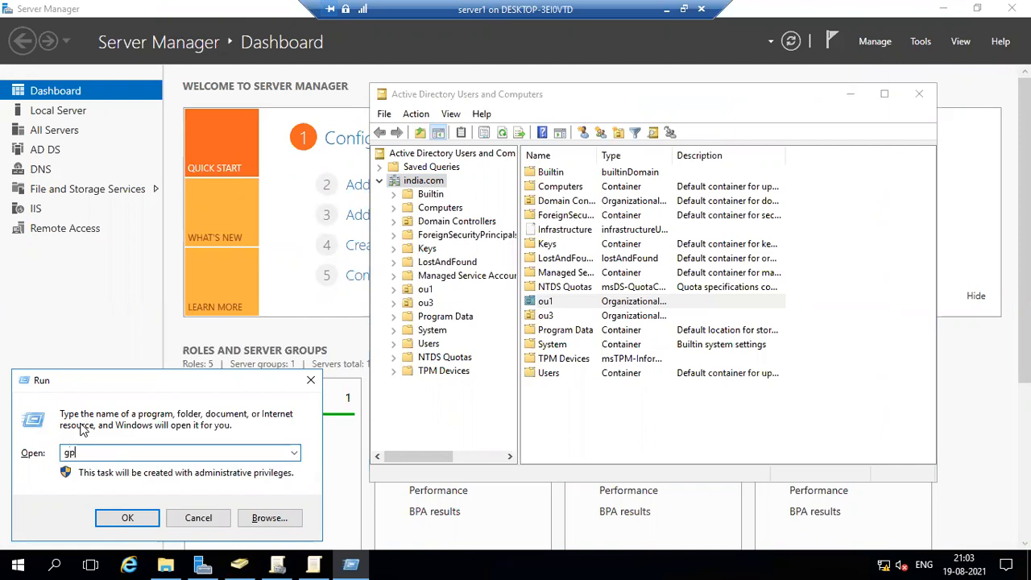
type("update /force")
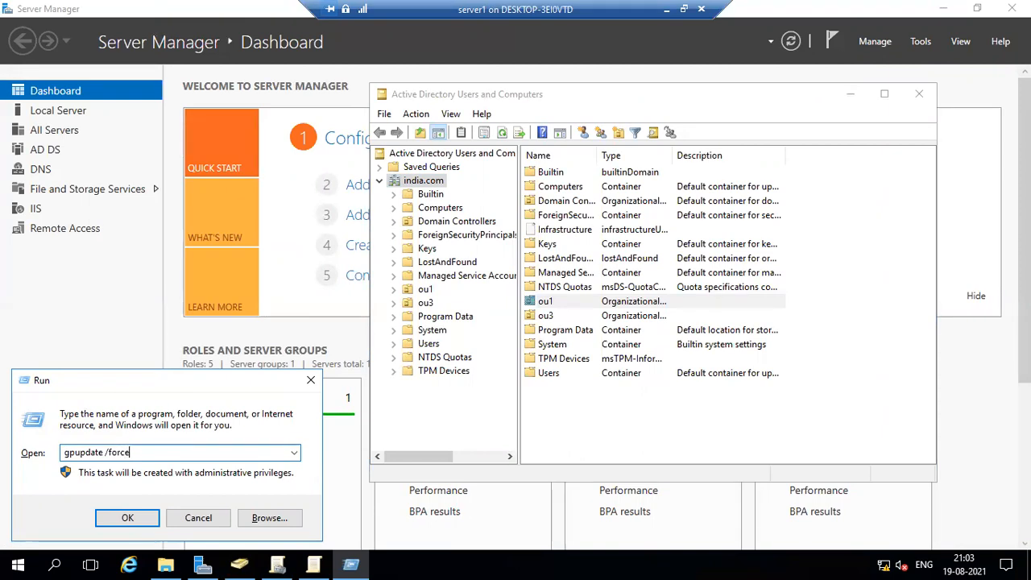
key("Return")
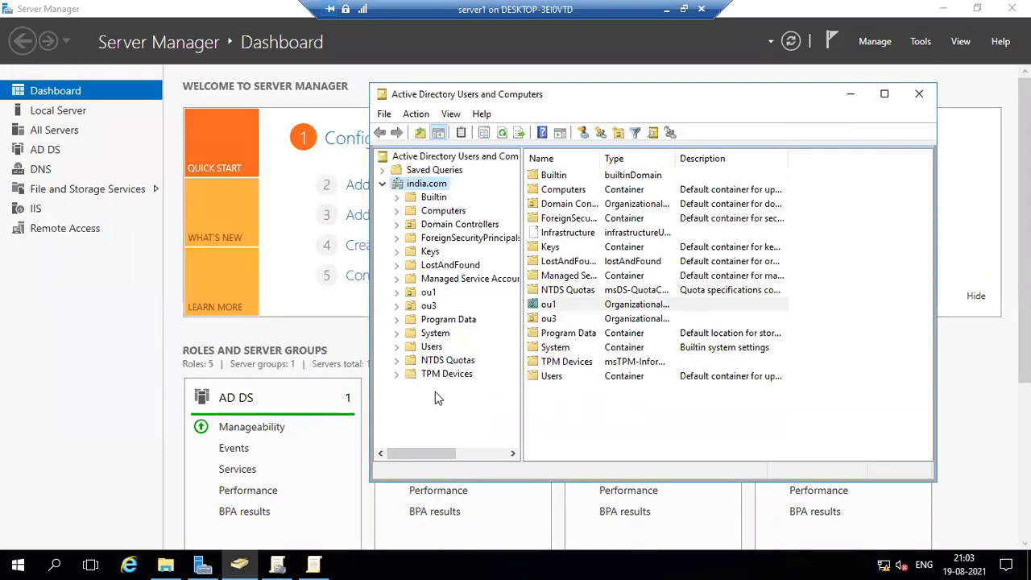
- Switch from server1 to Hyper-V Manager and open the server3 virtual machine in full screen
key("super")
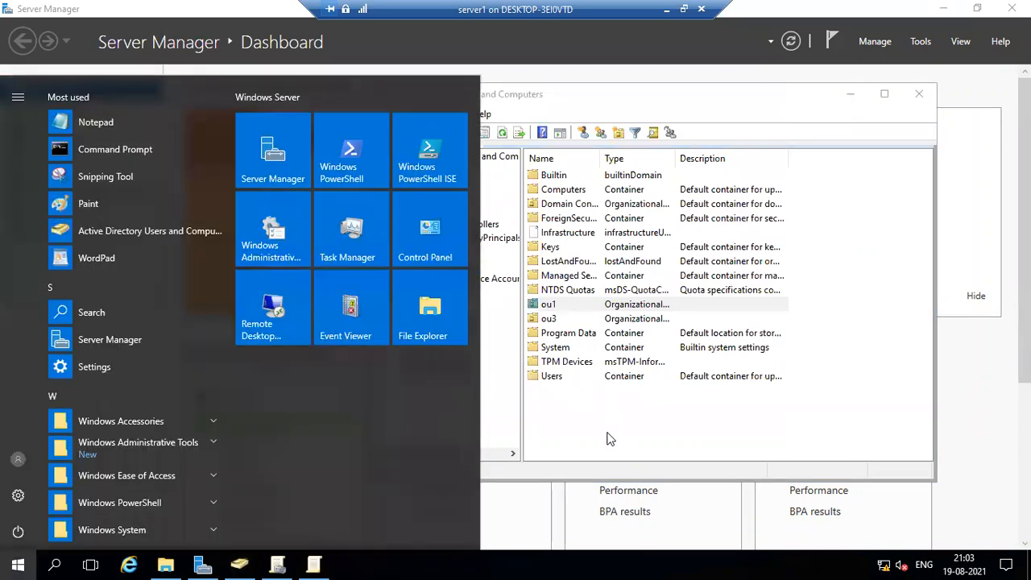
left_click(572, 450)
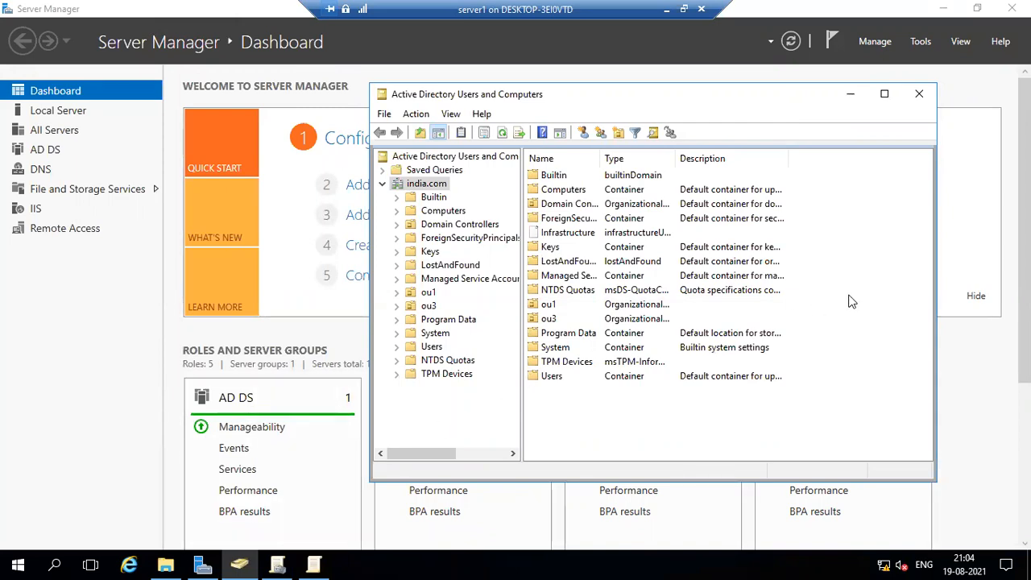
left_click(668, 9)
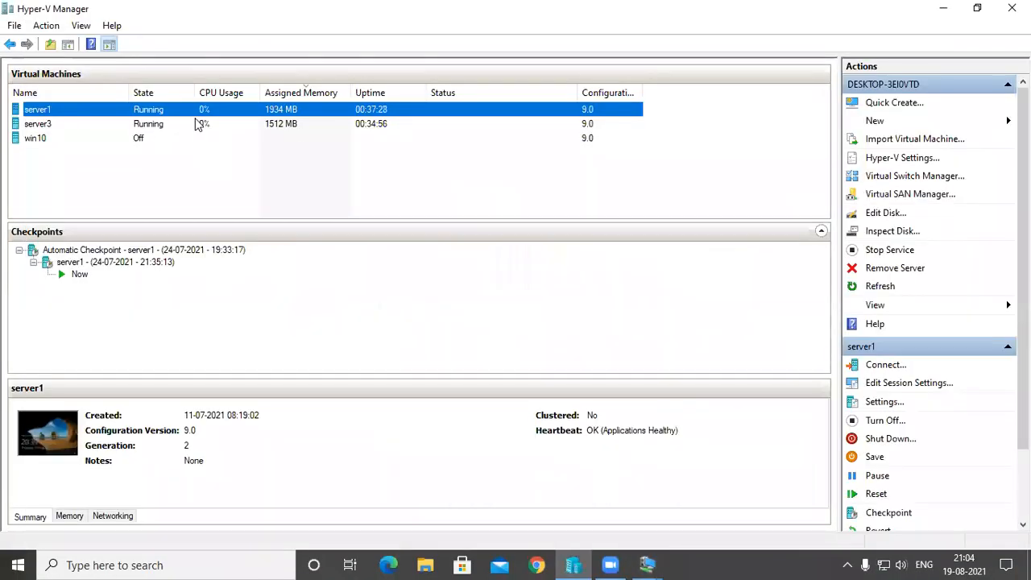
double_click(195, 121)
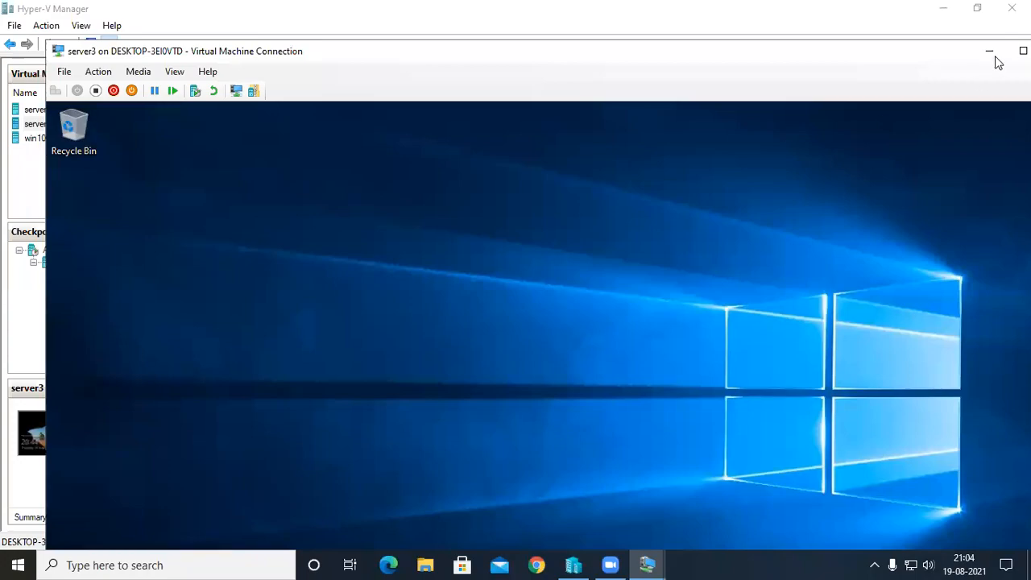
left_click(1023, 51)
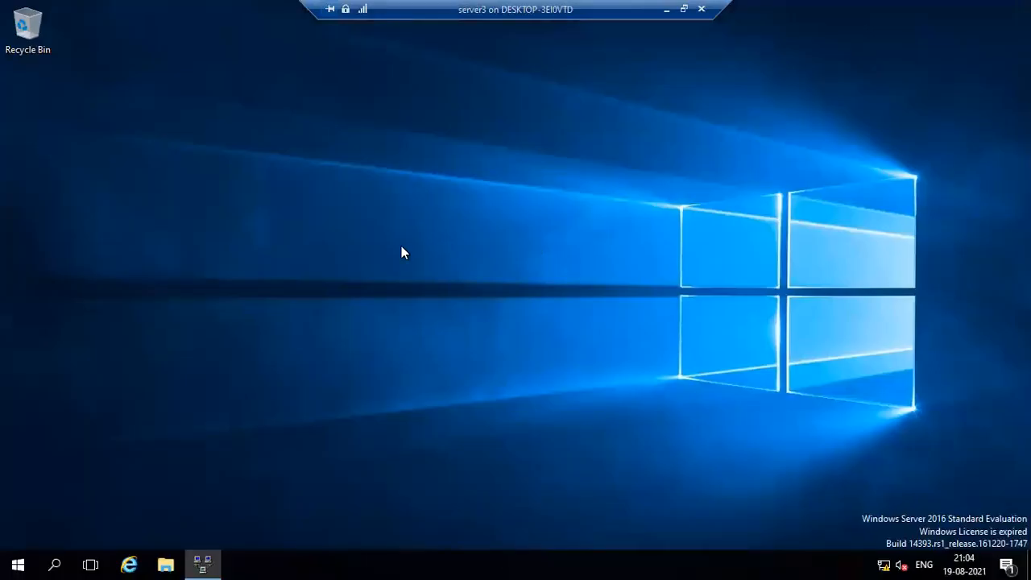
- Check on server3 whether the Run dialog opens and look through the Start menu, leaving the Run dialog open
key("super+r")
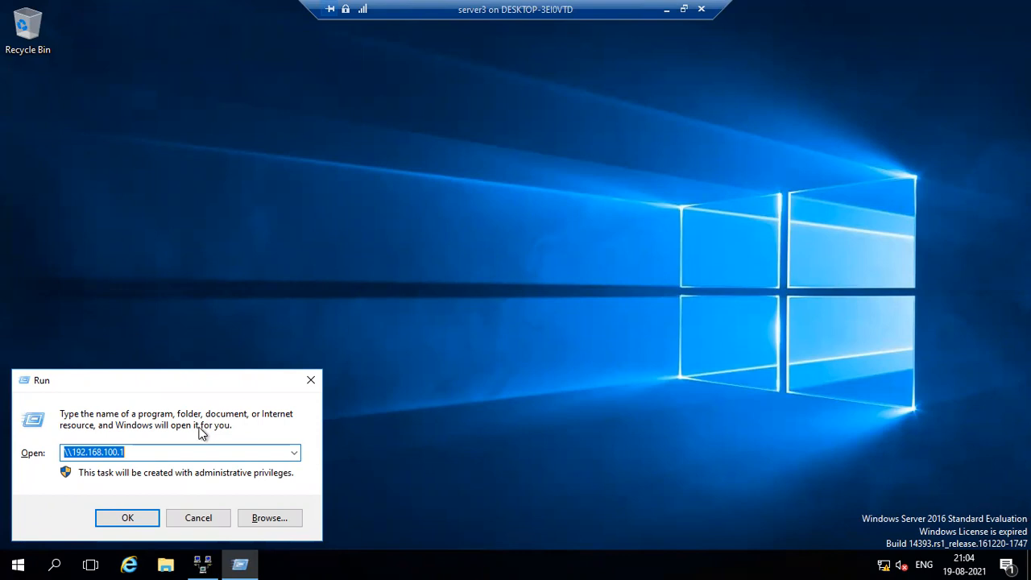
left_click(450, 389)
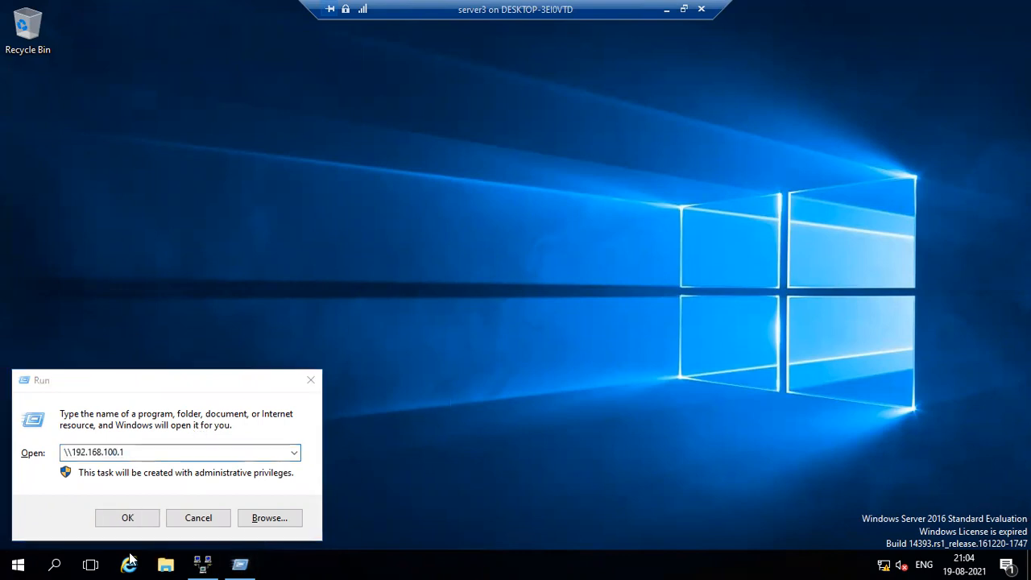
left_click(7, 559)
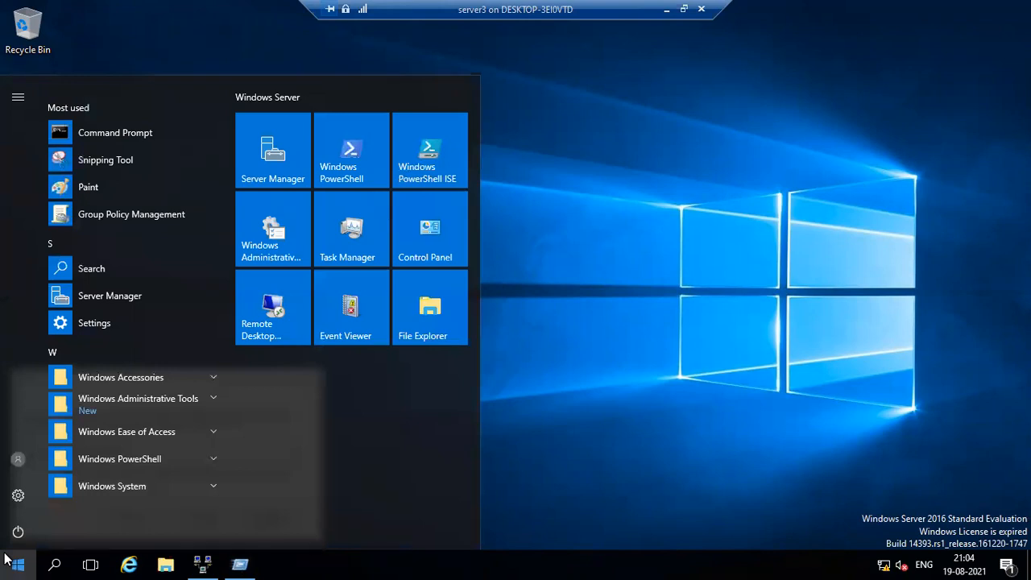
left_click(6, 559)
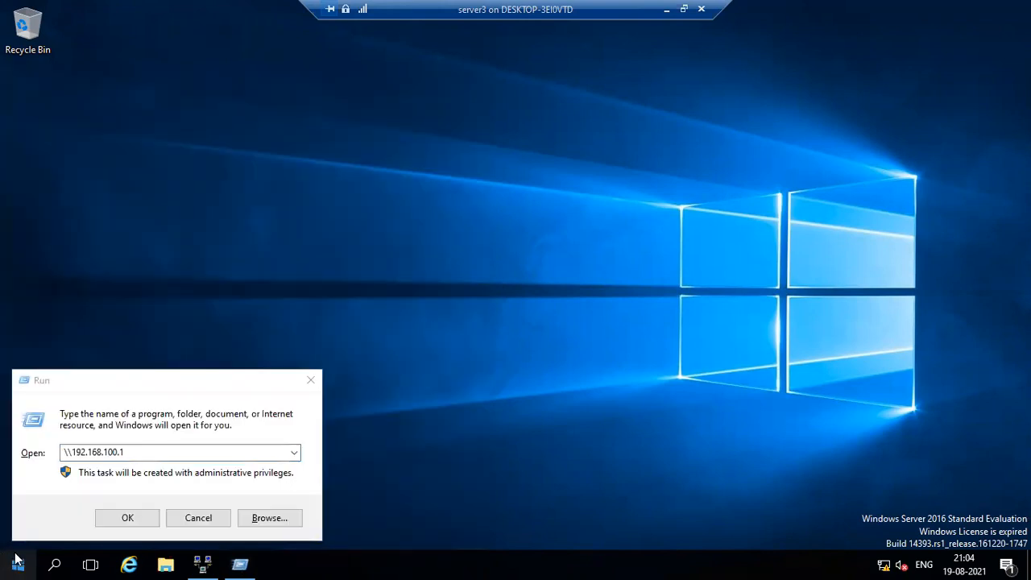
- Force a Group Policy refresh on server3 by running gpupdate /force
left_click_drag(161, 453, 5, 461)
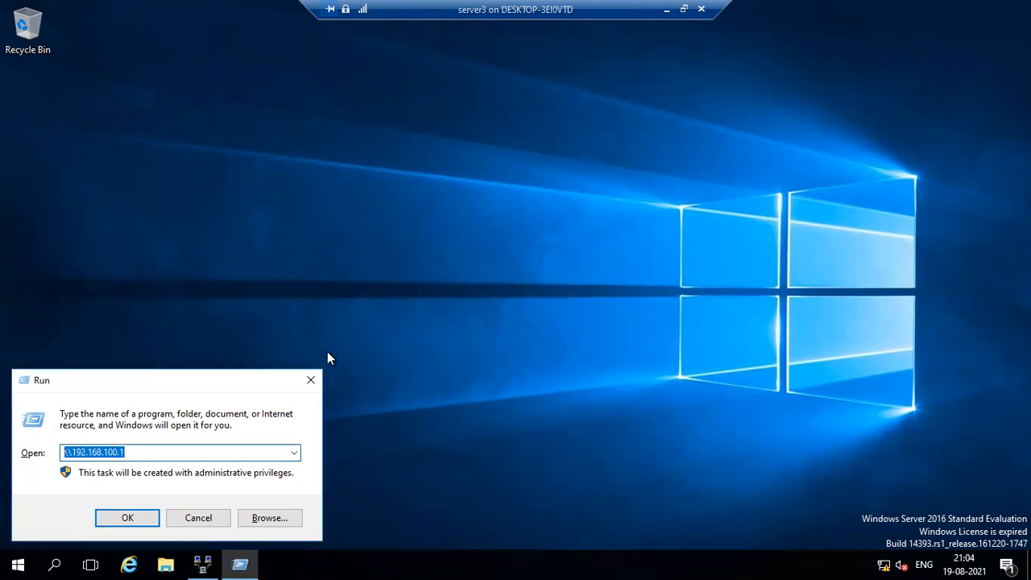
type("gpup")
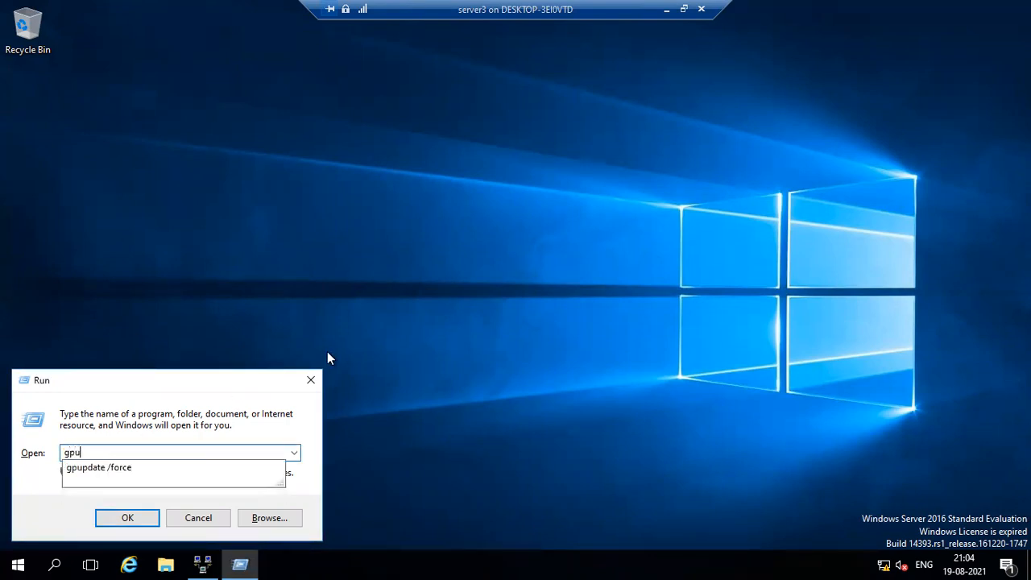
type("date /")
key("Down")
key("Return")
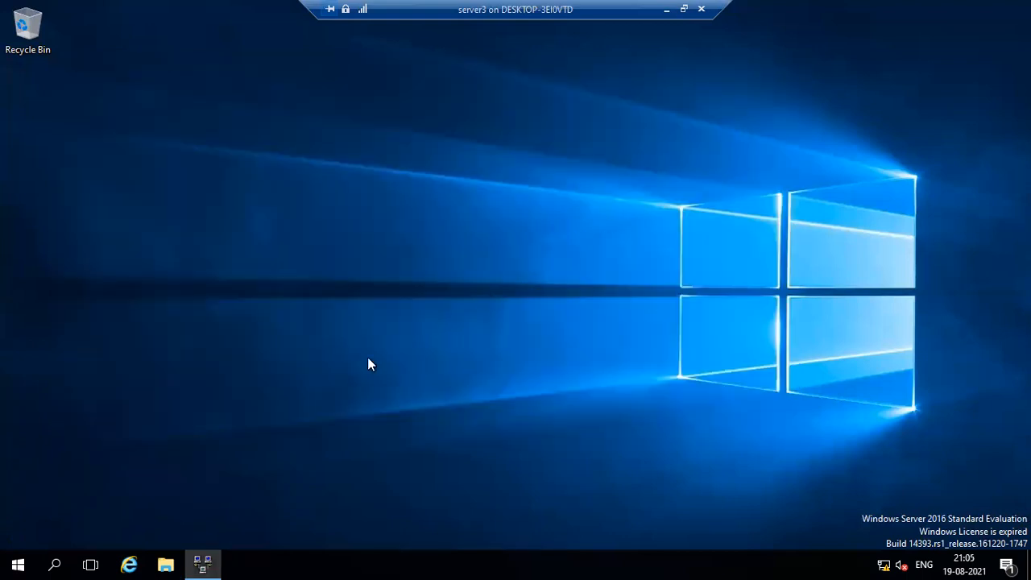
- Test whether the Run dialog still opens on server3, close it, and leave the full-screen server3 session for the host desktop
key("super+r")
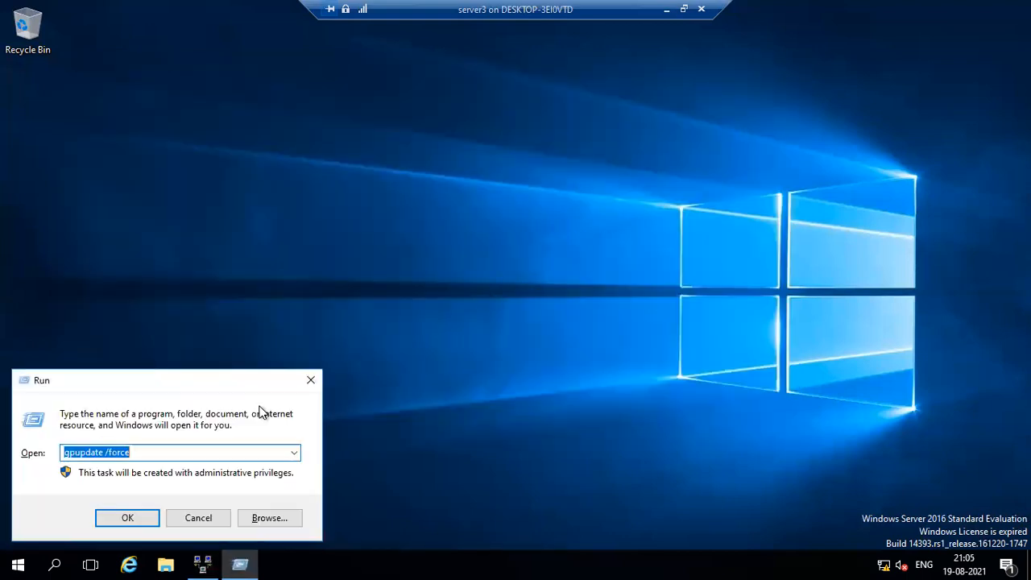
left_click(309, 381)
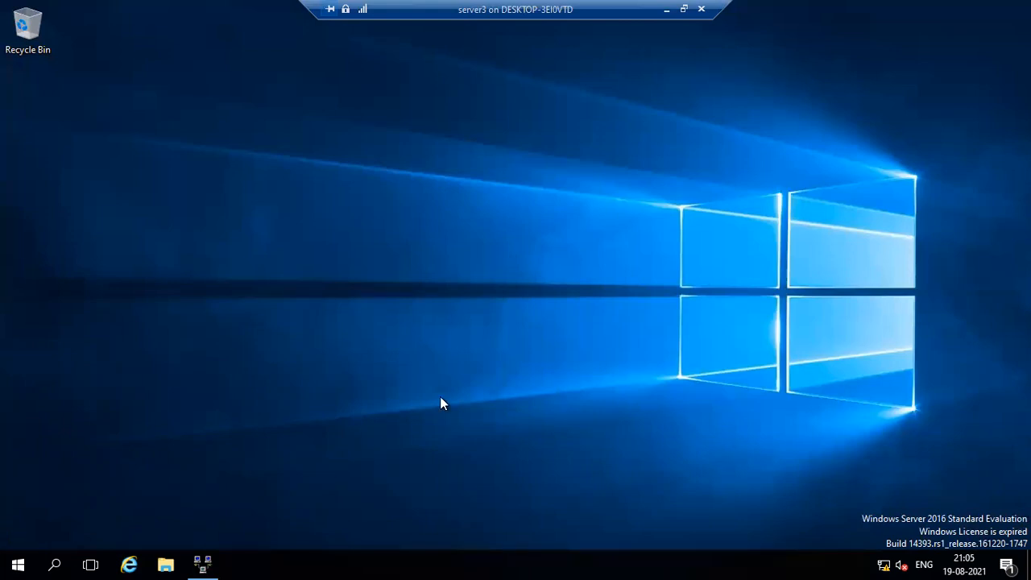
left_click(667, 9)
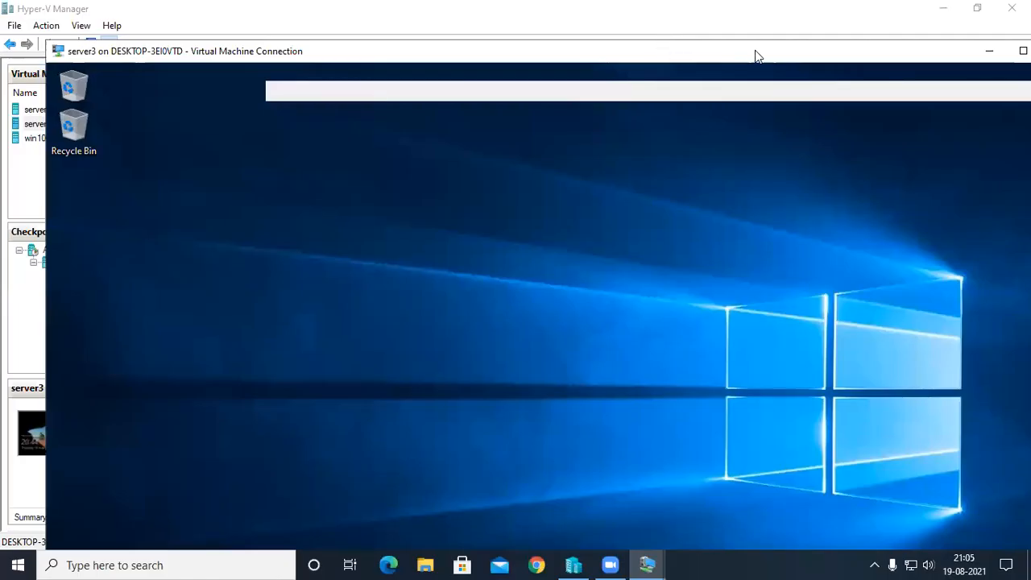